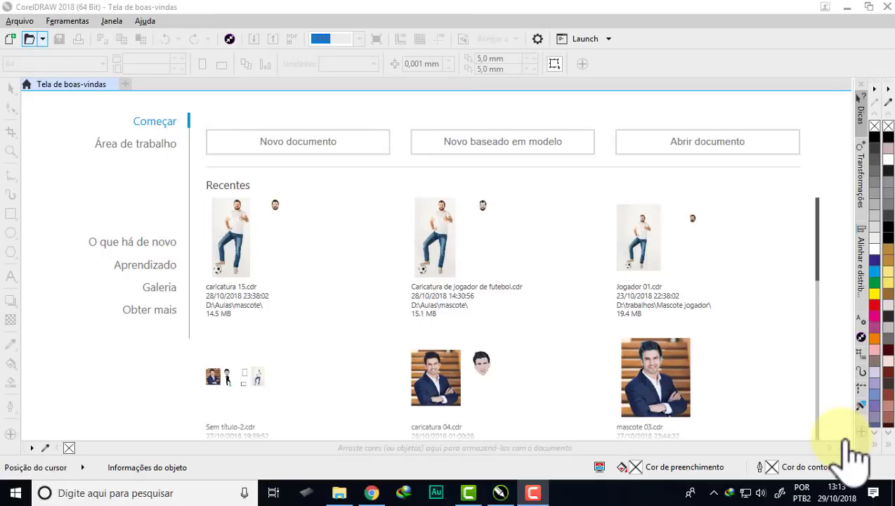
Start a new A3 document with RGB as the primary color mode and a 72 dpi rendering resolution
{"action": "left_click", "coordinate": [291, 144]}
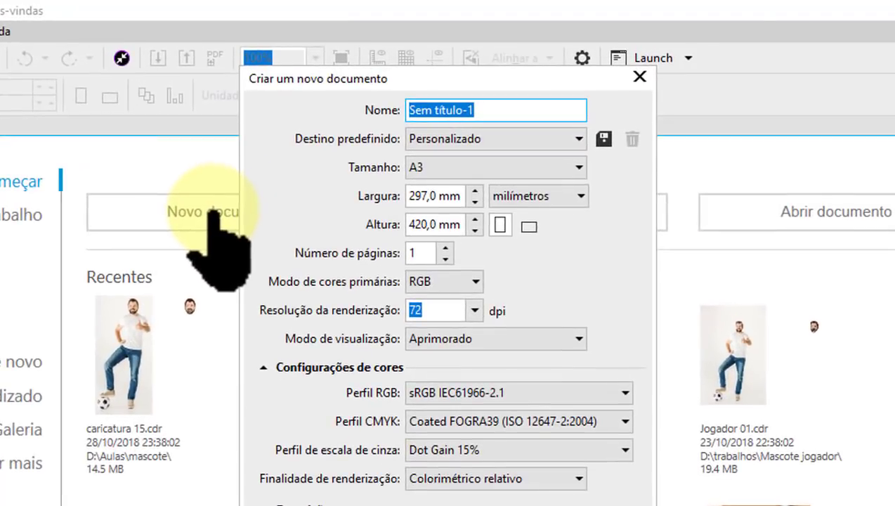
{"action": "left_click", "coordinate": [576, 169]}
{"action": "left_click", "coordinate": [511, 189]}
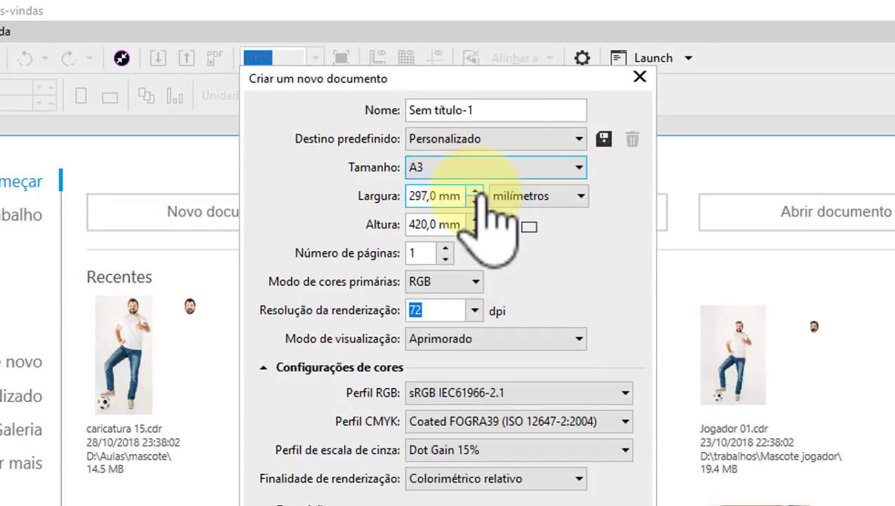
{"action": "left_click", "coordinate": [463, 285]}
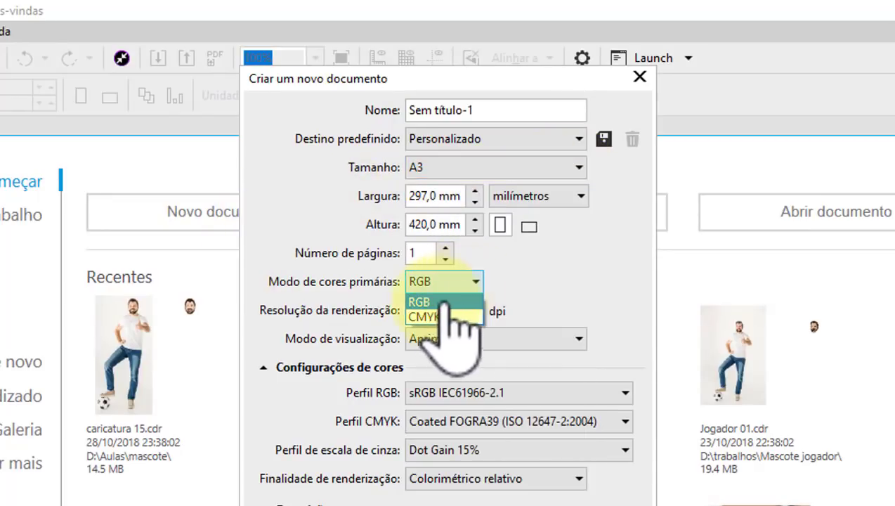
{"action": "left_click", "coordinate": [460, 302]}
{"action": "left_click", "coordinate": [475, 311]}
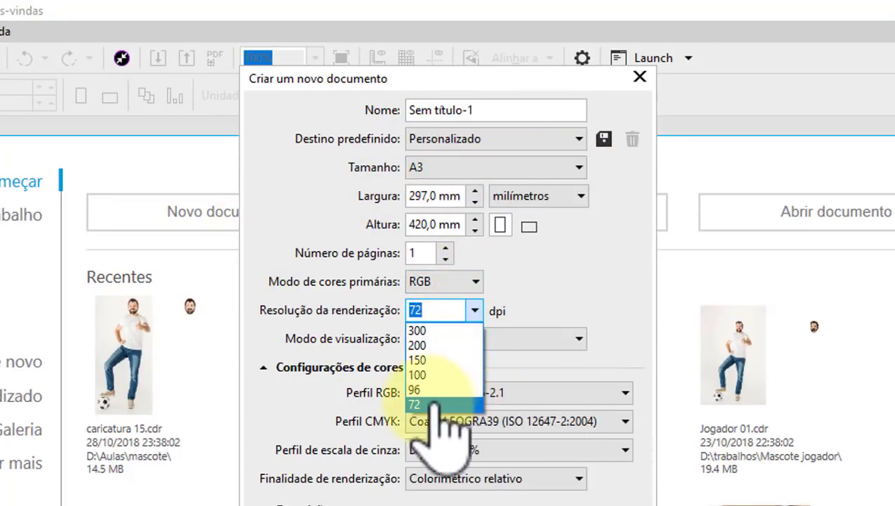
{"action": "left_click", "coordinate": [424, 441]}
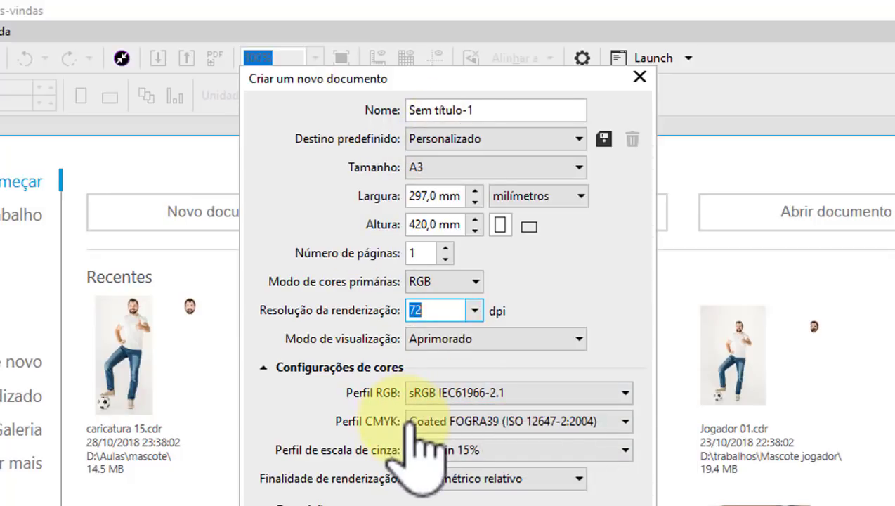
Switch the new document's primary color mode to CMYK and its rendering resolution to 300 dpi
{"action": "left_click", "coordinate": [478, 282]}
{"action": "left_click", "coordinate": [478, 282]}
{"action": "left_click", "coordinate": [476, 317]}
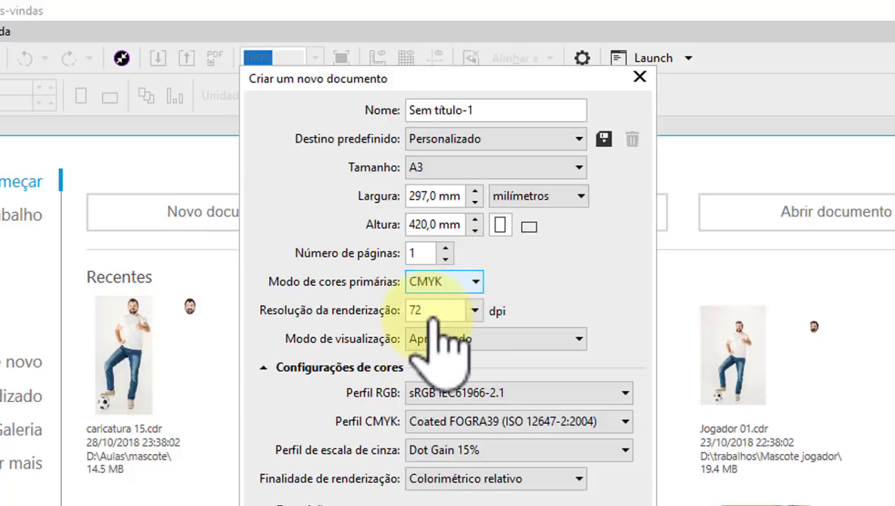
{"action": "left_click", "coordinate": [455, 311]}
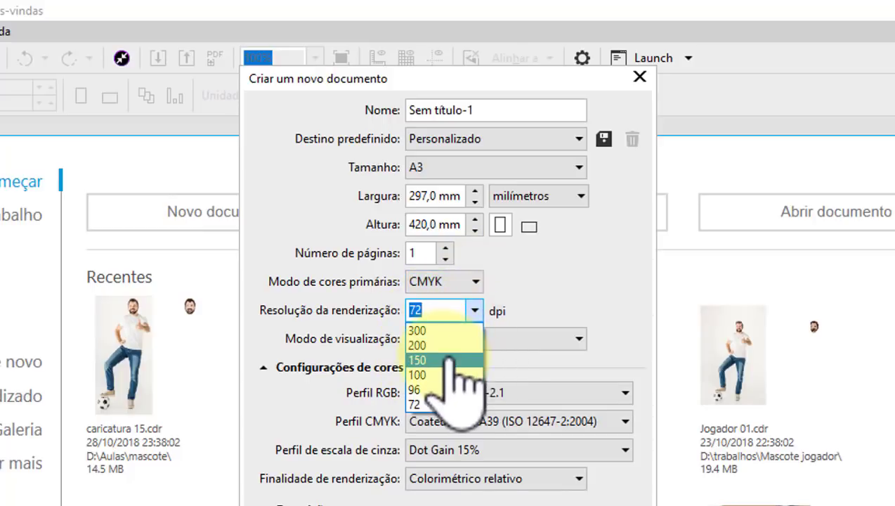
{"action": "left_click", "coordinate": [424, 330]}
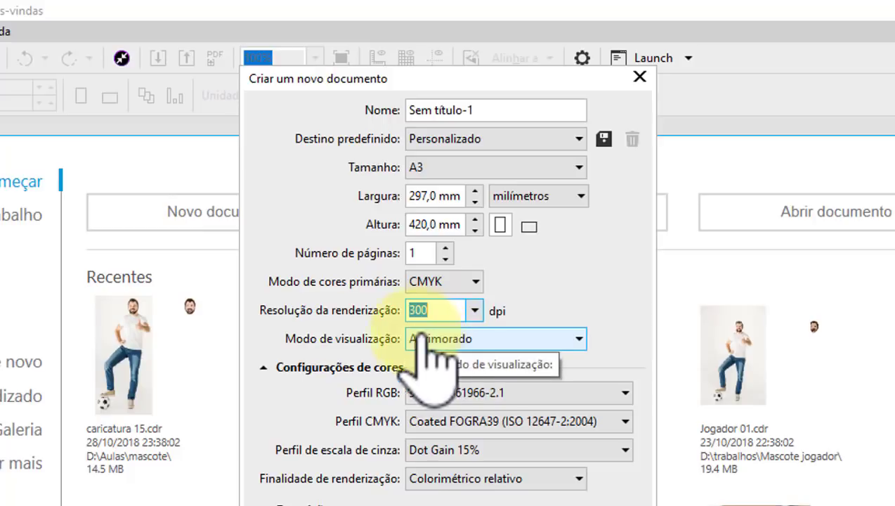
Choose the Aprimorado view mode, RGB color mode and 72 dpi resolution, and create the document
{"action": "left_click", "coordinate": [577, 340]}
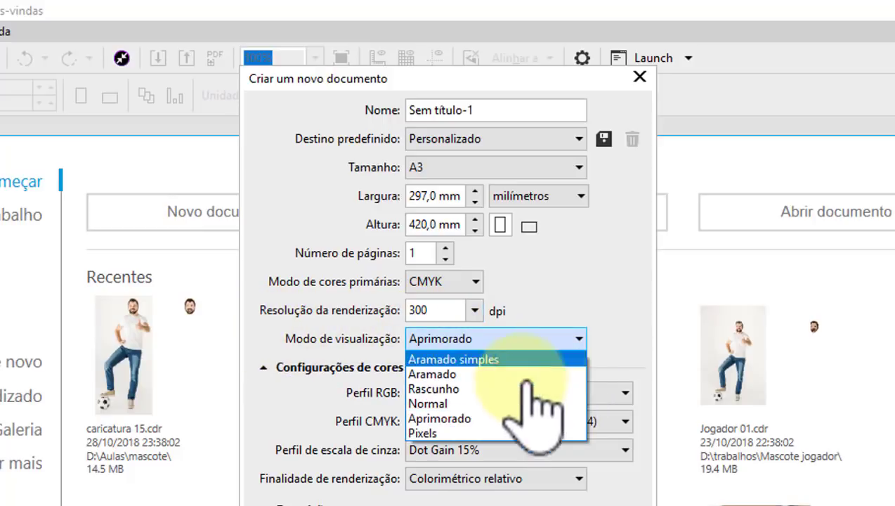
{"action": "left_click", "coordinate": [460, 415]}
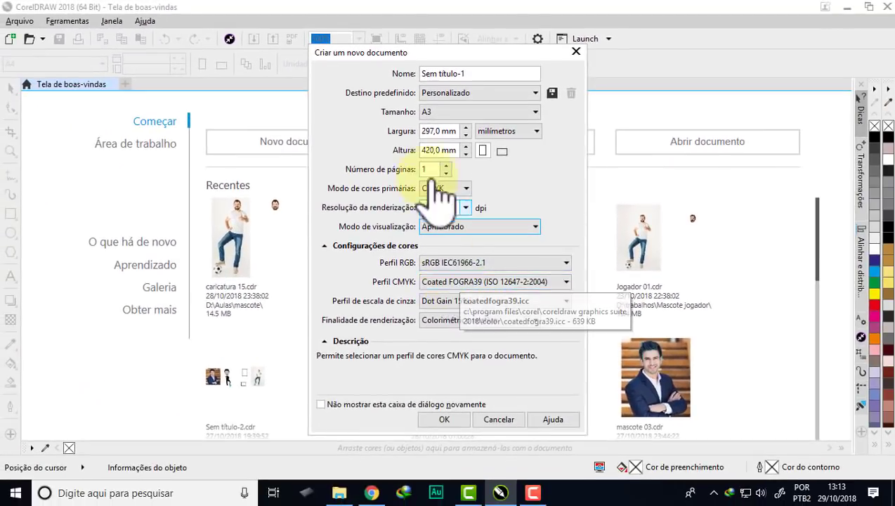
{"action": "left_click", "coordinate": [470, 196]}
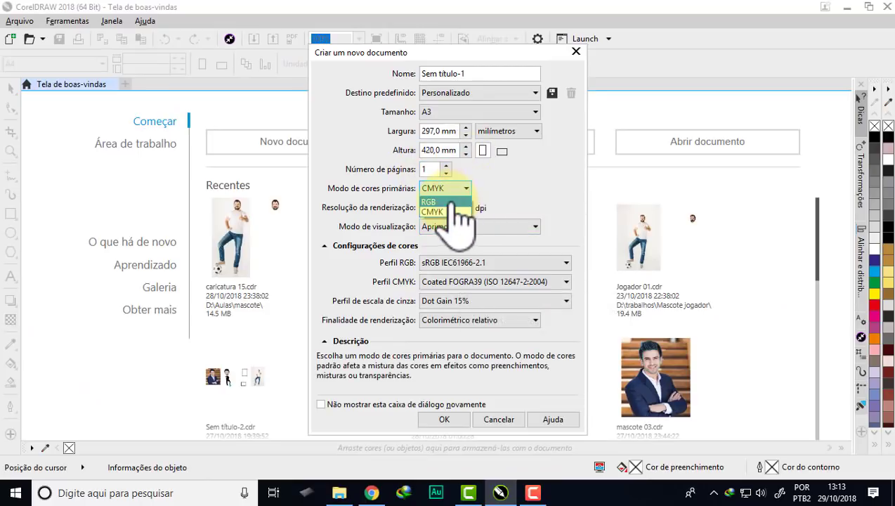
{"action": "left_click", "coordinate": [448, 203]}
{"action": "left_click", "coordinate": [465, 208]}
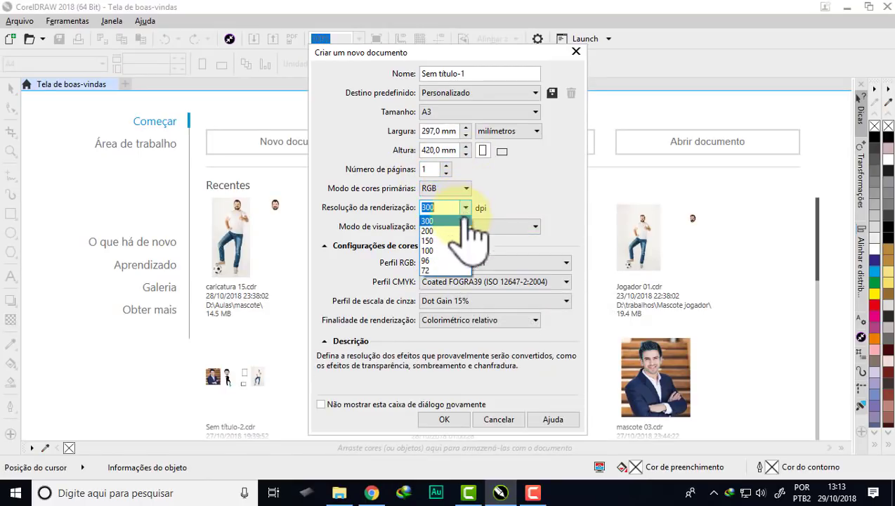
{"action": "left_click", "coordinate": [428, 271]}
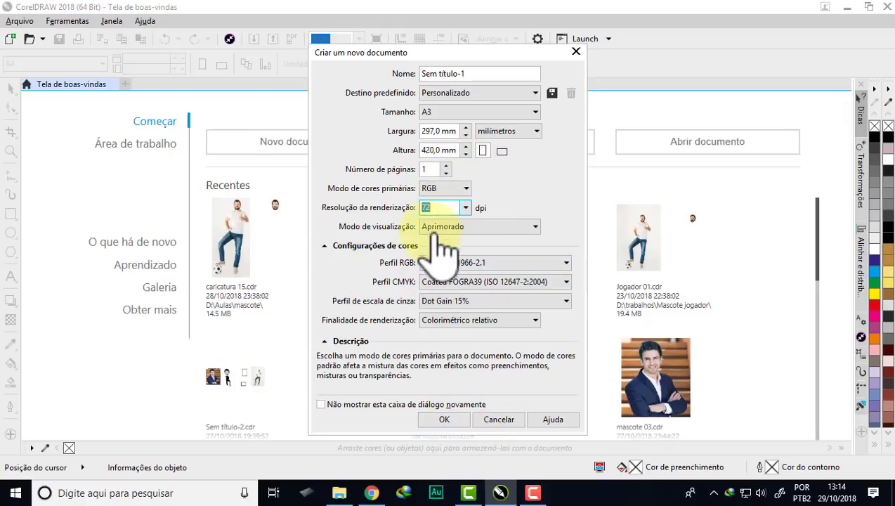
{"action": "left_click", "coordinate": [448, 419]}
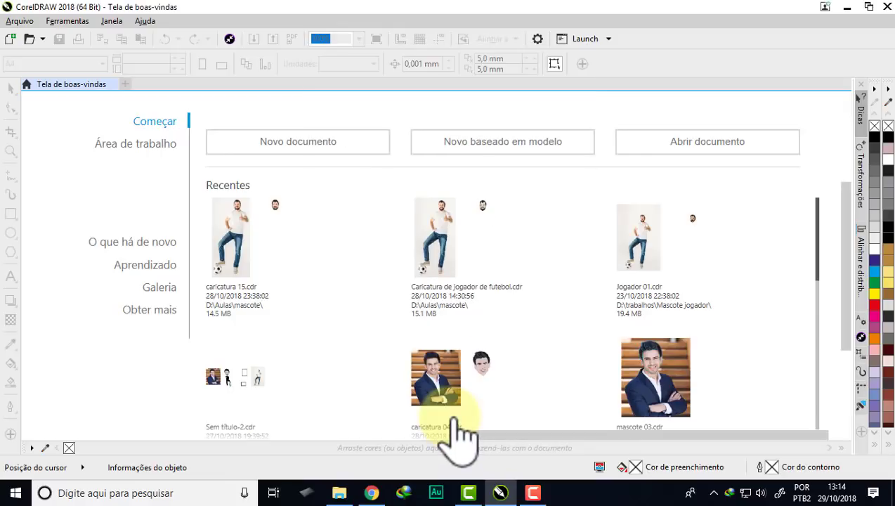
Import Depositphotos_173790842_xl-2015 from the modelos folder and place it on the page at about 263 × 395 mm
{"action": "left_click", "coordinate": [253, 38]}
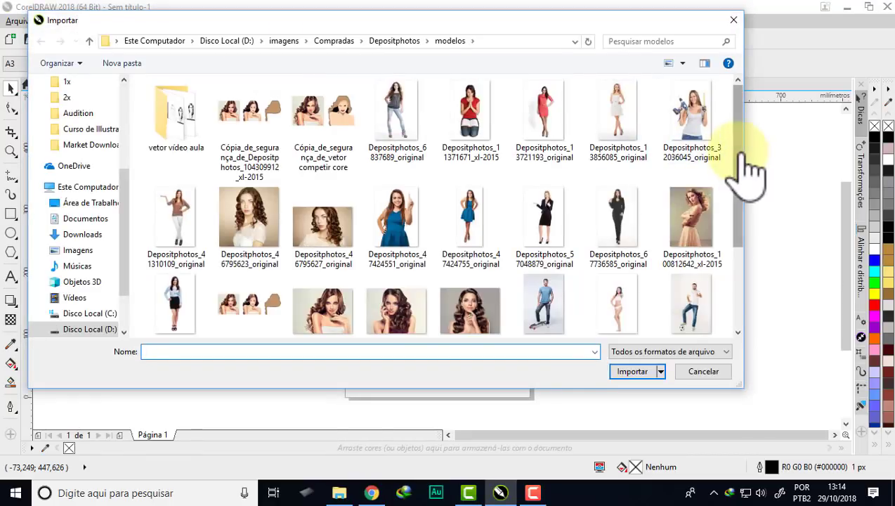
{"action": "left_click", "coordinate": [699, 300]}
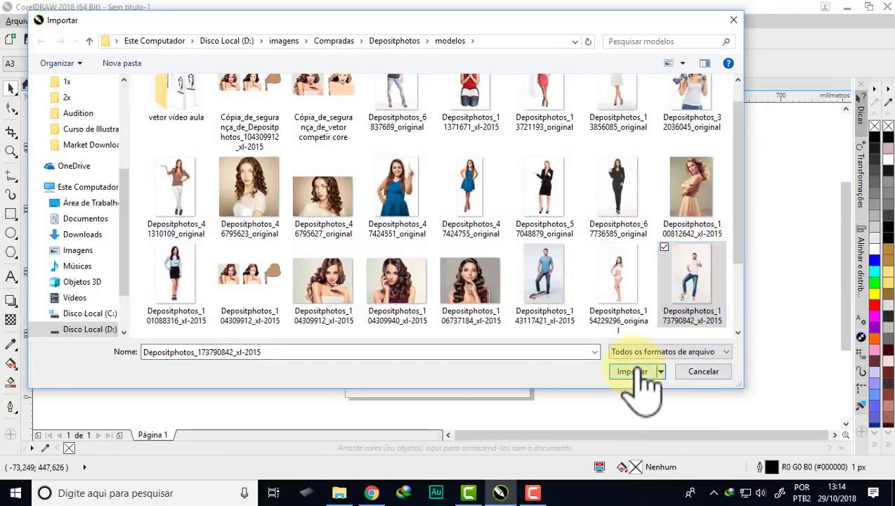
{"action": "left_click", "coordinate": [636, 373]}
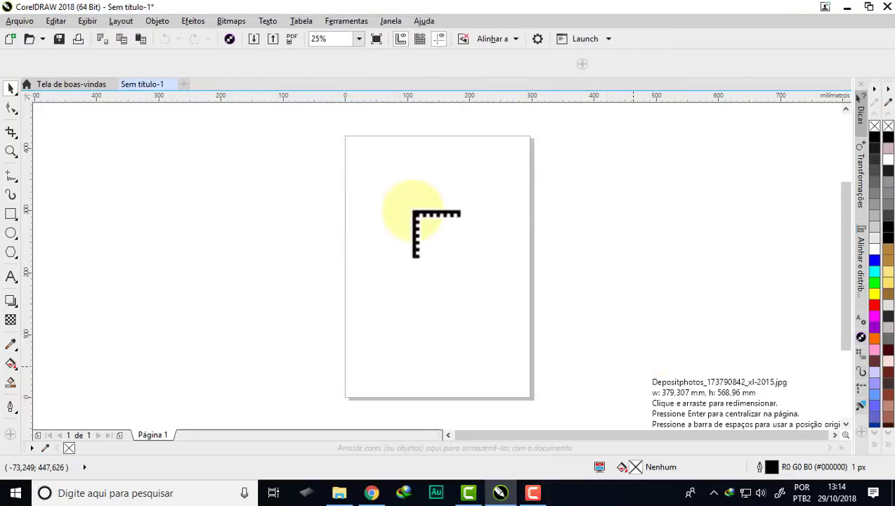
{"action": "left_click_drag", "start_coordinate": [351, 144], "coordinate": [519, 392]}
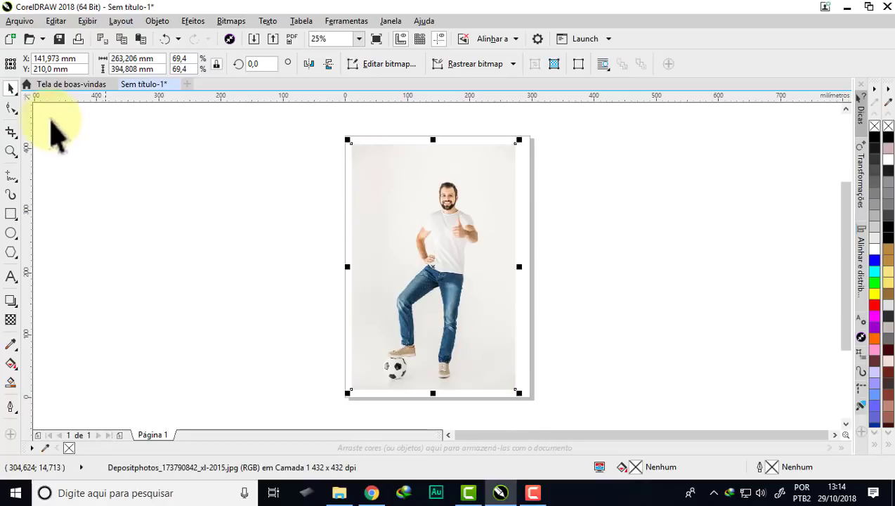
Crop the photo around the man and the ball to about 184 × 356 mm and reselect it
{"action": "left_click", "coordinate": [10, 132]}
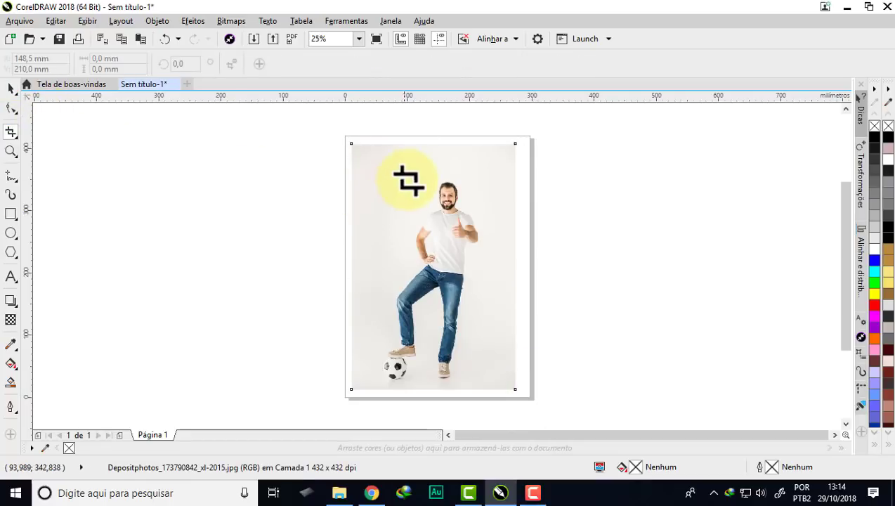
{"action": "left_click_drag", "start_coordinate": [370, 161], "coordinate": [484, 382]}
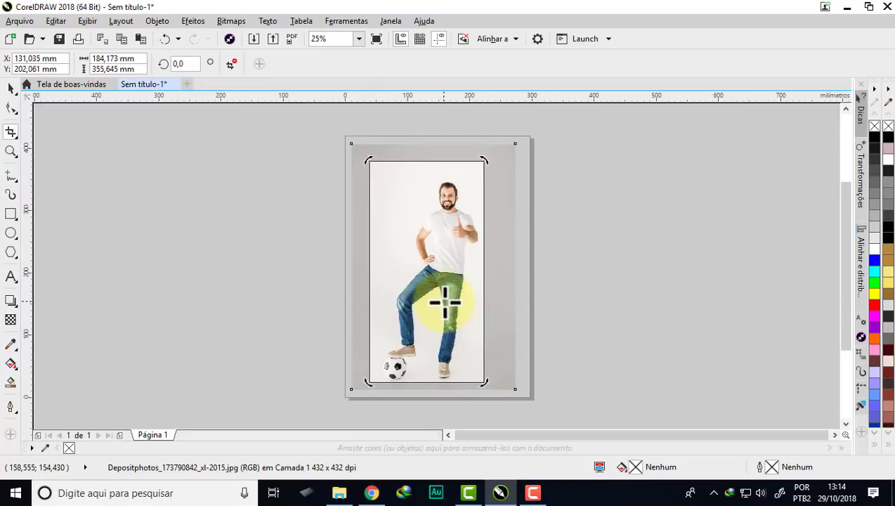
{"action": "double_click", "coordinate": [445, 302]}
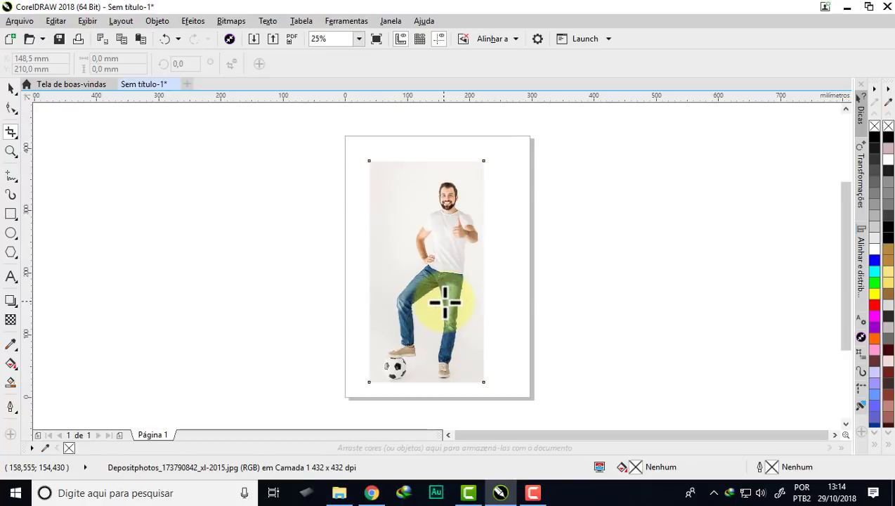
{"action": "left_click", "coordinate": [10, 88]}
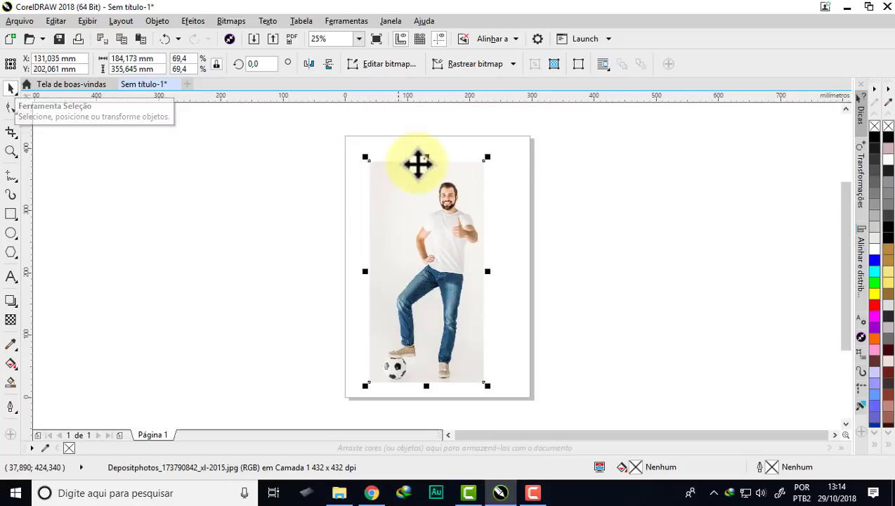
Copy the cropped photo's width value from its object size properties
{"action": "scroll", "coordinate": [441, 163], "scroll_direction": "up", "scroll_amount": 1}
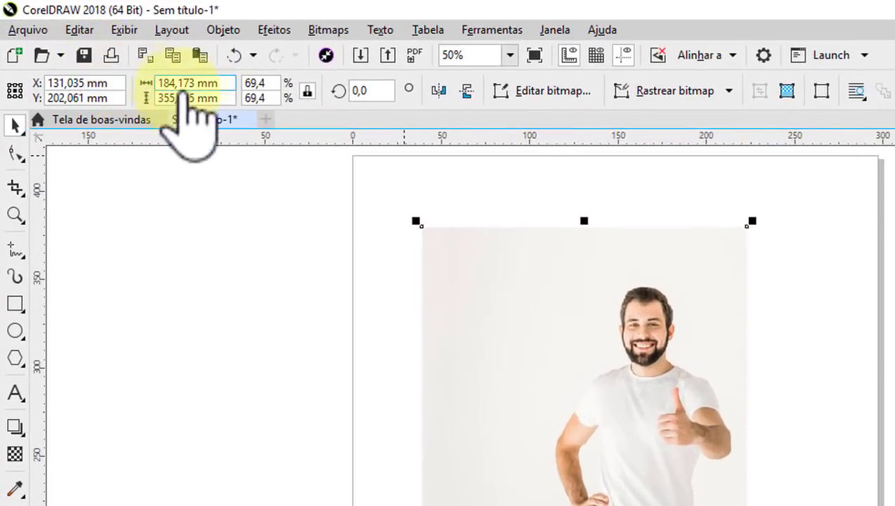
{"action": "left_click", "coordinate": [184, 97]}
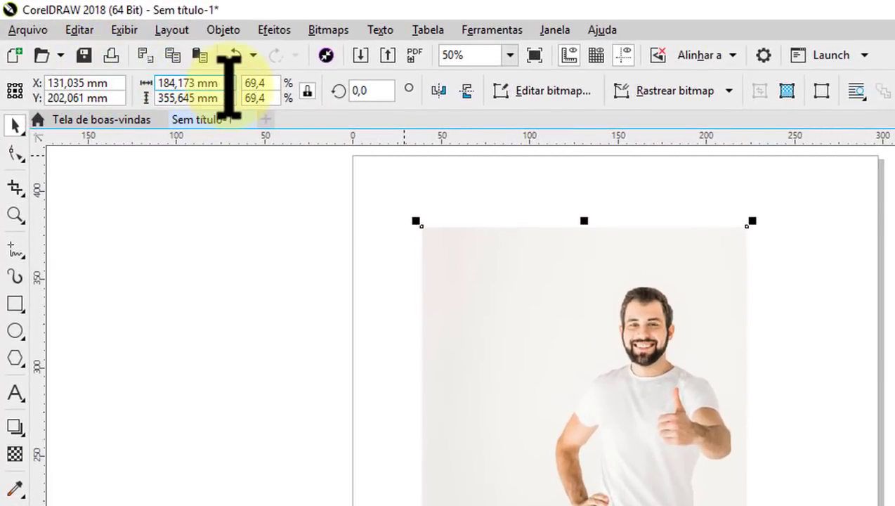
{"action": "left_click_drag", "start_coordinate": [223, 84], "coordinate": [143, 83]}
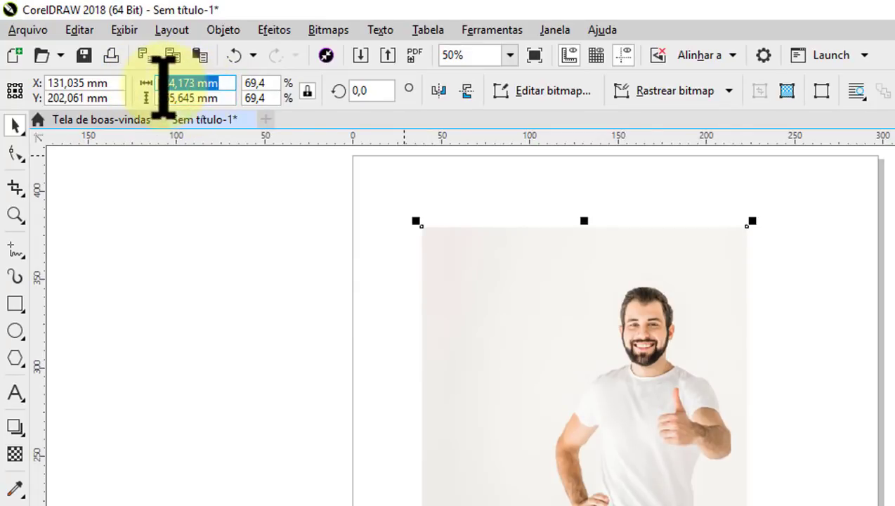
{"action": "right_click", "coordinate": [200, 88]}
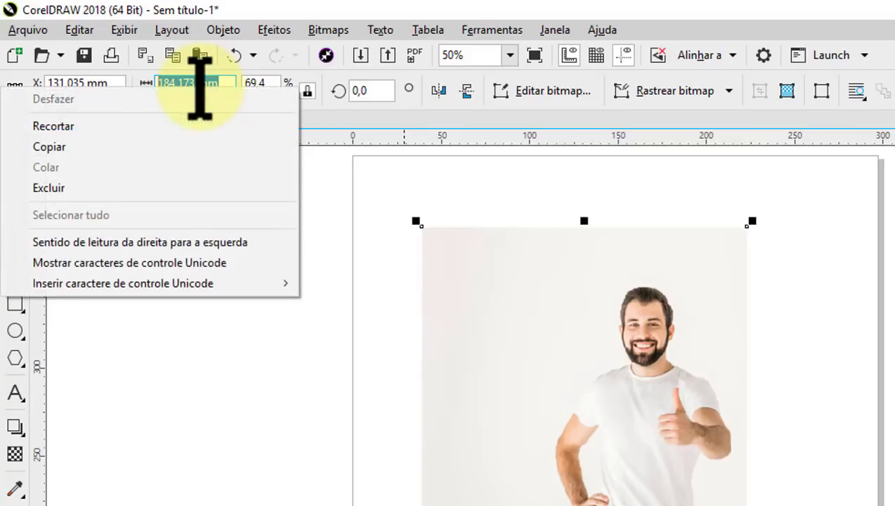
{"action": "left_click", "coordinate": [71, 147]}
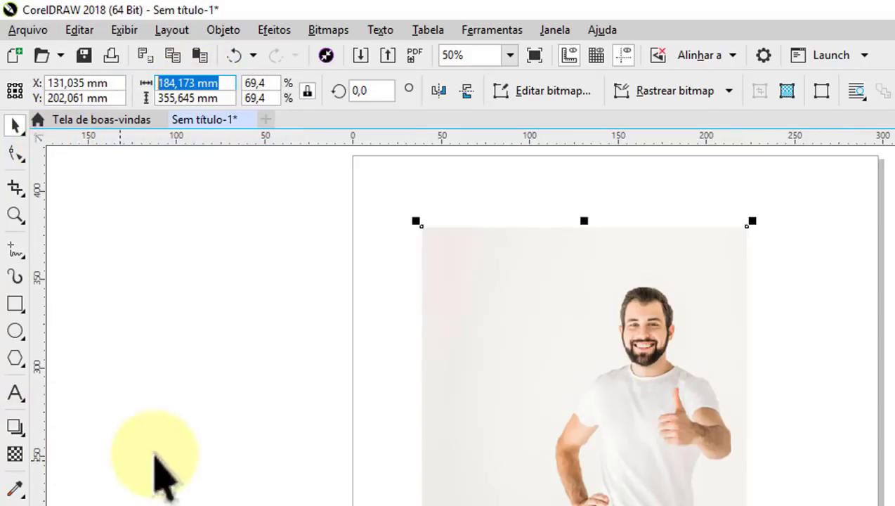
With nothing selected, replace the nudge distance with the copied photo width of 184,173 mm
{"action": "left_click", "coordinate": [175, 386]}
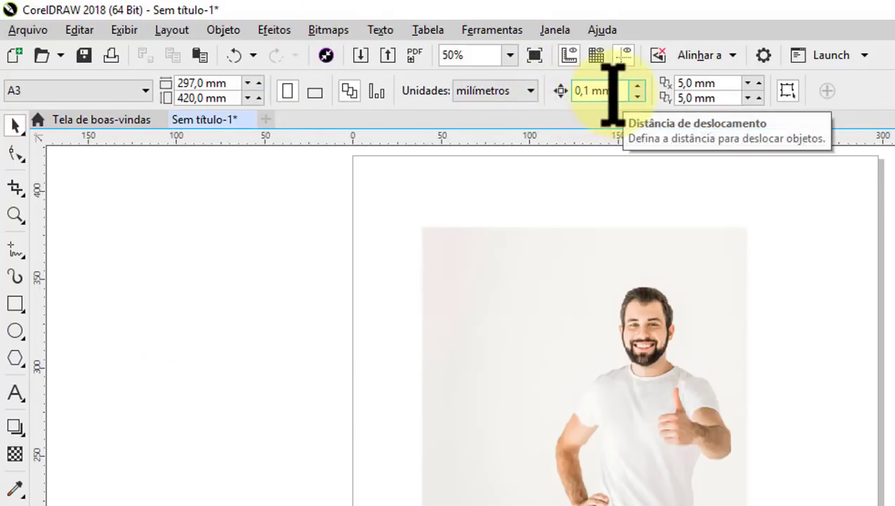
{"action": "left_click_drag", "start_coordinate": [615, 91], "coordinate": [580, 90]}
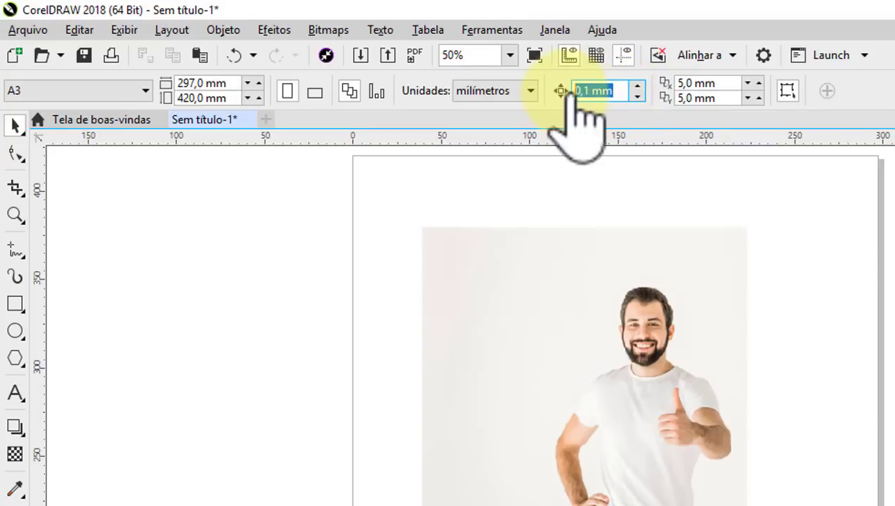
{"action": "right_click", "coordinate": [587, 92]}
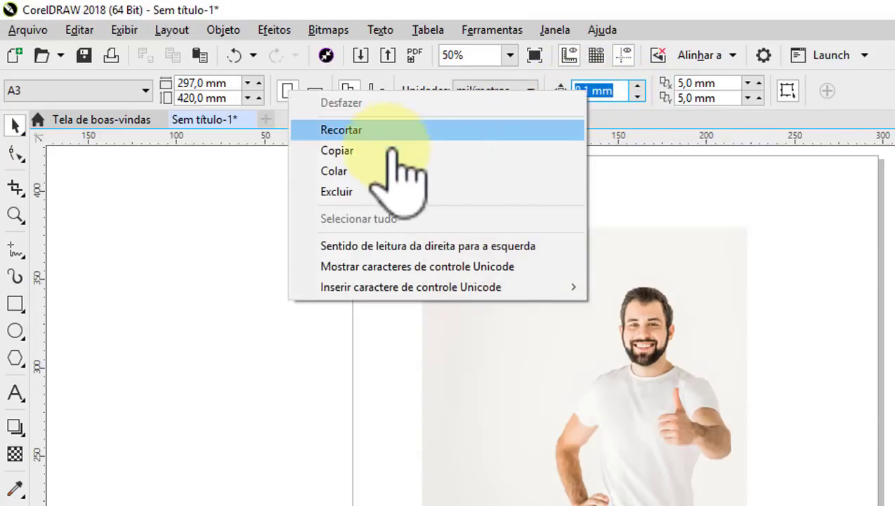
{"action": "left_click", "coordinate": [364, 171]}
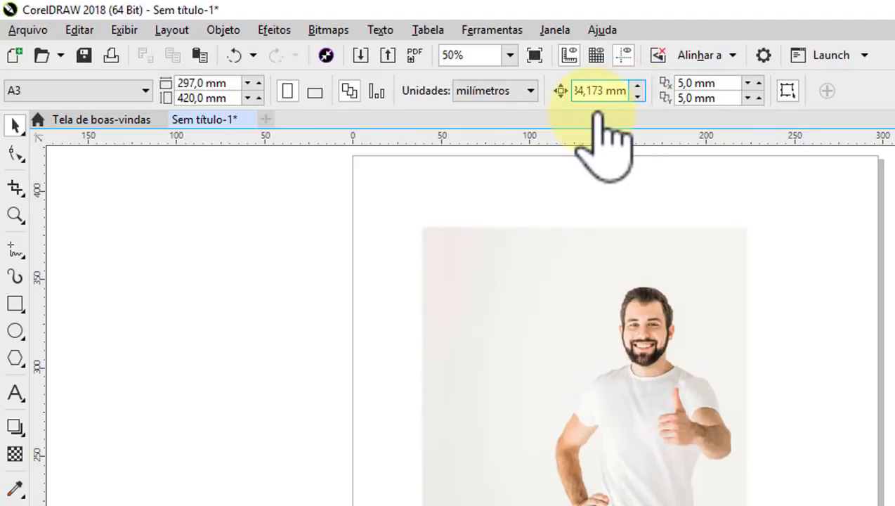
Select the photo and nudge it once to the left by its own width
{"action": "left_click", "coordinate": [471, 284]}
{"action": "scroll", "coordinate": [492, 279], "scroll_direction": "down", "scroll_amount": 1}
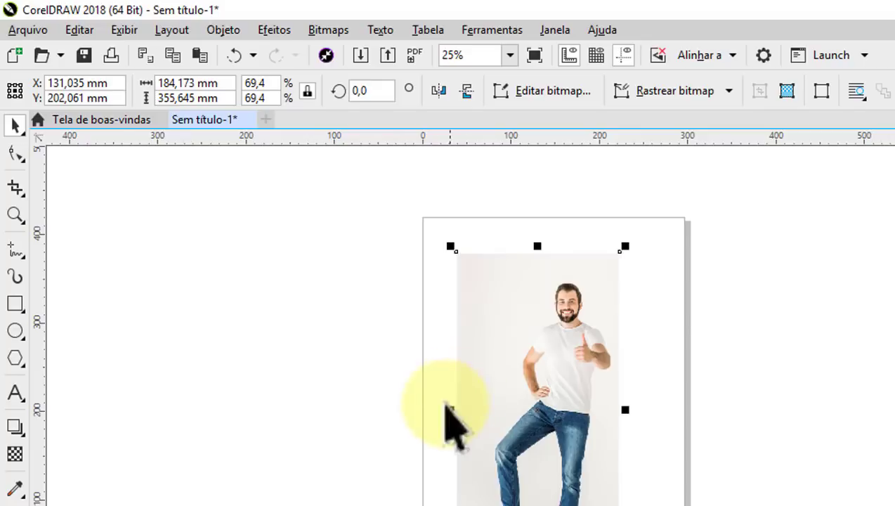
{"action": "scroll", "coordinate": [444, 409], "scroll_direction": "up", "scroll_amount": 1}
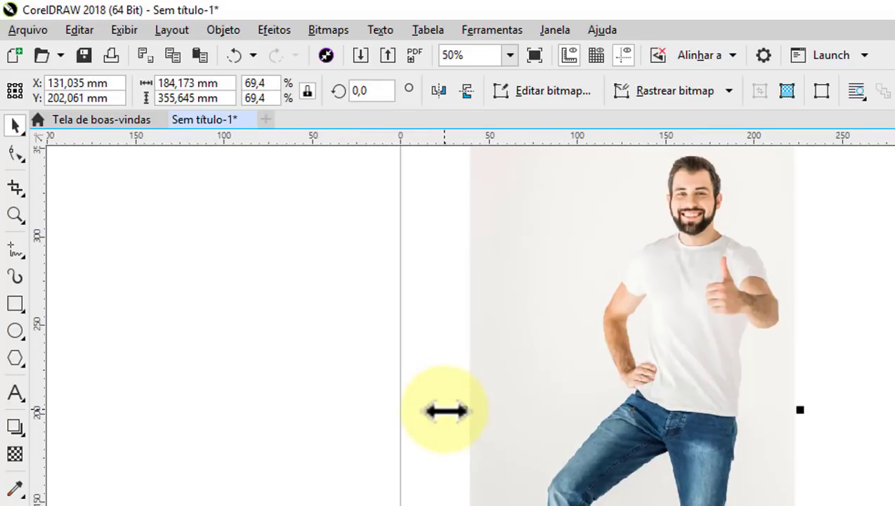
{"action": "key", "text": "Left"}
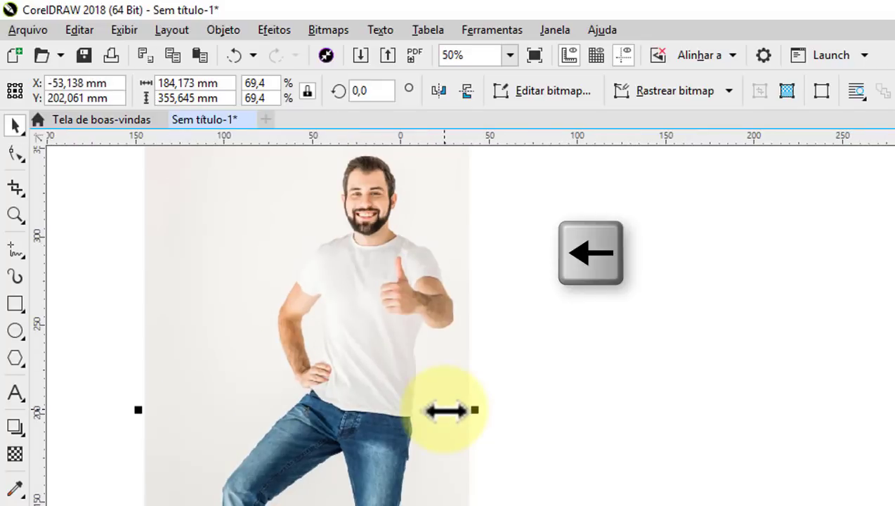
{"action": "scroll", "coordinate": [480, 410], "scroll_direction": "down", "scroll_amount": 1}
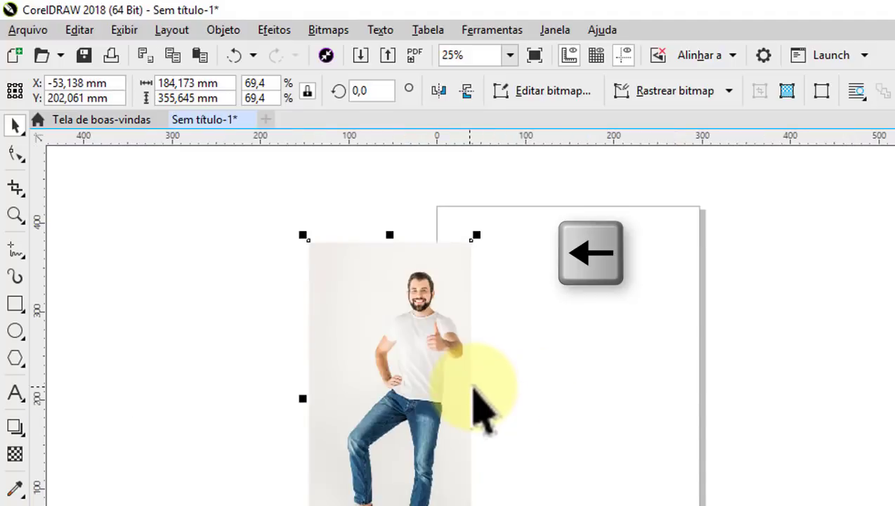
Lock the cropped photo in place and clear the selection
{"action": "right_click", "coordinate": [379, 380]}
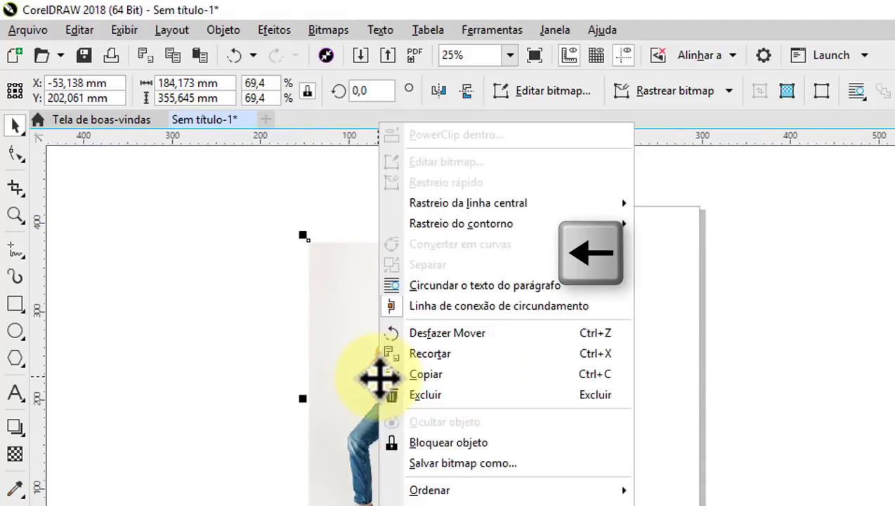
{"action": "left_click", "coordinate": [450, 442]}
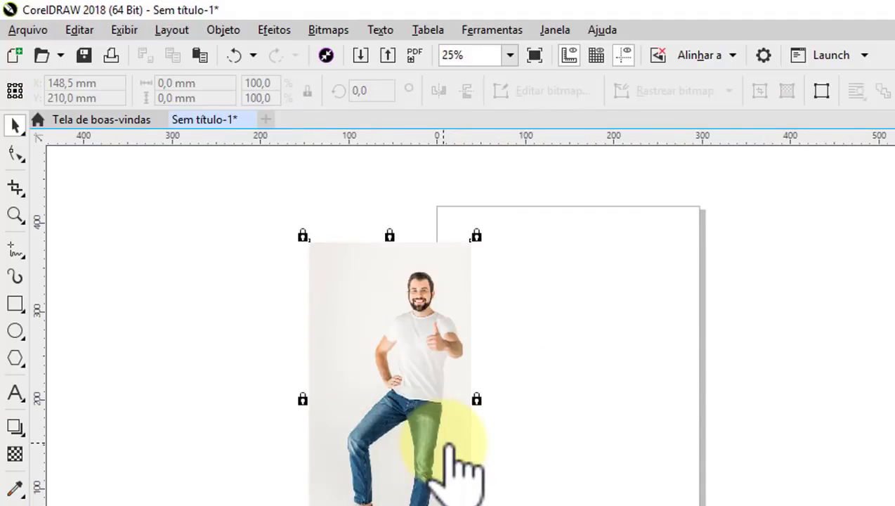
{"action": "scroll", "coordinate": [383, 269], "scroll_direction": "up", "scroll_amount": 1}
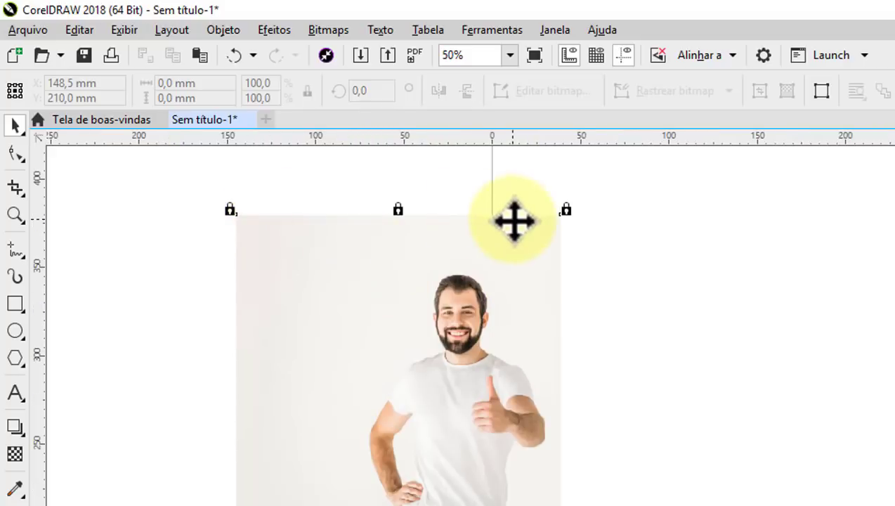
{"action": "left_click", "coordinate": [131, 324]}
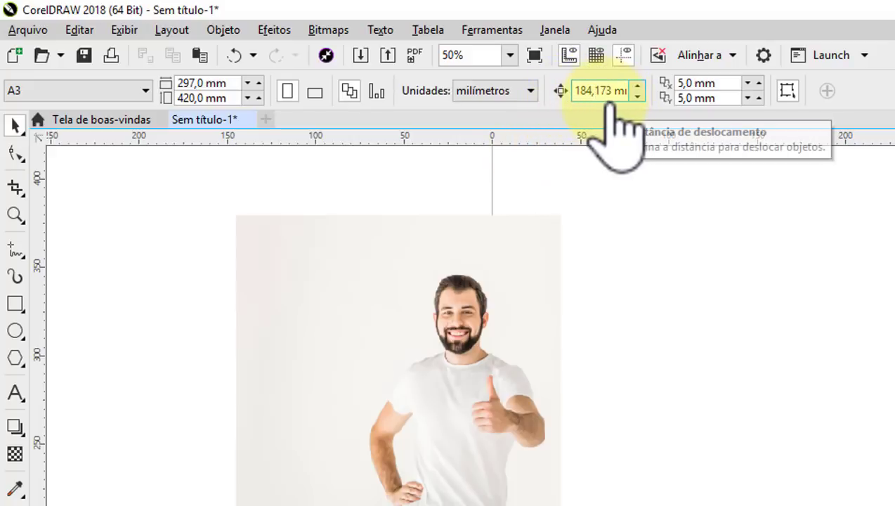
{"action": "scroll", "coordinate": [386, 351], "scroll_direction": "down", "scroll_amount": 3}
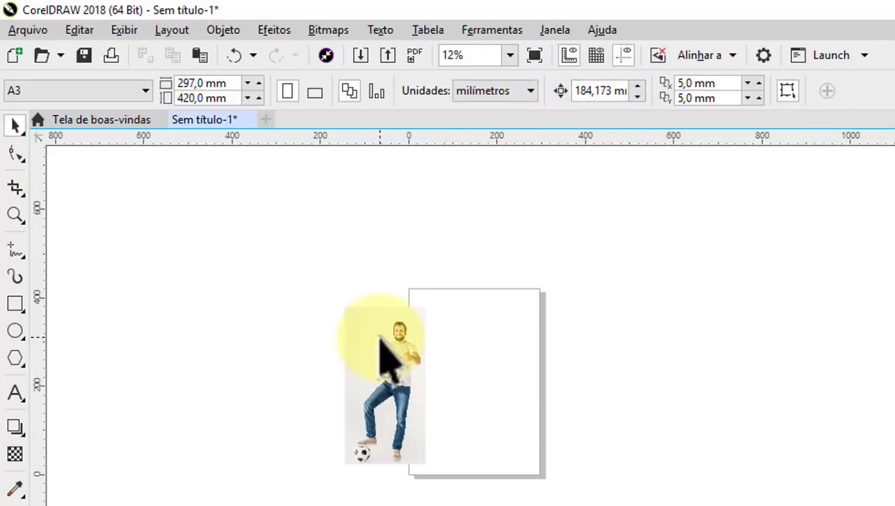
{"action": "scroll", "coordinate": [382, 337], "scroll_direction": "up", "scroll_amount": 5}
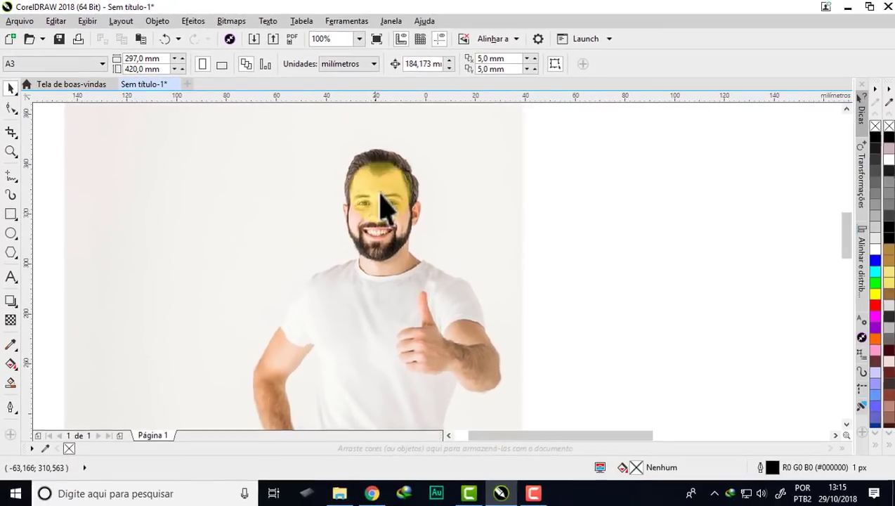
{"action": "key", "text": "Left"}
{"action": "scroll", "coordinate": [391, 191], "scroll_direction": "up", "scroll_amount": 2}
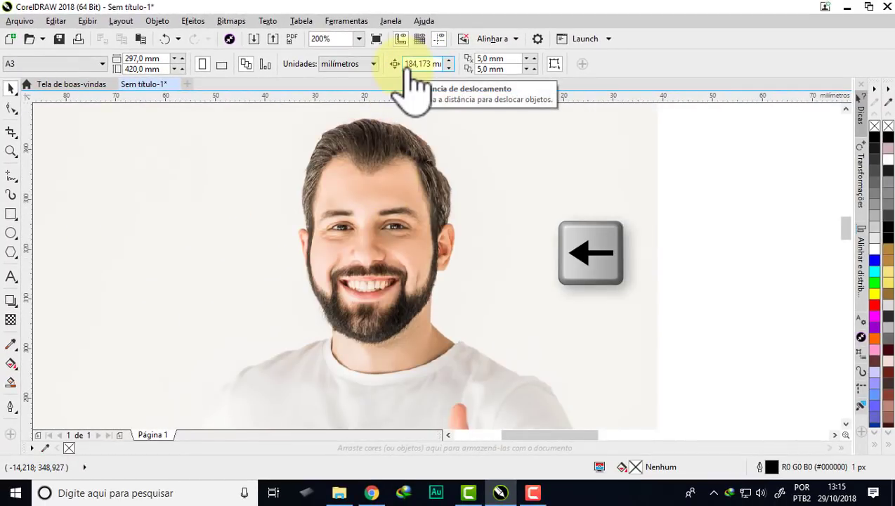
{"action": "key", "text": "Right"}
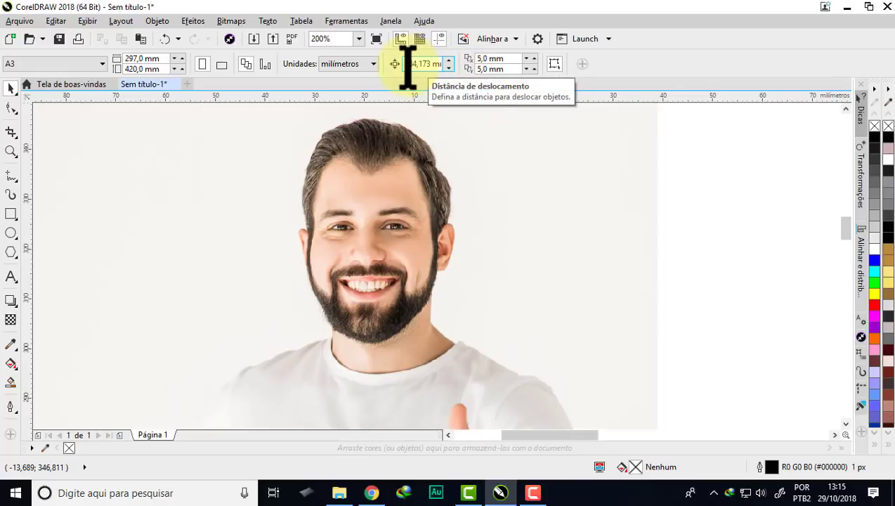
{"action": "scroll", "coordinate": [396, 165], "scroll_direction": "down", "scroll_amount": 4}
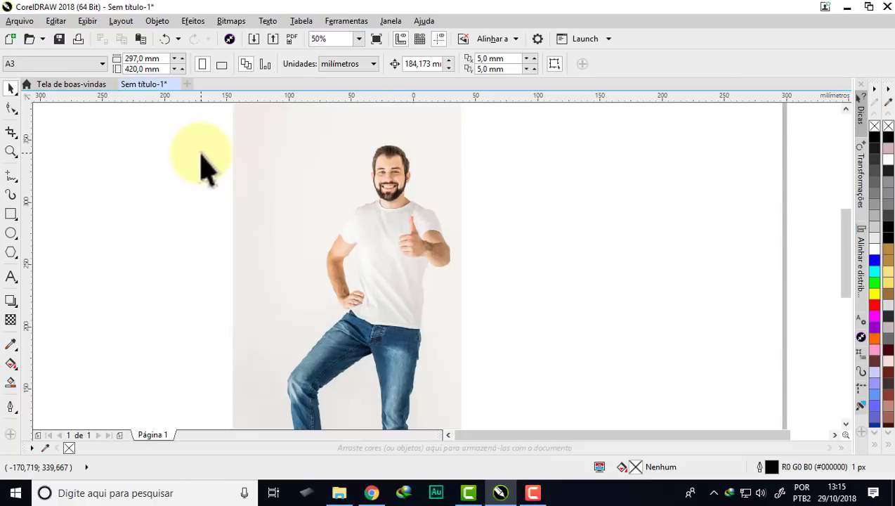
Save the drawing as CARICATURA in CDR format inside a new folder named AULAS in the mascote folder
{"action": "left_click", "coordinate": [21, 21]}
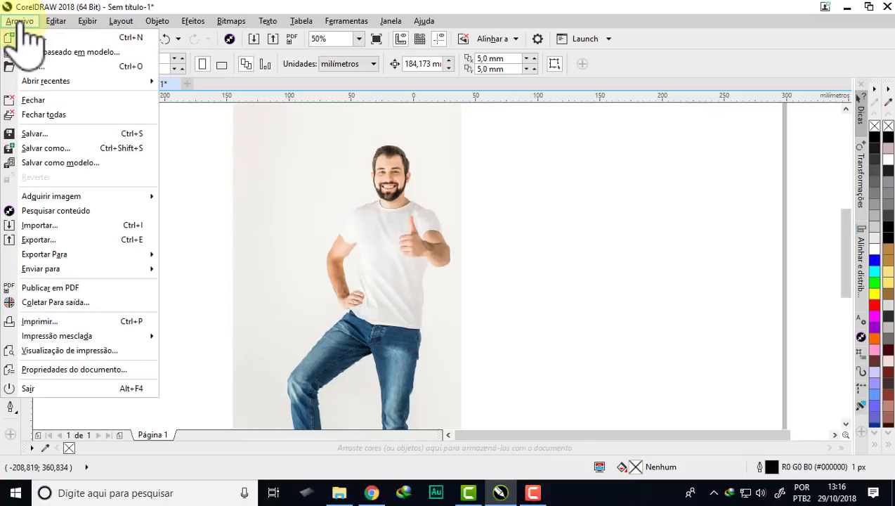
{"action": "left_click", "coordinate": [55, 146]}
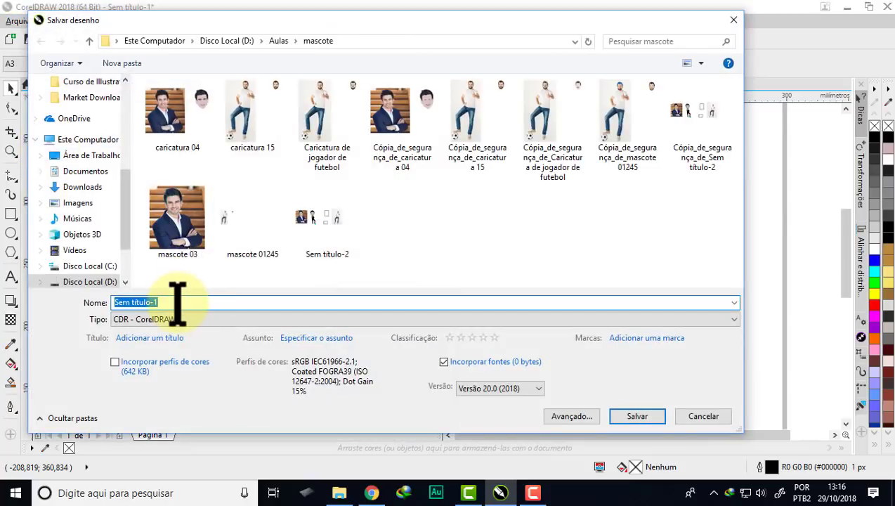
{"action": "left_click", "coordinate": [138, 69]}
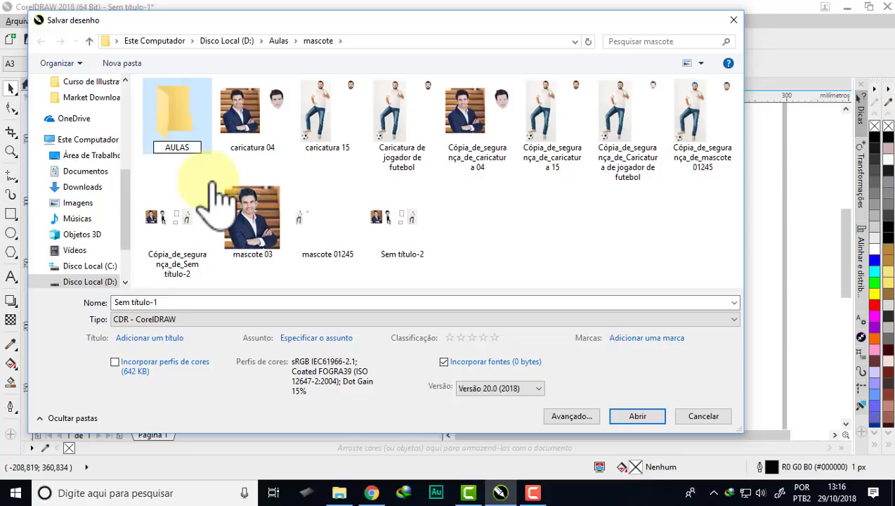
{"action": "left_click", "coordinate": [636, 422]}
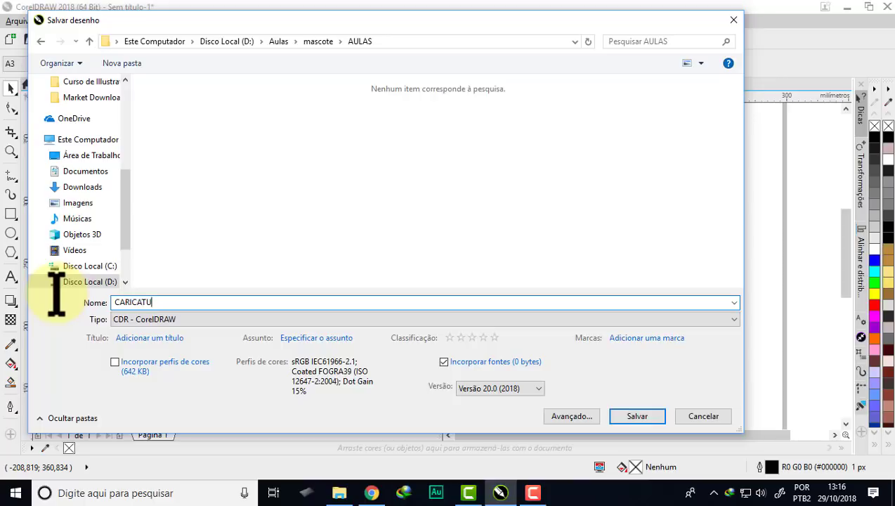
{"action": "left_click", "coordinate": [636, 417]}
Set the default outline to black with minimum thickness, rounded corners and rounded line ends, and make it scale with the object
{"action": "scroll", "coordinate": [359, 179], "scroll_direction": "down", "scroll_amount": 2}
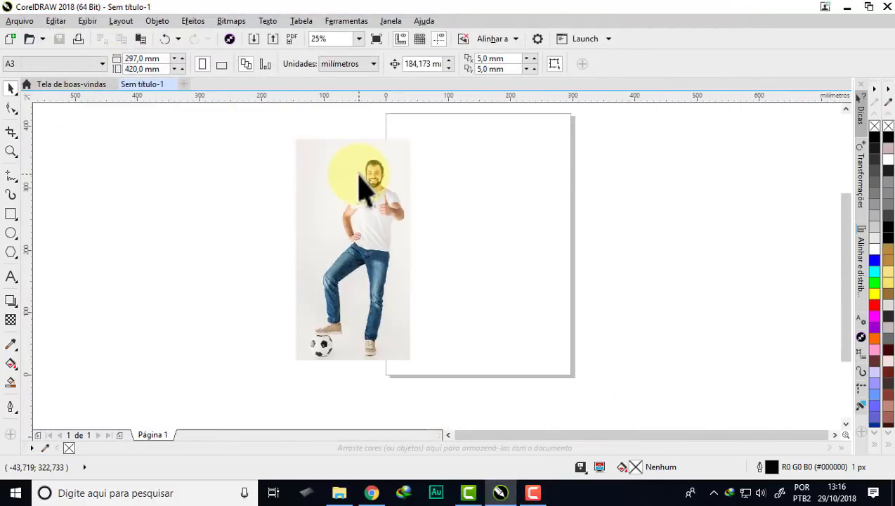
{"action": "scroll", "coordinate": [358, 184], "scroll_direction": "up", "scroll_amount": 2}
{"action": "scroll", "coordinate": [370, 166], "scroll_direction": "up", "scroll_amount": 2}
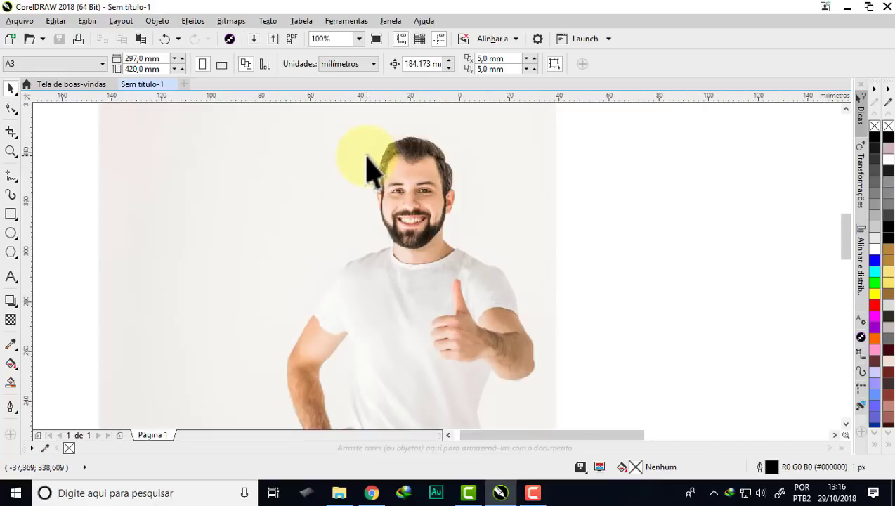
{"action": "double_click", "coordinate": [778, 465]}
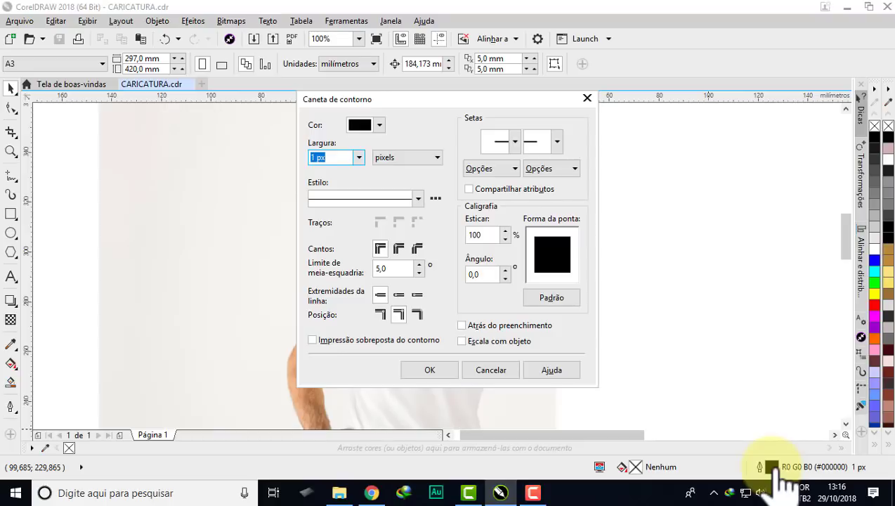
{"action": "left_click", "coordinate": [361, 125]}
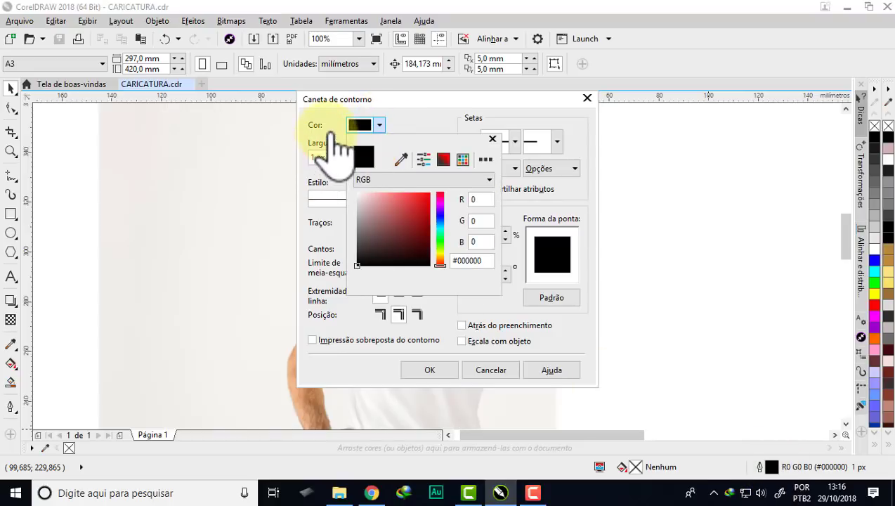
{"action": "left_click", "coordinate": [341, 142]}
{"action": "left_click", "coordinate": [359, 158]}
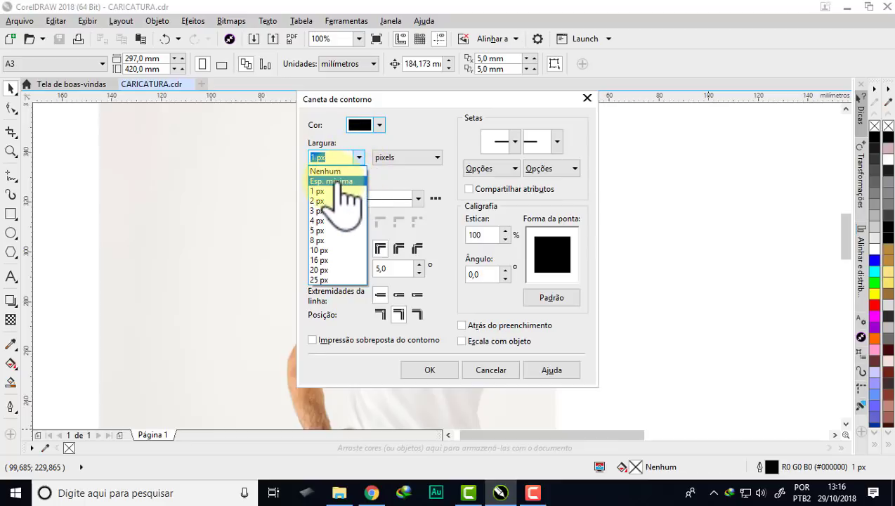
{"action": "left_click", "coordinate": [339, 181]}
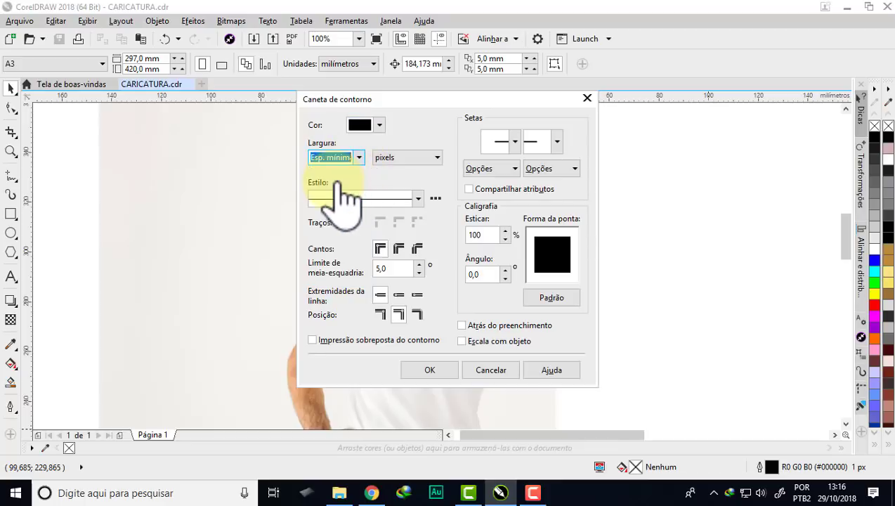
{"action": "left_click", "coordinate": [398, 248]}
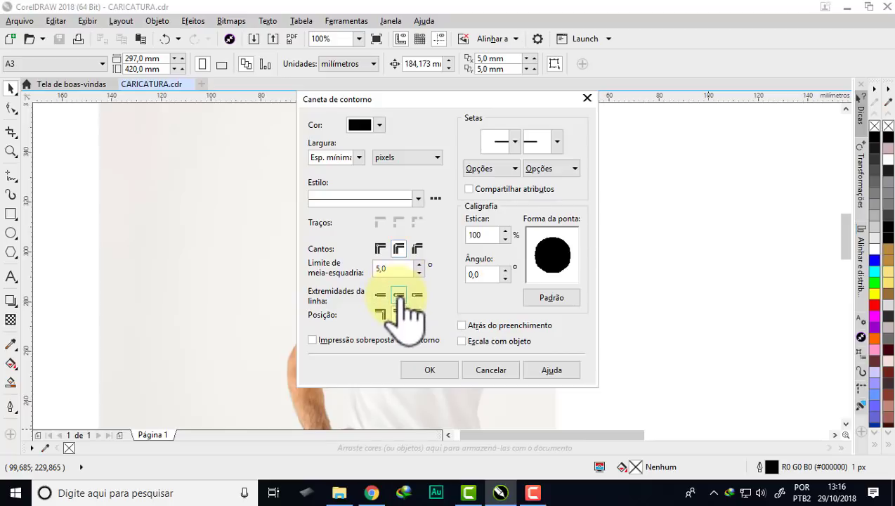
{"action": "left_click", "coordinate": [398, 295]}
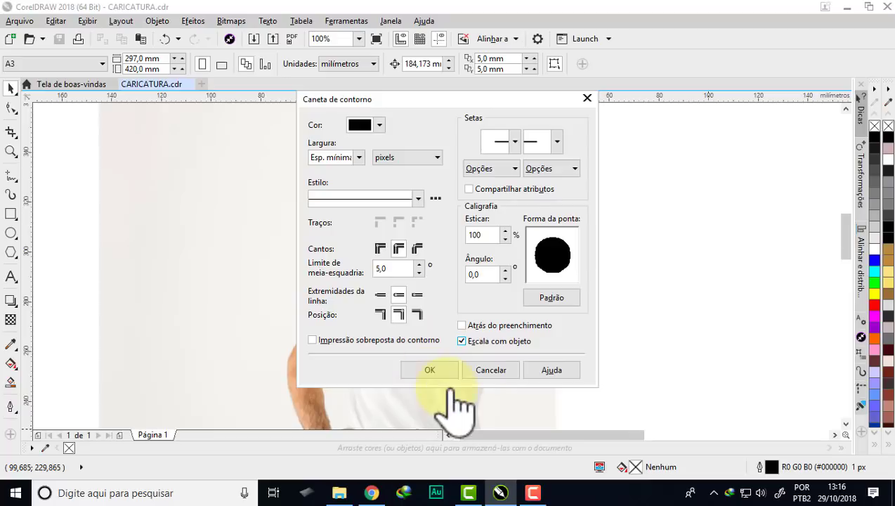
{"action": "left_click", "coordinate": [429, 369]}
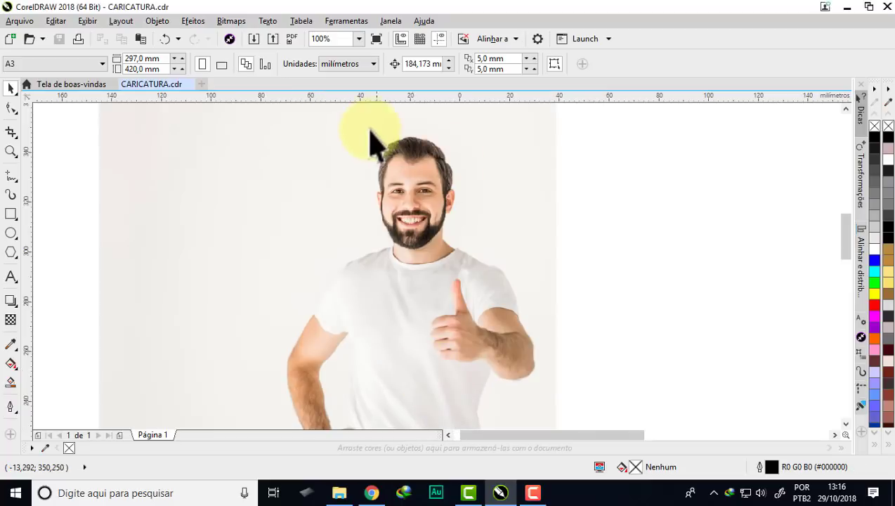
Sketch a rounded B-Spline curve about 18.5 × 17.3 mm on the plain background beside the man's ear
{"action": "scroll", "coordinate": [393, 167], "scroll_direction": "down", "scroll_amount": 3}
{"action": "scroll", "coordinate": [396, 165], "scroll_direction": "up", "scroll_amount": 2}
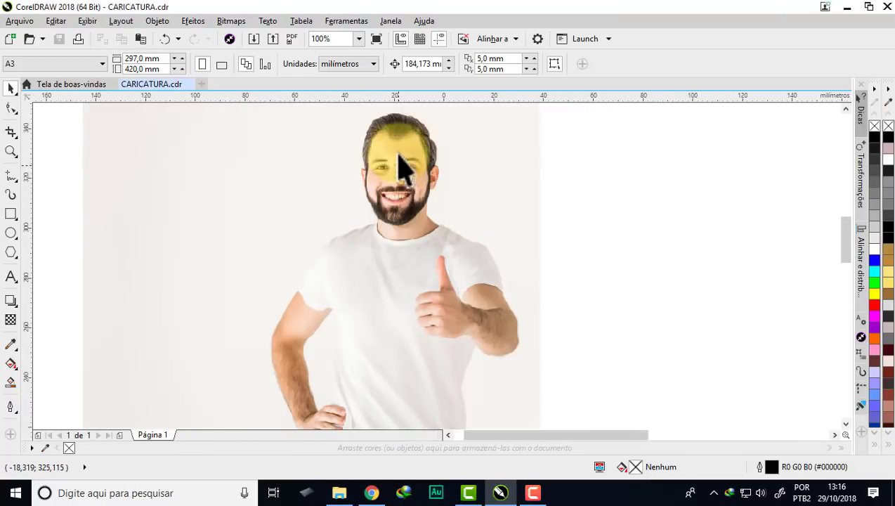
{"action": "scroll", "coordinate": [392, 126], "scroll_direction": "up", "scroll_amount": 1}
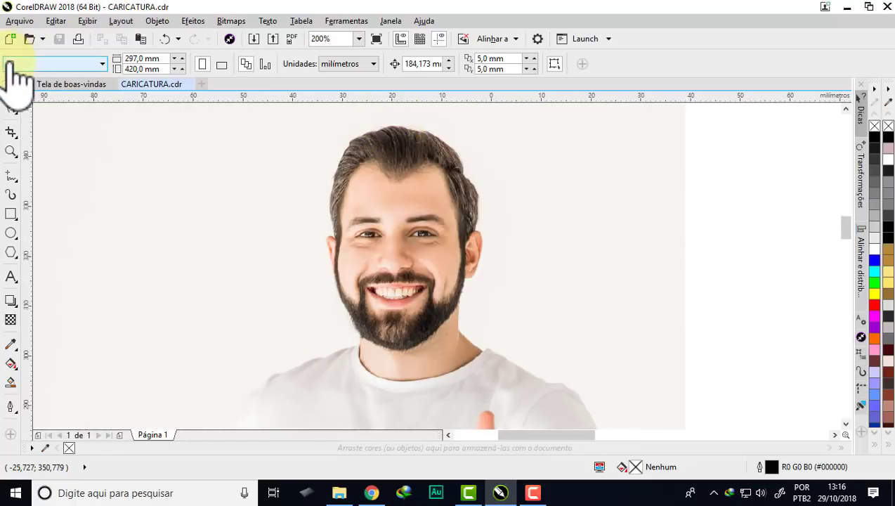
{"action": "left_click", "coordinate": [18, 180]}
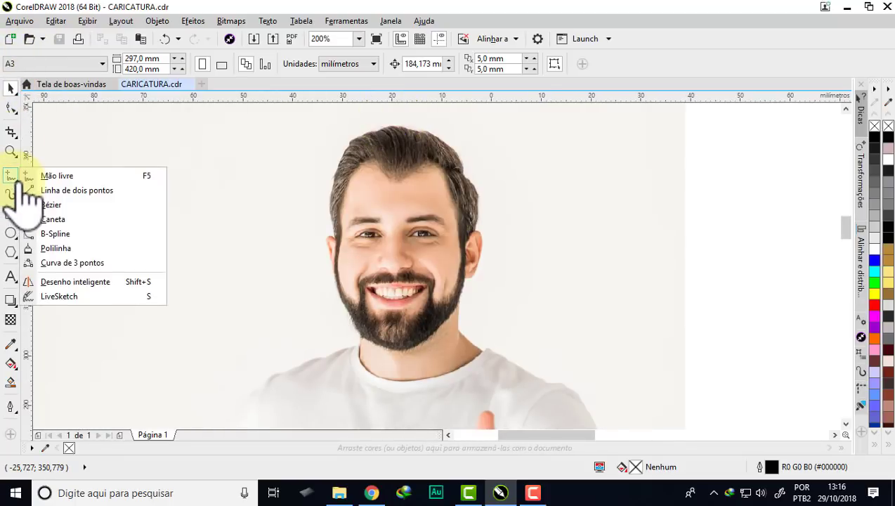
{"action": "left_click", "coordinate": [62, 235]}
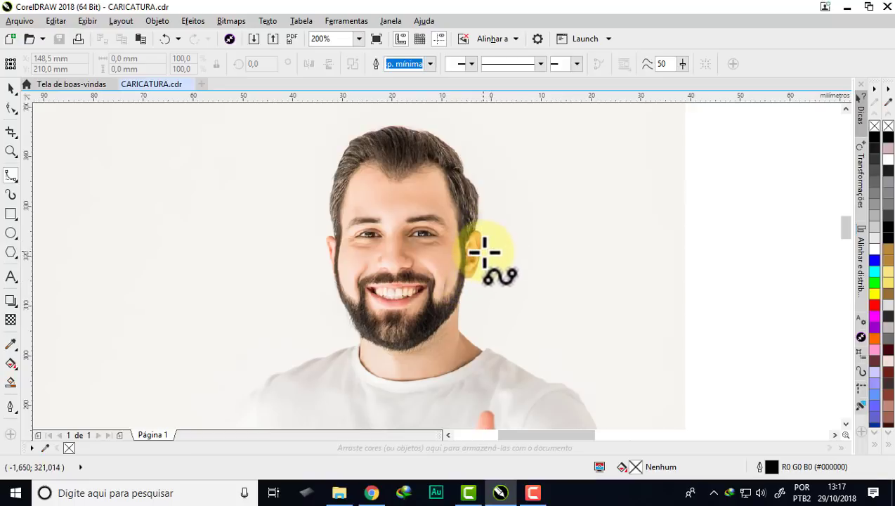
{"action": "scroll", "coordinate": [485, 254], "scroll_direction": "up", "scroll_amount": 2}
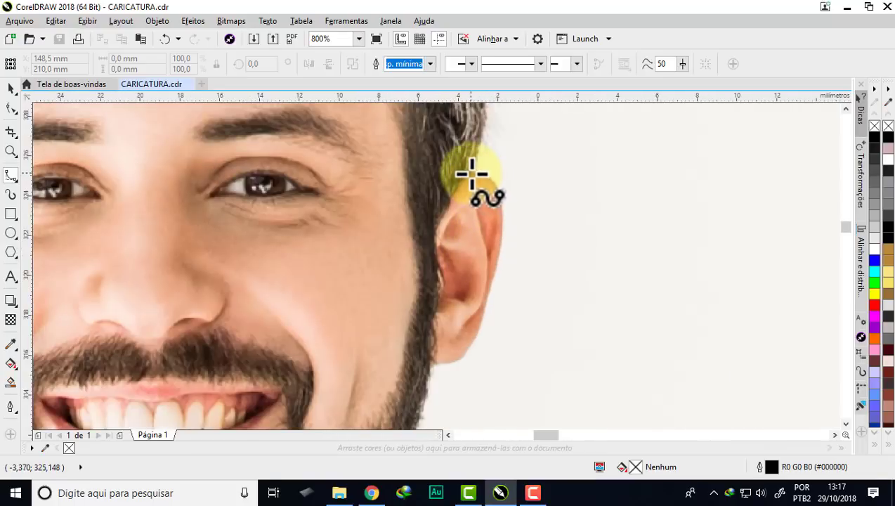
{"action": "scroll", "coordinate": [429, 191], "scroll_direction": "down", "scroll_amount": 2}
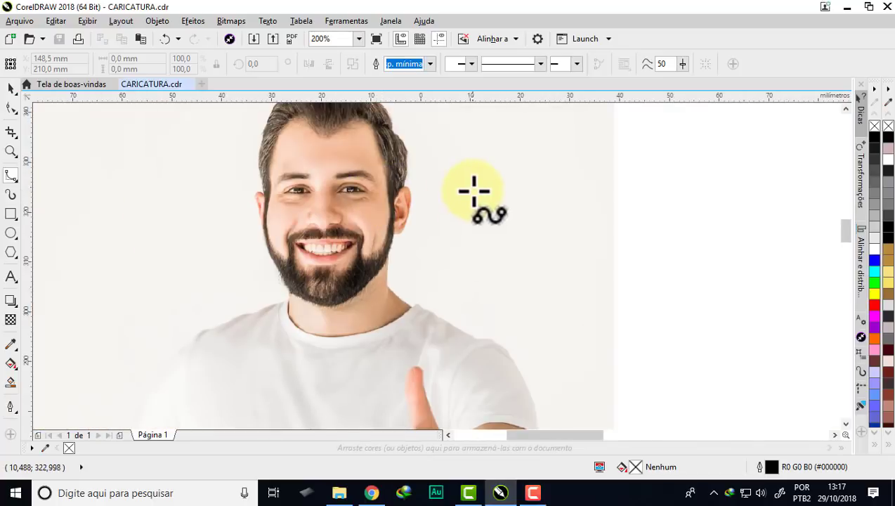
{"action": "scroll", "coordinate": [471, 193], "scroll_direction": "up", "scroll_amount": 1}
{"action": "left_click", "coordinate": [460, 196]}
{"action": "left_click", "coordinate": [478, 164]}
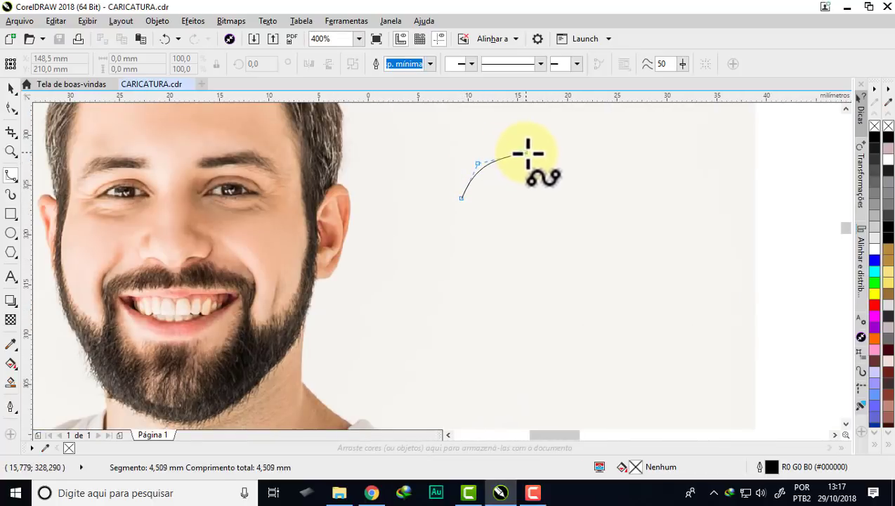
{"action": "left_click", "coordinate": [527, 152]}
{"action": "left_click", "coordinate": [569, 169]}
{"action": "left_click", "coordinate": [596, 206]}
{"action": "left_click", "coordinate": [602, 254]}
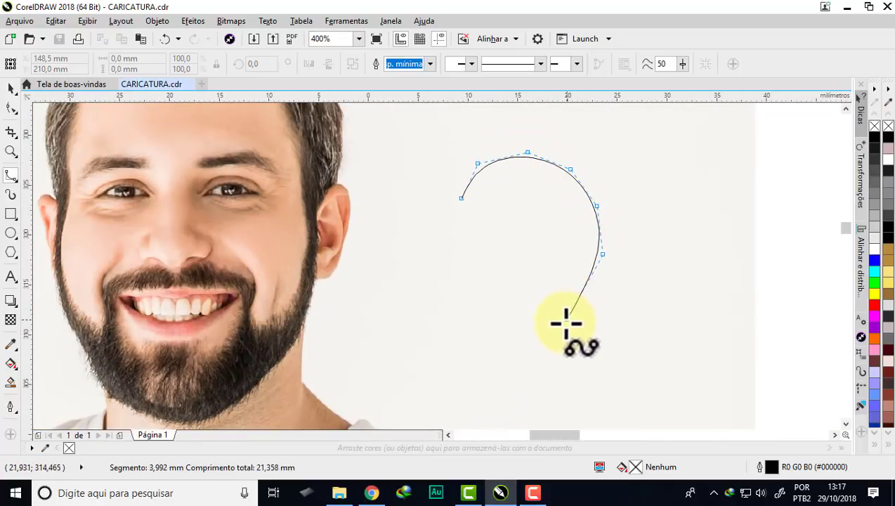
{"action": "left_click", "coordinate": [562, 324]}
{"action": "left_click", "coordinate": [420, 338]}
{"action": "left_click", "coordinate": [402, 254]}
{"action": "left_click", "coordinate": [503, 216]}
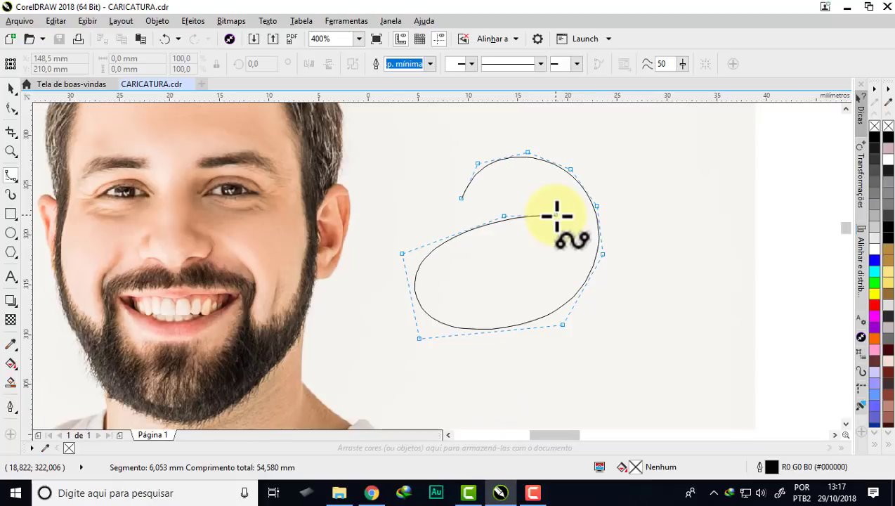
Add a clamped sharp corner inside the B-Spline loop and close the curve at its starting node
{"action": "key", "text": "v"}
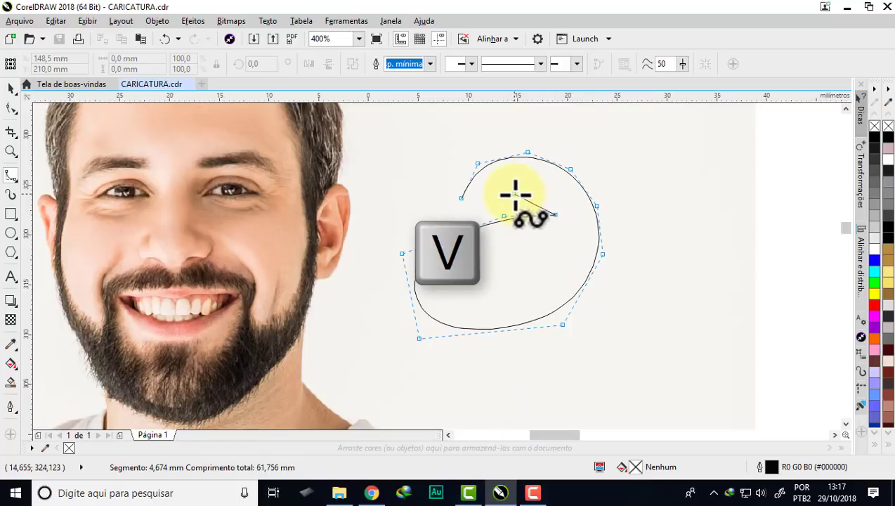
{"action": "double_click", "coordinate": [461, 202]}
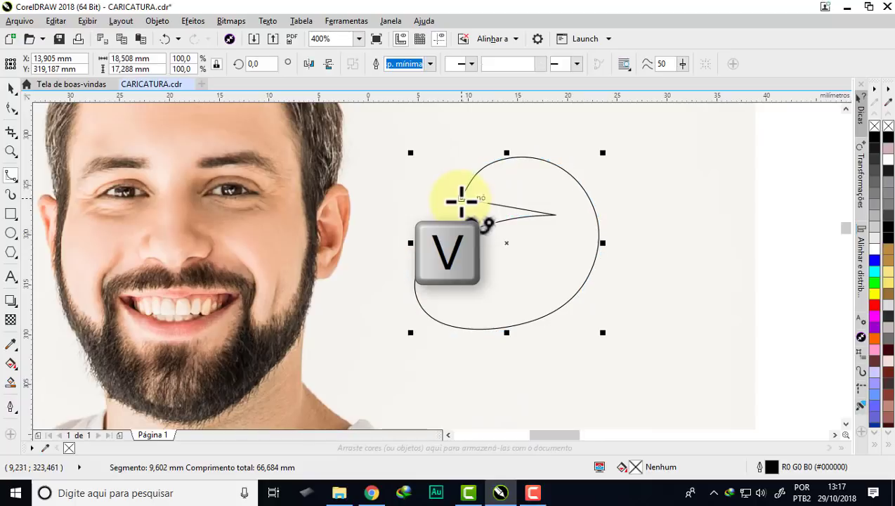
{"action": "scroll", "coordinate": [530, 204], "scroll_direction": "up", "scroll_amount": 2}
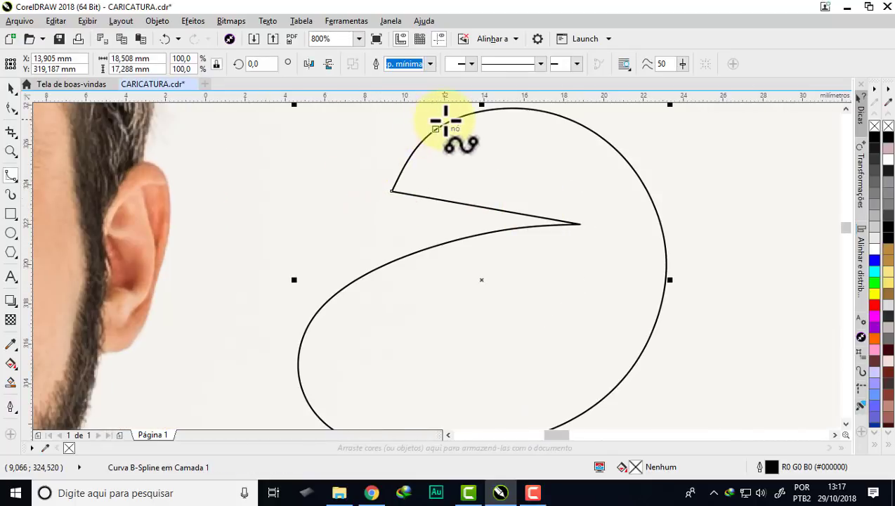
{"action": "scroll", "coordinate": [458, 215], "scroll_direction": "down", "scroll_amount": 4}
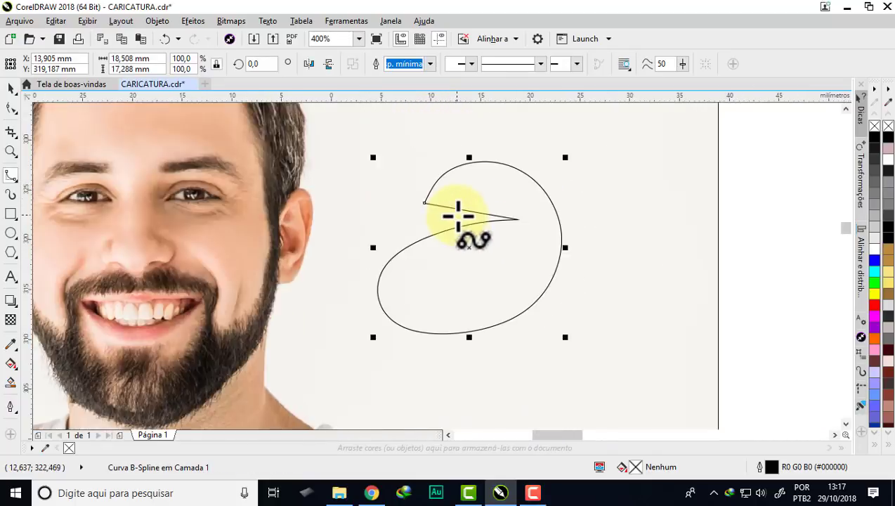
Sketch a looping practice B-Spline curve that crosses itself above the closed shape beside the man's head
{"action": "left_click", "coordinate": [436, 153]}
{"action": "left_click", "coordinate": [492, 134]}
{"action": "left_click", "coordinate": [533, 205]}
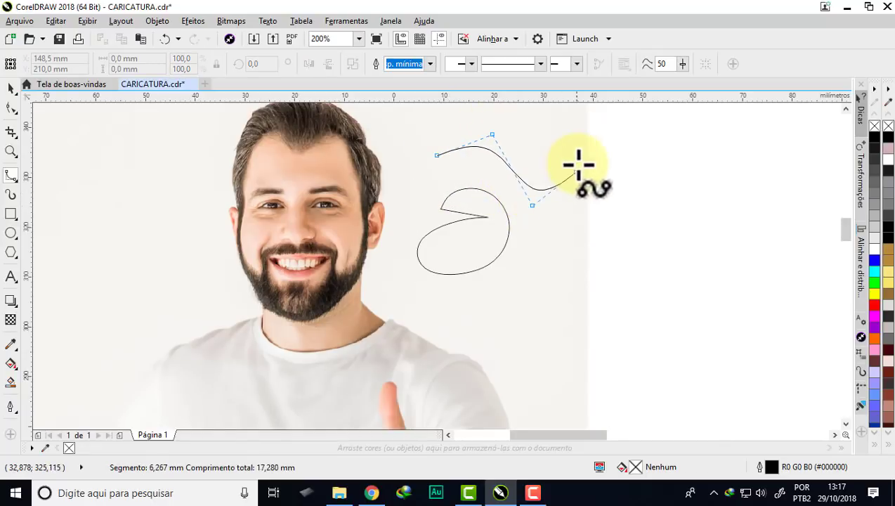
{"action": "left_click", "coordinate": [577, 155]}
{"action": "left_click", "coordinate": [552, 126]}
{"action": "left_click", "coordinate": [497, 120]}
{"action": "left_click", "coordinate": [474, 133]}
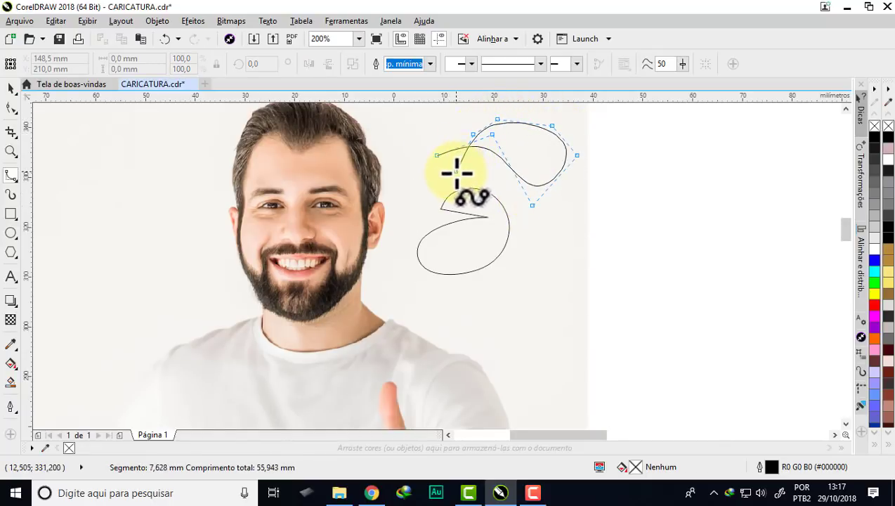
{"action": "left_click", "coordinate": [456, 172]}
{"action": "left_click", "coordinate": [408, 183]}
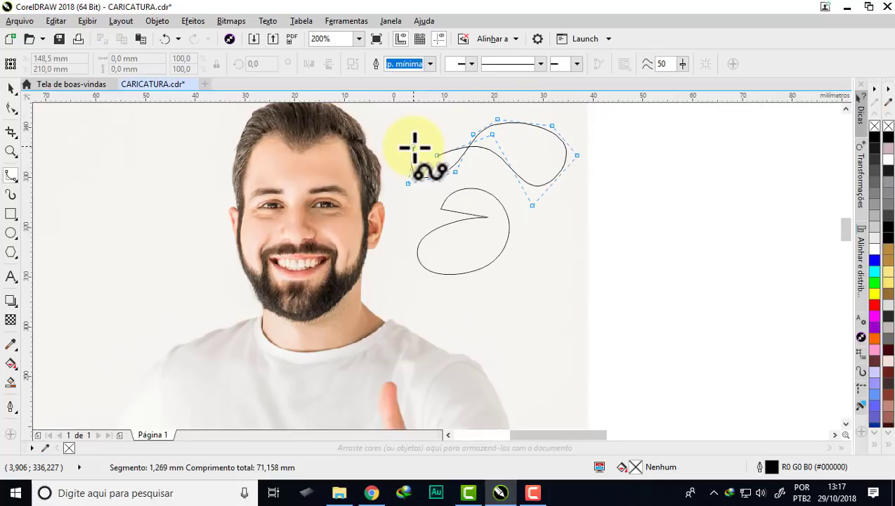
Remove the unfinished B-Spline's control points one by one until the whole curve is gone
{"action": "key", "text": "BackSpace"}
{"action": "key", "text": "BackSpace"}
{"action": "key", "text": "BackSpace"}
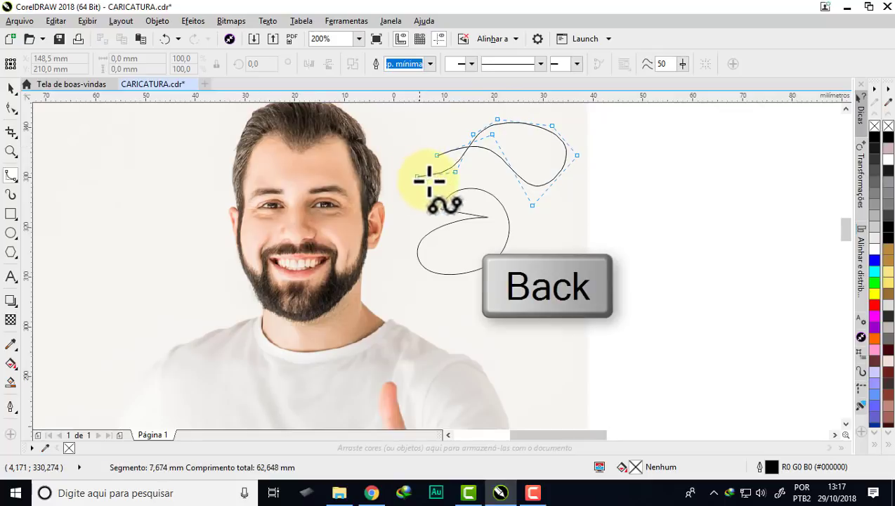
{"action": "key", "text": "BackSpace"}
{"action": "key", "text": "BackSpace"}
{"action": "key", "text": "BackSpace"}
{"action": "key", "text": "BackSpace"}
{"action": "key", "text": "BackSpace"}
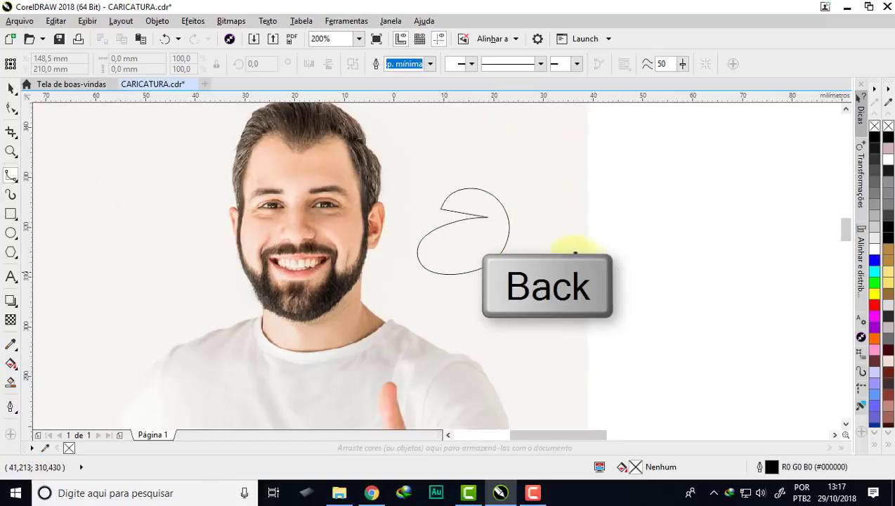
Delete the closed practice curve beside the man's head
{"action": "left_click", "coordinate": [11, 90]}
{"action": "left_click", "coordinate": [493, 198]}
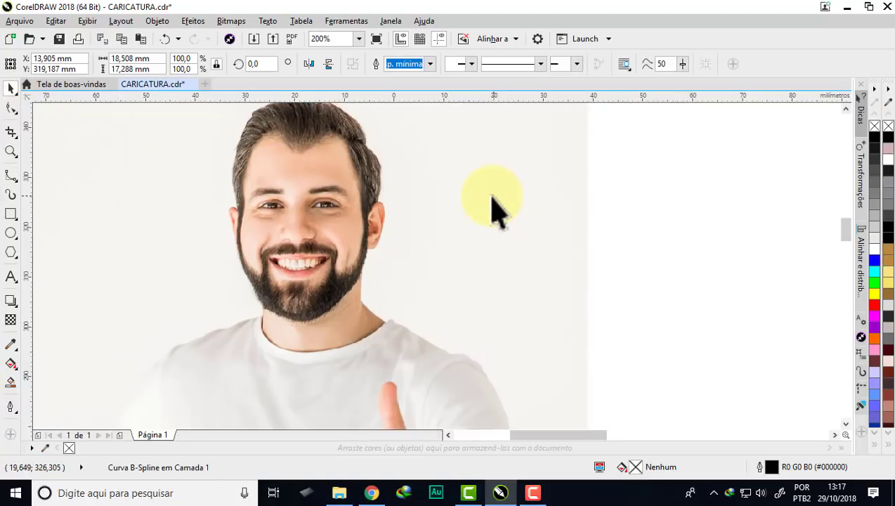
{"action": "key", "text": "Escape"}
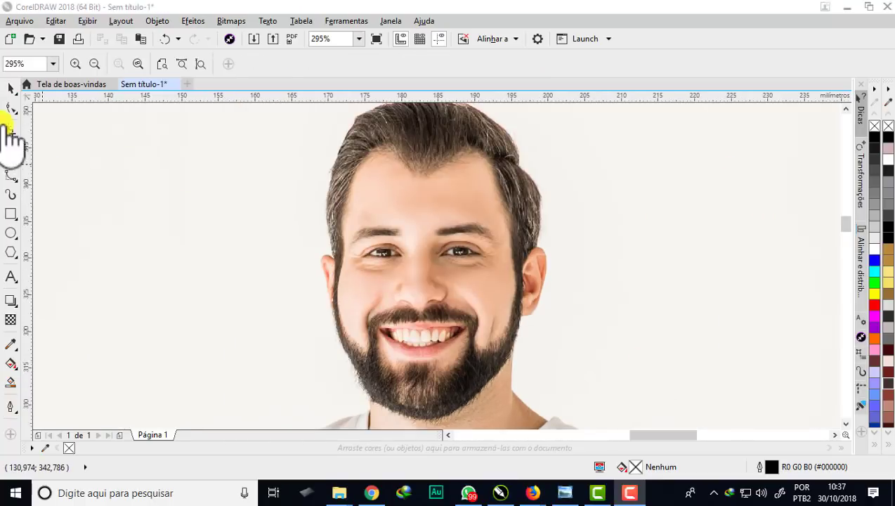
Start a B-Spline at the top of the ear on the photo's right side and trace the beard's edge down to the chin
{"action": "left_click", "coordinate": [10, 150]}
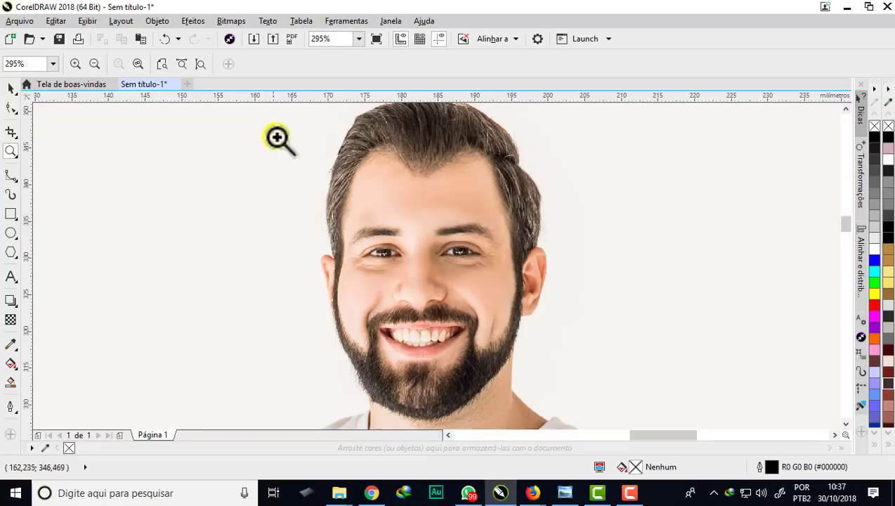
{"action": "left_click", "coordinate": [13, 178]}
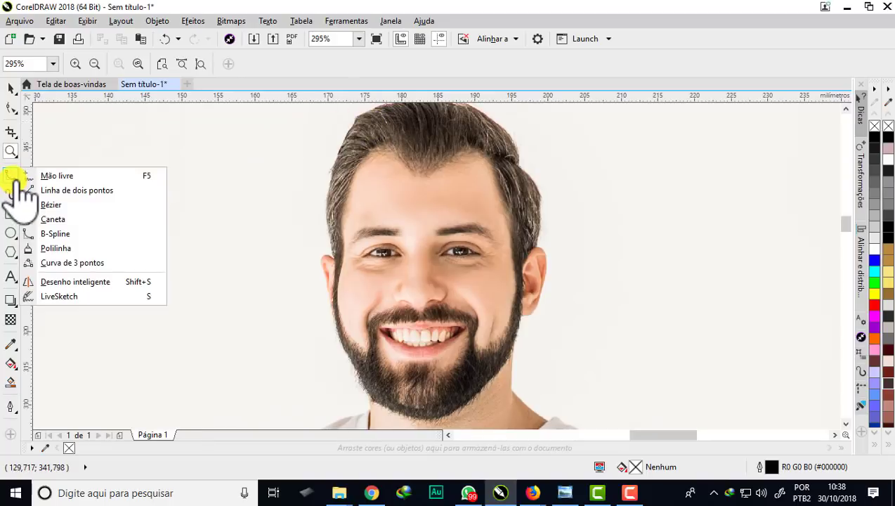
{"action": "left_click", "coordinate": [57, 233]}
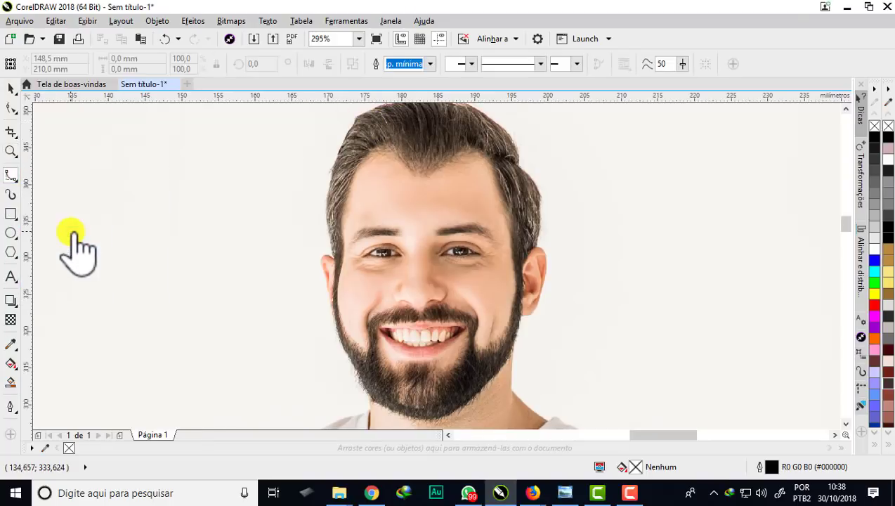
{"action": "left_click", "coordinate": [538, 247]}
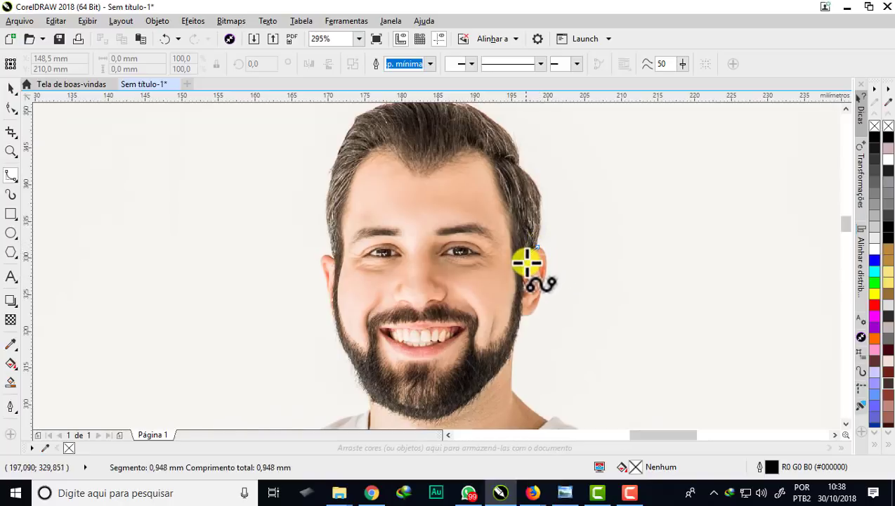
{"action": "left_click", "coordinate": [522, 267]}
{"action": "left_click", "coordinate": [524, 303]}
{"action": "left_click", "coordinate": [499, 371]}
{"action": "left_click", "coordinate": [461, 408]}
{"action": "left_click", "coordinate": [434, 420]}
{"action": "left_click", "coordinate": [393, 411]}
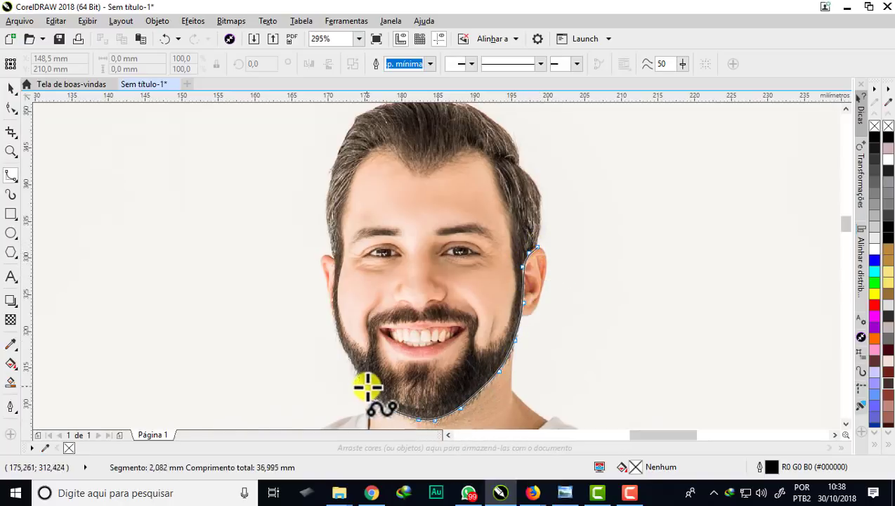
Continue the head outline from the chin up the opposite cheek and along the side of the hair
{"action": "left_click", "coordinate": [361, 380]}
{"action": "left_click", "coordinate": [342, 342]}
{"action": "left_click", "coordinate": [333, 312]}
{"action": "left_click", "coordinate": [337, 265]}
{"action": "left_click", "coordinate": [325, 212]}
{"action": "left_click", "coordinate": [331, 174]}
{"action": "left_click", "coordinate": [349, 130]}
{"action": "left_click", "coordinate": [359, 114]}
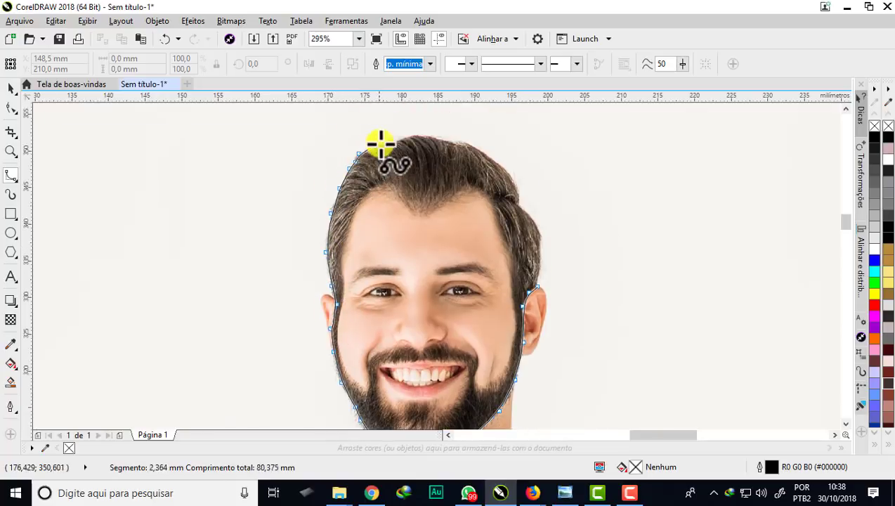
Trace over the top of the hair and close the head outline at its starting node, about 29.1 × 44.1 mm overall
{"action": "left_click", "coordinate": [407, 135]}
{"action": "left_click", "coordinate": [440, 138]}
{"action": "left_click", "coordinate": [458, 141]}
{"action": "left_click", "coordinate": [476, 146]}
{"action": "left_click", "coordinate": [507, 171]}
{"action": "left_click", "coordinate": [517, 188]}
{"action": "left_click", "coordinate": [528, 211]}
{"action": "left_click", "coordinate": [537, 226]}
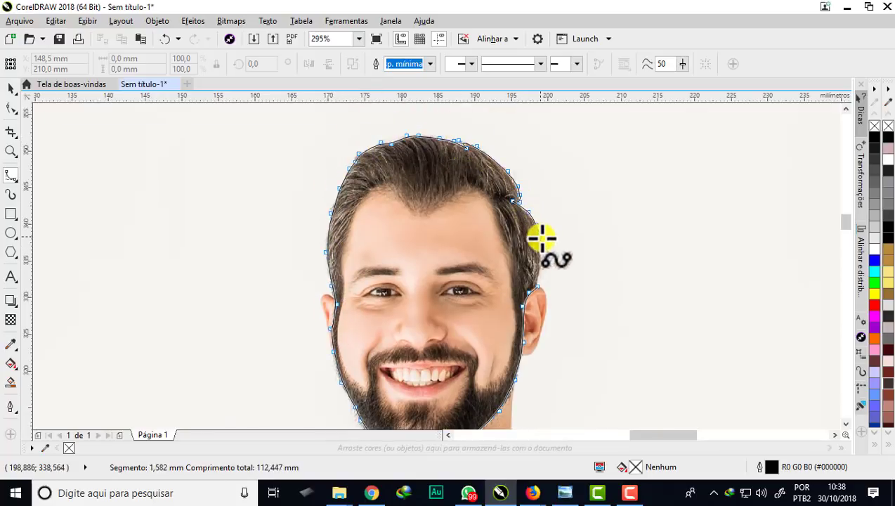
{"action": "double_click", "coordinate": [539, 286]}
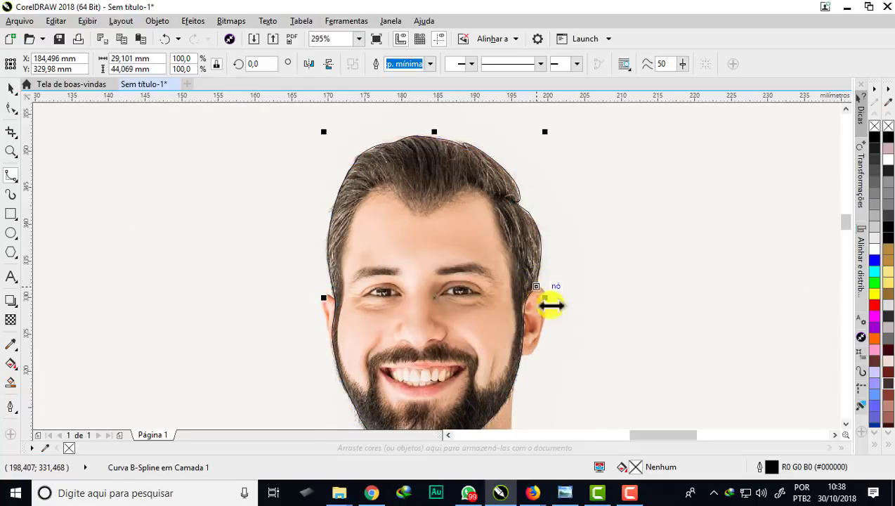
Start a B-Spline on the head outline at the top of the photo's right-hand ear and trace the ear's upper outer edge
{"action": "left_click", "coordinate": [10, 151]}
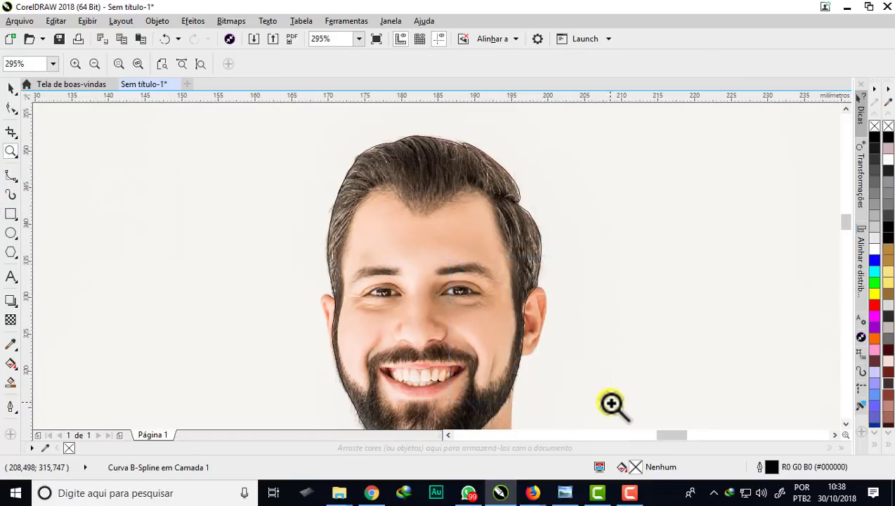
{"action": "left_click", "coordinate": [611, 404]}
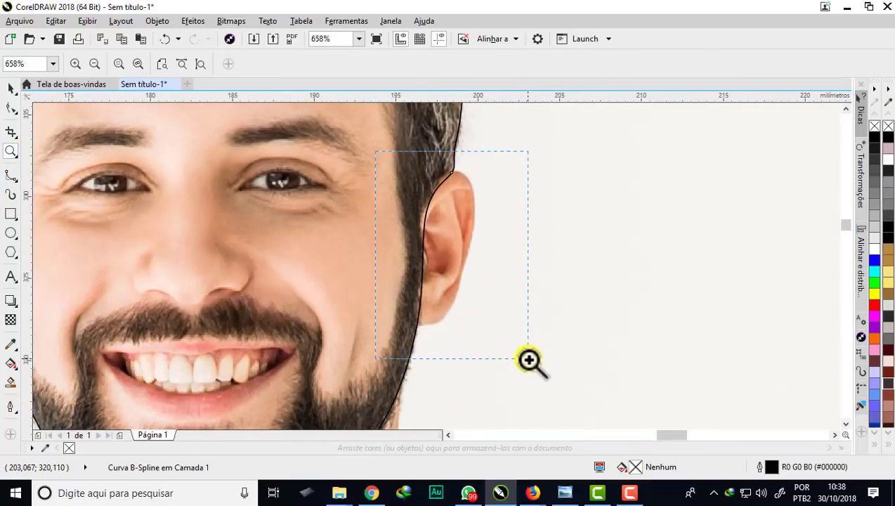
{"action": "left_click_drag", "start_coordinate": [529, 359], "coordinate": [528, 359]}
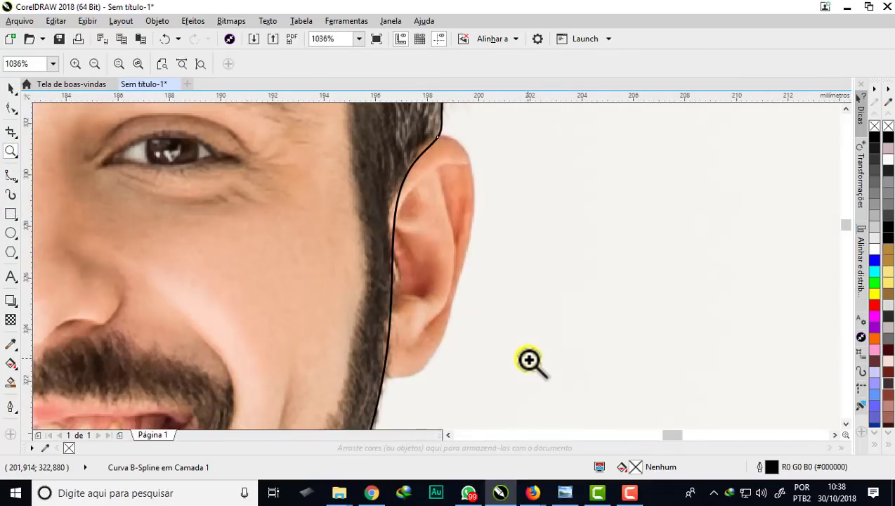
{"action": "left_click", "coordinate": [11, 174]}
{"action": "scroll", "coordinate": [450, 127], "scroll_direction": "up", "scroll_amount": 2}
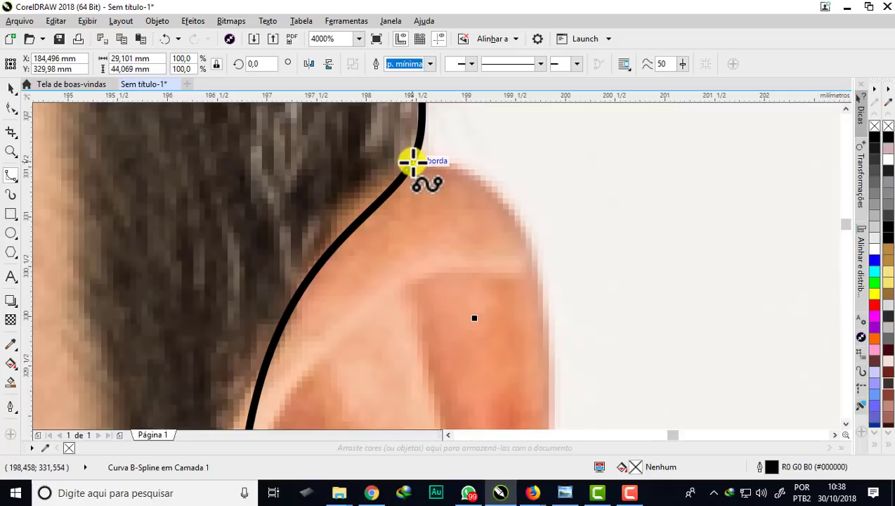
{"action": "left_click", "coordinate": [413, 162]}
{"action": "left_click", "coordinate": [436, 158]}
{"action": "left_click", "coordinate": [485, 182]}
{"action": "left_click", "coordinate": [512, 208]}
{"action": "left_click", "coordinate": [538, 262]}
{"action": "left_click", "coordinate": [547, 326]}
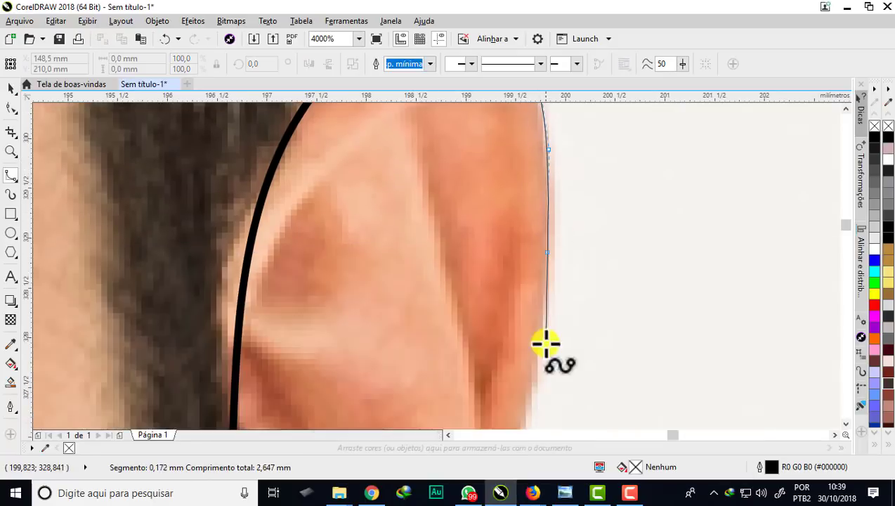
Trace the rest of this ear around the lobe and end the curve on the head outline, about 3.5 × 9.4 mm overall
{"action": "left_click", "coordinate": [543, 342]}
{"action": "left_click", "coordinate": [526, 406]}
{"action": "left_click", "coordinate": [512, 268]}
{"action": "left_click", "coordinate": [455, 230]}
{"action": "left_click", "coordinate": [424, 321]}
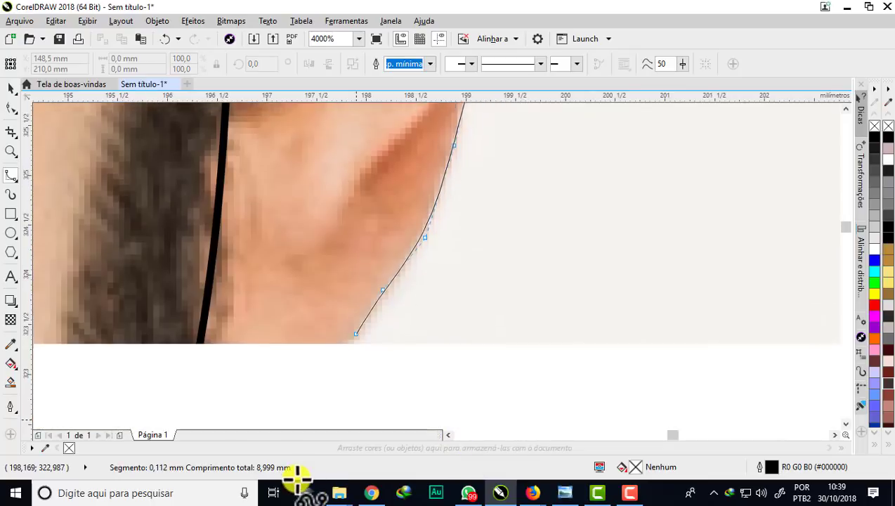
{"action": "left_click", "coordinate": [383, 223]}
{"action": "left_click", "coordinate": [330, 293]}
{"action": "left_click", "coordinate": [291, 302]}
{"action": "left_click", "coordinate": [210, 297]}
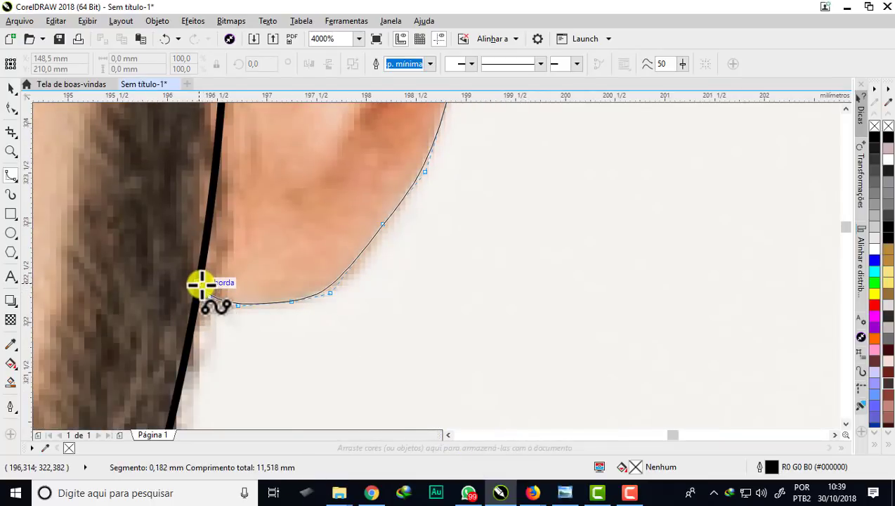
{"action": "double_click", "coordinate": [202, 285]}
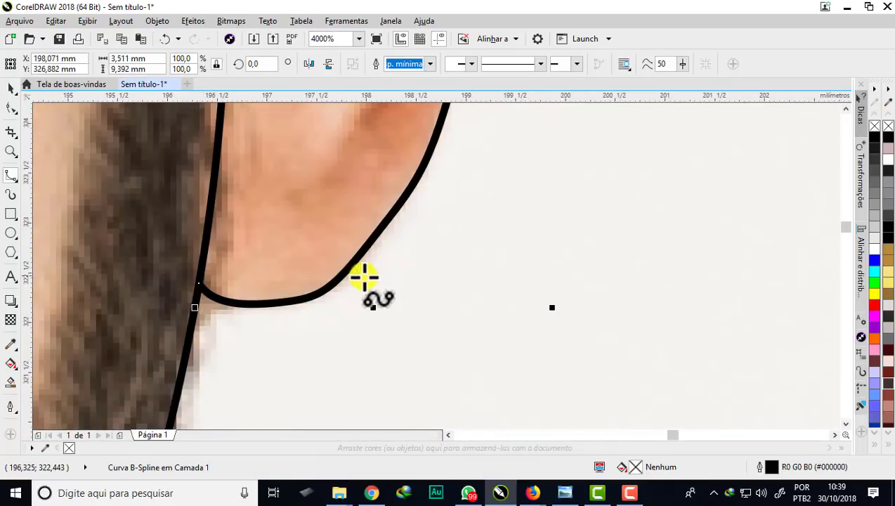
Start a B-Spline on the head outline at the photo's left-hand ear and trace over its top and down its outer edge
{"action": "scroll", "coordinate": [366, 275], "scroll_direction": "down", "scroll_amount": 5}
{"action": "scroll", "coordinate": [210, 229], "scroll_direction": "up", "scroll_amount": 5}
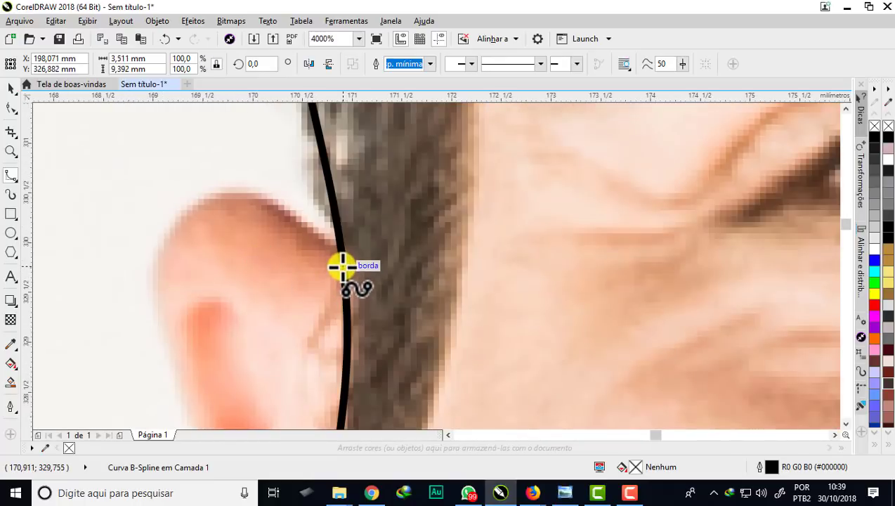
{"action": "left_click", "coordinate": [342, 266]}
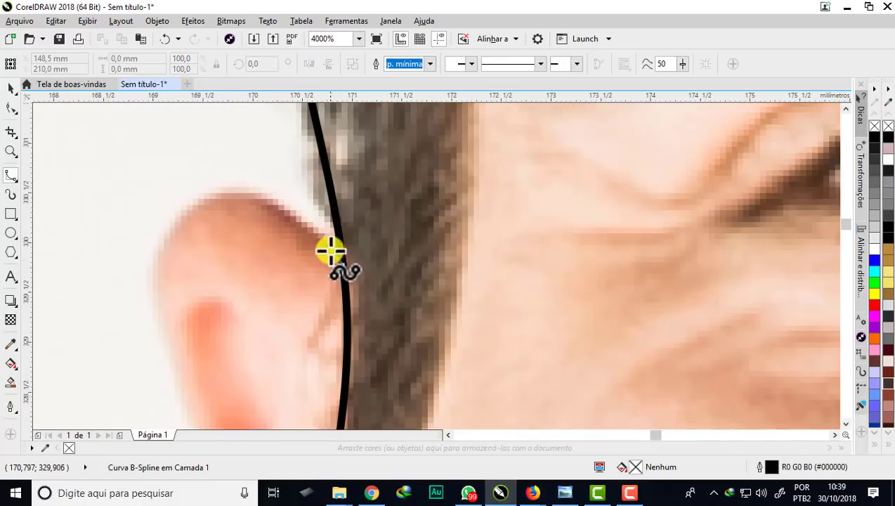
{"action": "left_click", "coordinate": [313, 231]}
{"action": "left_click", "coordinate": [274, 198]}
{"action": "left_click", "coordinate": [211, 194]}
{"action": "left_click", "coordinate": [162, 230]}
{"action": "left_click", "coordinate": [148, 284]}
{"action": "left_click", "coordinate": [165, 357]}
{"action": "left_click", "coordinate": [220, 300]}
{"action": "left_click", "coordinate": [234, 353]}
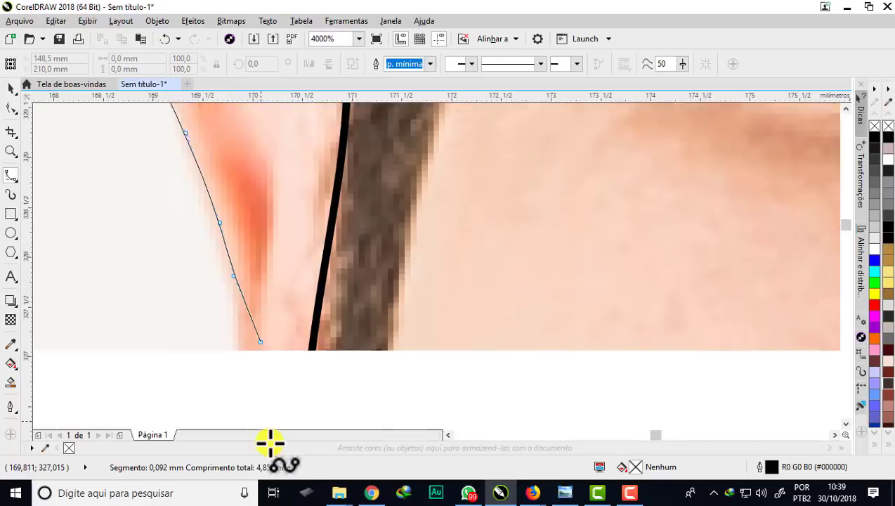
Trace the lower part of this ear and finish the curve on the head outline, about 2.0 × 8.6 mm overall
{"action": "left_click", "coordinate": [234, 318]}
{"action": "left_click", "coordinate": [268, 305]}
{"action": "left_click", "coordinate": [274, 221]}
{"action": "left_click", "coordinate": [279, 269]}
{"action": "left_click", "coordinate": [307, 313]}
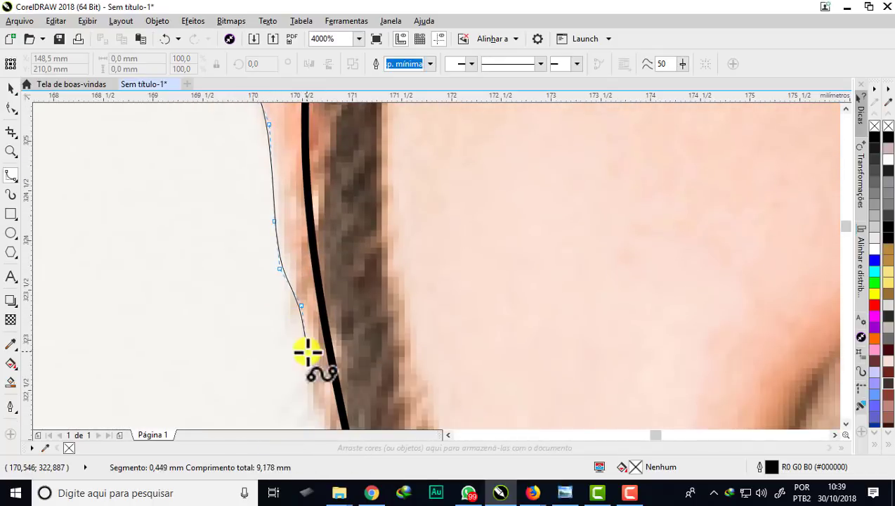
{"action": "left_click", "coordinate": [307, 351]}
{"action": "left_click", "coordinate": [323, 349]}
{"action": "double_click", "coordinate": [355, 364]}
{"action": "scroll", "coordinate": [332, 338], "scroll_direction": "down", "scroll_amount": 4}
{"action": "scroll", "coordinate": [502, 241], "scroll_direction": "up", "scroll_amount": 2}
{"action": "left_click", "coordinate": [625, 493]}
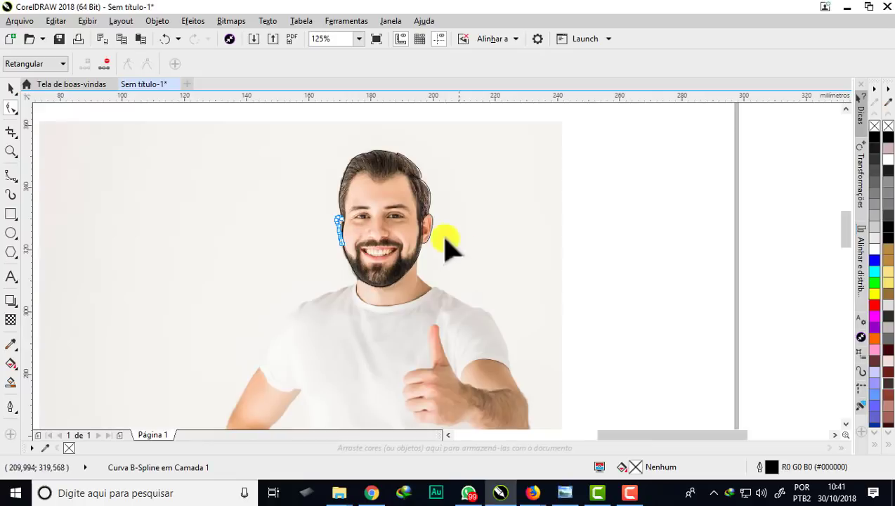
Start a hairline B-Spline on the head outline beside the photo's right-hand ear and trace the sideburn's inner edge up to the temple
{"action": "scroll", "coordinate": [393, 175], "scroll_direction": "up", "scroll_amount": 2}
{"action": "scroll", "coordinate": [455, 278], "scroll_direction": "up", "scroll_amount": 1}
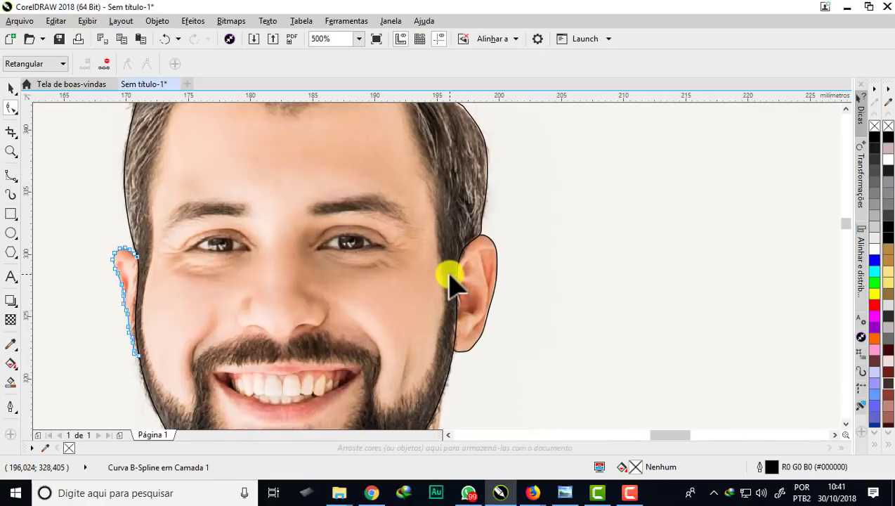
{"action": "left_click", "coordinate": [9, 174]}
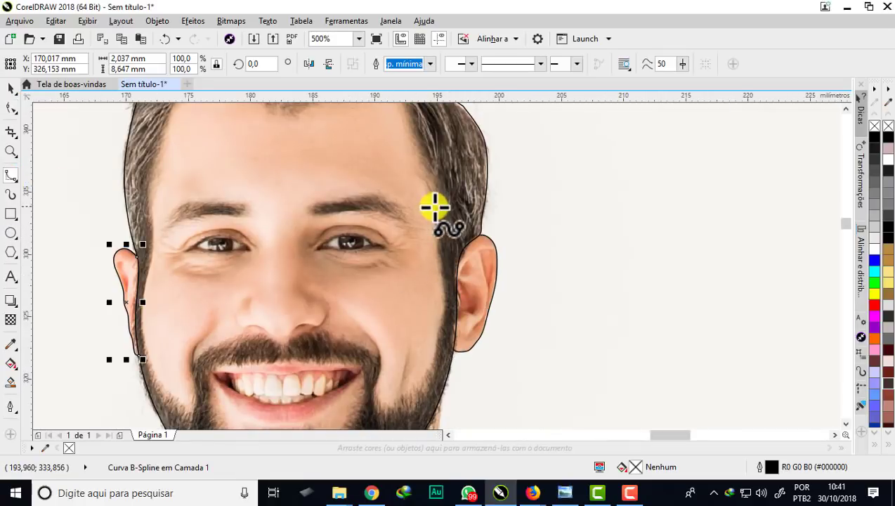
{"action": "scroll", "coordinate": [444, 222], "scroll_direction": "up", "scroll_amount": 1}
{"action": "scroll", "coordinate": [472, 302], "scroll_direction": "up", "scroll_amount": 1}
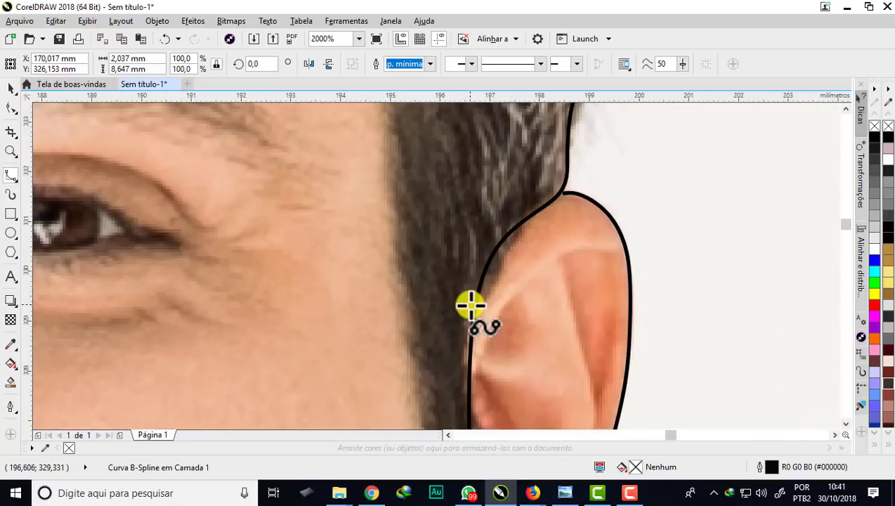
{"action": "left_click", "coordinate": [470, 334]}
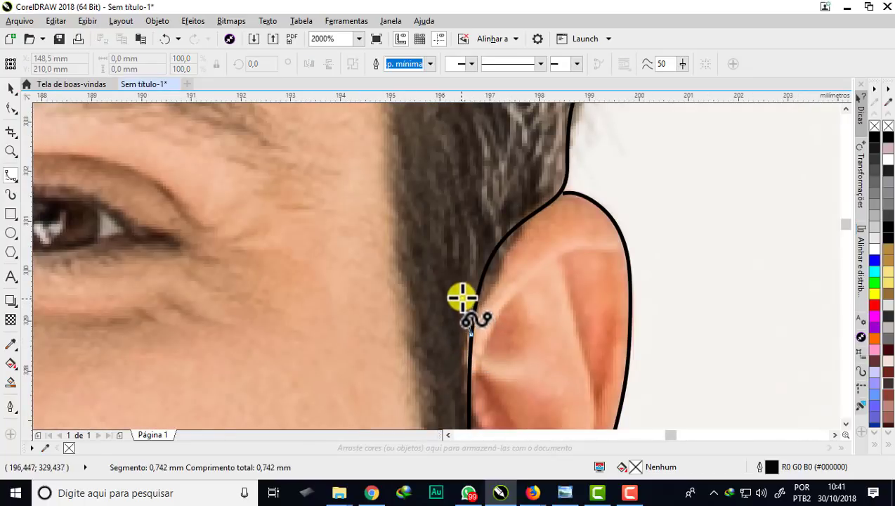
{"action": "left_click", "coordinate": [454, 290]}
{"action": "left_click", "coordinate": [391, 220]}
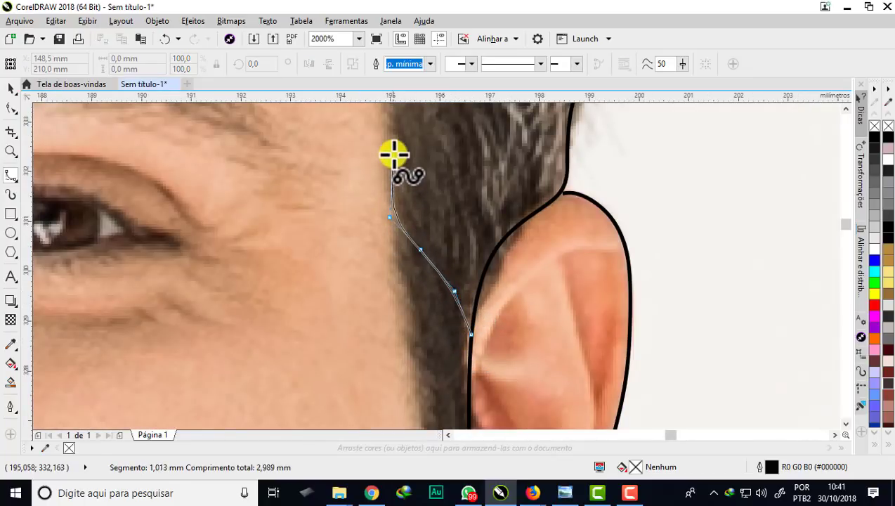
{"action": "left_click", "coordinate": [393, 148]}
{"action": "left_click", "coordinate": [391, 201]}
{"action": "left_click", "coordinate": [359, 203]}
{"action": "left_click", "coordinate": [341, 156]}
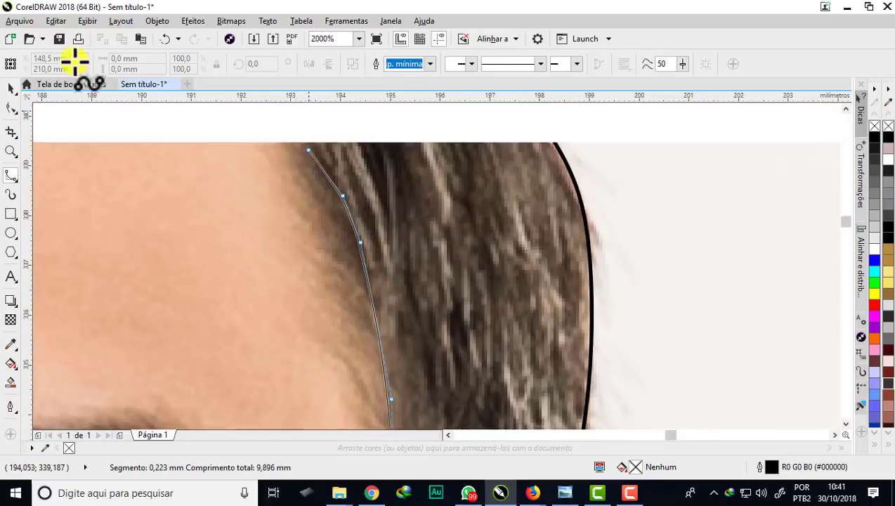
Continue the hairline B-Spline up the photo's right-hand temple and across the forehead to the central peak
{"action": "left_click", "coordinate": [445, 188]}
{"action": "left_click", "coordinate": [429, 149]}
{"action": "left_click", "coordinate": [396, 179]}
{"action": "left_click", "coordinate": [382, 154]}
{"action": "left_click", "coordinate": [564, 208]}
{"action": "left_click", "coordinate": [487, 182]}
{"action": "left_click", "coordinate": [394, 208]}
{"action": "left_click", "coordinate": [263, 301]}
{"action": "left_click", "coordinate": [184, 353]}
{"action": "left_click", "coordinate": [137, 349]}
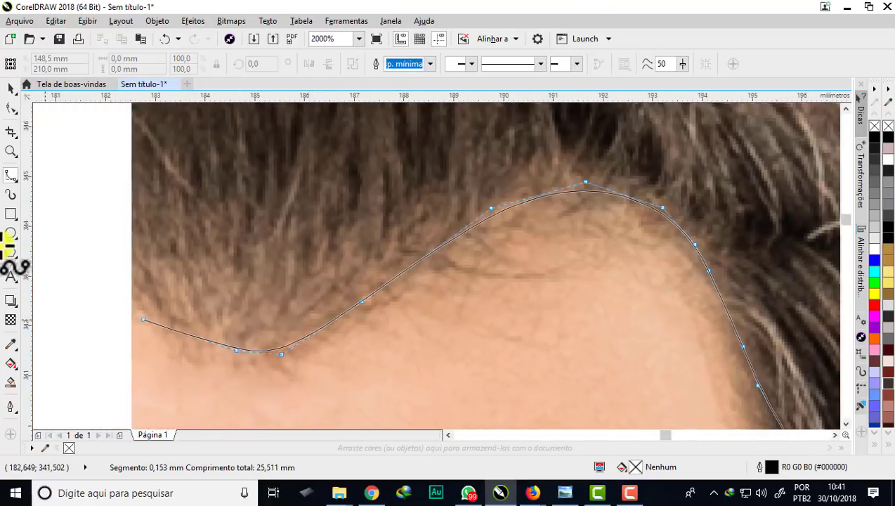
Trace the hairline from the central peak over the left-hand temple and down its inner edge
{"action": "left_click", "coordinate": [67, 162]}
{"action": "left_click", "coordinate": [259, 247]}
{"action": "left_click", "coordinate": [208, 339]}
{"action": "left_click", "coordinate": [184, 403]}
{"action": "left_click", "coordinate": [152, 300]}
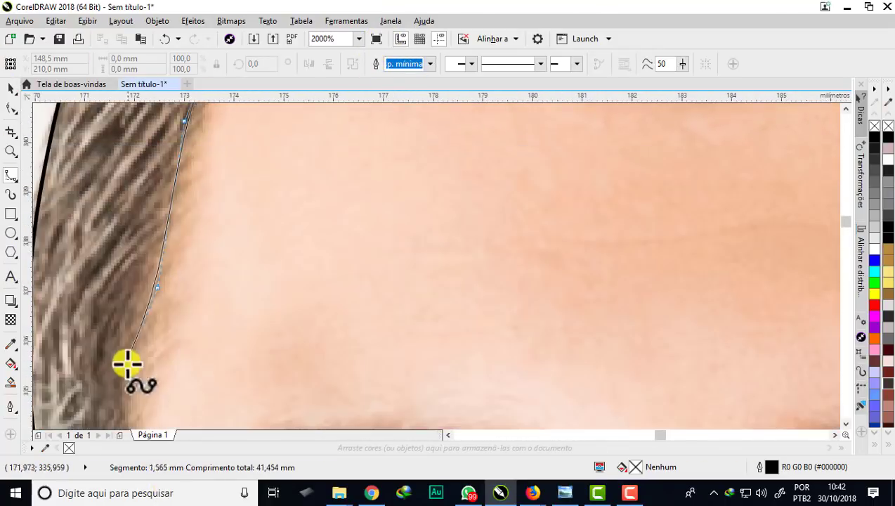
Trace the left-hand sideburn's inner edge and end the hairline on the head outline, about 25.7 × 18.1 mm overall
{"action": "left_click", "coordinate": [125, 371]}
{"action": "left_click", "coordinate": [141, 327]}
{"action": "left_click", "coordinate": [147, 294]}
{"action": "left_click", "coordinate": [130, 375]}
{"action": "left_click", "coordinate": [109, 330]}
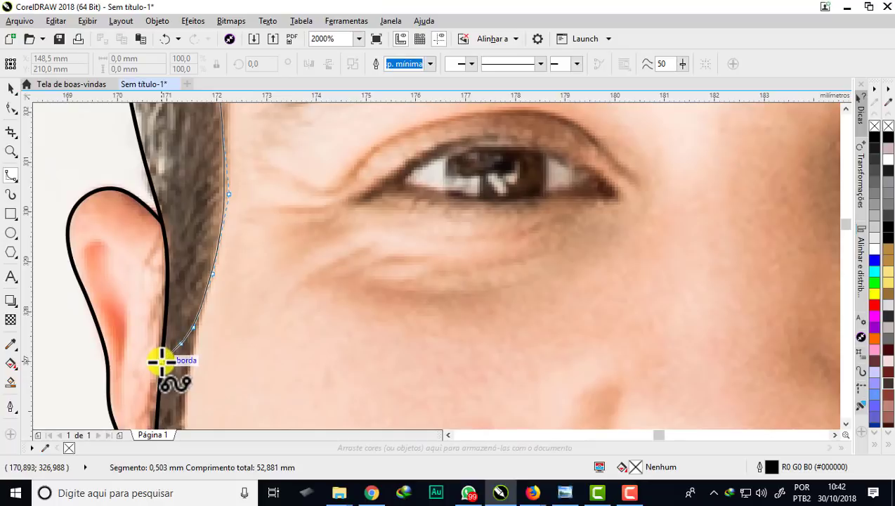
{"action": "double_click", "coordinate": [161, 362]}
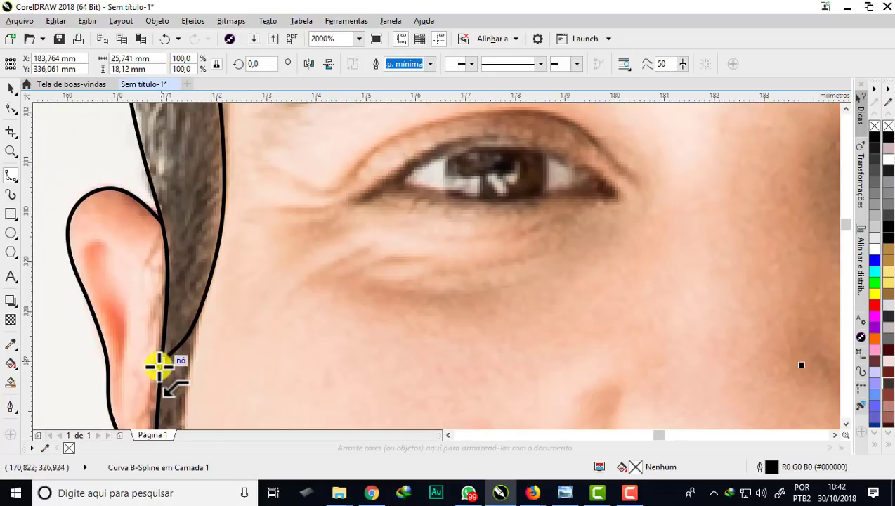
Reposition the hairline's end node beside the left-hand ear so it sits inside the head outline's stroke
{"action": "scroll", "coordinate": [159, 364], "scroll_direction": "up", "scroll_amount": 5}
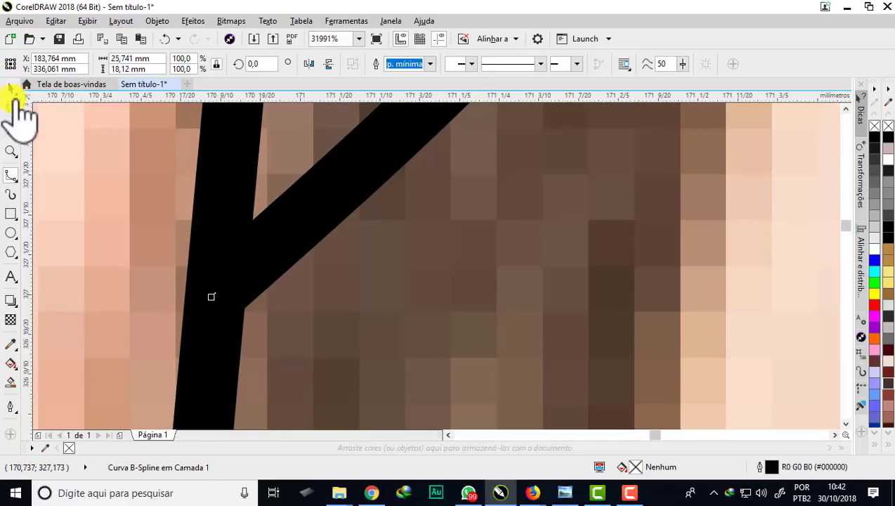
{"action": "left_click", "coordinate": [10, 107]}
{"action": "left_click_drag", "start_coordinate": [215, 292], "coordinate": [125, 327]}
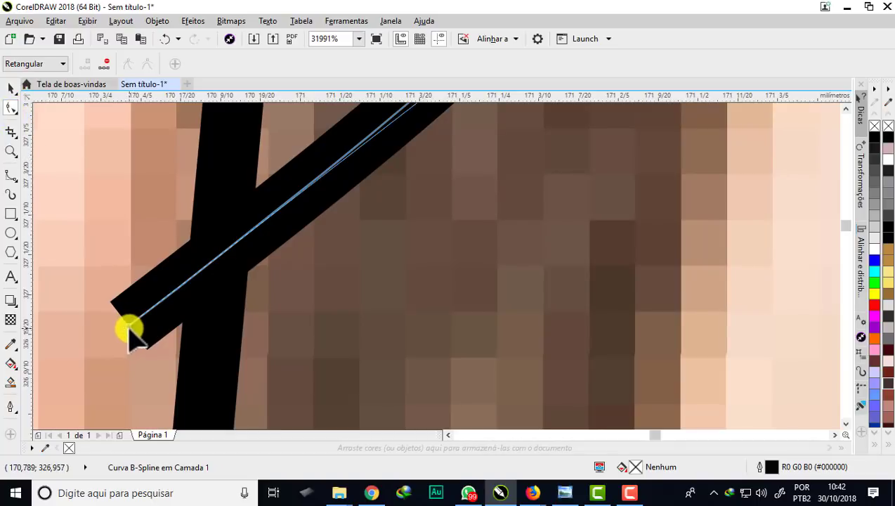
{"action": "left_click_drag", "start_coordinate": [129, 330], "coordinate": [214, 278]}
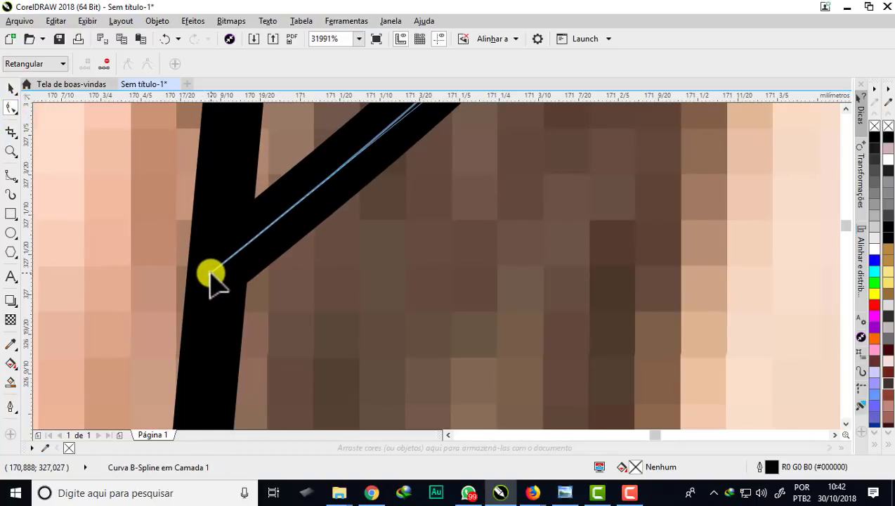
{"action": "scroll", "coordinate": [211, 274], "scroll_direction": "up", "scroll_amount": 1}
{"action": "scroll", "coordinate": [212, 274], "scroll_direction": "down", "scroll_amount": 1}
{"action": "scroll", "coordinate": [239, 195], "scroll_direction": "up", "scroll_amount": 1}
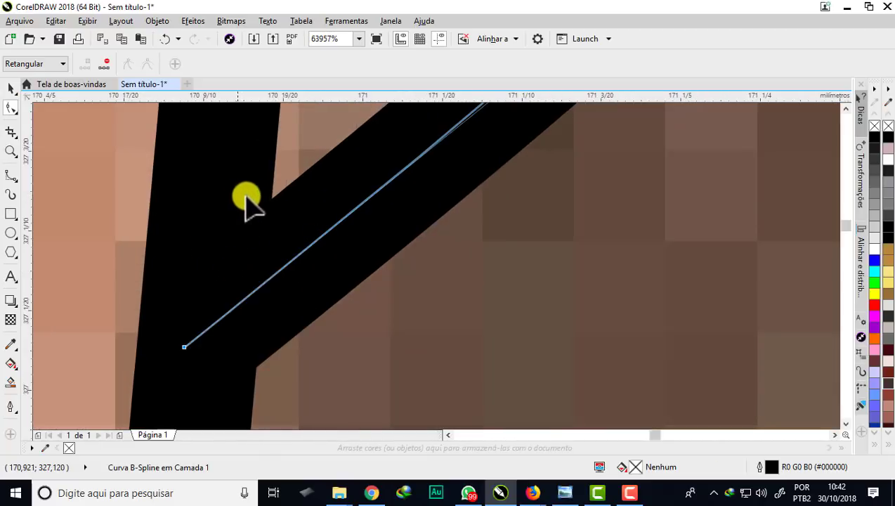
Check the hairline's other end beside the right-hand ear and the overall tracing of the head
{"action": "scroll", "coordinate": [176, 302], "scroll_direction": "down", "scroll_amount": 7}
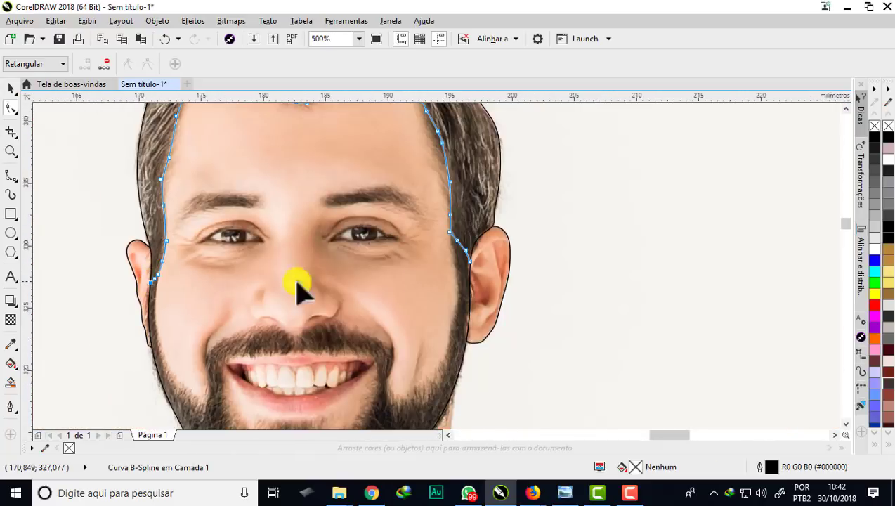
{"action": "scroll", "coordinate": [490, 269], "scroll_direction": "up", "scroll_amount": 1}
{"action": "scroll", "coordinate": [485, 266], "scroll_direction": "up", "scroll_amount": 2}
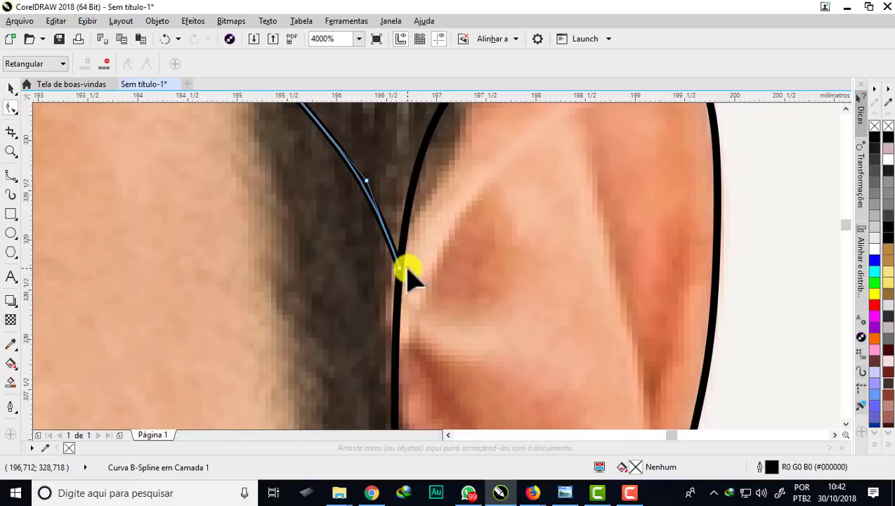
{"action": "scroll", "coordinate": [396, 272], "scroll_direction": "down", "scroll_amount": 5}
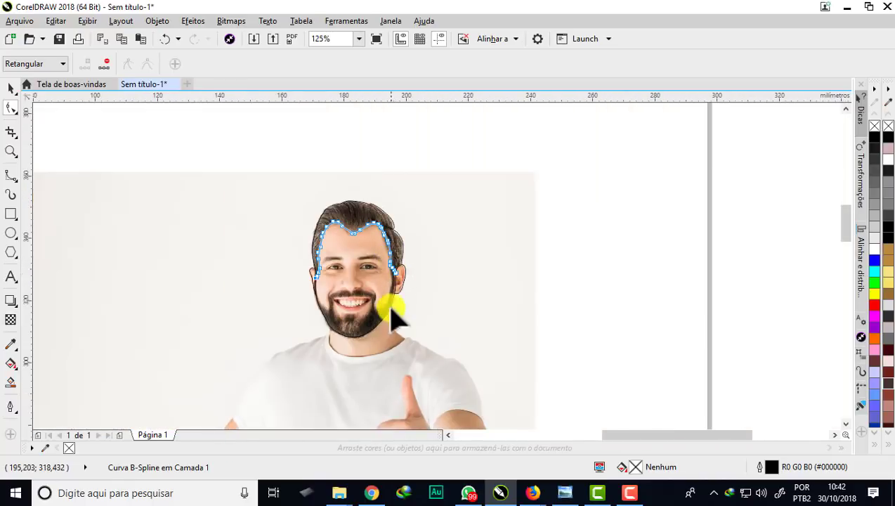
{"action": "scroll", "coordinate": [392, 305], "scroll_direction": "up", "scroll_amount": 4}
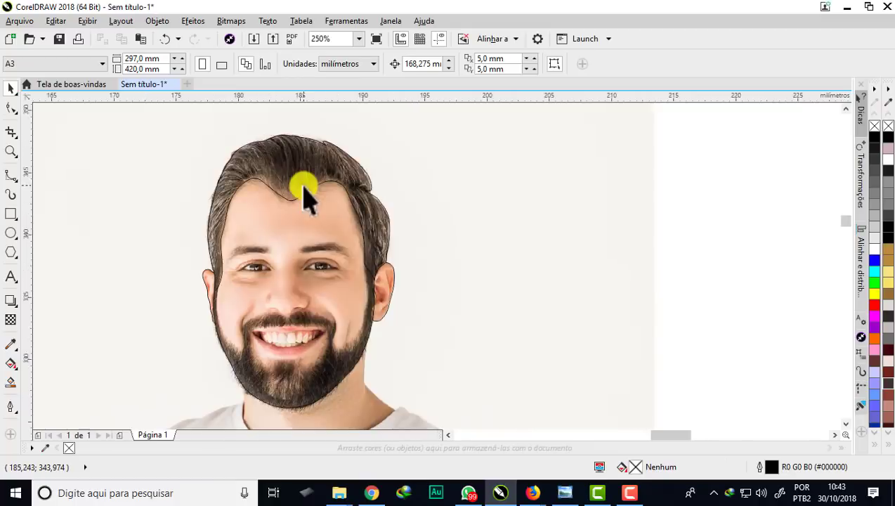
{"action": "scroll", "coordinate": [305, 189], "scroll_direction": "up", "scroll_amount": 2}
{"action": "scroll", "coordinate": [418, 170], "scroll_direction": "down", "scroll_amount": 3}
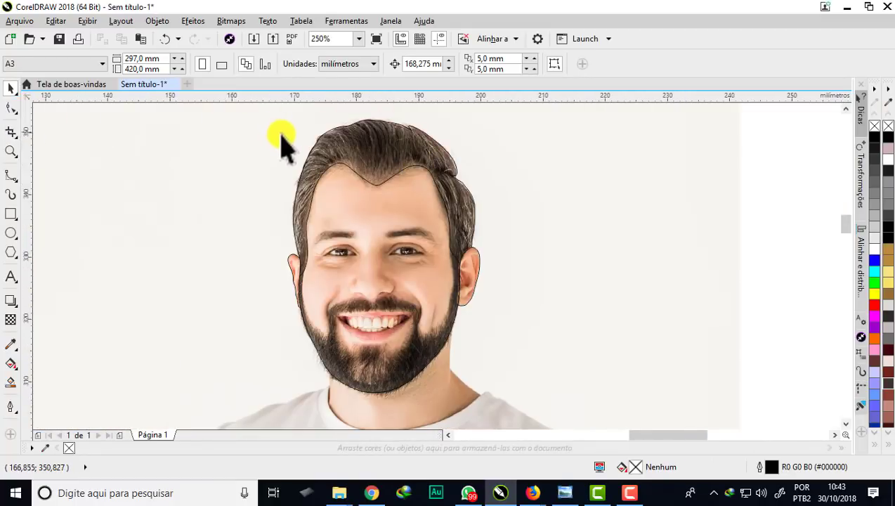
Select all four traced curves around the head and set their outline width to 1 px
{"action": "scroll", "coordinate": [258, 128], "scroll_direction": "down", "scroll_amount": 2}
{"action": "left_click_drag", "start_coordinate": [224, 113], "coordinate": [422, 305]}
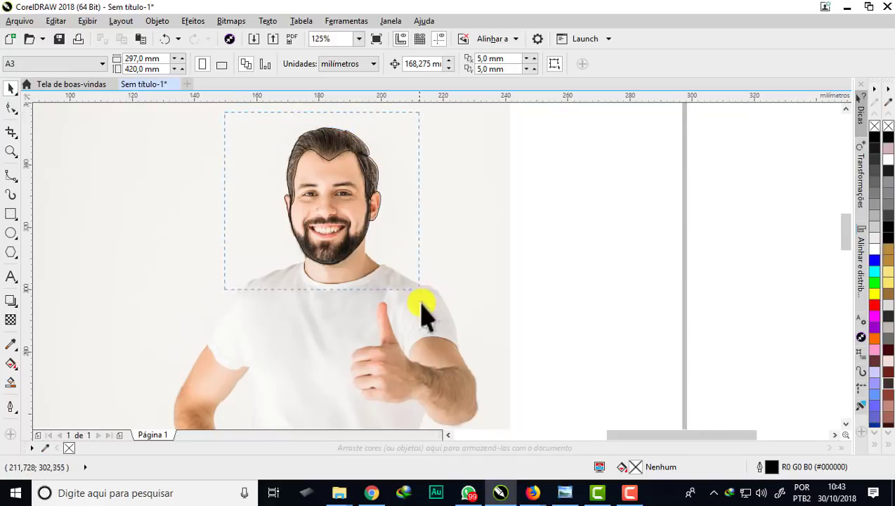
{"action": "left_click", "coordinate": [546, 64]}
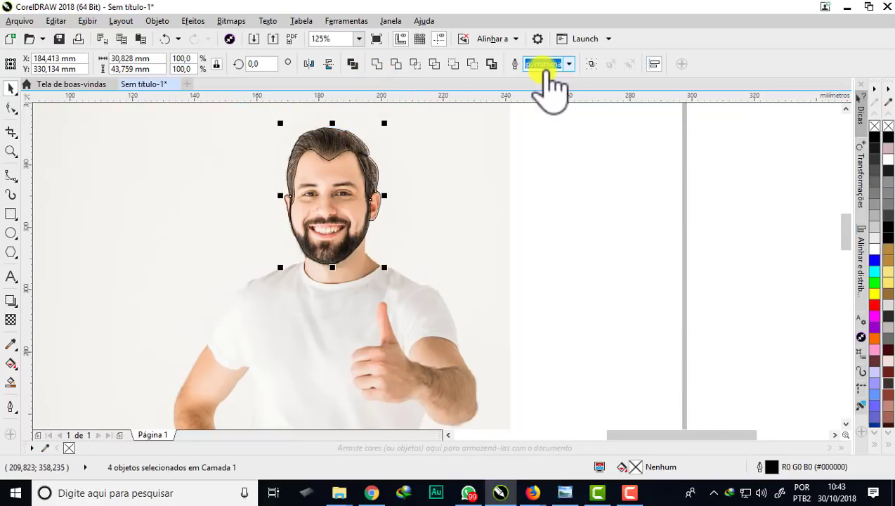
{"action": "left_click", "coordinate": [569, 63]}
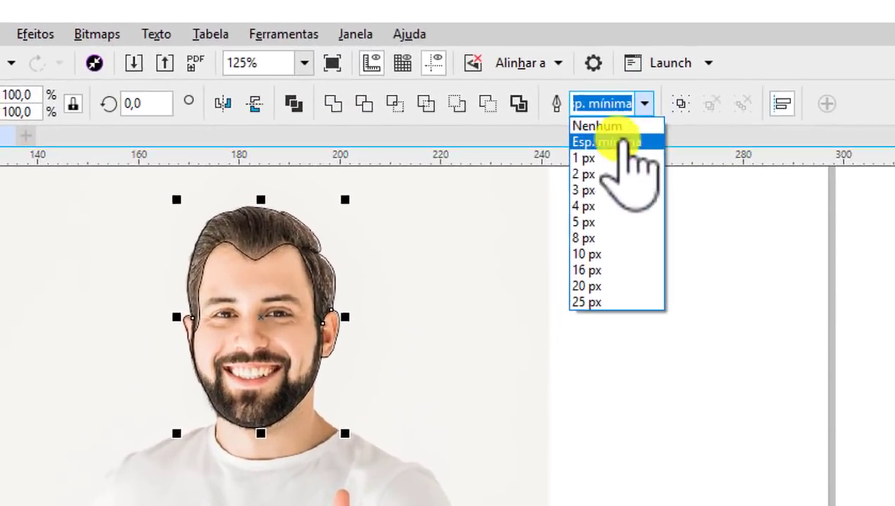
{"action": "left_click", "coordinate": [544, 100]}
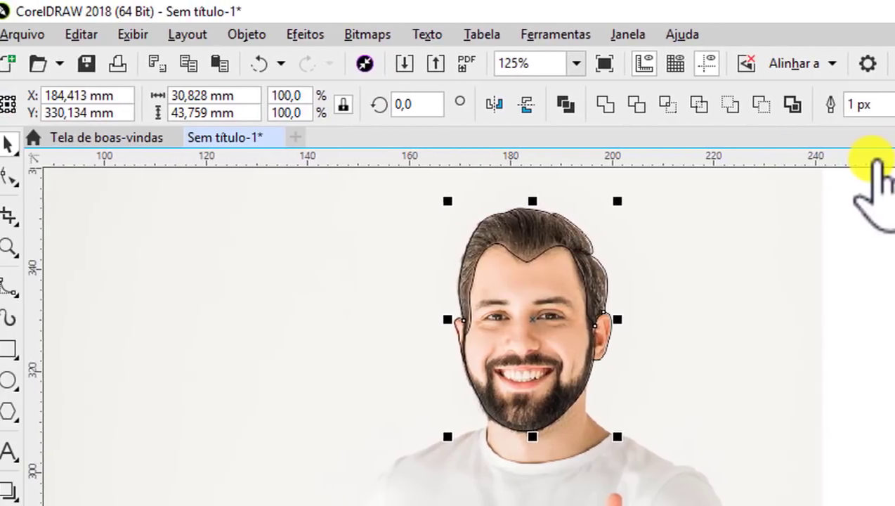
Thicken the outline of the selected head, ear and hairline curves to 2 px
{"action": "scroll", "coordinate": [458, 258], "scroll_direction": "up", "scroll_amount": 3}
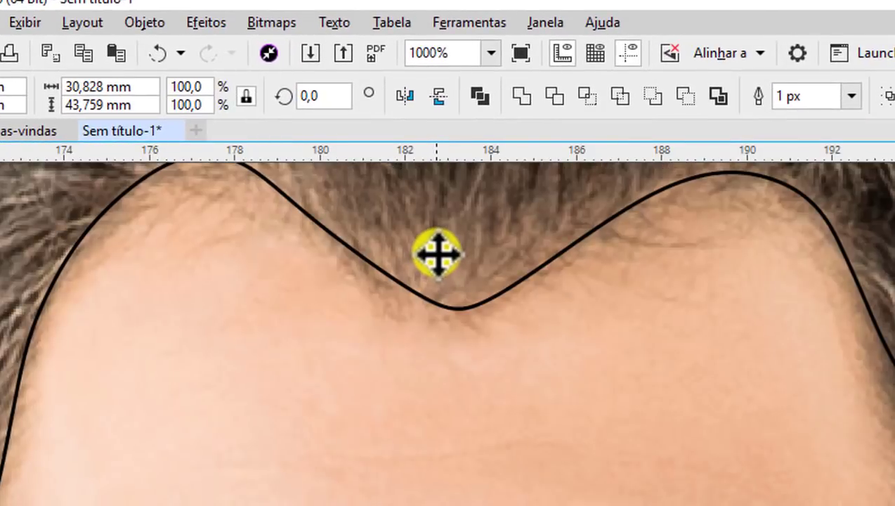
{"action": "left_click", "coordinate": [851, 99]}
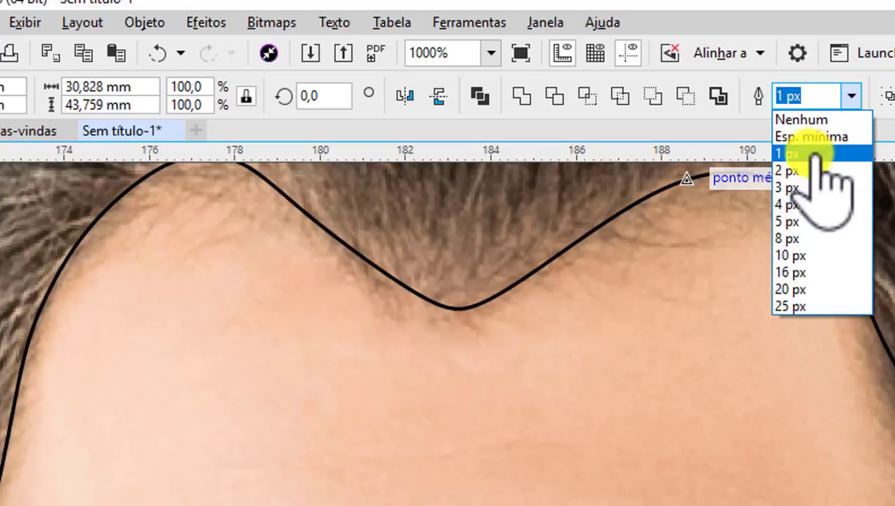
{"action": "left_click", "coordinate": [815, 171]}
{"action": "scroll", "coordinate": [595, 276], "scroll_direction": "down", "scroll_amount": 2}
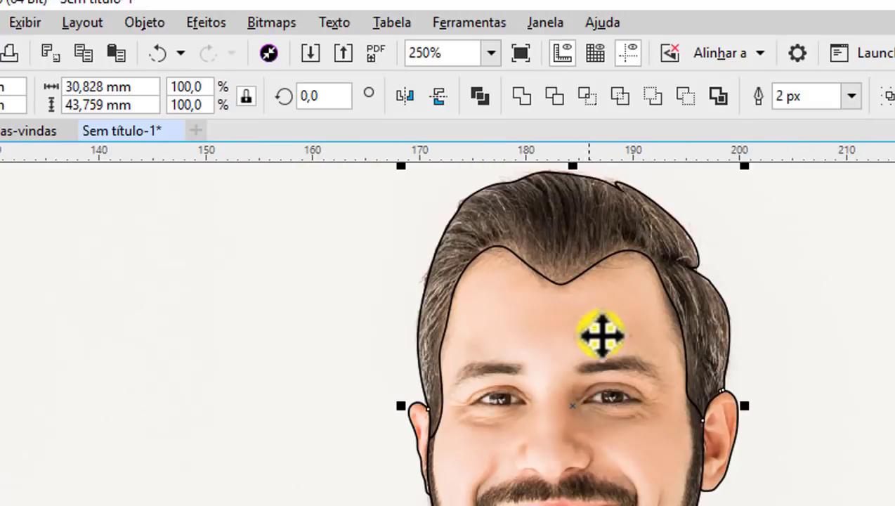
{"action": "scroll", "coordinate": [727, 435], "scroll_direction": "up", "scroll_amount": 2}
{"action": "scroll", "coordinate": [730, 436], "scroll_direction": "down", "scroll_amount": 1}
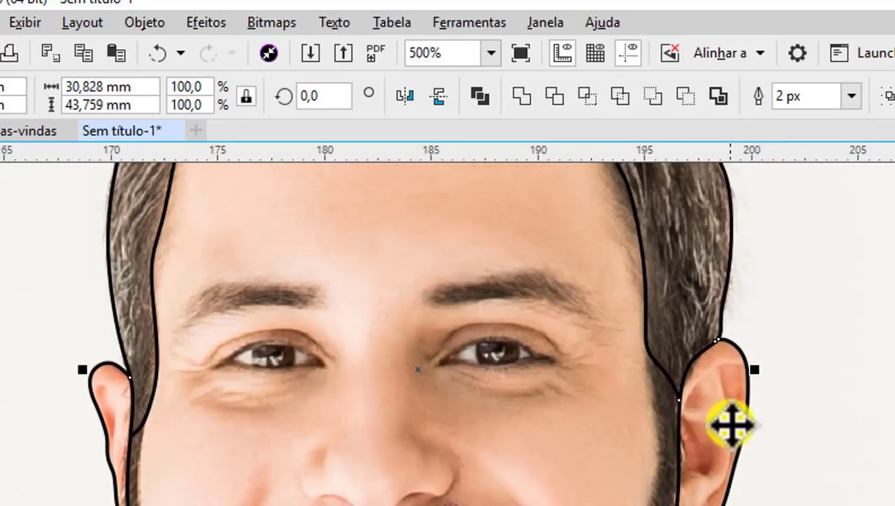
{"action": "scroll", "coordinate": [731, 423], "scroll_direction": "down", "scroll_amount": 1}
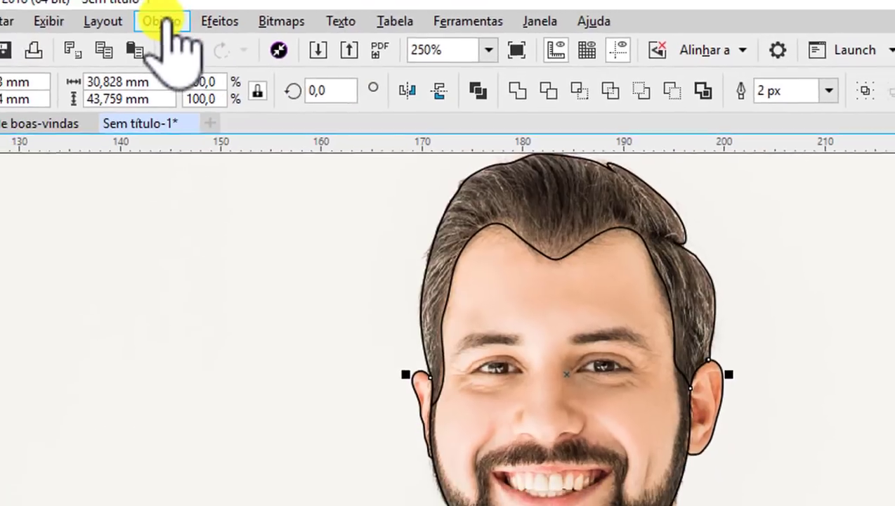
Convert the outlines of the selected curves to objects and check the resulting shapes on the face
{"action": "left_click", "coordinate": [161, 21]}
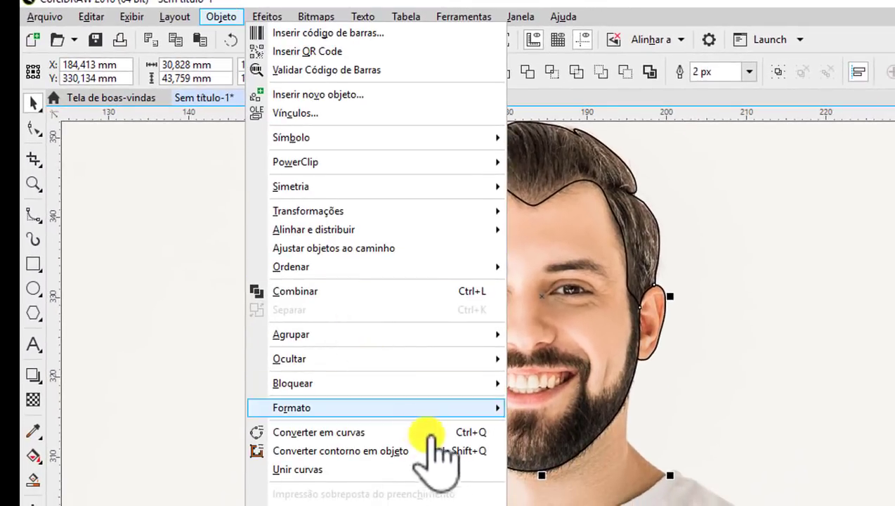
{"action": "left_click", "coordinate": [411, 451]}
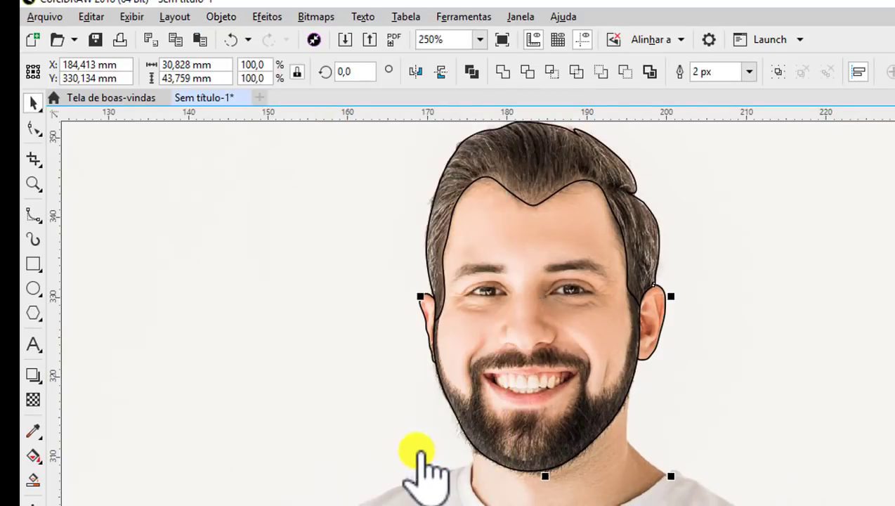
{"action": "scroll", "coordinate": [604, 160], "scroll_direction": "up", "scroll_amount": 1}
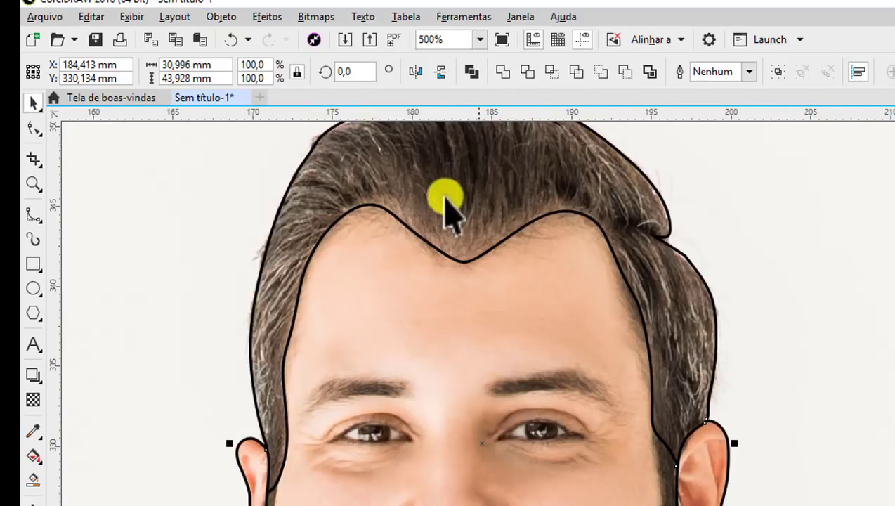
{"action": "scroll", "coordinate": [453, 219], "scroll_direction": "up", "scroll_amount": 1}
{"action": "scroll", "coordinate": [457, 222], "scroll_direction": "down", "scroll_amount": 3}
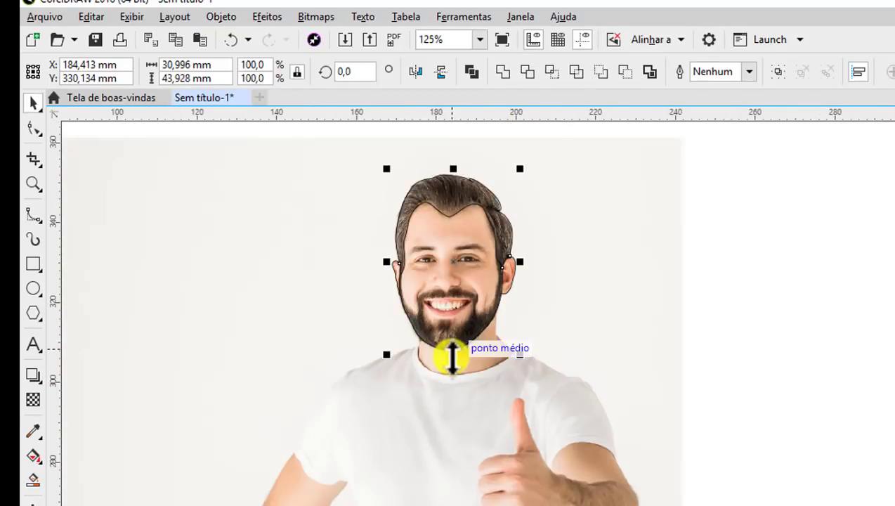
{"action": "scroll", "coordinate": [451, 355], "scroll_direction": "up", "scroll_amount": 3}
{"action": "scroll", "coordinate": [455, 366], "scroll_direction": "down", "scroll_amount": 1}
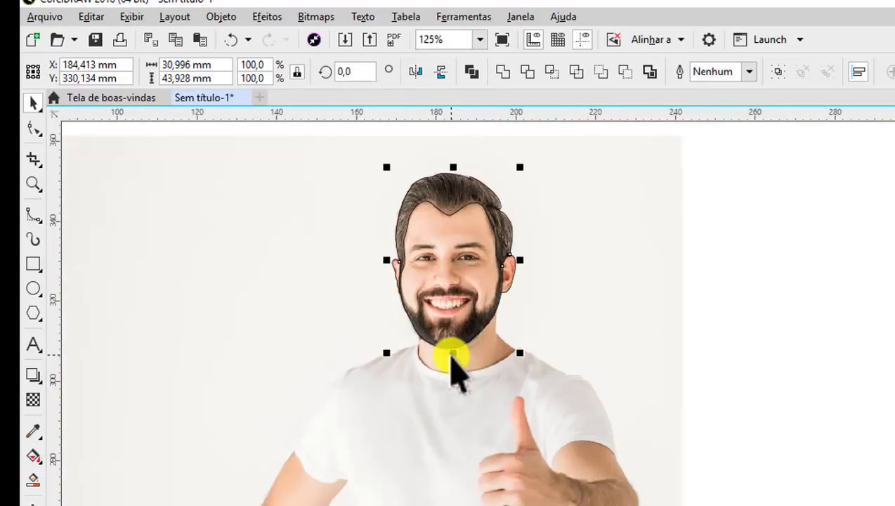
Select every node of the converted outline shapes and reduce their number with the Shape tool
{"action": "scroll", "coordinate": [492, 256], "scroll_direction": "up", "scroll_amount": 3}
{"action": "scroll", "coordinate": [513, 295], "scroll_direction": "up", "scroll_amount": 1}
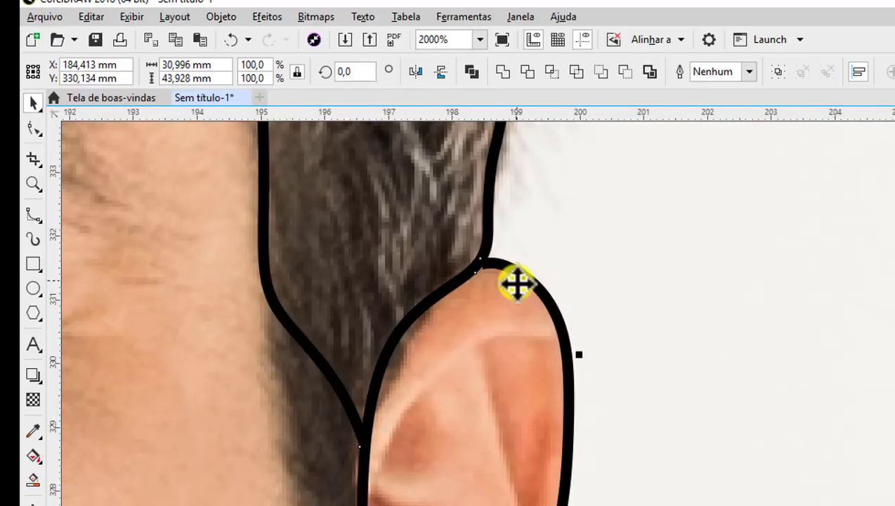
{"action": "left_click", "coordinate": [36, 129]}
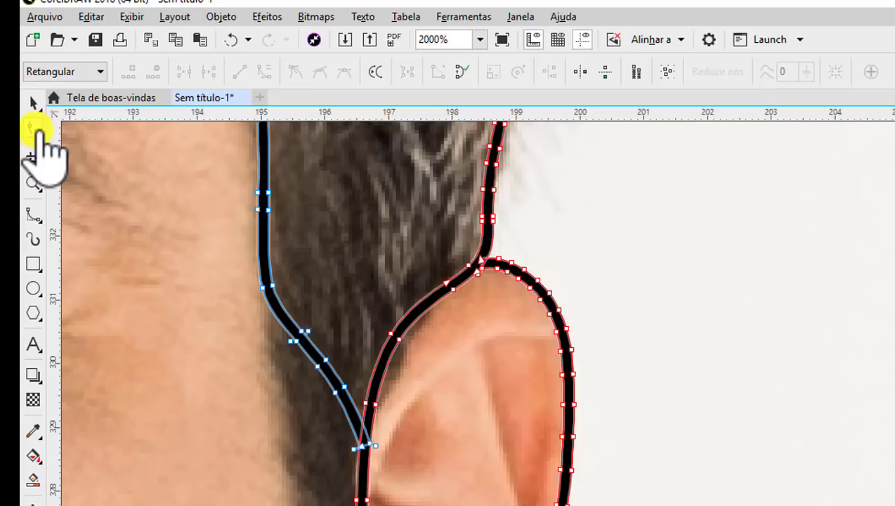
{"action": "left_click", "coordinate": [665, 71]}
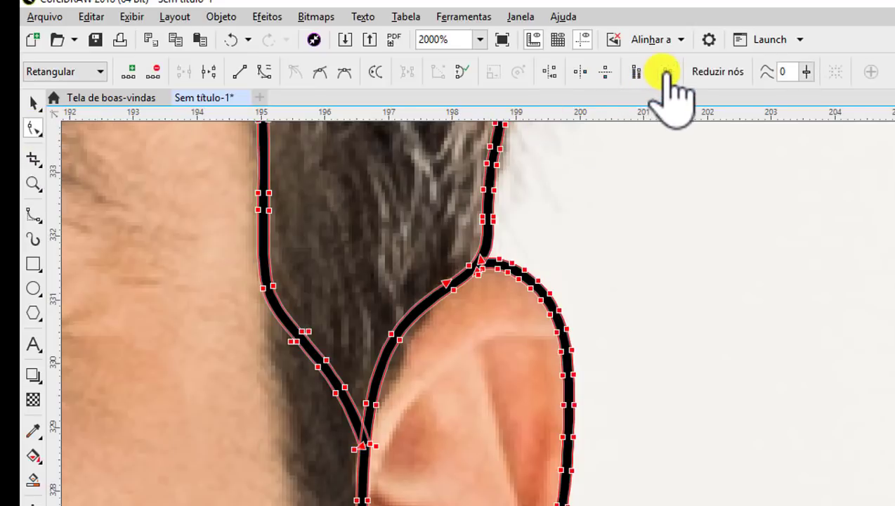
{"action": "left_click", "coordinate": [716, 73]}
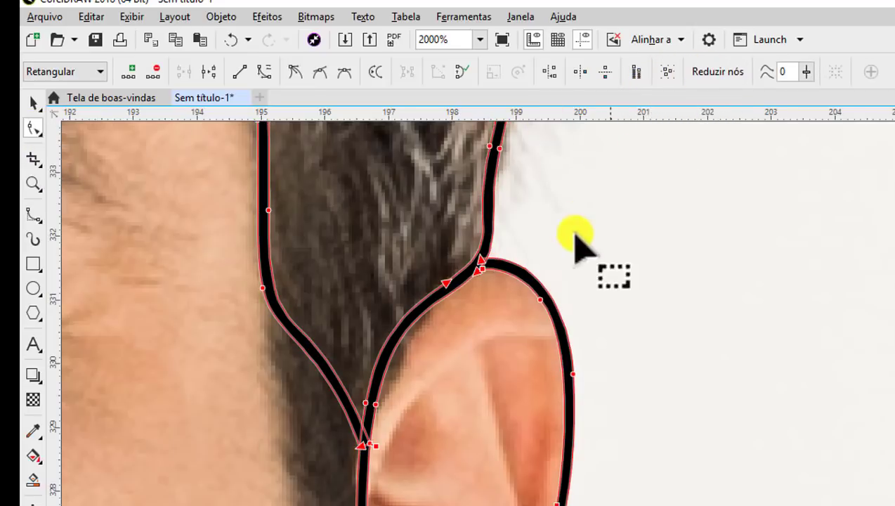
Deselect the nodes and move the right-hand ear's outer edge node slightly outward to thicken the line there
{"action": "scroll", "coordinate": [575, 243], "scroll_direction": "down", "scroll_amount": 1}
{"action": "left_click", "coordinate": [558, 281]}
{"action": "scroll", "coordinate": [562, 275], "scroll_direction": "up", "scroll_amount": 2}
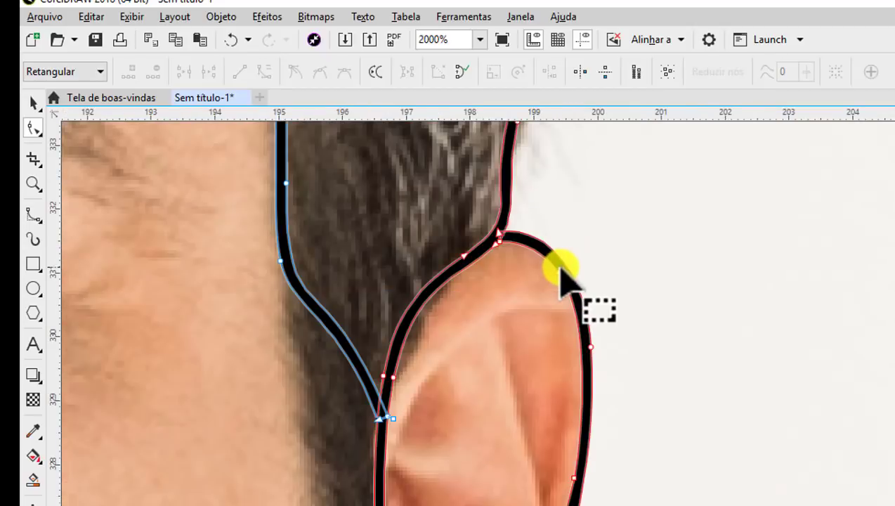
{"action": "left_click_drag", "start_coordinate": [621, 428], "coordinate": [631, 361]}
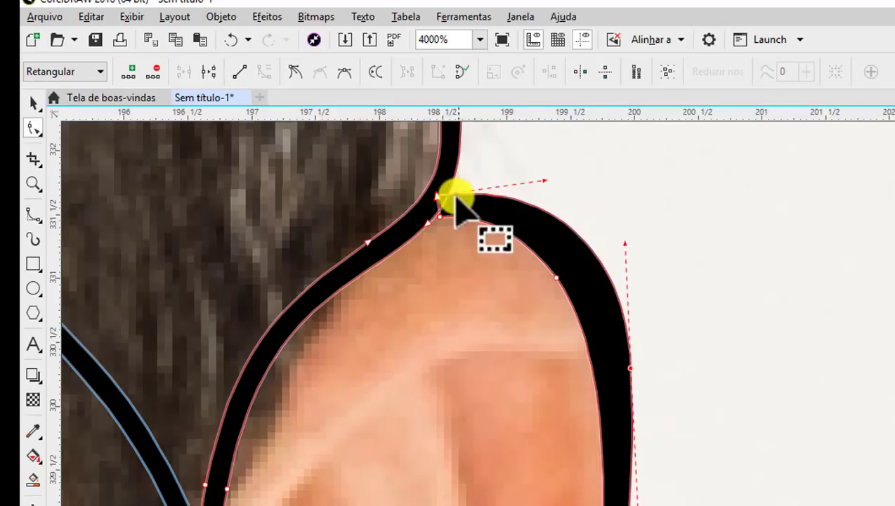
Move the inner corner node where the right-hand ear's upper edge meets the hair outline inward so the corner closes at the junction
{"action": "scroll", "coordinate": [439, 199], "scroll_direction": "up", "scroll_amount": 1}
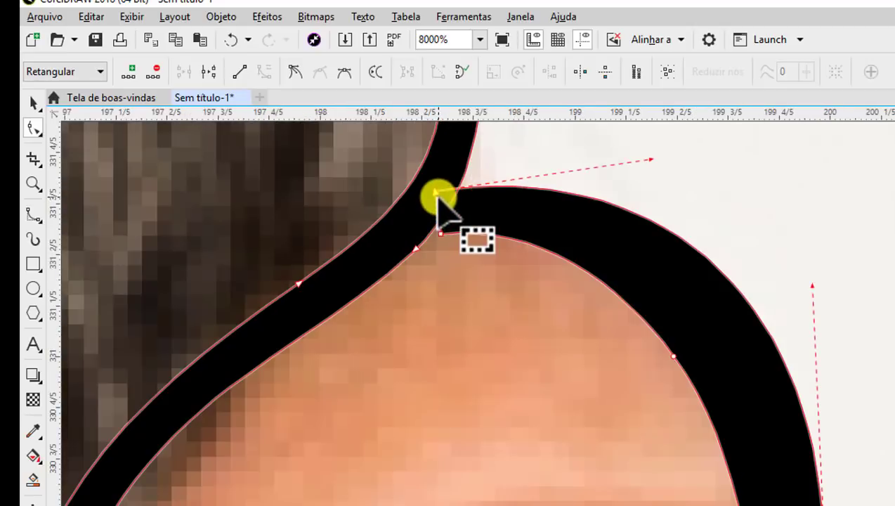
{"action": "scroll", "coordinate": [435, 196], "scroll_direction": "up", "scroll_amount": 3}
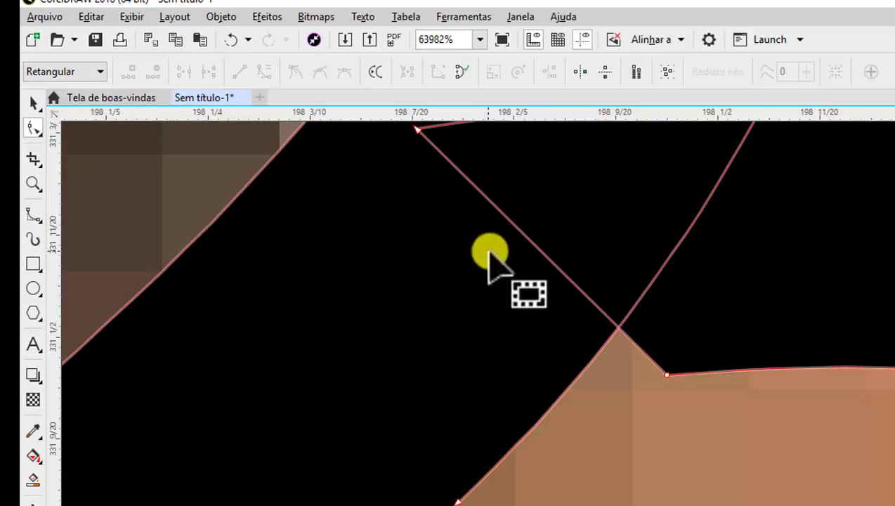
{"action": "left_click_drag", "start_coordinate": [667, 376], "coordinate": [561, 340]}
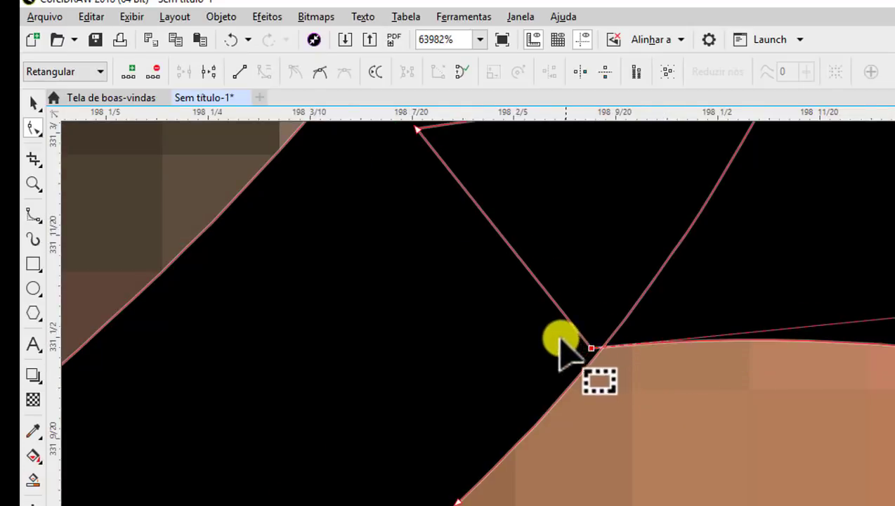
{"action": "scroll", "coordinate": [521, 306], "scroll_direction": "down", "scroll_amount": 5}
{"action": "scroll", "coordinate": [575, 307], "scroll_direction": "up", "scroll_amount": 1}
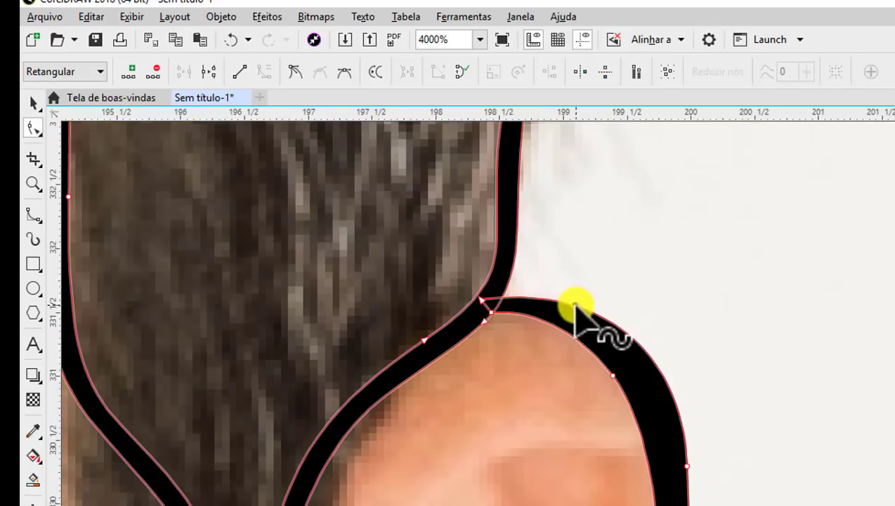
Bend the upper outer edge of the right-hand ear slightly outward to thicken the line near the hair junction
{"action": "left_click_drag", "start_coordinate": [574, 307], "coordinate": [611, 302]}
{"action": "scroll", "coordinate": [583, 324], "scroll_direction": "down", "scroll_amount": 2}
{"action": "scroll", "coordinate": [597, 324], "scroll_direction": "up", "scroll_amount": 2}
{"action": "scroll", "coordinate": [604, 281], "scroll_direction": "down", "scroll_amount": 4}
{"action": "scroll", "coordinate": [576, 309], "scroll_direction": "up", "scroll_amount": 3}
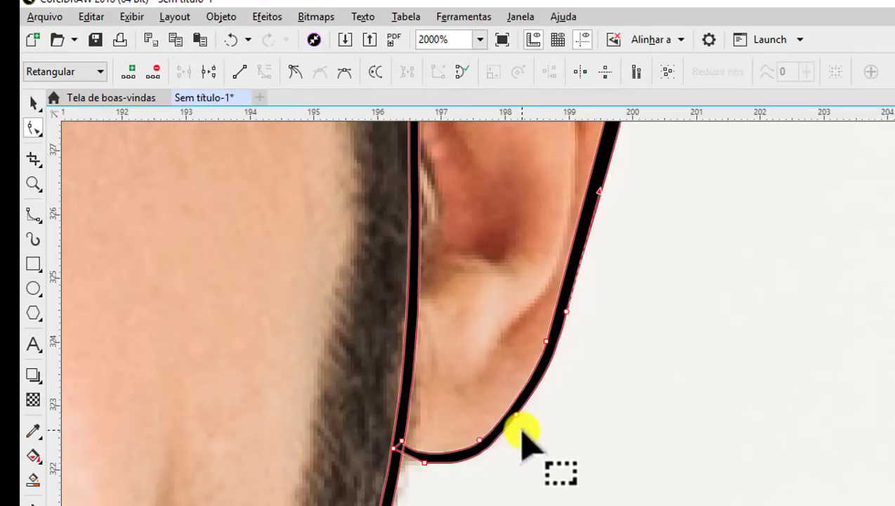
Delete the two surplus outer-edge nodes along the right-hand earlobe to smooth its curve
{"action": "scroll", "coordinate": [427, 484], "scroll_direction": "up", "scroll_amount": 1}
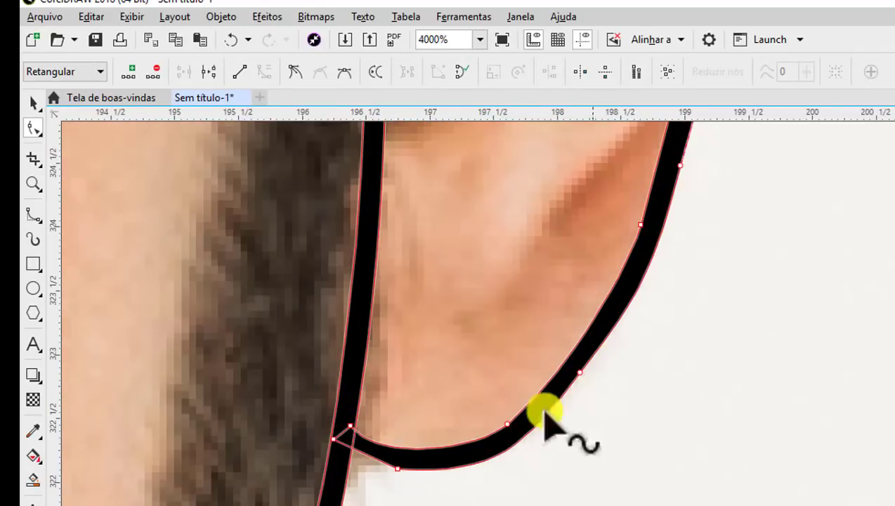
{"action": "scroll", "coordinate": [565, 400], "scroll_direction": "down", "scroll_amount": 1}
{"action": "scroll", "coordinate": [622, 258], "scroll_direction": "down", "scroll_amount": 2}
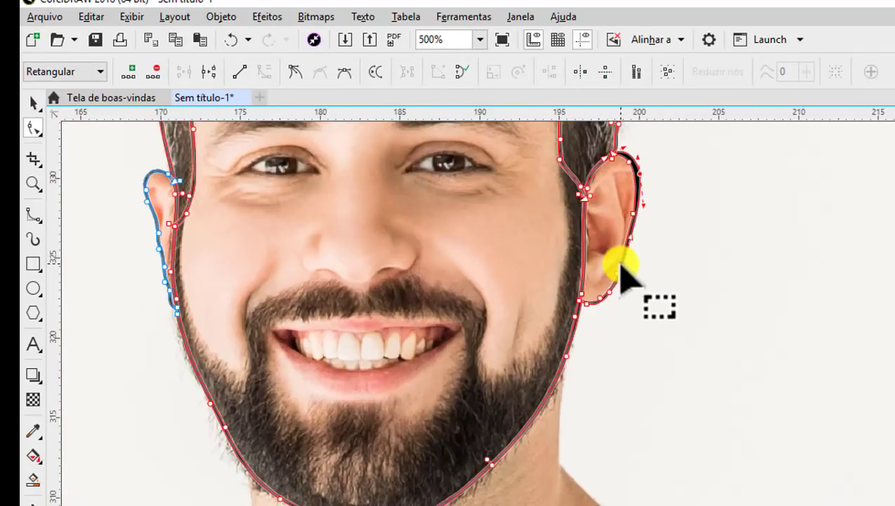
{"action": "scroll", "coordinate": [620, 263], "scroll_direction": "up", "scroll_amount": 2}
{"action": "double_click", "coordinate": [626, 273]}
{"action": "scroll", "coordinate": [572, 411], "scroll_direction": "up", "scroll_amount": 1}
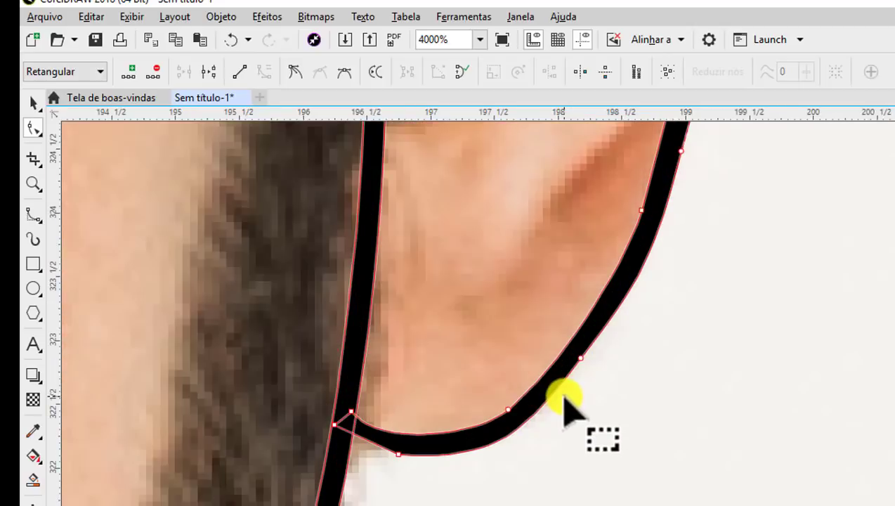
{"action": "double_click", "coordinate": [580, 359]}
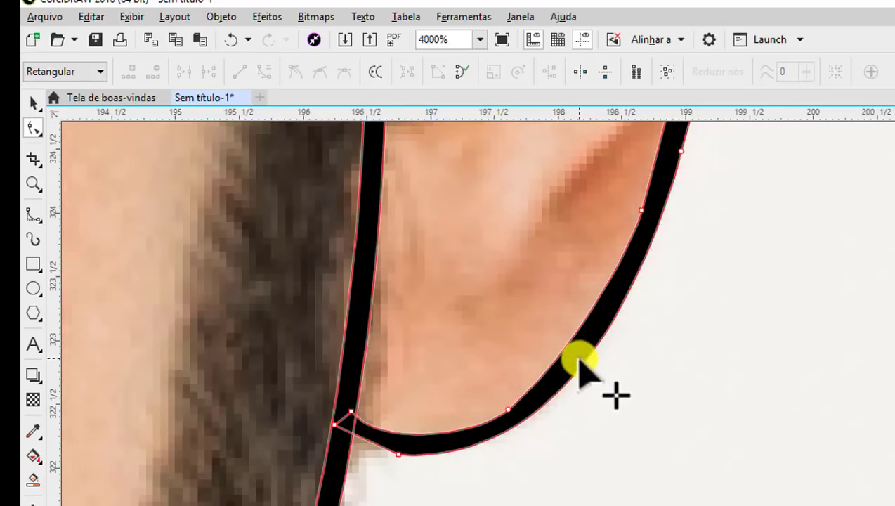
{"action": "double_click", "coordinate": [399, 454]}
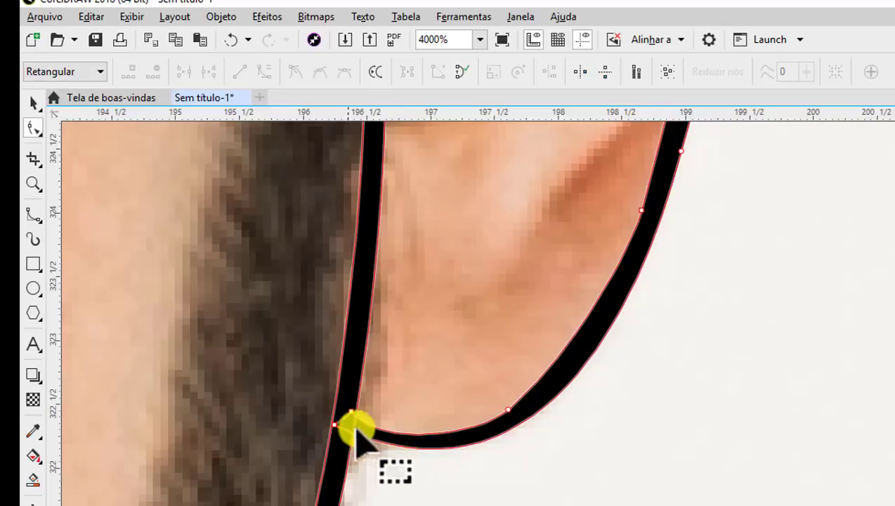
{"action": "scroll", "coordinate": [604, 335], "scroll_direction": "down", "scroll_amount": 3}
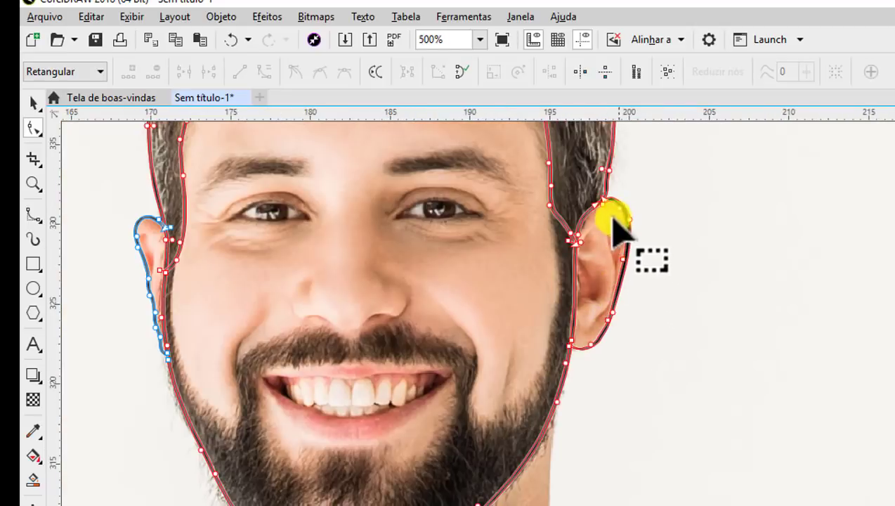
{"action": "scroll", "coordinate": [559, 255], "scroll_direction": "down", "scroll_amount": 4}
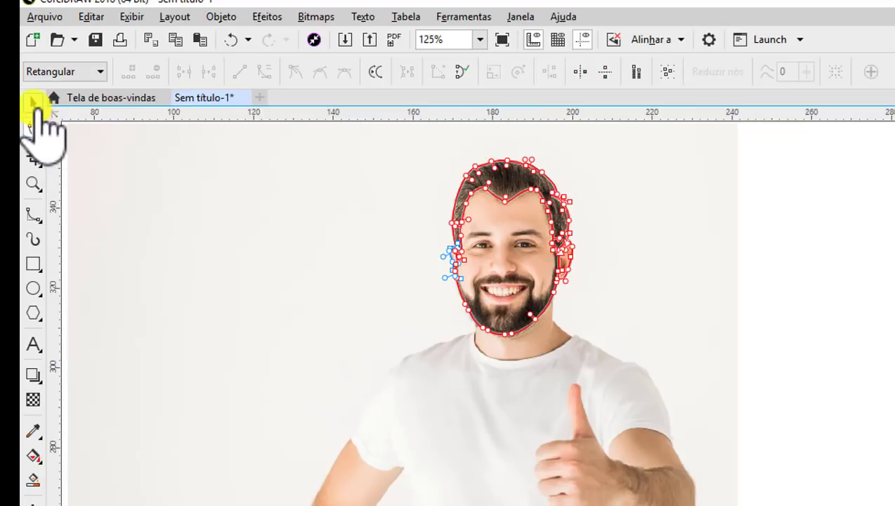
Select all the head, hair and ear outline shapes and weld them into a single object
{"action": "left_click", "coordinate": [33, 104]}
{"action": "scroll", "coordinate": [492, 158], "scroll_direction": "up", "scroll_amount": 2}
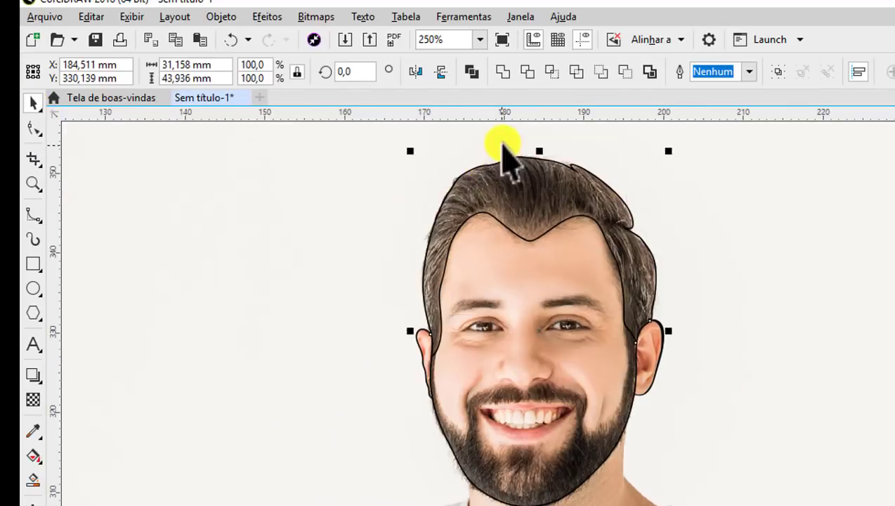
{"action": "scroll", "coordinate": [511, 184], "scroll_direction": "down", "scroll_amount": 2}
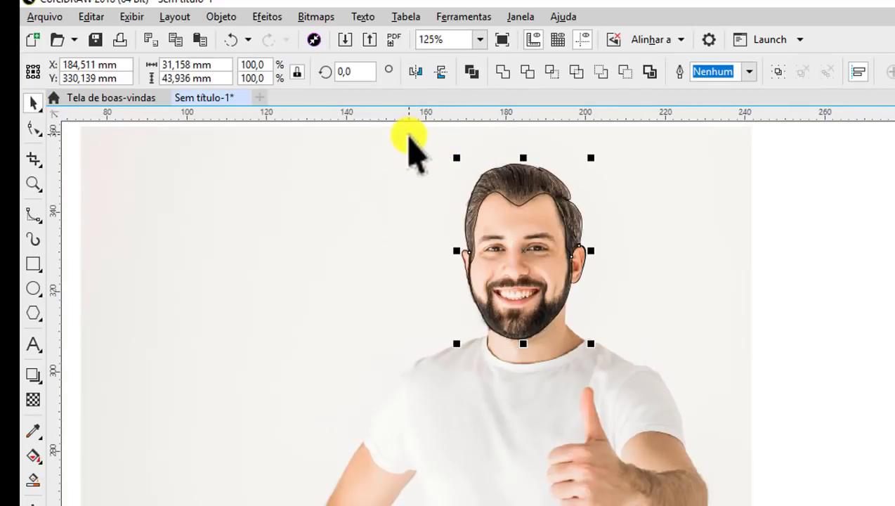
{"action": "left_click_drag", "start_coordinate": [409, 137], "coordinate": [653, 382]}
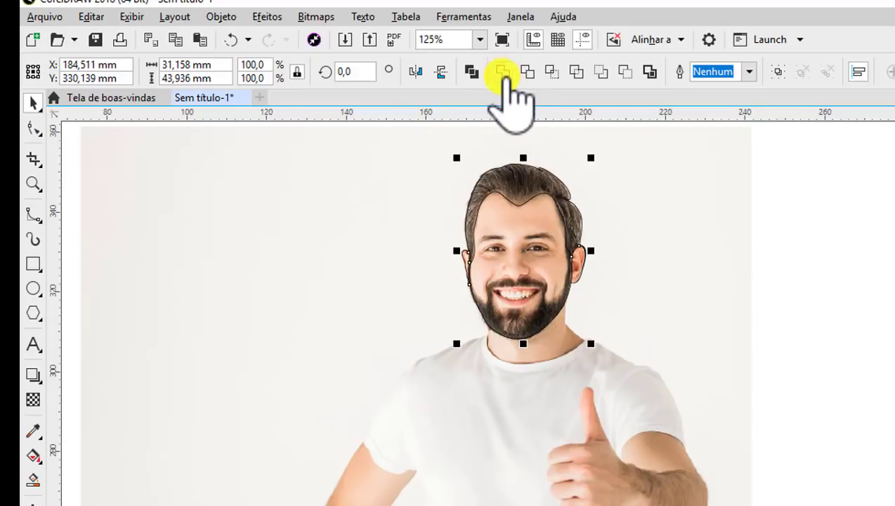
{"action": "left_click", "coordinate": [503, 71]}
Examine the welded outline around the hair junction, the right-hand ear and the chin
{"action": "scroll", "coordinate": [570, 227], "scroll_direction": "up", "scroll_amount": 2}
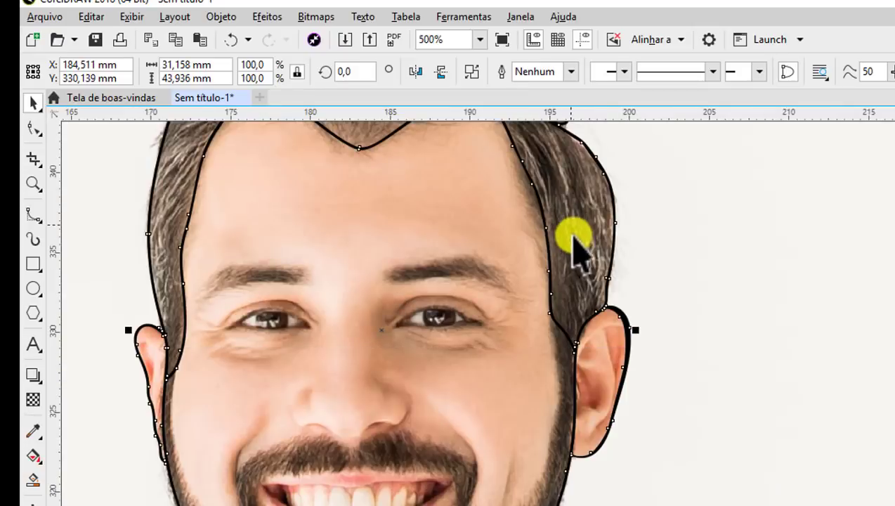
{"action": "scroll", "coordinate": [627, 319], "scroll_direction": "up", "scroll_amount": 2}
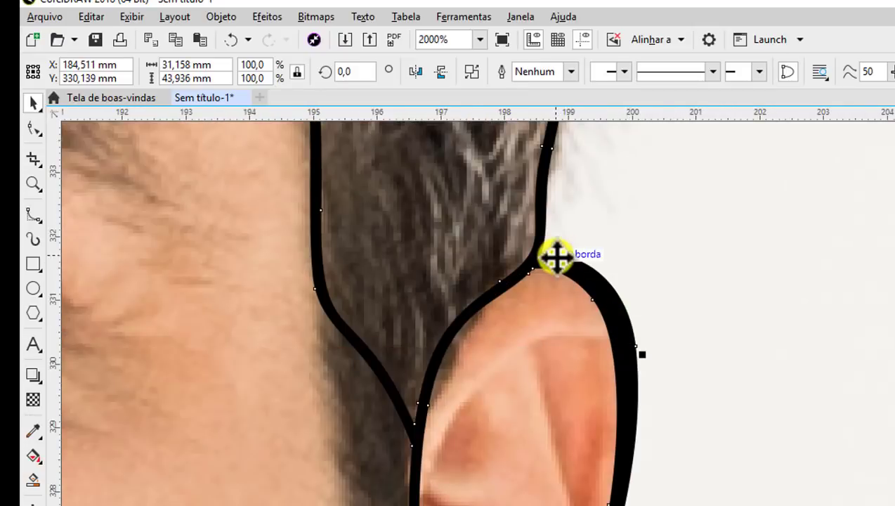
{"action": "scroll", "coordinate": [555, 257], "scroll_direction": "down", "scroll_amount": 1}
{"action": "scroll", "coordinate": [589, 355], "scroll_direction": "down", "scroll_amount": 1}
{"action": "scroll", "coordinate": [589, 360], "scroll_direction": "up", "scroll_amount": 1}
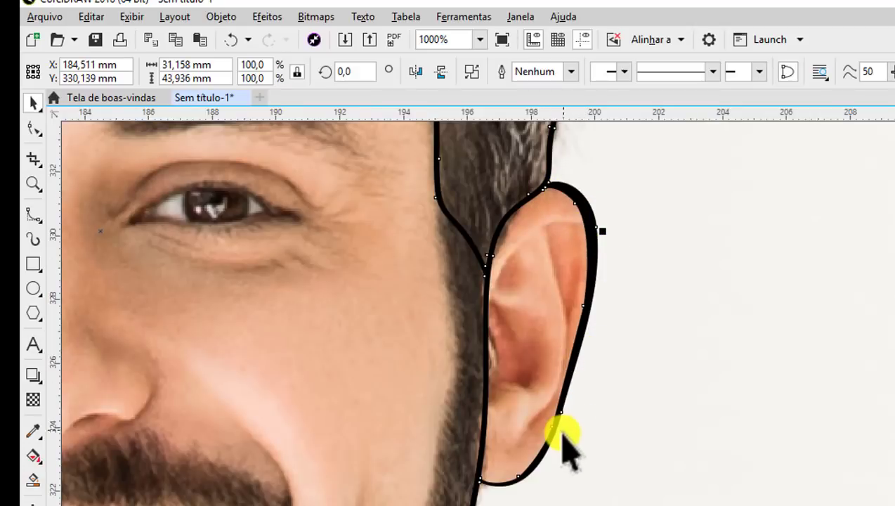
{"action": "scroll", "coordinate": [562, 184], "scroll_direction": "down", "scroll_amount": 2}
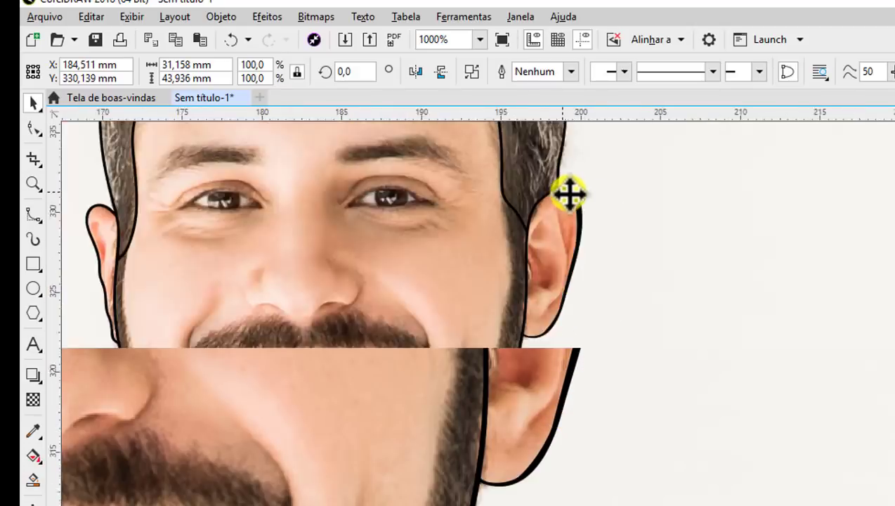
{"action": "scroll", "coordinate": [433, 377], "scroll_direction": "up", "scroll_amount": 1}
{"action": "scroll", "coordinate": [434, 377], "scroll_direction": "up", "scroll_amount": 1}
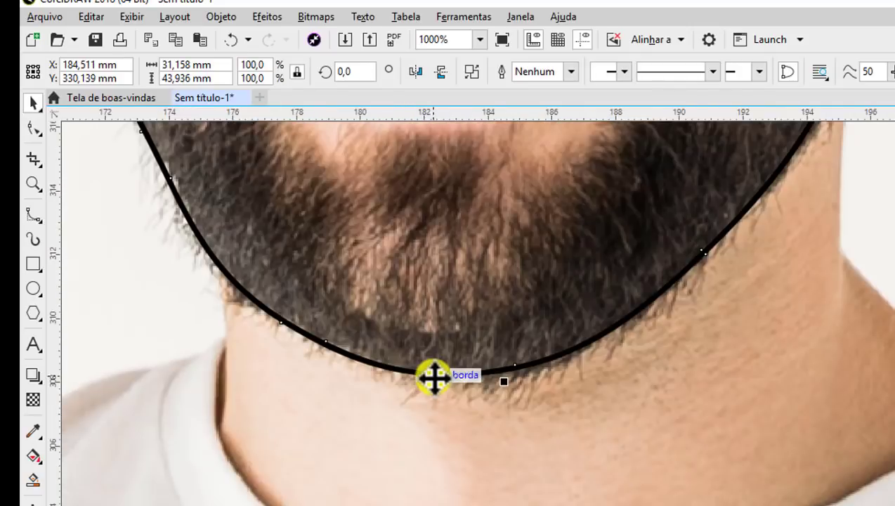
Move the chin's outer-edge node downward with the Shape tool to thicken the line under the beard
{"action": "left_click", "coordinate": [32, 128]}
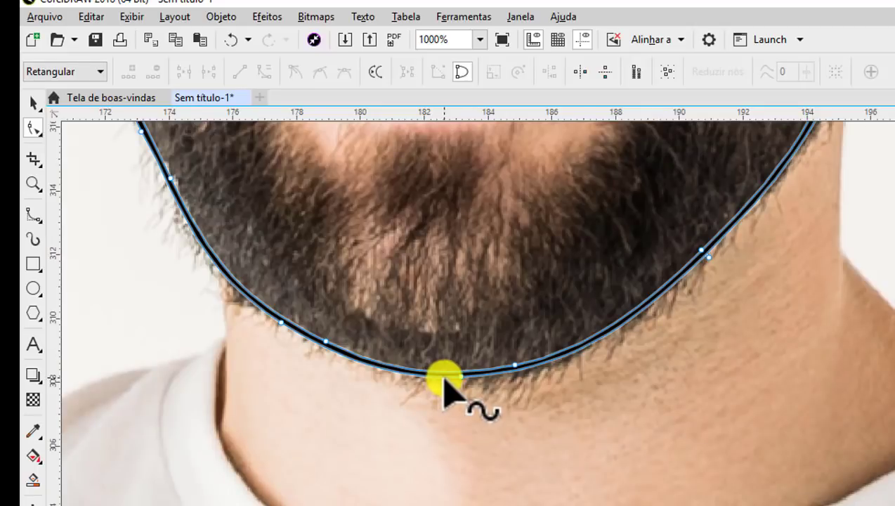
{"action": "scroll", "coordinate": [442, 379], "scroll_direction": "up", "scroll_amount": 1}
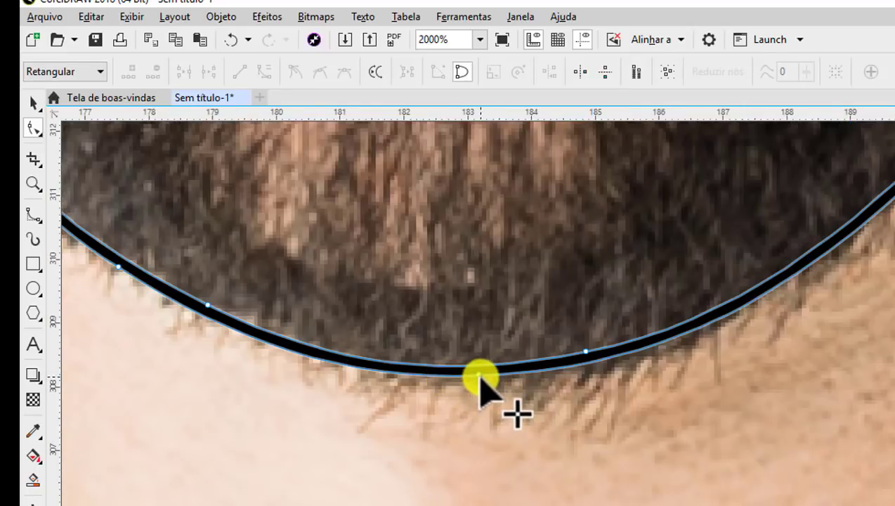
{"action": "left_click_drag", "start_coordinate": [478, 377], "coordinate": [477, 406]}
Pull the outer-edge nodes on both sides of the lower jaw slightly outward to extend the thicker chin line
{"action": "scroll", "coordinate": [516, 374], "scroll_direction": "down", "scroll_amount": 2}
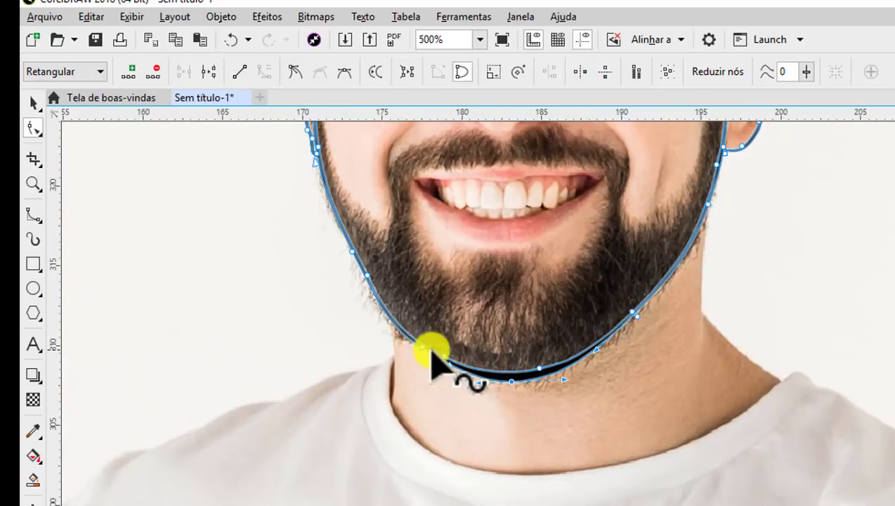
{"action": "scroll", "coordinate": [414, 351], "scroll_direction": "up", "scroll_amount": 2}
{"action": "scroll", "coordinate": [402, 355], "scroll_direction": "up", "scroll_amount": 1}
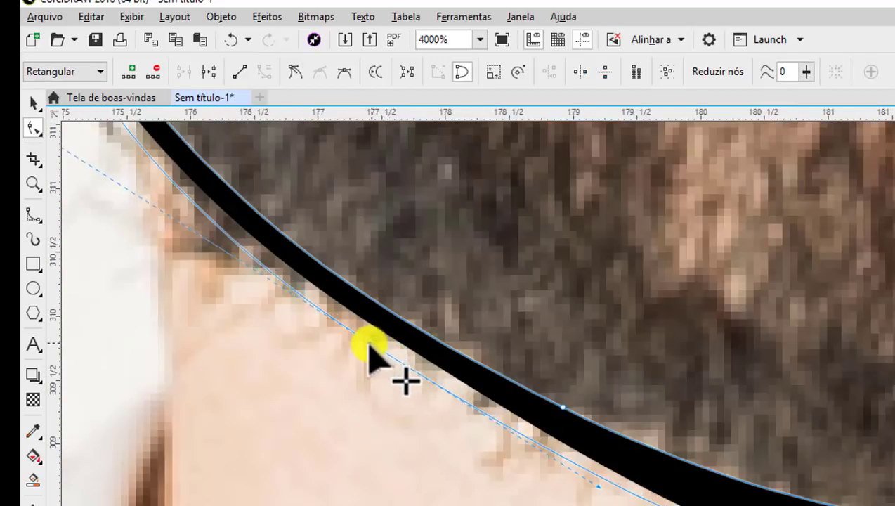
{"action": "scroll", "coordinate": [365, 344], "scroll_direction": "down", "scroll_amount": 3}
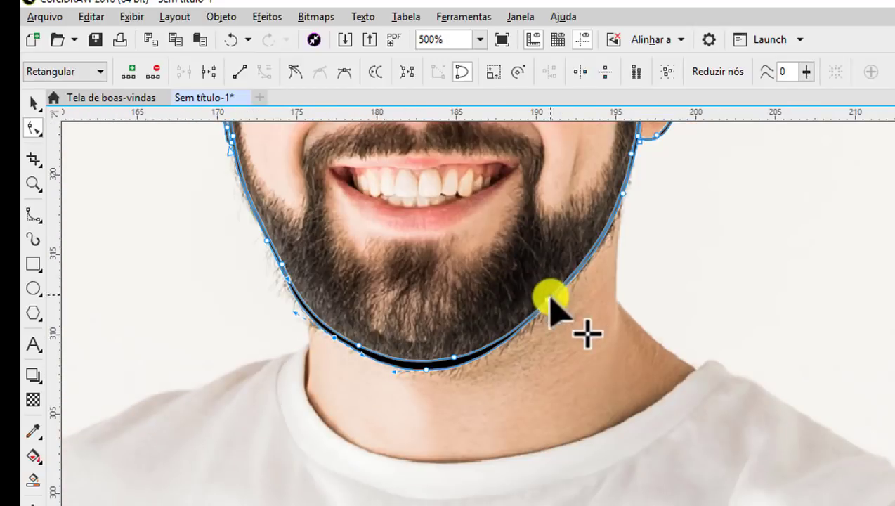
{"action": "scroll", "coordinate": [548, 301], "scroll_direction": "up", "scroll_amount": 3}
{"action": "left_click_drag", "start_coordinate": [543, 304], "coordinate": [551, 313]}
{"action": "scroll", "coordinate": [551, 313], "scroll_direction": "down", "scroll_amount": 3}
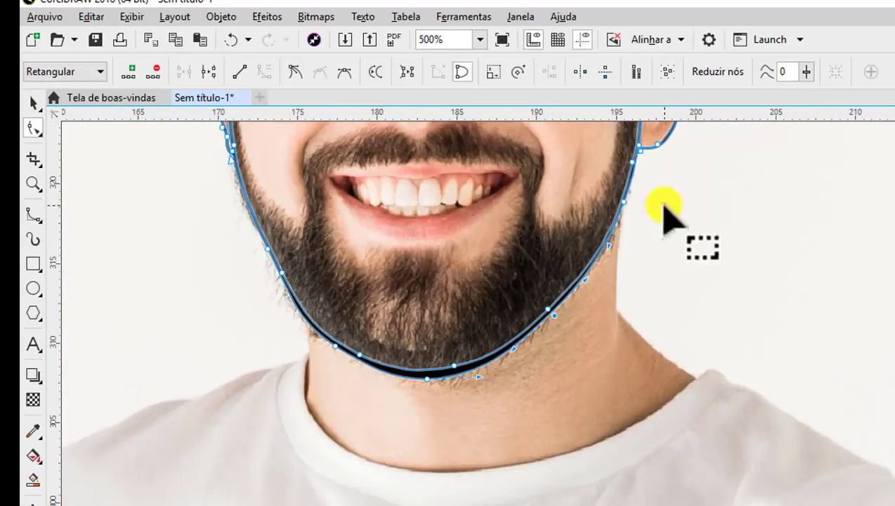
Pull the outer-edge nodes higher up both sides of the jaw slightly outward to thicken the line along the beard
{"action": "scroll", "coordinate": [619, 236], "scroll_direction": "down", "scroll_amount": 1}
{"action": "scroll", "coordinate": [625, 211], "scroll_direction": "up", "scroll_amount": 3}
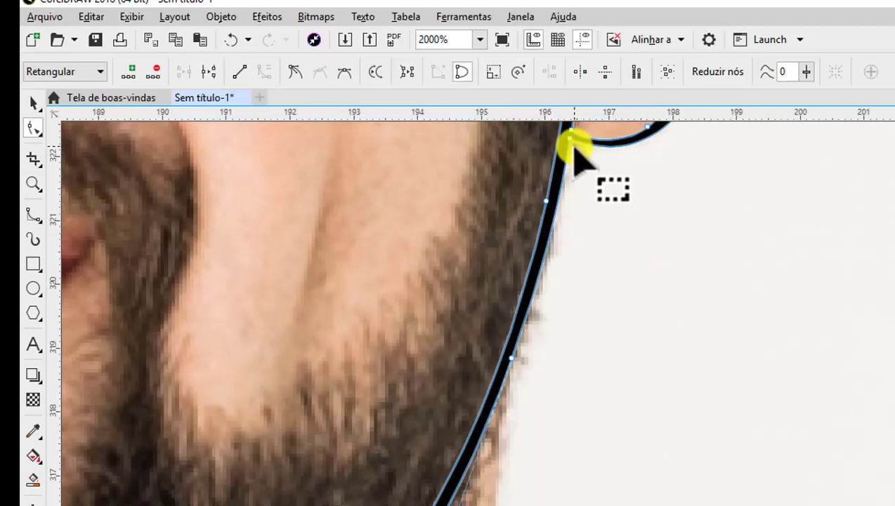
{"action": "scroll", "coordinate": [570, 145], "scroll_direction": "up", "scroll_amount": 1}
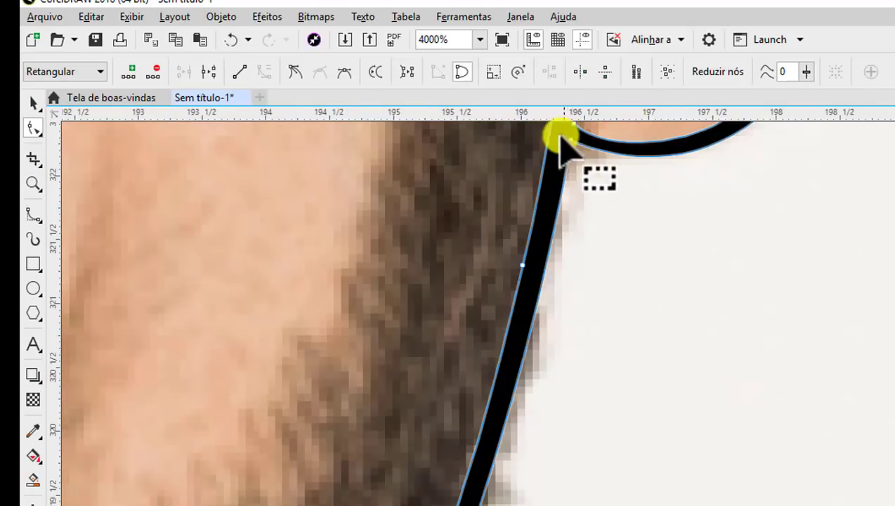
{"action": "scroll", "coordinate": [562, 141], "scroll_direction": "down", "scroll_amount": 2}
{"action": "scroll", "coordinate": [520, 340], "scroll_direction": "up", "scroll_amount": 1}
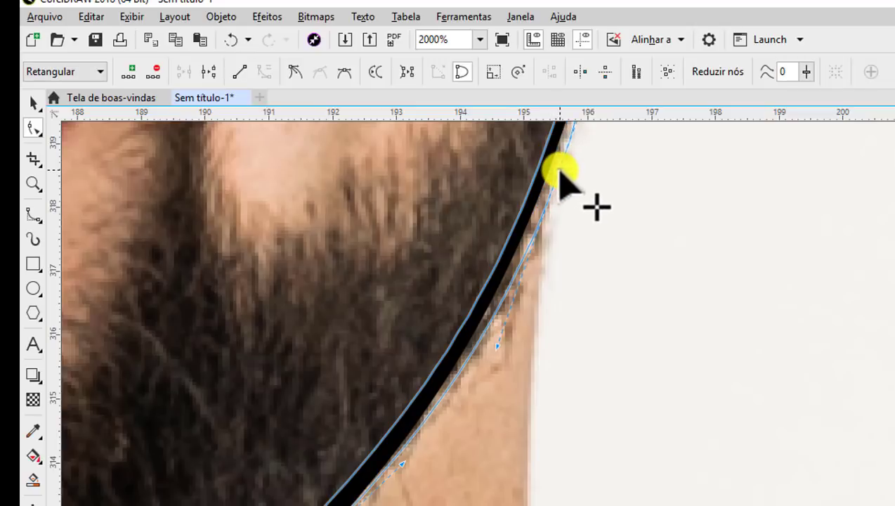
{"action": "scroll", "coordinate": [566, 173], "scroll_direction": "down", "scroll_amount": 3}
{"action": "scroll", "coordinate": [405, 310], "scroll_direction": "up", "scroll_amount": 3}
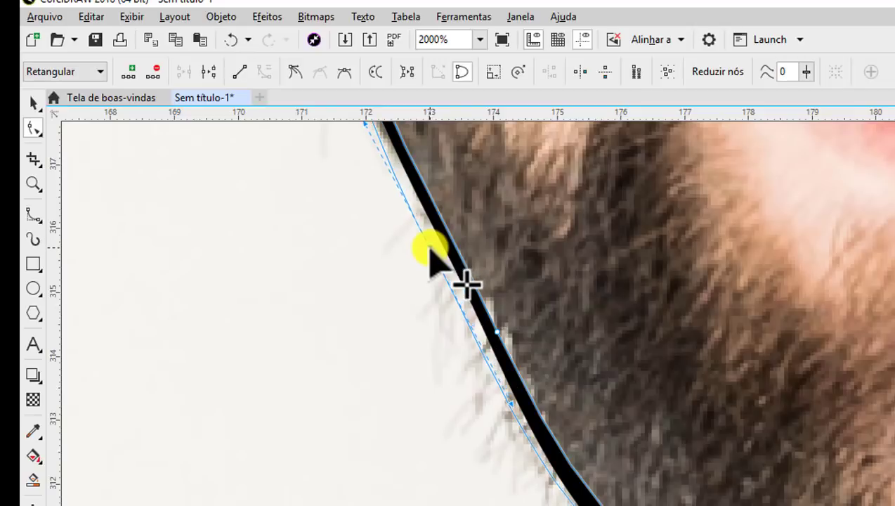
Move the left-hand lower jaw's outer-edge node slightly further outward and shorten its upper handle to smooth the curve
{"action": "scroll", "coordinate": [430, 247], "scroll_direction": "down", "scroll_amount": 2}
{"action": "scroll", "coordinate": [489, 320], "scroll_direction": "up", "scroll_amount": 1}
{"action": "scroll", "coordinate": [513, 344], "scroll_direction": "up", "scroll_amount": 1}
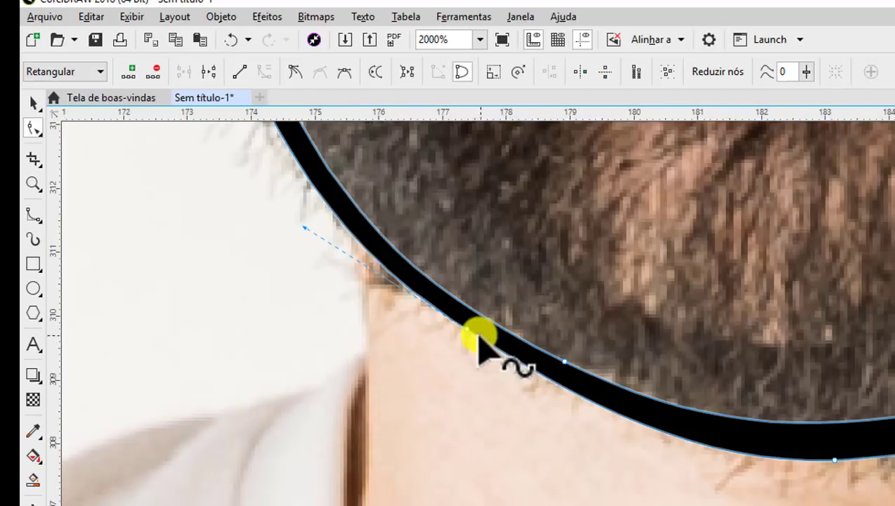
{"action": "left_click", "coordinate": [467, 328]}
{"action": "left_click_drag", "start_coordinate": [467, 330], "coordinate": [464, 339]}
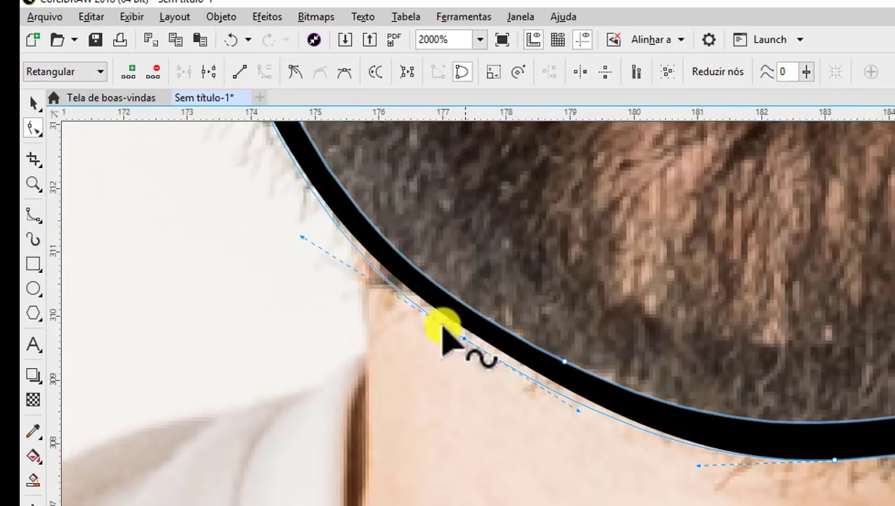
{"action": "left_click_drag", "start_coordinate": [299, 239], "coordinate": [329, 251]}
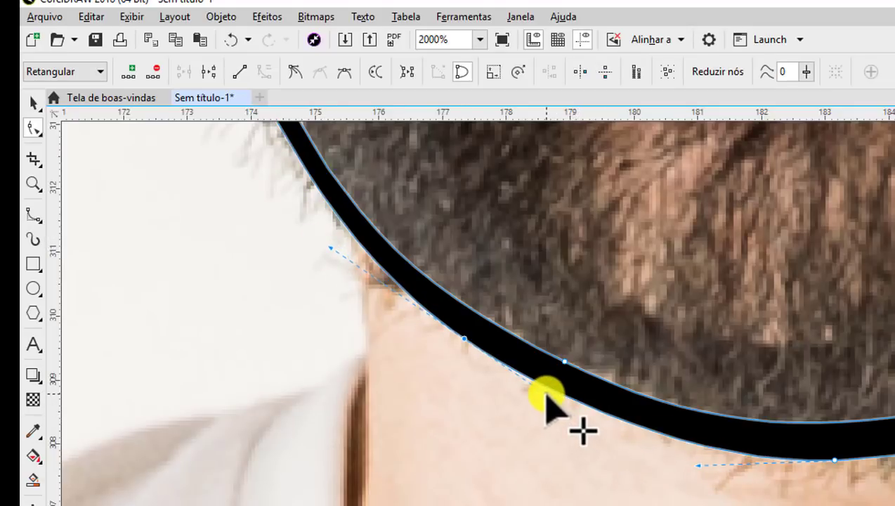
Select the chin's outer-edge node and lengthen its left-hand handle slightly to smooth the curve under the beard
{"action": "scroll", "coordinate": [544, 393], "scroll_direction": "down", "scroll_amount": 1}
{"action": "scroll", "coordinate": [703, 427], "scroll_direction": "up", "scroll_amount": 1}
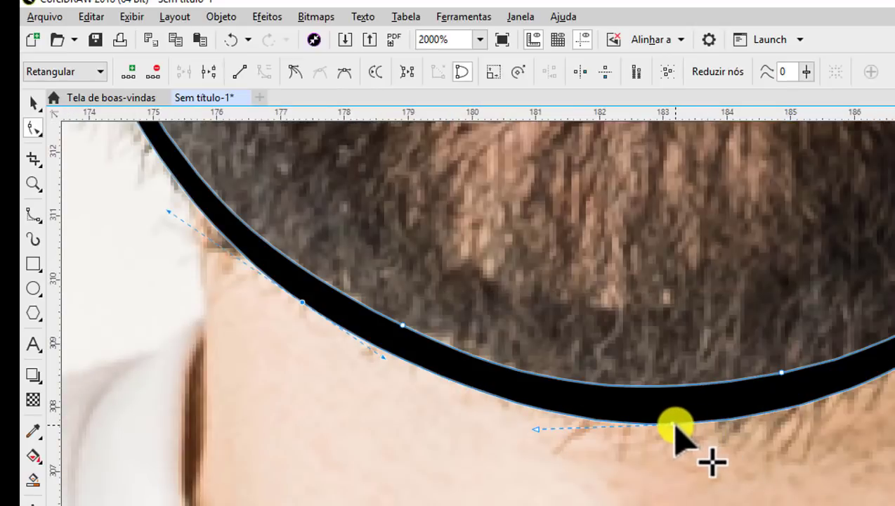
{"action": "left_click", "coordinate": [675, 424]}
{"action": "left_click_drag", "start_coordinate": [536, 429], "coordinate": [530, 429]}
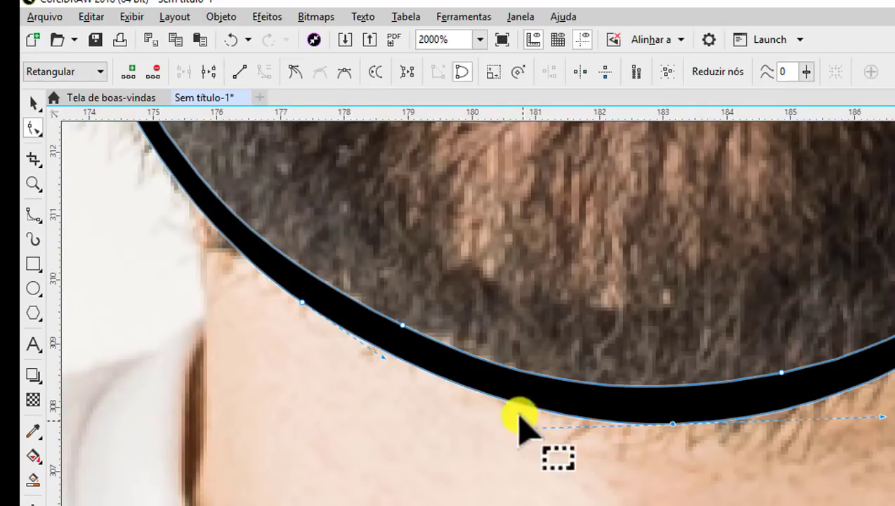
Delete the outer-edge node at the chin's lowest point and lengthen the left-hand jaw node's handle to round the curve
{"action": "scroll", "coordinate": [520, 418], "scroll_direction": "down", "scroll_amount": 1}
{"action": "scroll", "coordinate": [586, 426], "scroll_direction": "up", "scroll_amount": 1}
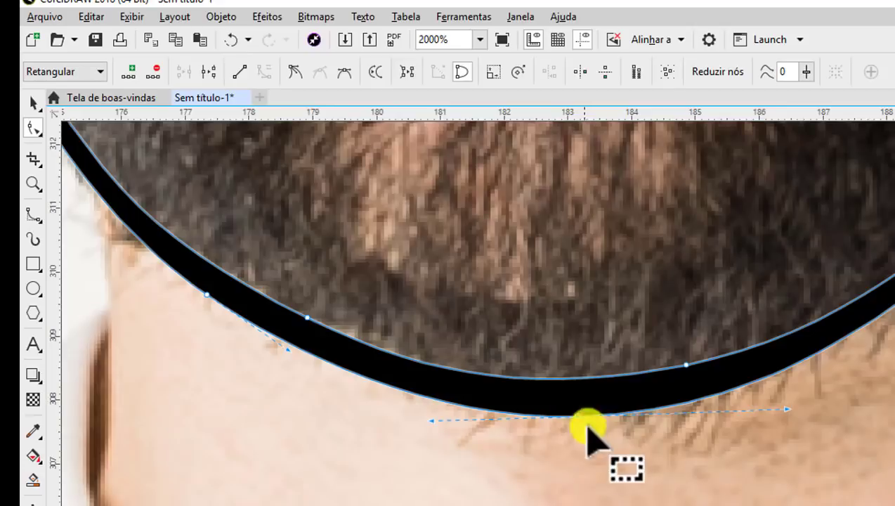
{"action": "double_click", "coordinate": [578, 416]}
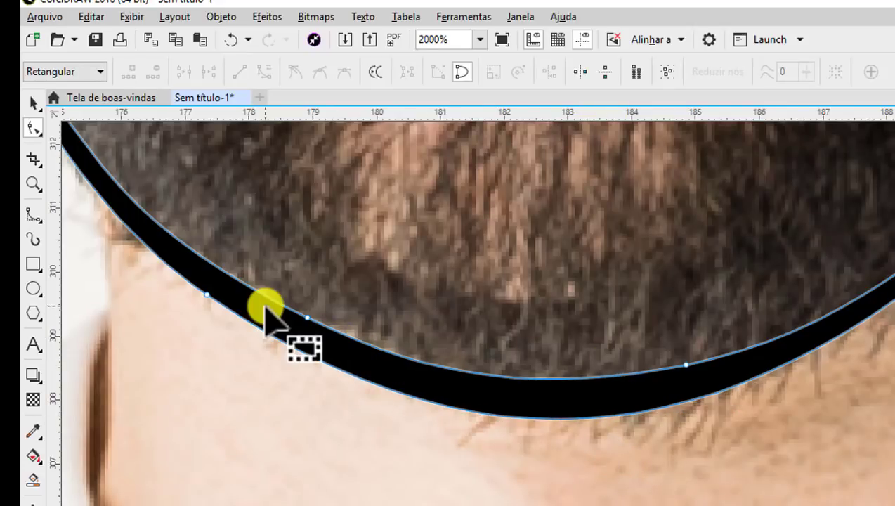
{"action": "left_click", "coordinate": [206, 293]}
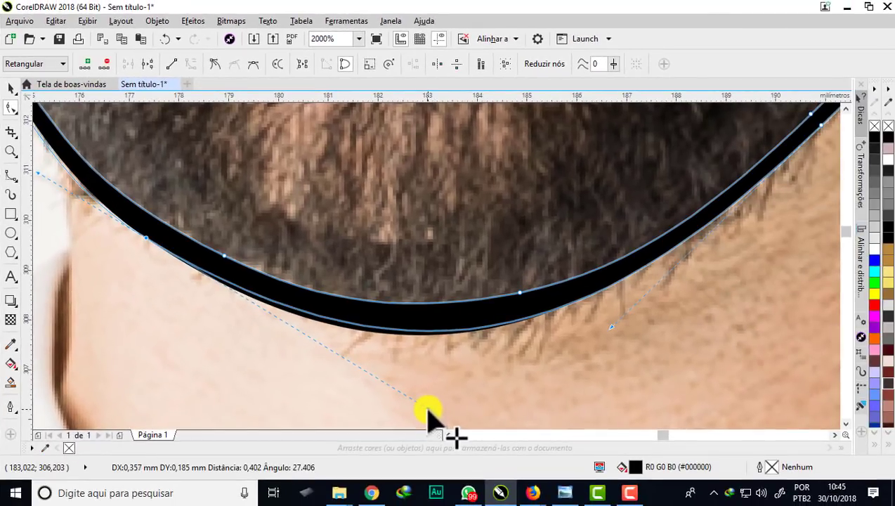
{"action": "scroll", "coordinate": [410, 383], "scroll_direction": "down", "scroll_amount": 2}
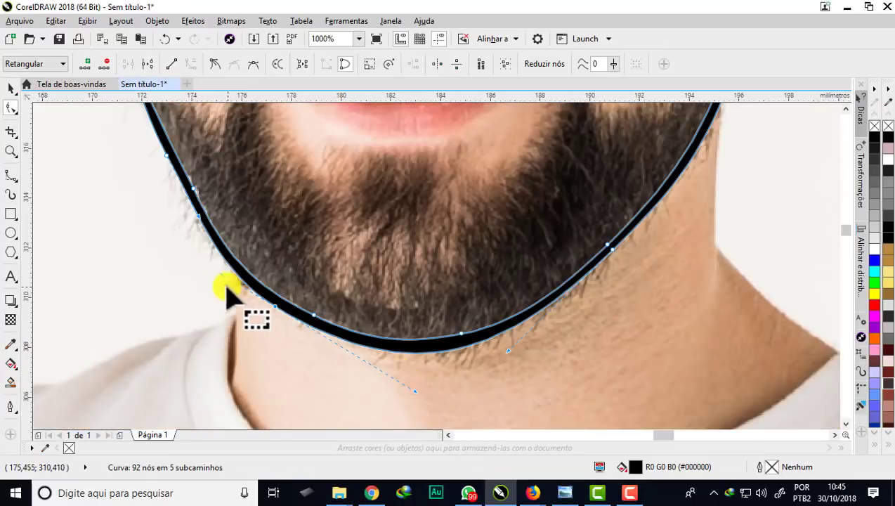
{"action": "scroll", "coordinate": [227, 295], "scroll_direction": "up", "scroll_amount": 2}
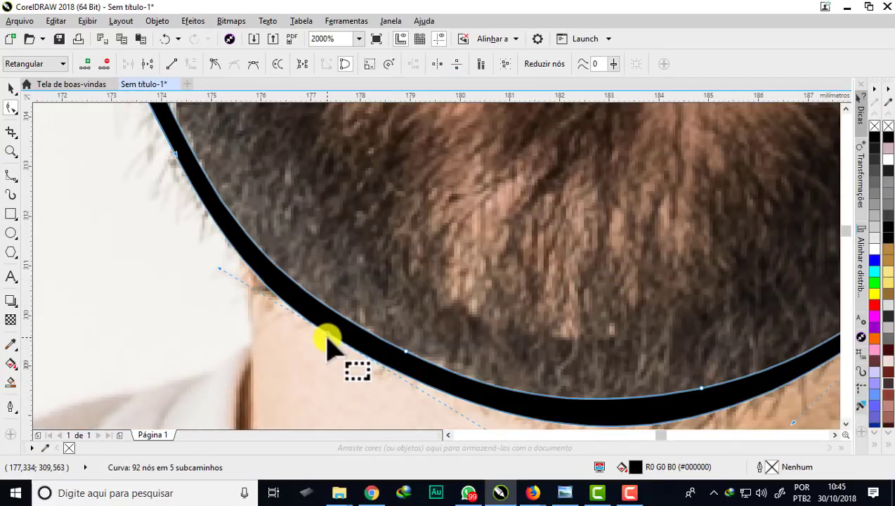
Replace the left-hand lower jaw's outer-edge node with one further up the jaw and pull the chin's outer curve slightly into shape
{"action": "double_click", "coordinate": [184, 176]}
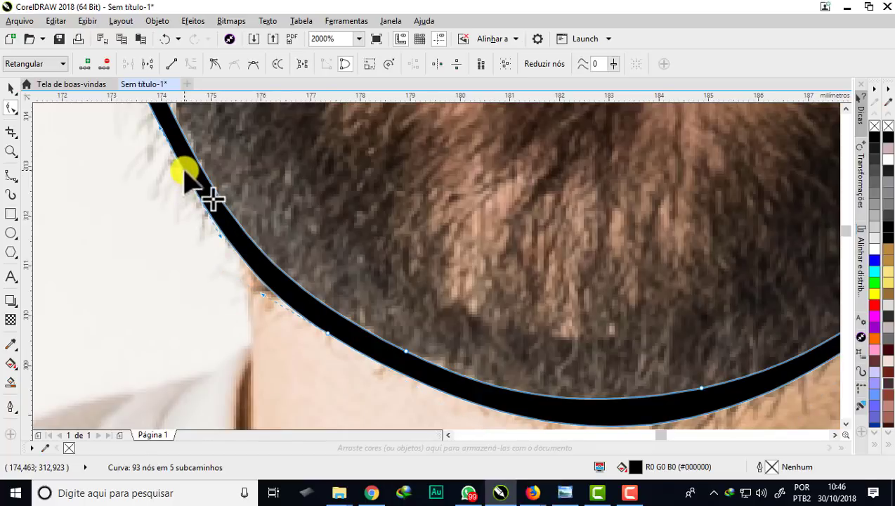
{"action": "double_click", "coordinate": [329, 335]}
{"action": "scroll", "coordinate": [309, 308], "scroll_direction": "down", "scroll_amount": 2}
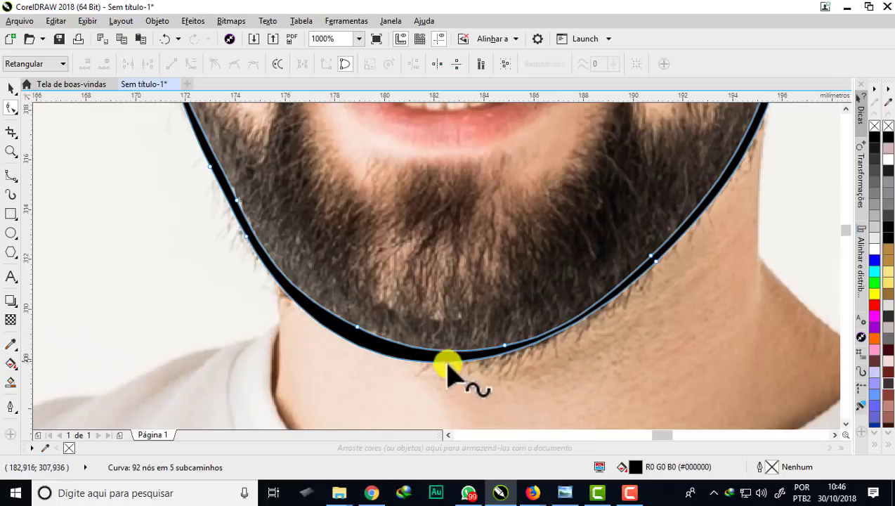
{"action": "mouse_move", "coordinate": [431, 362]}
{"action": "left_mouse_down"}
{"action": "mouse_move", "coordinate": [455, 360]}
{"action": "mouse_move", "coordinate": [436, 363]}
{"action": "left_mouse_up"}
{"action": "scroll", "coordinate": [437, 363], "scroll_direction": "down", "scroll_amount": 3}
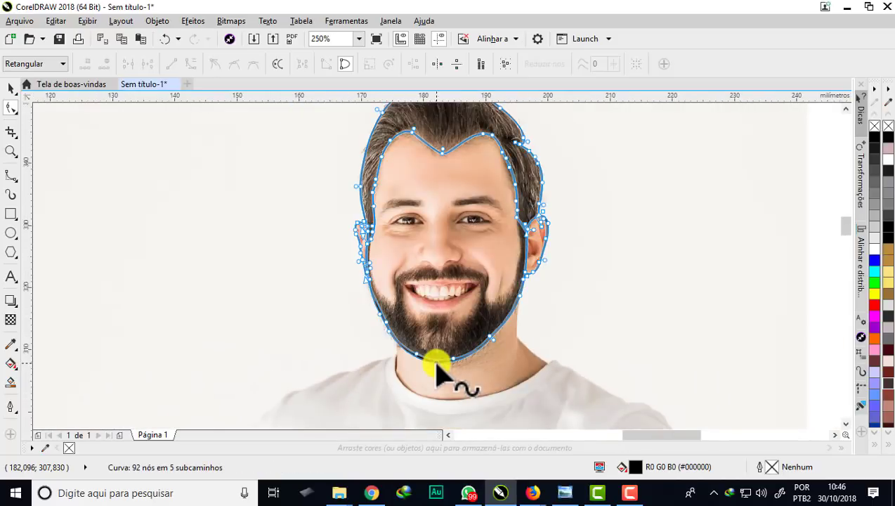
Pull the outer-edge nodes along the top of the hair slightly outward to thicken the line at the crest
{"action": "scroll", "coordinate": [413, 344], "scroll_direction": "up", "scroll_amount": 3}
{"action": "scroll", "coordinate": [413, 344], "scroll_direction": "down", "scroll_amount": 2}
{"action": "scroll", "coordinate": [375, 145], "scroll_direction": "up", "scroll_amount": 3}
{"action": "left_click_drag", "start_coordinate": [270, 192], "coordinate": [268, 175]}
{"action": "left_click_drag", "start_coordinate": [465, 174], "coordinate": [464, 165]}
{"action": "left_click_drag", "start_coordinate": [621, 189], "coordinate": [598, 181]}
{"action": "scroll", "coordinate": [597, 186], "scroll_direction": "down", "scroll_amount": 5}
{"action": "scroll", "coordinate": [516, 149], "scroll_direction": "up", "scroll_amount": 5}
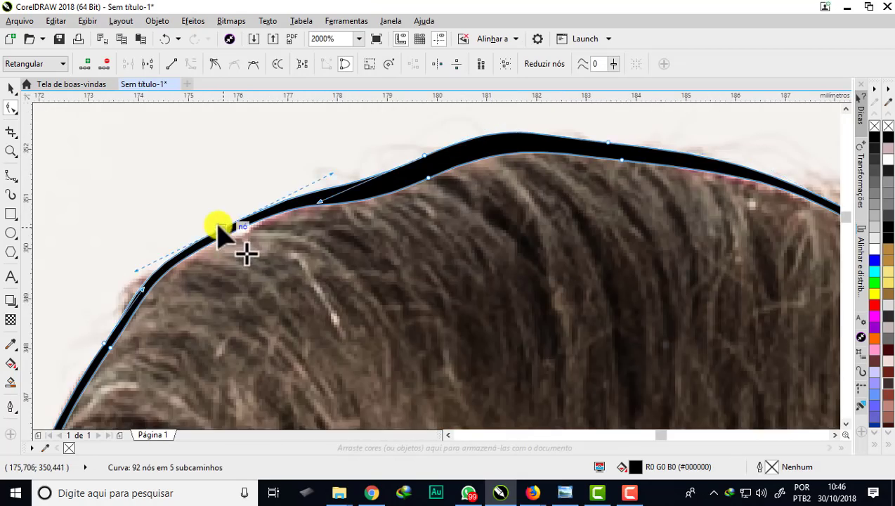
Pull the outer edge of the hair's left-hand side outward and adjust its handles to thicken the line smoothly
{"action": "scroll", "coordinate": [220, 234], "scroll_direction": "down", "scroll_amount": 3}
{"action": "scroll", "coordinate": [236, 330], "scroll_direction": "up", "scroll_amount": 3}
{"action": "scroll", "coordinate": [222, 339], "scroll_direction": "down", "scroll_amount": 3}
{"action": "scroll", "coordinate": [316, 243], "scroll_direction": "up", "scroll_amount": 3}
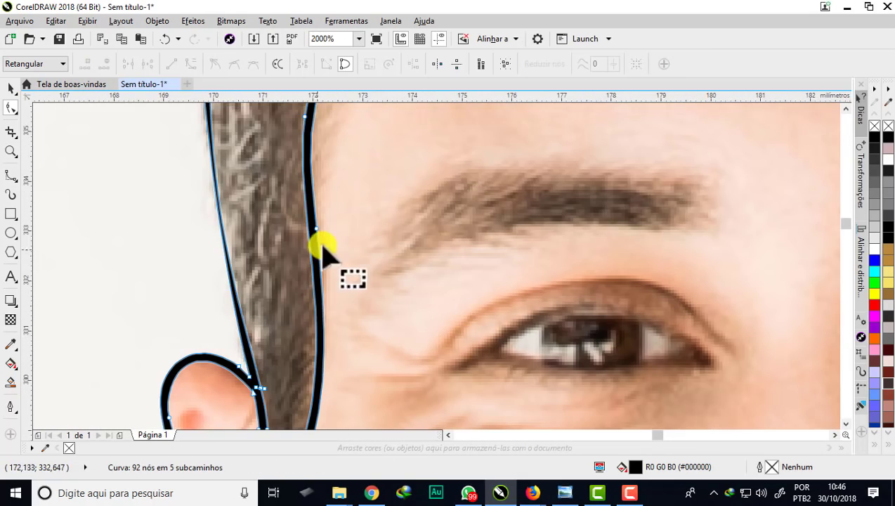
{"action": "scroll", "coordinate": [249, 243], "scroll_direction": "down", "scroll_amount": 3}
{"action": "scroll", "coordinate": [241, 202], "scroll_direction": "up", "scroll_amount": 2}
{"action": "left_click_drag", "start_coordinate": [238, 199], "coordinate": [226, 215]}
{"action": "scroll", "coordinate": [226, 213], "scroll_direction": "down", "scroll_amount": 3}
{"action": "scroll", "coordinate": [258, 117], "scroll_direction": "up", "scroll_amount": 2}
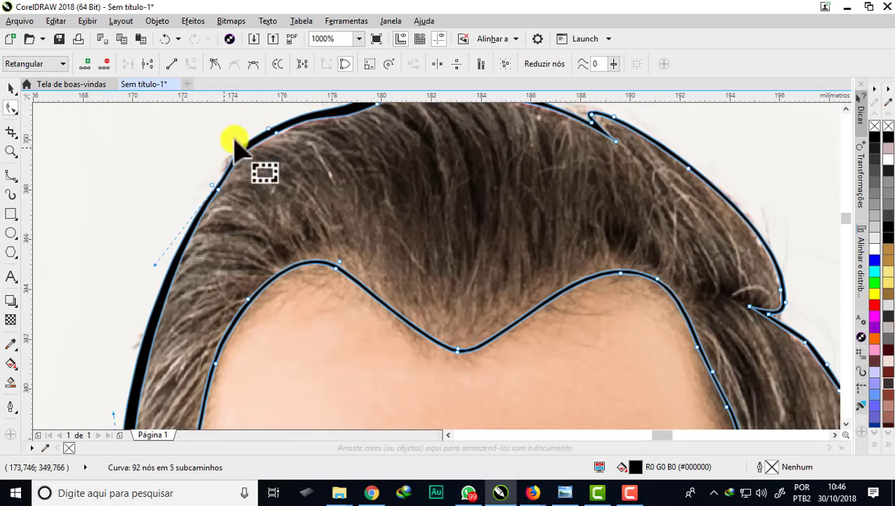
{"action": "left_click_drag", "start_coordinate": [154, 263], "coordinate": [159, 249]}
{"action": "left_click_drag", "start_coordinate": [225, 149], "coordinate": [217, 154]}
Reshape the tip of the upper hair tuft, making its end node a cusp and adjusting its handle into a point
{"action": "scroll", "coordinate": [215, 156], "scroll_direction": "down", "scroll_amount": 1}
{"action": "scroll", "coordinate": [343, 114], "scroll_direction": "up", "scroll_amount": 1}
{"action": "scroll", "coordinate": [420, 142], "scroll_direction": "up", "scroll_amount": 1}
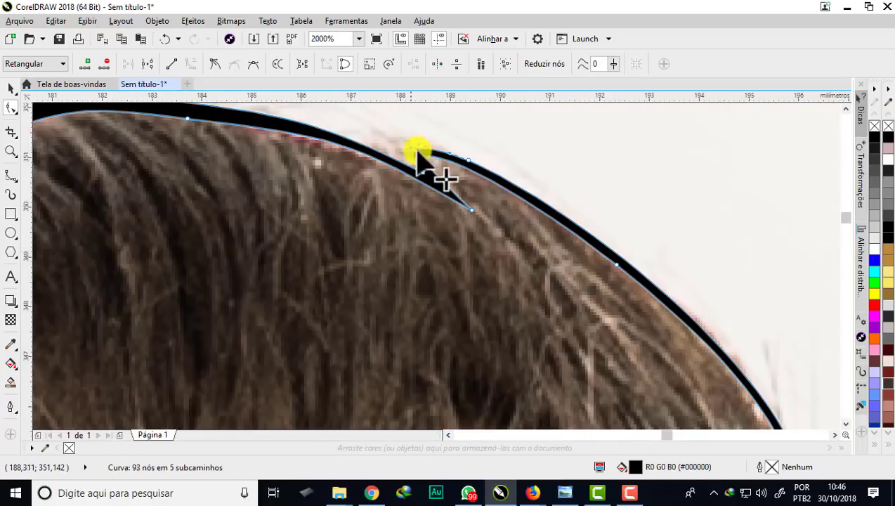
{"action": "scroll", "coordinate": [388, 153], "scroll_direction": "up", "scroll_amount": 1}
{"action": "left_click_drag", "start_coordinate": [417, 150], "coordinate": [433, 184]}
{"action": "scroll", "coordinate": [427, 166], "scroll_direction": "down", "scroll_amount": 1}
{"action": "scroll", "coordinate": [406, 121], "scroll_direction": "up", "scroll_amount": 1}
{"action": "scroll", "coordinate": [404, 121], "scroll_direction": "up", "scroll_amount": 1}
{"action": "left_click", "coordinate": [350, 168]}
{"action": "key", "text": "c"}
{"action": "left_click_drag", "start_coordinate": [328, 174], "coordinate": [388, 191]}
Make the upper tuft's inner node a cusp and adjust its handles to sharpen the notch
{"action": "double_click", "coordinate": [535, 281]}
{"action": "key", "text": "ctrl+z"}
{"action": "left_click", "coordinate": [538, 281]}
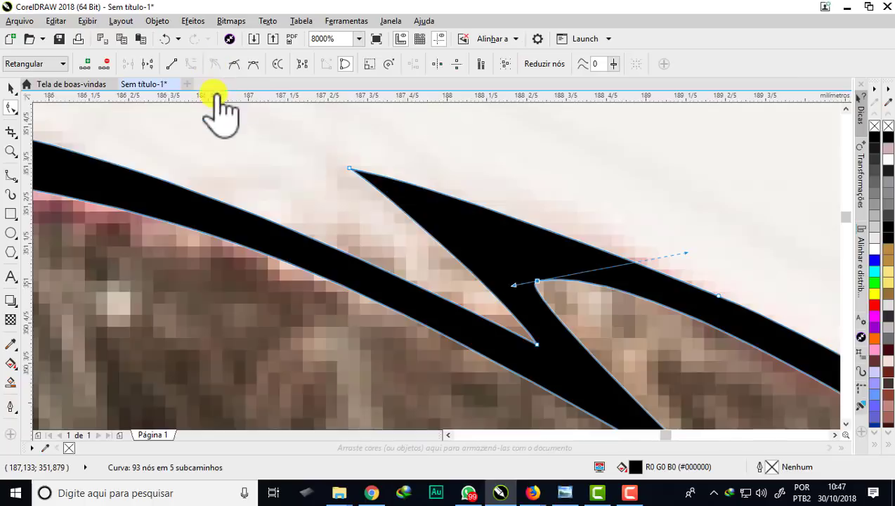
{"action": "scroll", "coordinate": [281, 124], "scroll_direction": "down", "scroll_amount": 1}
{"action": "scroll", "coordinate": [481, 189], "scroll_direction": "up", "scroll_amount": 1}
{"action": "left_click_drag", "start_coordinate": [487, 188], "coordinate": [577, 265]}
{"action": "left_click_drag", "start_coordinate": [311, 220], "coordinate": [415, 274]}
{"action": "left_click_drag", "start_coordinate": [577, 265], "coordinate": [581, 274]}
{"action": "scroll", "coordinate": [509, 218], "scroll_direction": "down", "scroll_amount": 1}
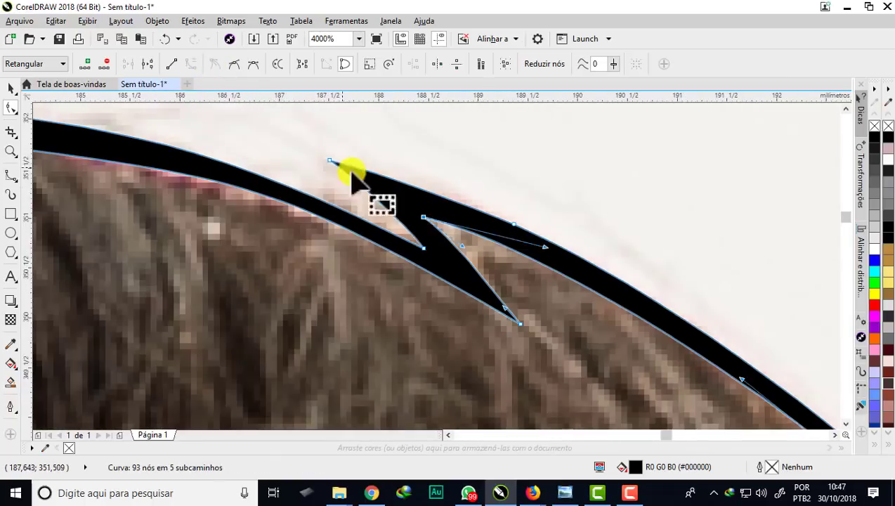
Examine the outline around the tufts on the hair's right-hand side
{"action": "scroll", "coordinate": [368, 186], "scroll_direction": "down", "scroll_amount": 2}
{"action": "scroll", "coordinate": [568, 392], "scroll_direction": "up", "scroll_amount": 2}
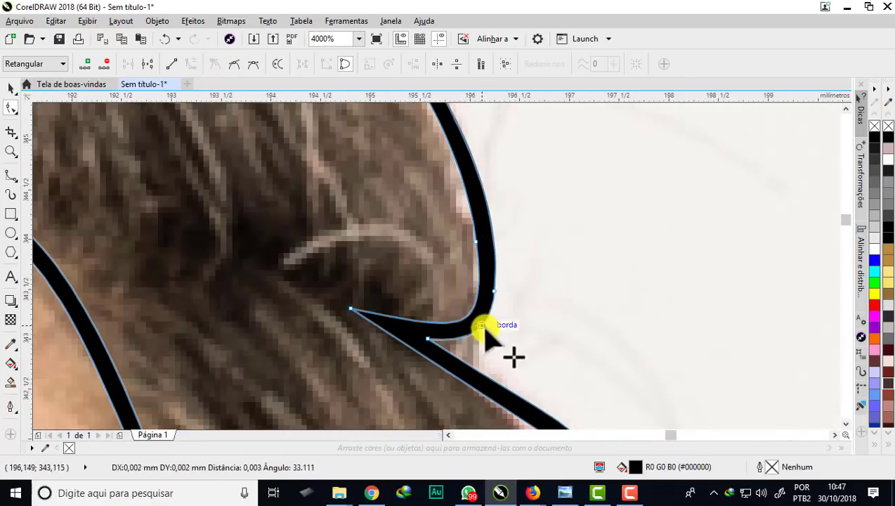
{"action": "scroll", "coordinate": [473, 288], "scroll_direction": "down", "scroll_amount": 3}
{"action": "left_click", "coordinate": [11, 88]}
{"action": "left_click", "coordinate": [444, 213]}
{"action": "scroll", "coordinate": [439, 209], "scroll_direction": "down", "scroll_amount": 1}
{"action": "scroll", "coordinate": [484, 299], "scroll_direction": "up", "scroll_amount": 1}
{"action": "scroll", "coordinate": [431, 223], "scroll_direction": "up", "scroll_amount": 1}
{"action": "left_click", "coordinate": [426, 231]}
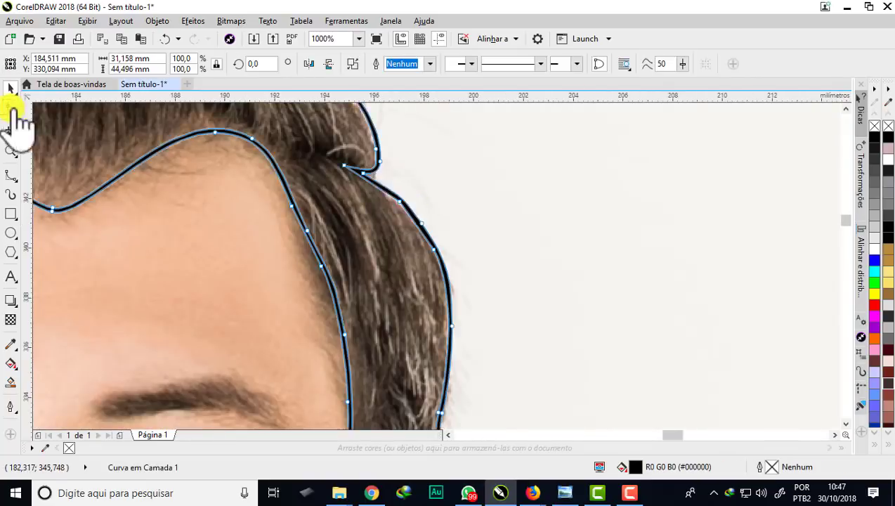
Reshape the nodes on the right-hand lower hair lock, moving the outer edge outward to thicken its upper curve
{"action": "left_click", "coordinate": [12, 106]}
{"action": "scroll", "coordinate": [455, 295], "scroll_direction": "up", "scroll_amount": 1}
{"action": "double_click", "coordinate": [411, 260]}
{"action": "left_click_drag", "start_coordinate": [411, 260], "coordinate": [394, 215]}
{"action": "left_click_drag", "start_coordinate": [439, 258], "coordinate": [444, 246]}
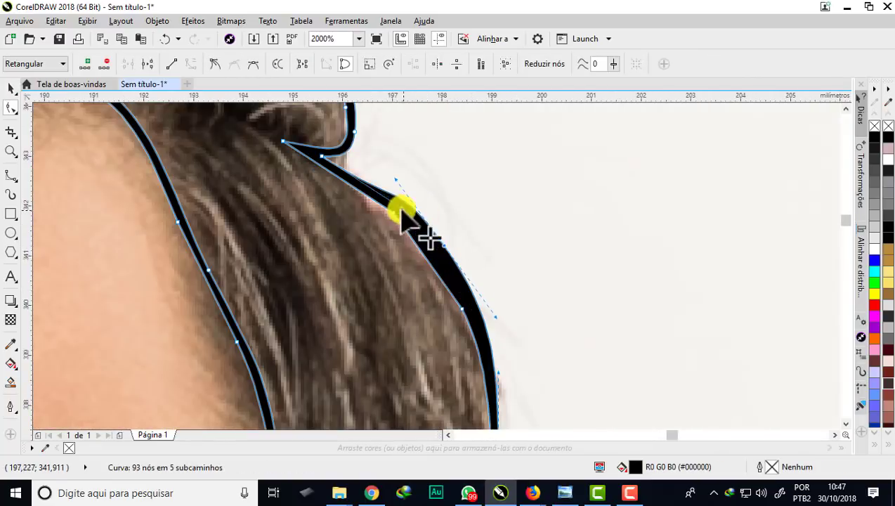
{"action": "scroll", "coordinate": [433, 221], "scroll_direction": "down", "scroll_amount": 1}
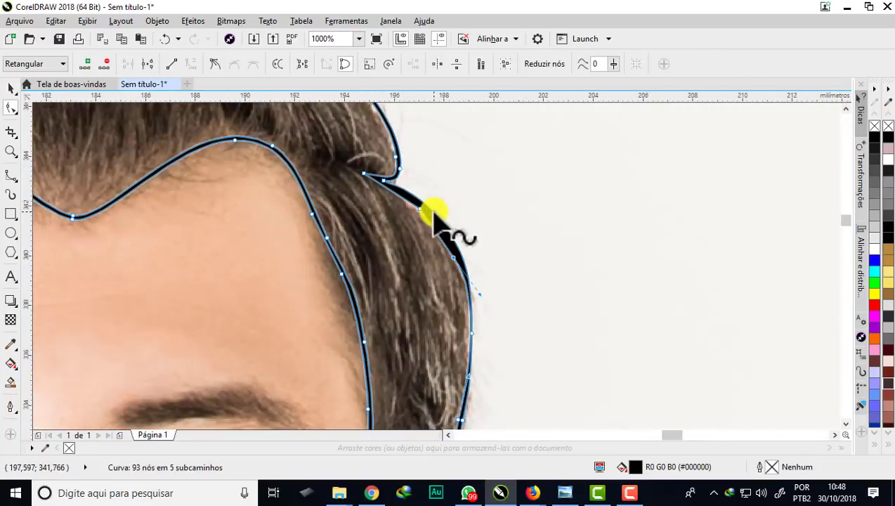
Delete surplus nodes along the side hair above the right-hand ear and adjust the remaining curve to smooth the line
{"action": "scroll", "coordinate": [451, 241], "scroll_direction": "down", "scroll_amount": 1}
{"action": "scroll", "coordinate": [456, 332], "scroll_direction": "up", "scroll_amount": 1}
{"action": "double_click", "coordinate": [451, 326]}
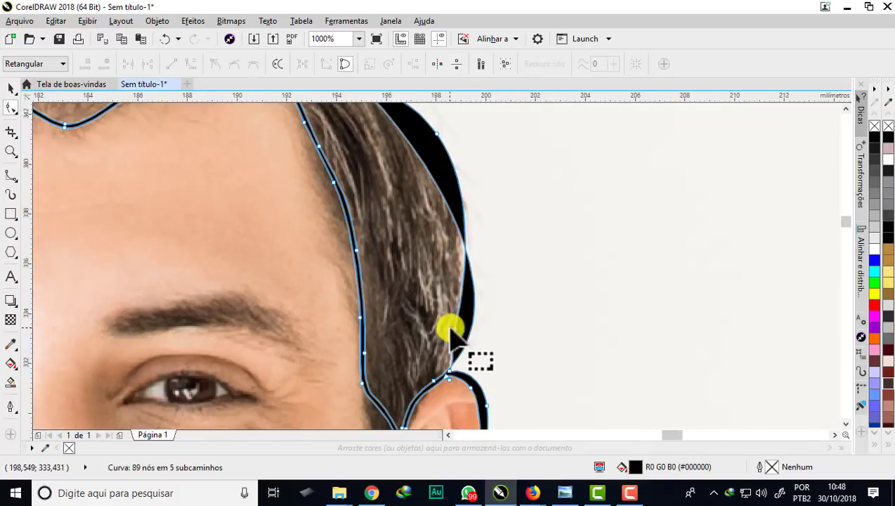
{"action": "left_click_drag", "start_coordinate": [482, 189], "coordinate": [465, 196]}
{"action": "scroll", "coordinate": [474, 205], "scroll_direction": "down", "scroll_amount": 2}
{"action": "scroll", "coordinate": [457, 180], "scroll_direction": "up", "scroll_amount": 3}
{"action": "left_click_drag", "start_coordinate": [575, 323], "coordinate": [550, 270]}
{"action": "scroll", "coordinate": [490, 211], "scroll_direction": "down", "scroll_amount": 2}
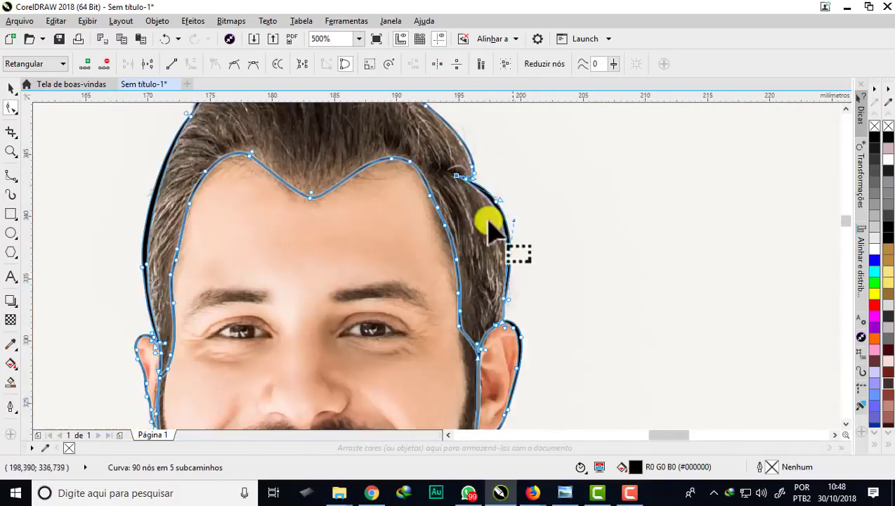
Adjust the outer edge of the hair's left-hand side slightly to refine the thickness of its upper curve
{"action": "scroll", "coordinate": [489, 219], "scroll_direction": "up", "scroll_amount": 1}
{"action": "scroll", "coordinate": [419, 155], "scroll_direction": "down", "scroll_amount": 1}
{"action": "left_click", "coordinate": [11, 89]}
{"action": "scroll", "coordinate": [449, 151], "scroll_direction": "up", "scroll_amount": 1}
{"action": "scroll", "coordinate": [460, 165], "scroll_direction": "down", "scroll_amount": 3}
{"action": "scroll", "coordinate": [395, 160], "scroll_direction": "up", "scroll_amount": 2}
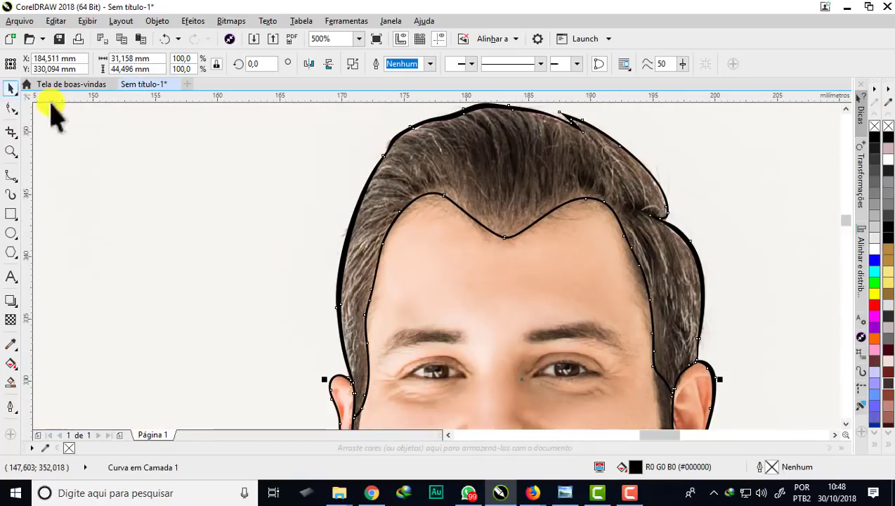
{"action": "left_click", "coordinate": [10, 107]}
{"action": "scroll", "coordinate": [347, 263], "scroll_direction": "up", "scroll_amount": 1}
{"action": "left_click_drag", "start_coordinate": [341, 233], "coordinate": [340, 230]}
{"action": "scroll", "coordinate": [340, 215], "scroll_direction": "down", "scroll_amount": 1}
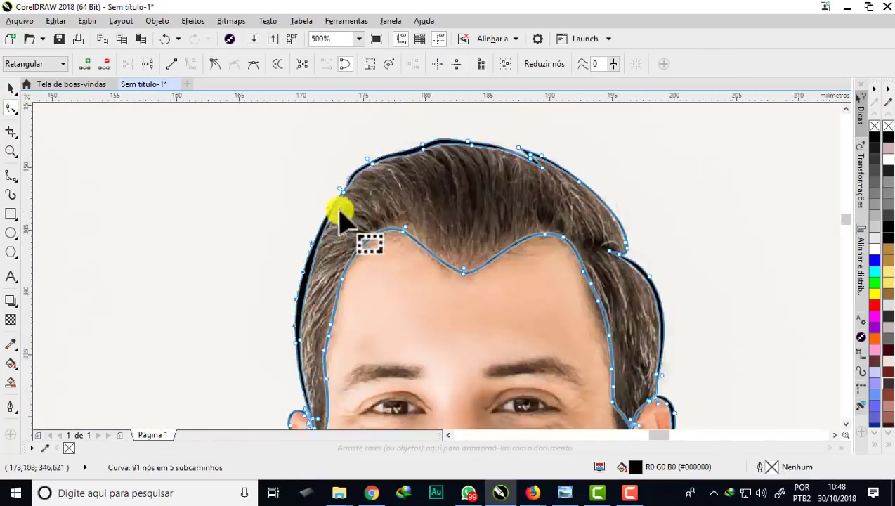
Pull the outer edge of the upper right-hand hair tuft outward to thicken its line
{"action": "scroll", "coordinate": [345, 207], "scroll_direction": "down", "scroll_amount": 1}
{"action": "scroll", "coordinate": [353, 214], "scroll_direction": "up", "scroll_amount": 1}
{"action": "scroll", "coordinate": [615, 176], "scroll_direction": "up", "scroll_amount": 2}
{"action": "left_click_drag", "start_coordinate": [505, 229], "coordinate": [520, 229]}
{"action": "scroll", "coordinate": [483, 201], "scroll_direction": "down", "scroll_amount": 1}
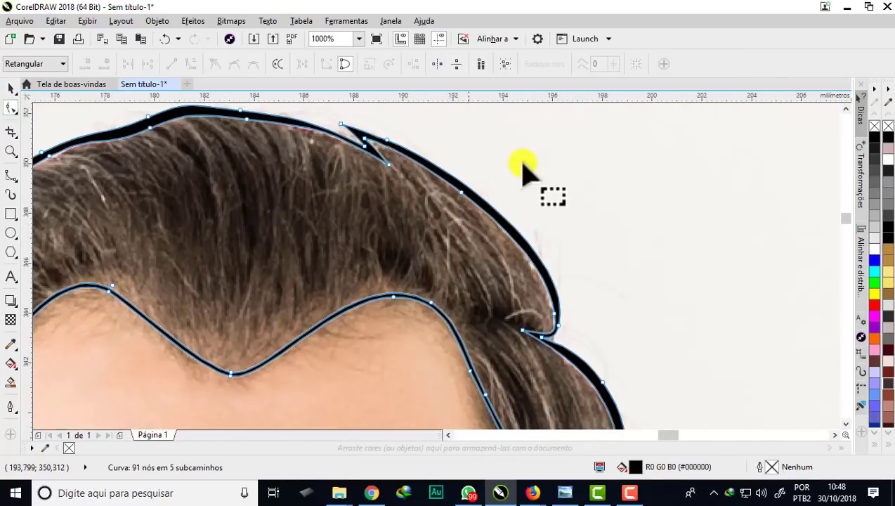
Move the outer-edge nodes at the top of the left-hand ear outward to thicken its upper curve
{"action": "left_click", "coordinate": [11, 88]}
{"action": "scroll", "coordinate": [469, 149], "scroll_direction": "down", "scroll_amount": 1}
{"action": "scroll", "coordinate": [464, 140], "scroll_direction": "down", "scroll_amount": 1}
{"action": "left_click", "coordinate": [621, 262]}
{"action": "scroll", "coordinate": [324, 270], "scroll_direction": "up", "scroll_amount": 1}
{"action": "scroll", "coordinate": [324, 274], "scroll_direction": "up", "scroll_amount": 3}
{"action": "left_click", "coordinate": [323, 251]}
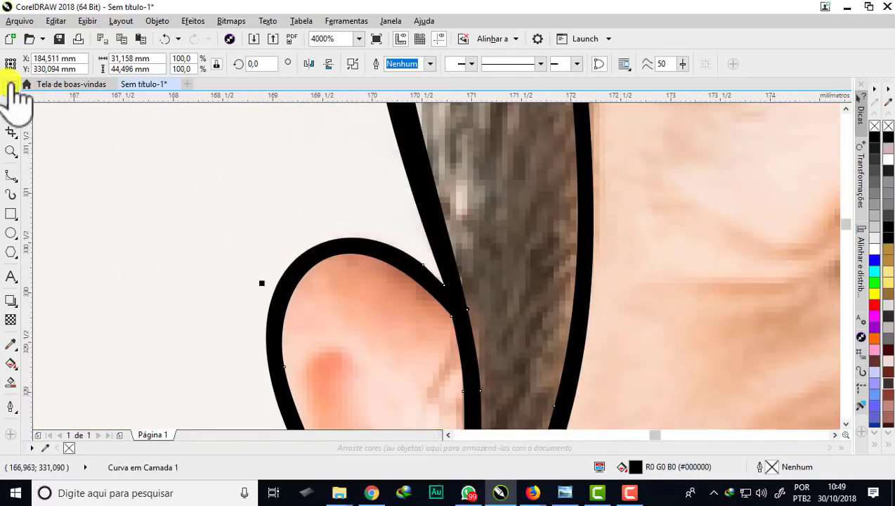
{"action": "left_click", "coordinate": [10, 107]}
{"action": "left_click_drag", "start_coordinate": [299, 257], "coordinate": [289, 248]}
{"action": "left_click_drag", "start_coordinate": [422, 265], "coordinate": [423, 256]}
Adjust more outer-edge points around the ear outline and its junction with the jaw to vary the line thickness
{"action": "scroll", "coordinate": [423, 257], "scroll_direction": "down", "scroll_amount": 1}
{"action": "scroll", "coordinate": [443, 281], "scroll_direction": "up", "scroll_amount": 2}
{"action": "left_click_drag", "start_coordinate": [362, 189], "coordinate": [376, 215]}
{"action": "scroll", "coordinate": [376, 215], "scroll_direction": "down", "scroll_amount": 3}
{"action": "scroll", "coordinate": [370, 323], "scroll_direction": "up", "scroll_amount": 2}
{"action": "left_click_drag", "start_coordinate": [303, 249], "coordinate": [302, 257]}
{"action": "scroll", "coordinate": [304, 262], "scroll_direction": "down", "scroll_amount": 2}
{"action": "scroll", "coordinate": [327, 365], "scroll_direction": "up", "scroll_amount": 2}
{"action": "scroll", "coordinate": [239, 264], "scroll_direction": "down", "scroll_amount": 2}
{"action": "left_click_drag", "start_coordinate": [310, 330], "coordinate": [289, 351]}
{"action": "scroll", "coordinate": [202, 163], "scroll_direction": "down", "scroll_amount": 1}
{"action": "scroll", "coordinate": [213, 196], "scroll_direction": "up", "scroll_amount": 1}
{"action": "scroll", "coordinate": [240, 282], "scroll_direction": "up", "scroll_amount": 1}
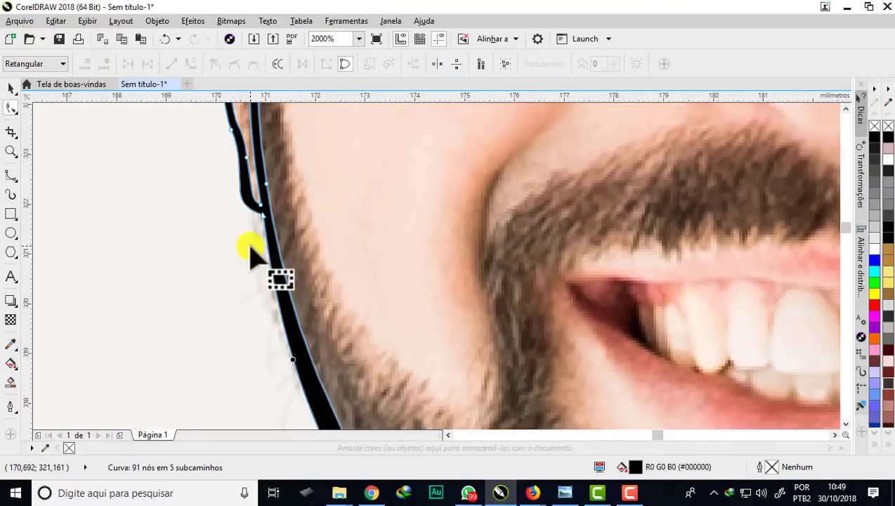
Fine-tune the outer edge of the jaw outline under the beard with small curve adjustments
{"action": "scroll", "coordinate": [250, 247], "scroll_direction": "down", "scroll_amount": 3}
{"action": "scroll", "coordinate": [271, 321], "scroll_direction": "up", "scroll_amount": 2}
{"action": "left_click_drag", "start_coordinate": [357, 308], "coordinate": [356, 303]}
{"action": "scroll", "coordinate": [356, 303], "scroll_direction": "down", "scroll_amount": 3}
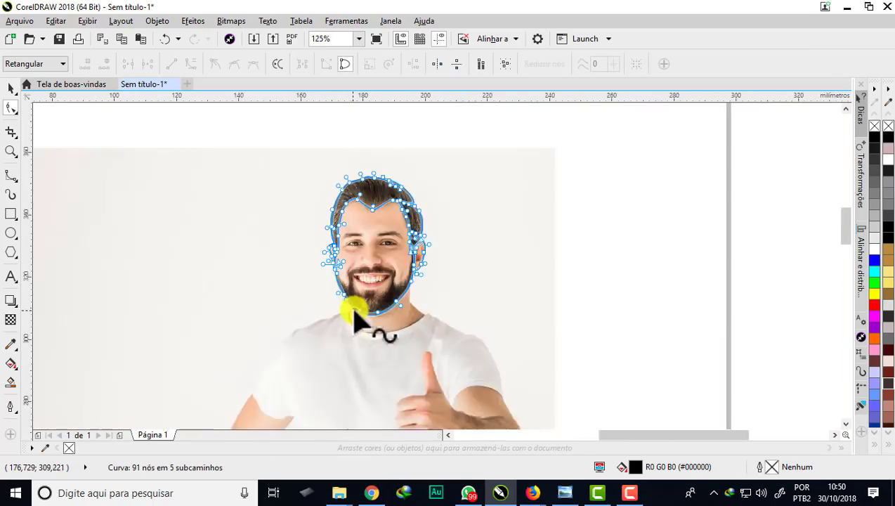
{"action": "scroll", "coordinate": [493, 379], "scroll_direction": "up", "scroll_amount": 3}
{"action": "scroll", "coordinate": [463, 359], "scroll_direction": "down", "scroll_amount": 2}
{"action": "scroll", "coordinate": [441, 360], "scroll_direction": "up", "scroll_amount": 3}
{"action": "left_click_drag", "start_coordinate": [382, 376], "coordinate": [387, 383]}
{"action": "scroll", "coordinate": [413, 316], "scroll_direction": "down", "scroll_amount": 3}
{"action": "scroll", "coordinate": [351, 109], "scroll_direction": "up", "scroll_amount": 1}
{"action": "scroll", "coordinate": [375, 157], "scroll_direction": "down", "scroll_amount": 2}
{"action": "scroll", "coordinate": [371, 149], "scroll_direction": "up", "scroll_amount": 2}
{"action": "scroll", "coordinate": [372, 158], "scroll_direction": "down", "scroll_amount": 2}
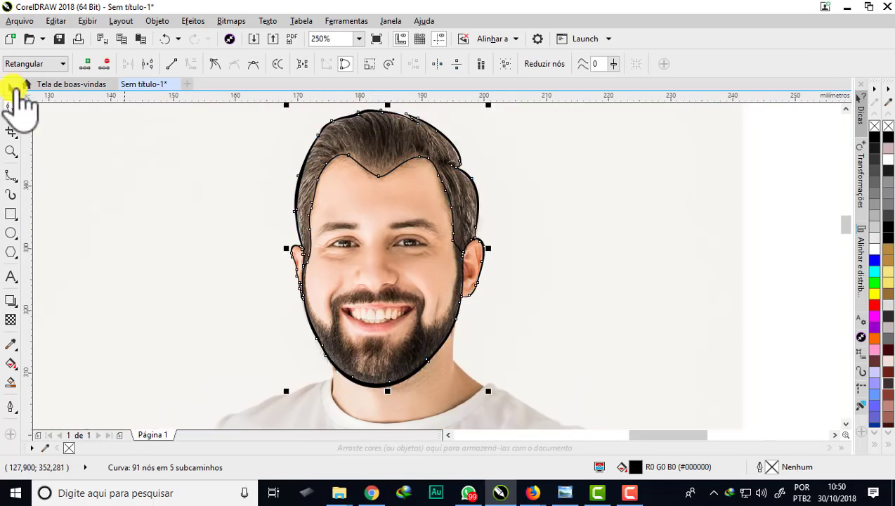
Deselect the outline and examine the line thickness around the whole head
{"action": "left_click", "coordinate": [11, 88]}
{"action": "scroll", "coordinate": [493, 279], "scroll_direction": "up", "scroll_amount": 2}
{"action": "scroll", "coordinate": [450, 231], "scroll_direction": "down", "scroll_amount": 1}
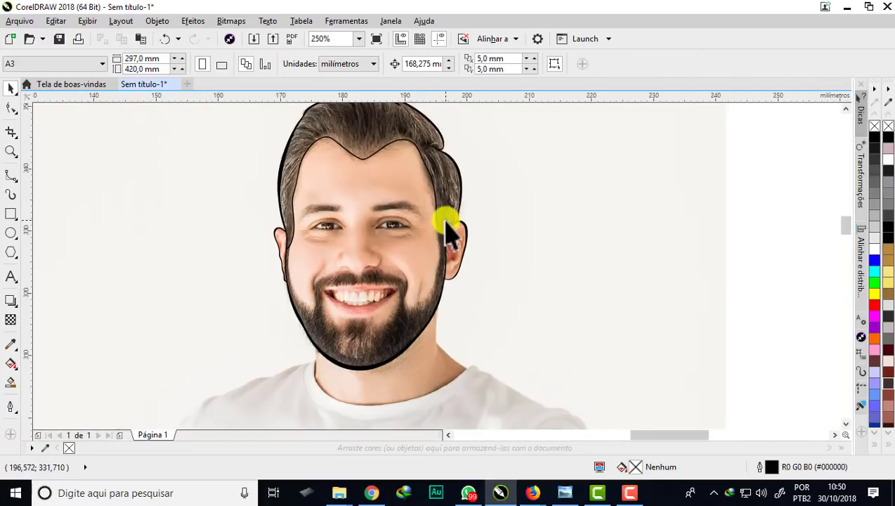
{"action": "scroll", "coordinate": [415, 340], "scroll_direction": "up", "scroll_amount": 1}
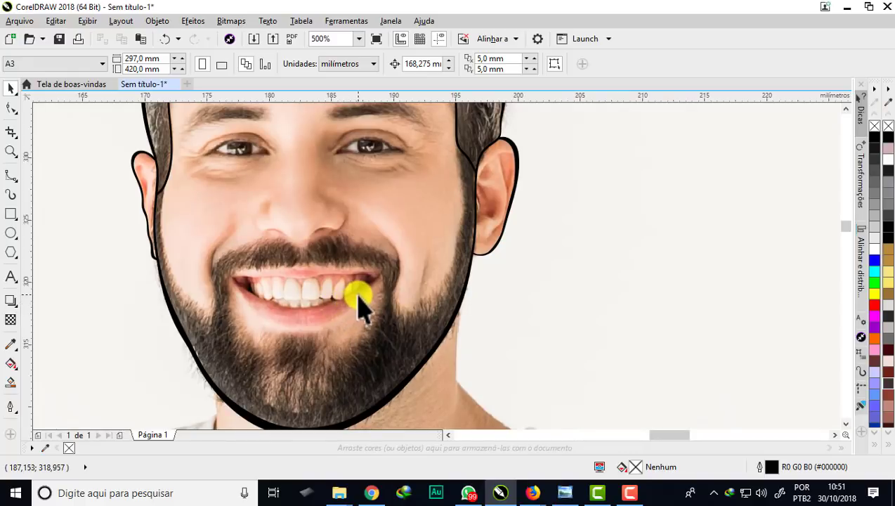
{"action": "scroll", "coordinate": [359, 298], "scroll_direction": "down", "scroll_amount": 2}
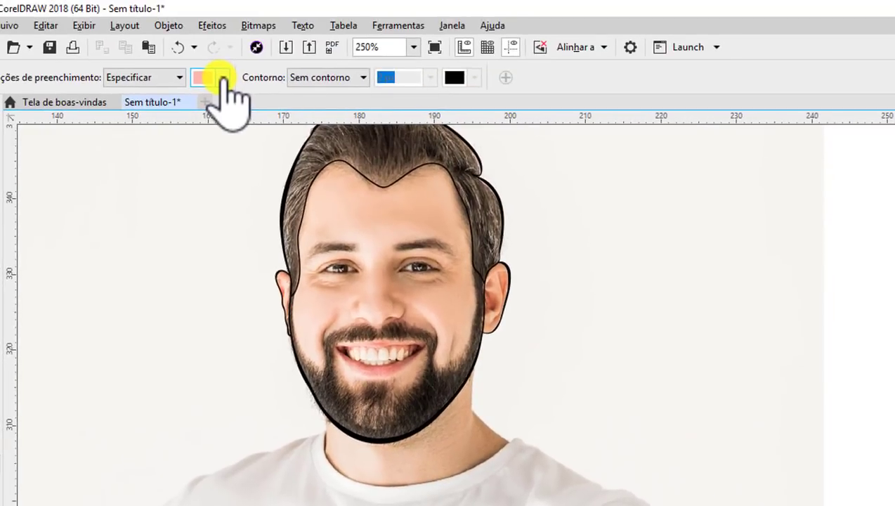
Sample the forehead's skin tone #F4C5AB as the Smart Fill colour and fill the face area with it
{"action": "left_click", "coordinate": [222, 77]}
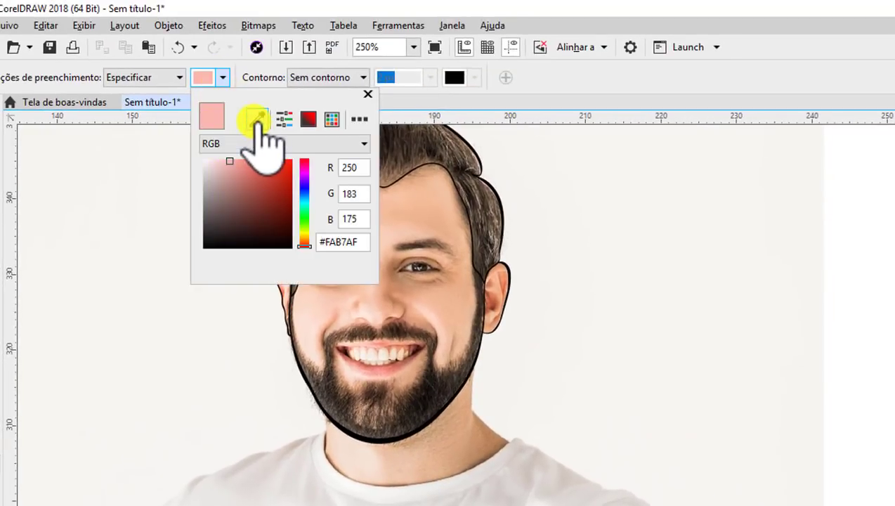
{"action": "left_click", "coordinate": [257, 120]}
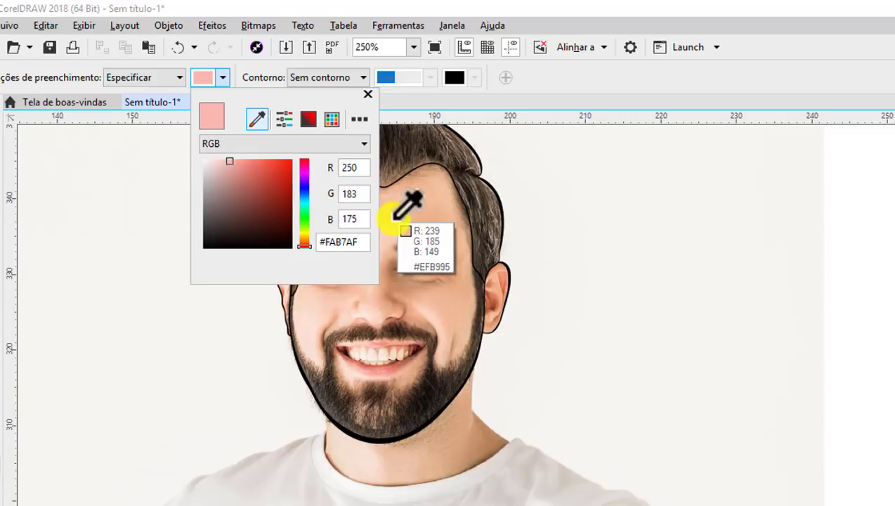
{"action": "left_click", "coordinate": [390, 227]}
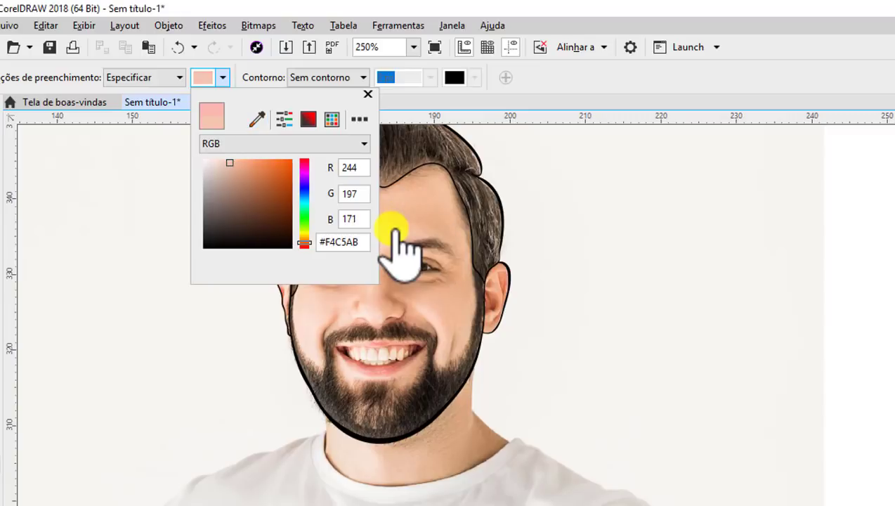
{"action": "left_click", "coordinate": [392, 222]}
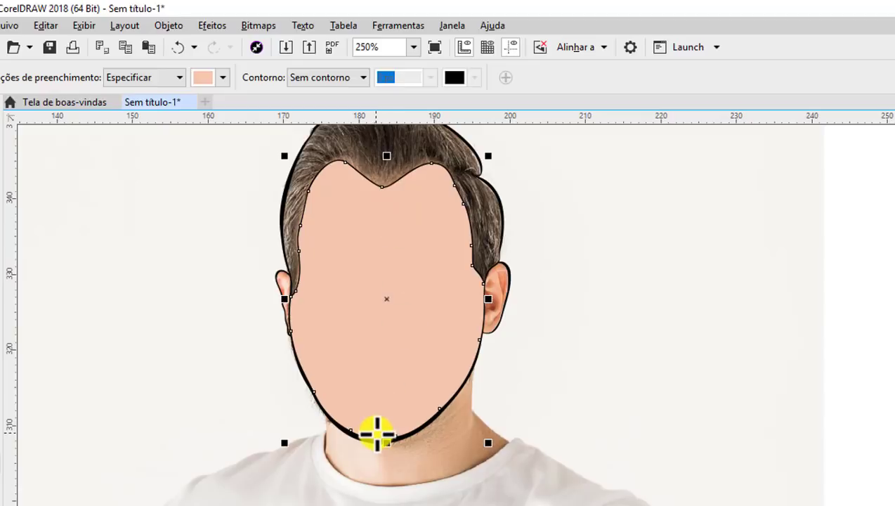
{"action": "scroll", "coordinate": [378, 434], "scroll_direction": "up", "scroll_amount": 4}
{"action": "scroll", "coordinate": [380, 429], "scroll_direction": "down", "scroll_amount": 4}
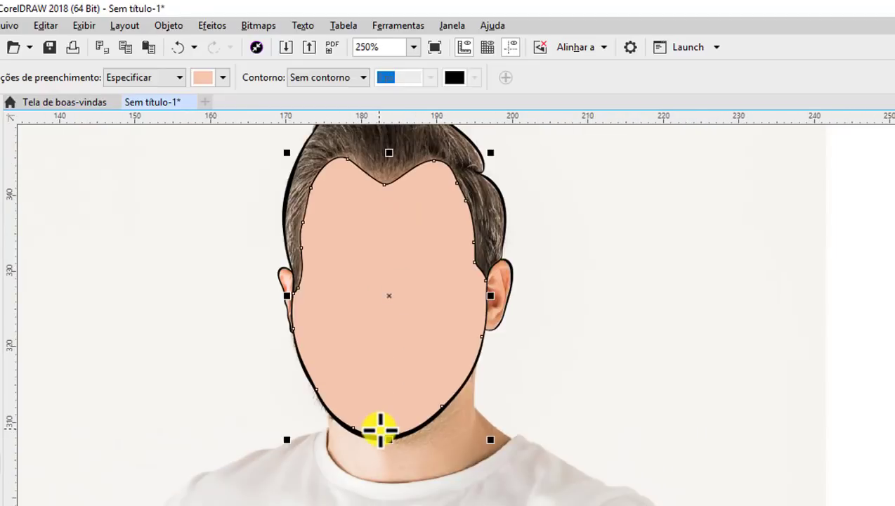
Sample the hair's dark brown #43372B as the Smart Fill colour and fill the hair area with it
{"action": "scroll", "coordinate": [380, 430], "scroll_direction": "down", "scroll_amount": 4}
{"action": "scroll", "coordinate": [379, 365], "scroll_direction": "up", "scroll_amount": 8}
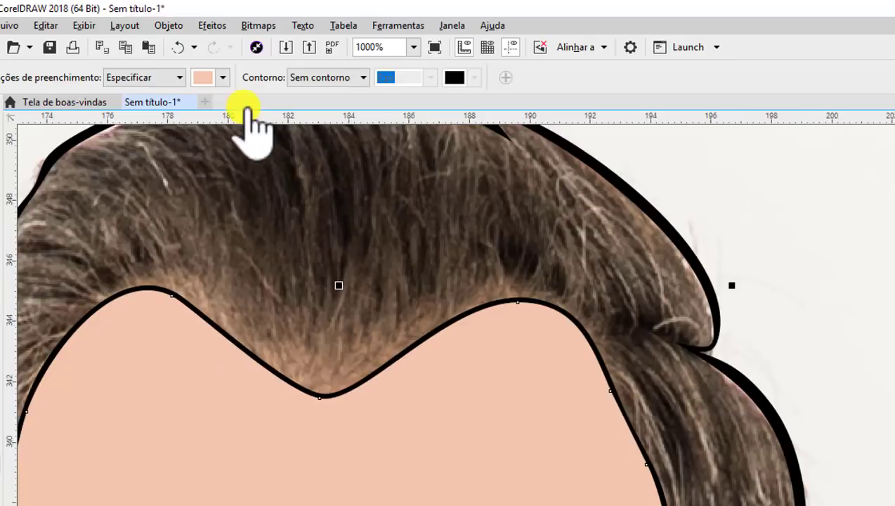
{"action": "left_click", "coordinate": [223, 78]}
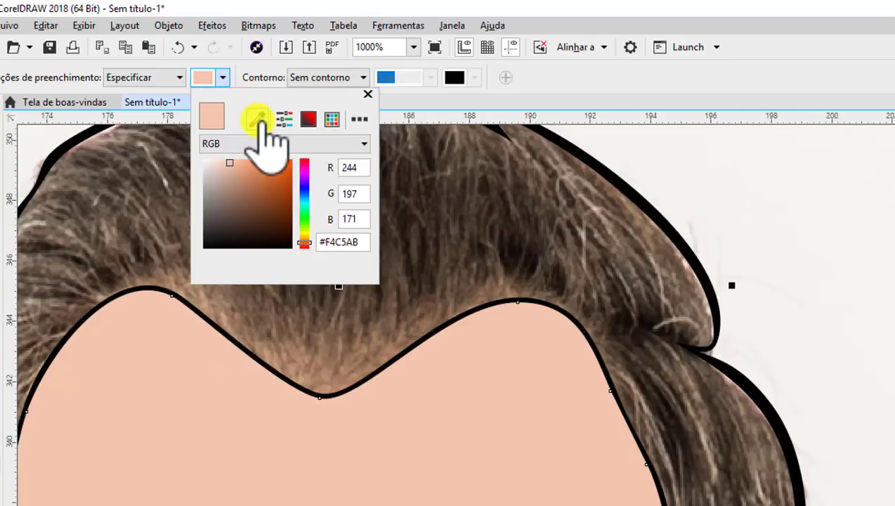
{"action": "left_click", "coordinate": [257, 119]}
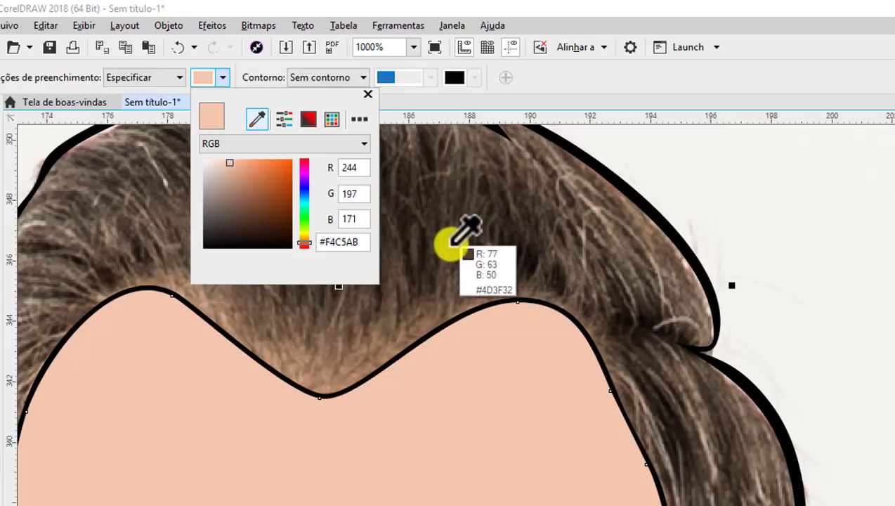
{"action": "left_click", "coordinate": [445, 232]}
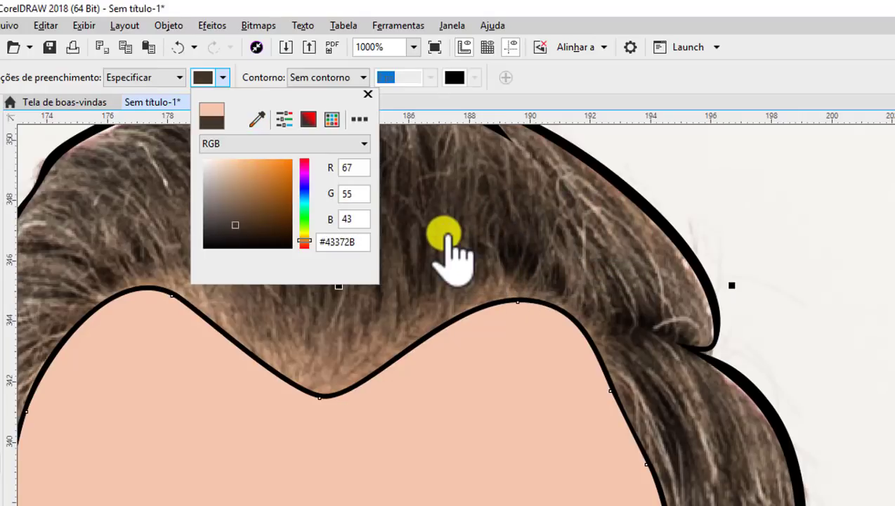
{"action": "left_click", "coordinate": [445, 234]}
{"action": "left_click", "coordinate": [445, 233]}
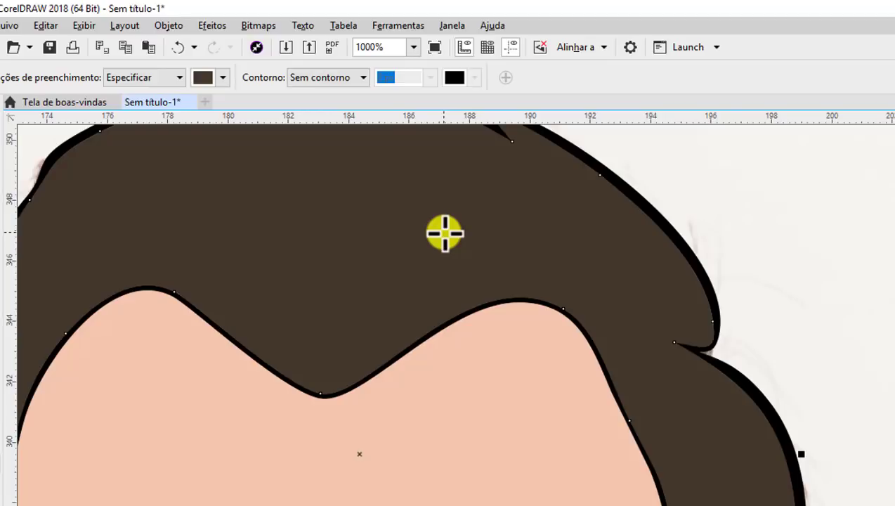
{"action": "scroll", "coordinate": [437, 225], "scroll_direction": "down", "scroll_amount": 4}
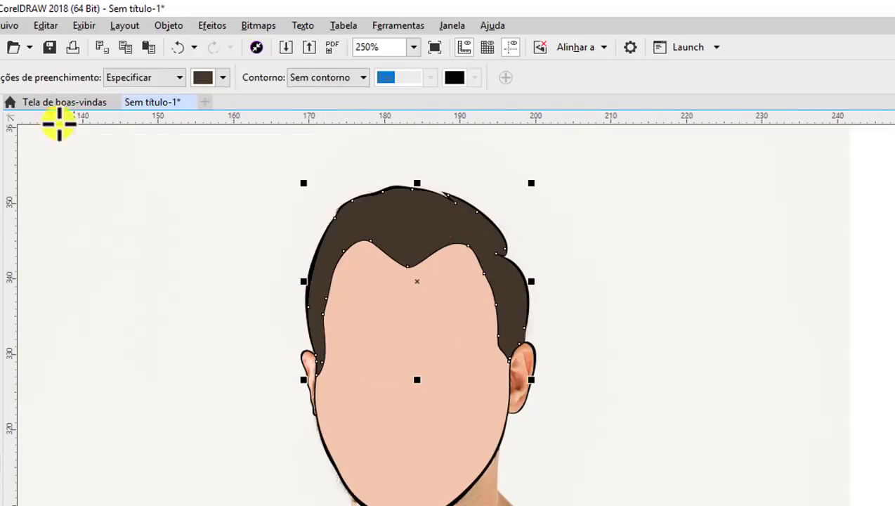
Examine the hair fill's edges at both sideburn tips and where the outlines meet the ears
{"action": "left_click", "coordinate": [6, 136]}
{"action": "scroll", "coordinate": [505, 354], "scroll_direction": "up", "scroll_amount": 2}
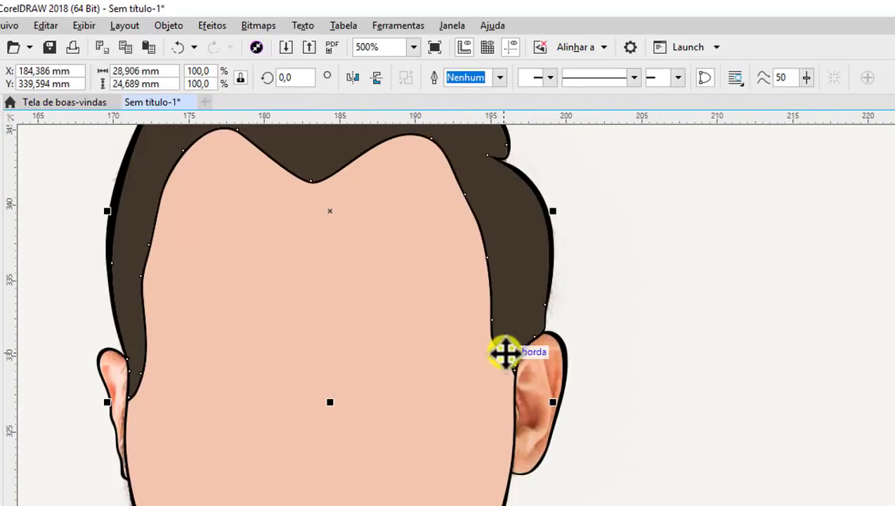
{"action": "scroll", "coordinate": [493, 341], "scroll_direction": "down", "scroll_amount": 2}
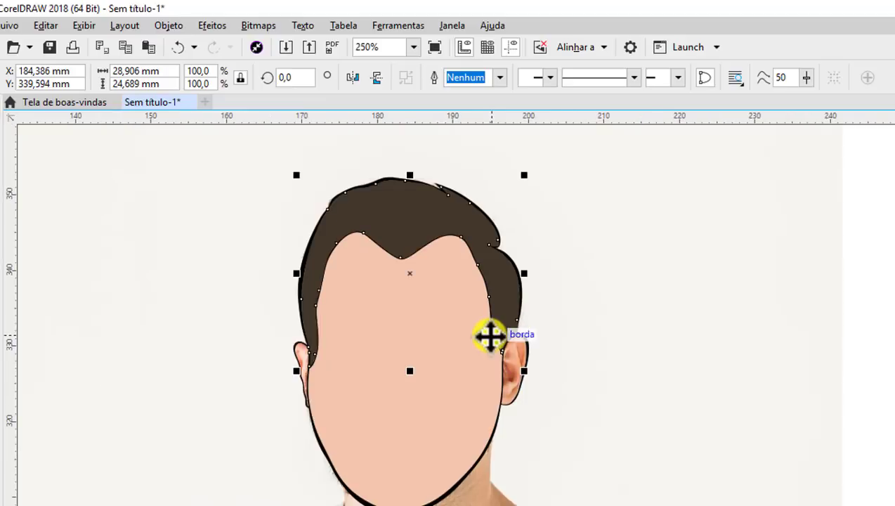
{"action": "scroll", "coordinate": [501, 354], "scroll_direction": "up", "scroll_amount": 6}
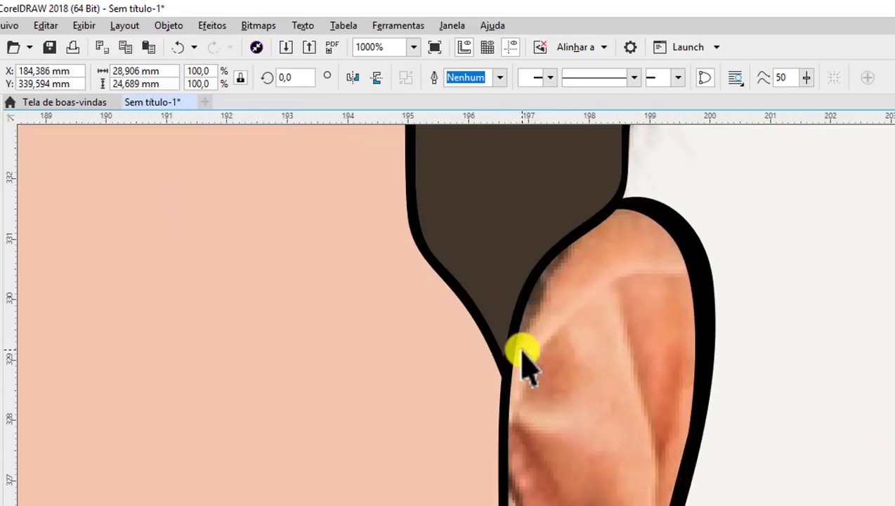
{"action": "scroll", "coordinate": [467, 371], "scroll_direction": "up", "scroll_amount": 4}
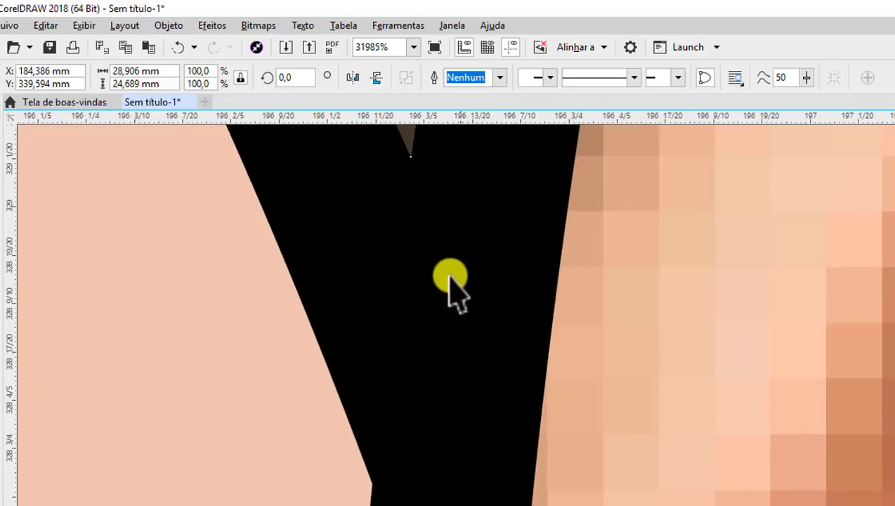
{"action": "scroll", "coordinate": [461, 241], "scroll_direction": "down", "scroll_amount": 7}
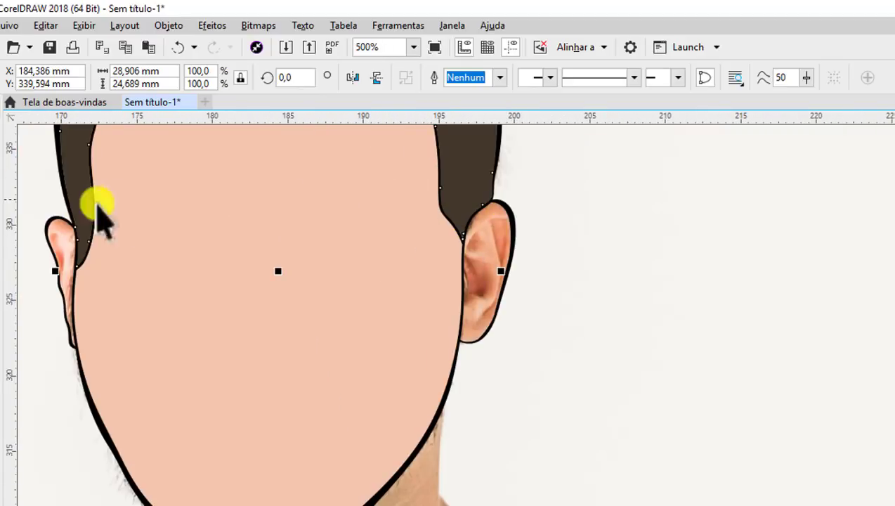
{"action": "scroll", "coordinate": [60, 235], "scroll_direction": "up", "scroll_amount": 3}
{"action": "scroll", "coordinate": [199, 220], "scroll_direction": "down", "scroll_amount": 2}
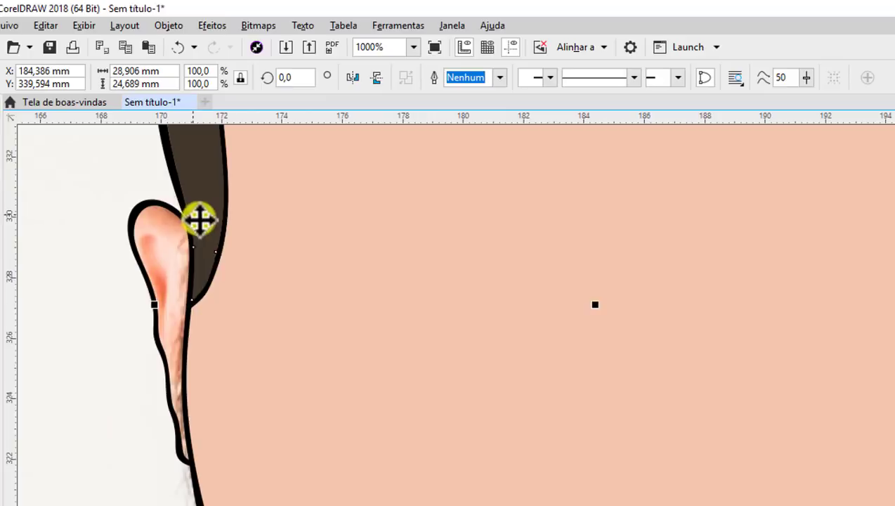
{"action": "scroll", "coordinate": [191, 320], "scroll_direction": "up", "scroll_amount": 1}
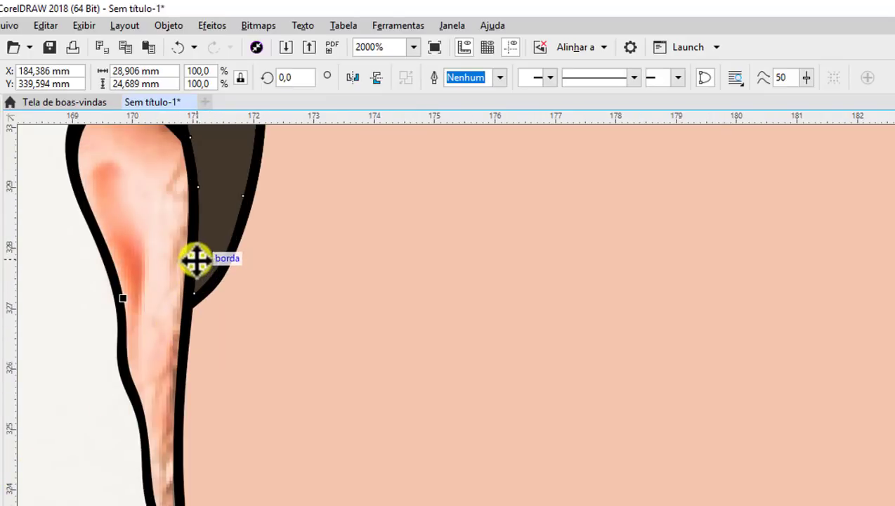
{"action": "scroll", "coordinate": [197, 260], "scroll_direction": "down", "scroll_amount": 2}
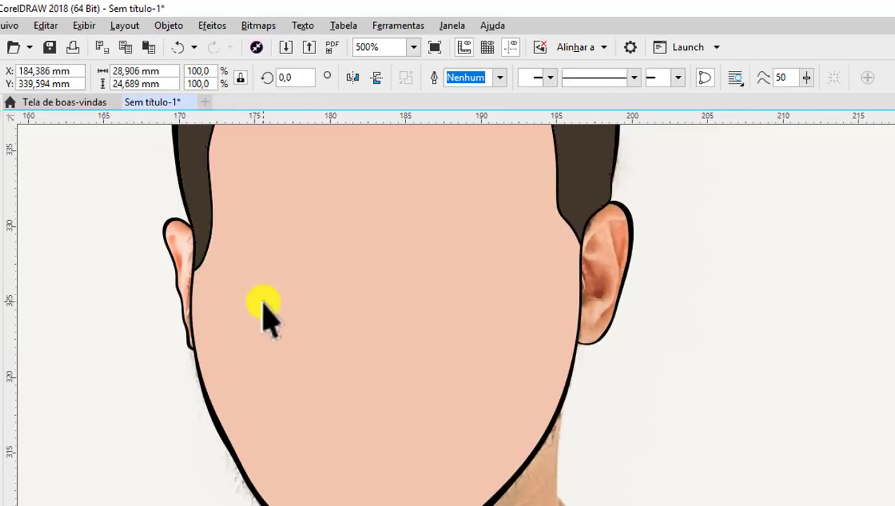
{"action": "scroll", "coordinate": [420, 276], "scroll_direction": "down", "scroll_amount": 1}
{"action": "scroll", "coordinate": [421, 263], "scroll_direction": "up", "scroll_amount": 2}
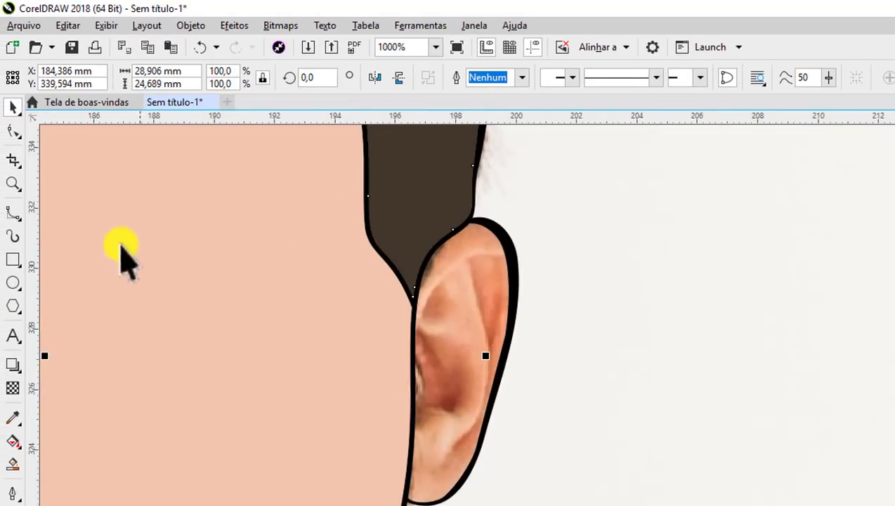
Sample the face's skin tone #F4C5AB as the Smart Fill colour and fill the larger ear with it
{"action": "left_click", "coordinate": [14, 464]}
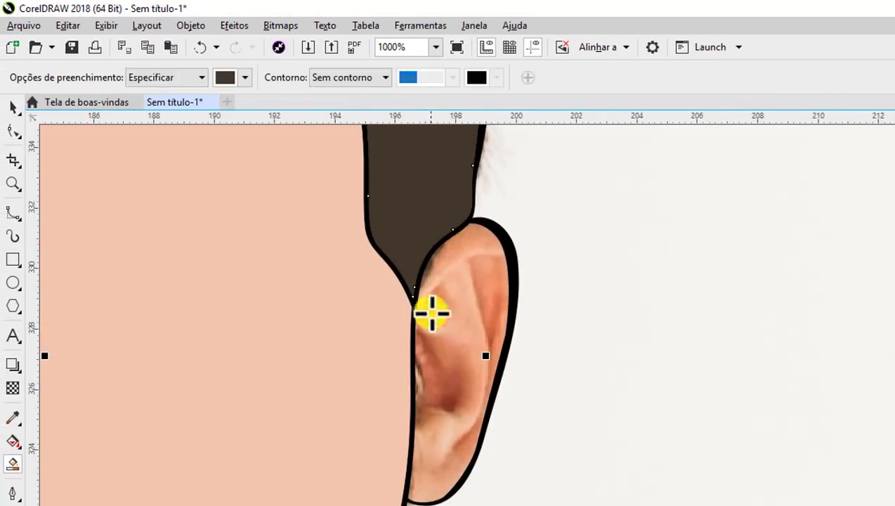
{"action": "left_click", "coordinate": [243, 78]}
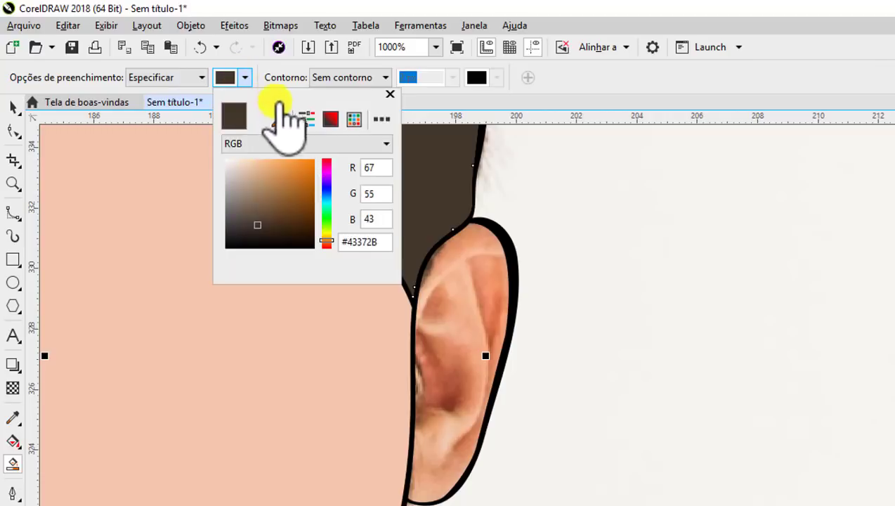
{"action": "left_click", "coordinate": [279, 119]}
{"action": "left_click", "coordinate": [303, 366]}
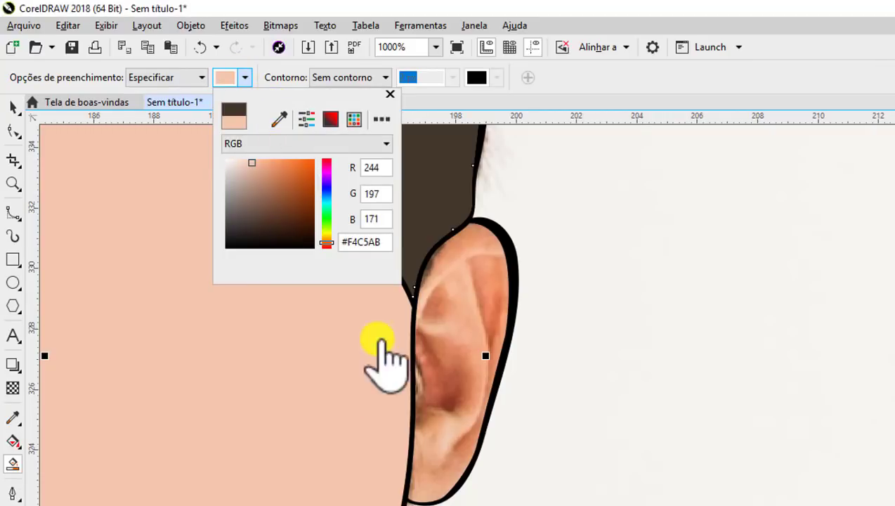
{"action": "left_click", "coordinate": [448, 288]}
{"action": "scroll", "coordinate": [461, 286], "scroll_direction": "down", "scroll_amount": 3}
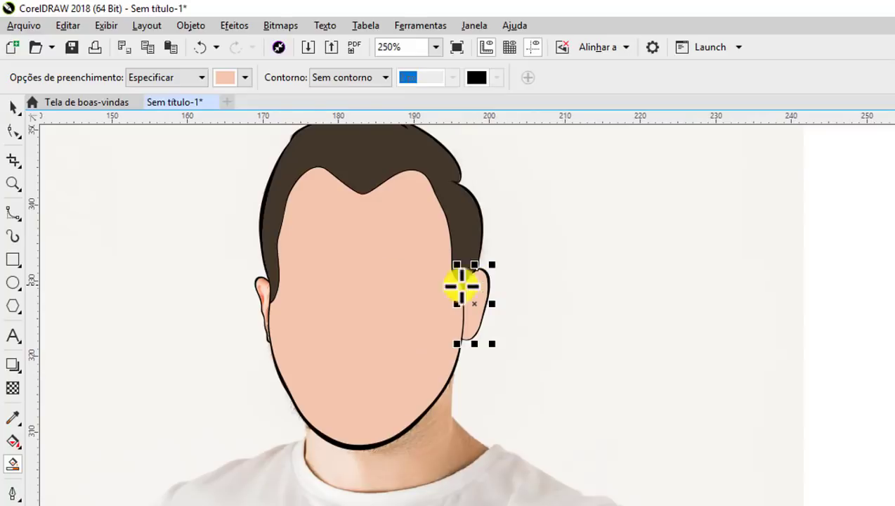
Fill the narrower ear on the other side of the head with the same skin tone and deselect it
{"action": "scroll", "coordinate": [256, 306], "scroll_direction": "up", "scroll_amount": 3}
{"action": "left_click", "coordinate": [273, 265]}
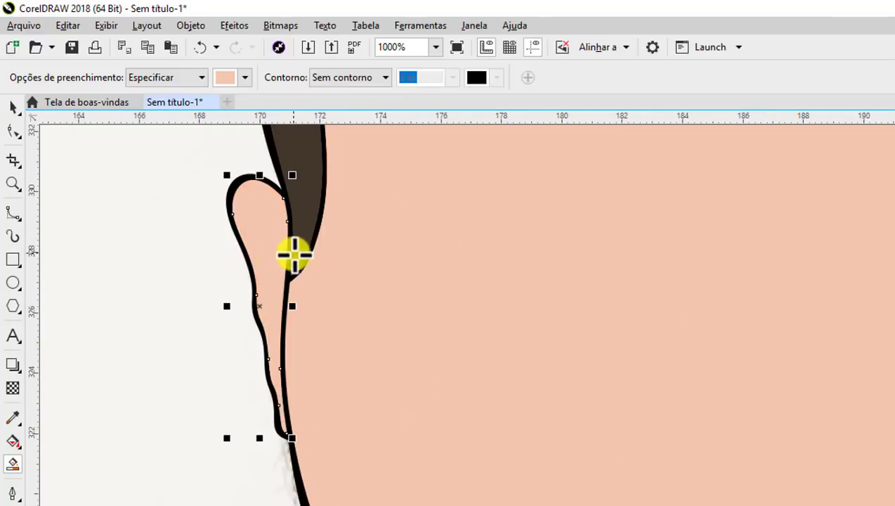
{"action": "scroll", "coordinate": [293, 255], "scroll_direction": "down", "scroll_amount": 3}
{"action": "scroll", "coordinate": [383, 344], "scroll_direction": "down", "scroll_amount": 2}
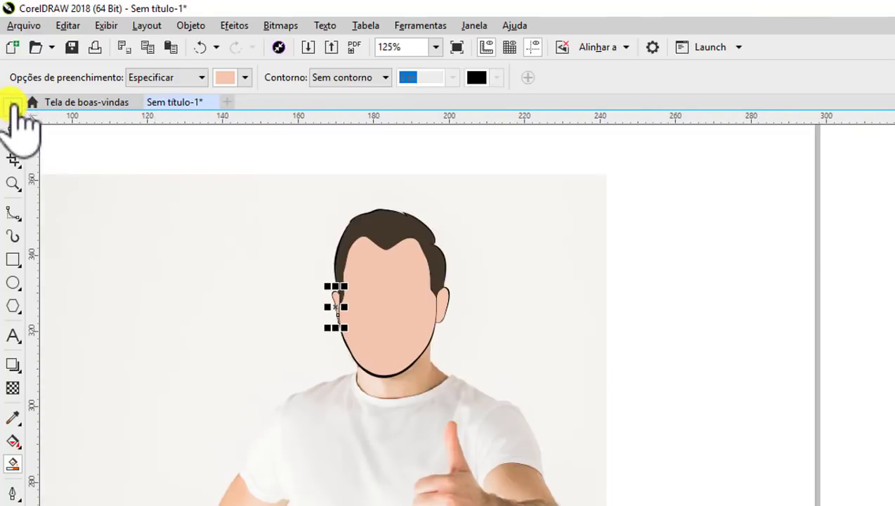
{"action": "left_click", "coordinate": [14, 107]}
{"action": "left_click", "coordinate": [216, 211]}
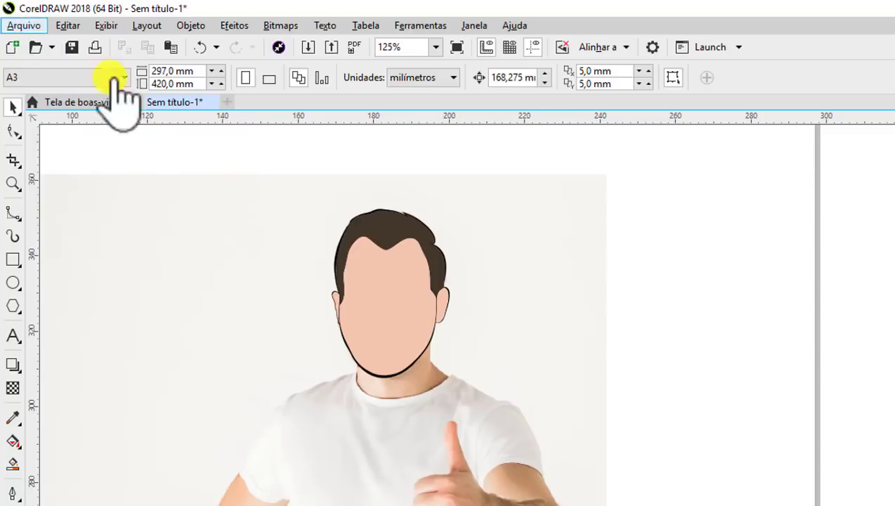
{"action": "scroll", "coordinate": [333, 304], "scroll_direction": "up", "scroll_amount": 2}
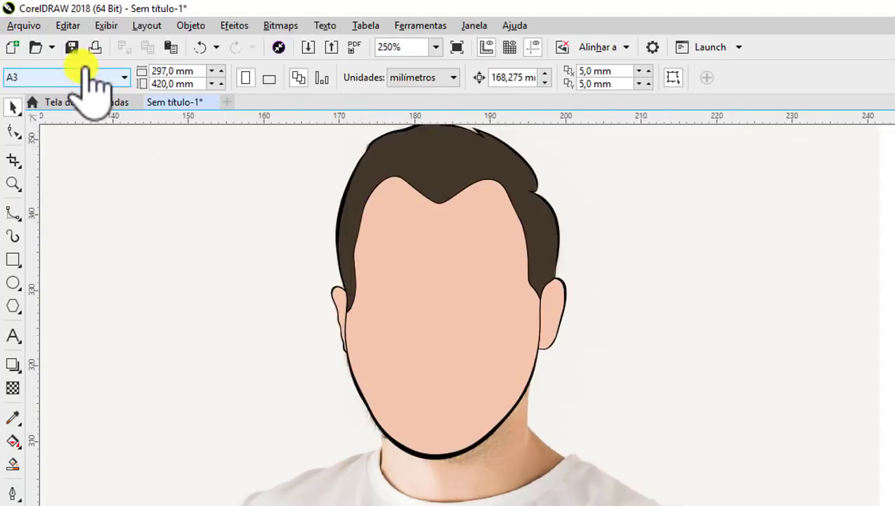
Save the drawing in the AULAS folder as a CDR file named caricaturas
{"action": "left_click", "coordinate": [35, 29]}
{"action": "left_click", "coordinate": [67, 180]}
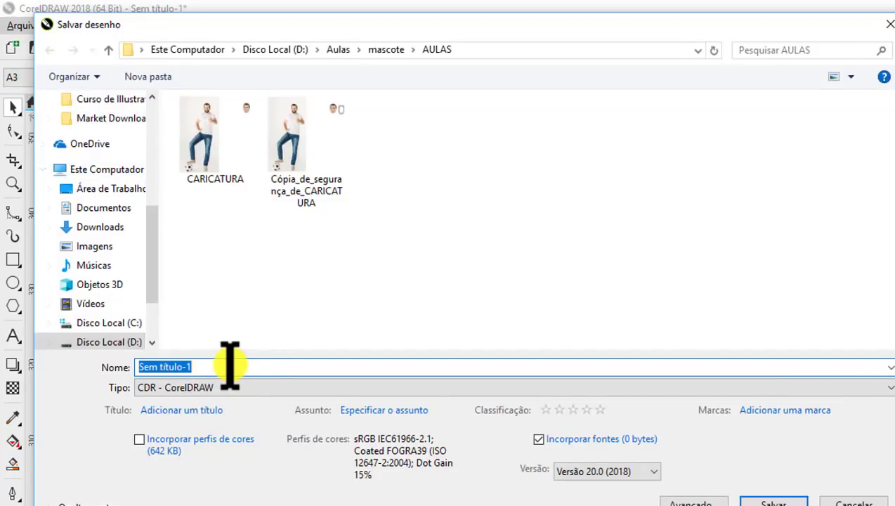
{"action": "type", "text": "caricatur"}
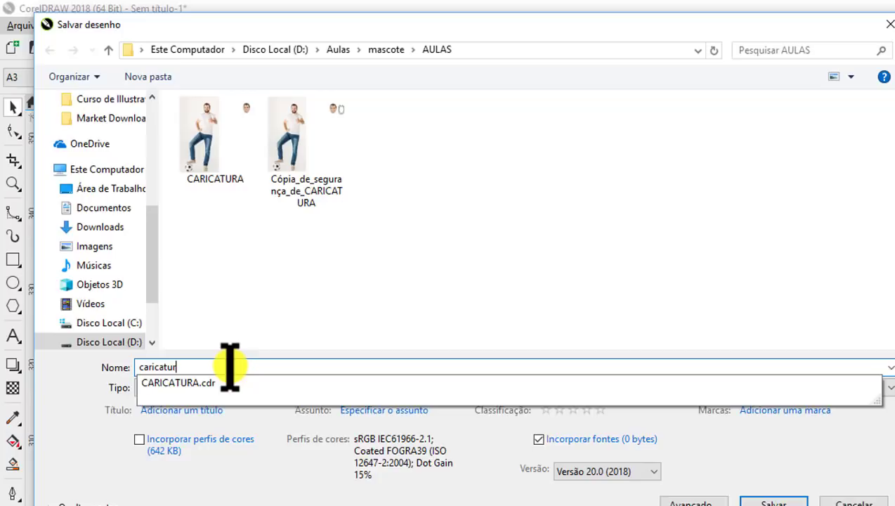
{"action": "type", "text": "as"}
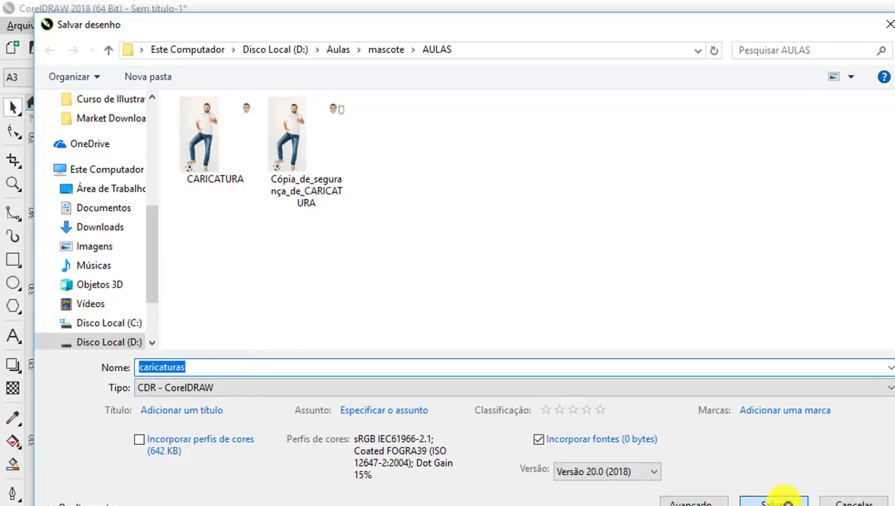
{"action": "left_click", "coordinate": [775, 502]}
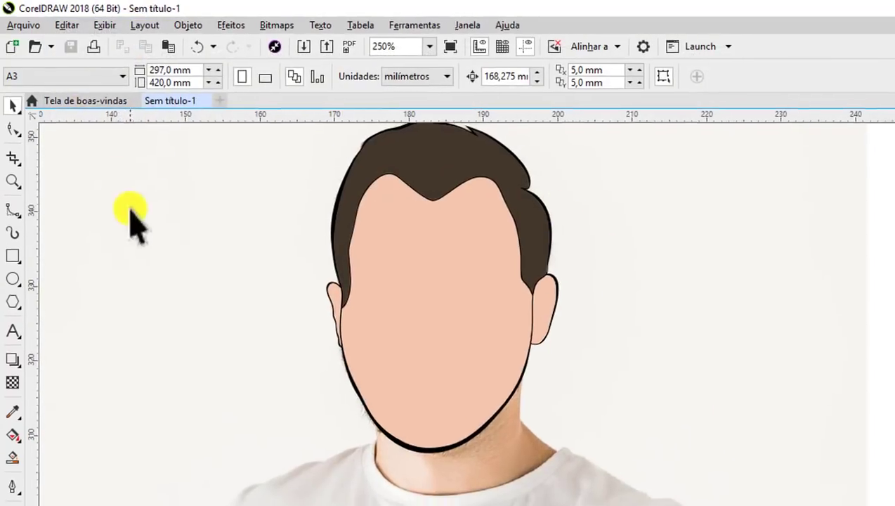
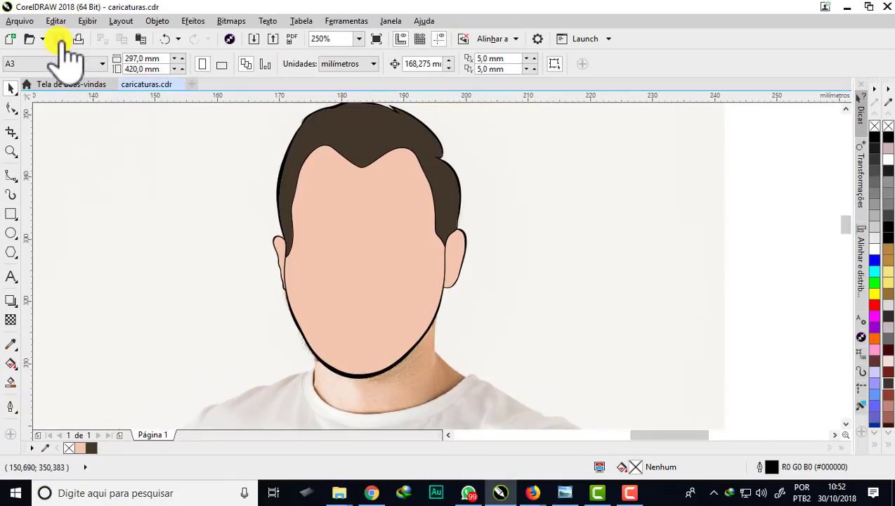
Shift the photo and the traced head together 168.275 mm to the left
{"action": "scroll", "coordinate": [549, 264], "scroll_direction": "down", "scroll_amount": 5}
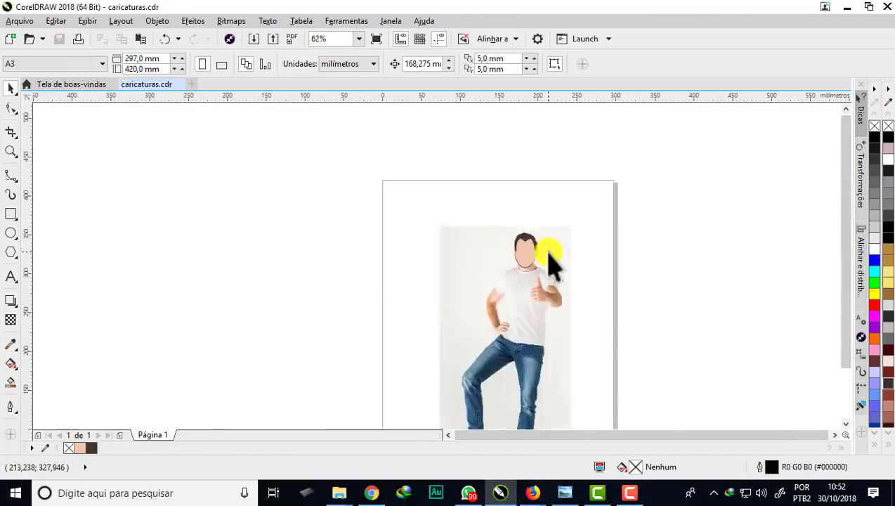
{"action": "scroll", "coordinate": [549, 264], "scroll_direction": "up", "scroll_amount": 5}
{"action": "scroll", "coordinate": [503, 170], "scroll_direction": "down", "scroll_amount": 3}
{"action": "left_click", "coordinate": [504, 170]}
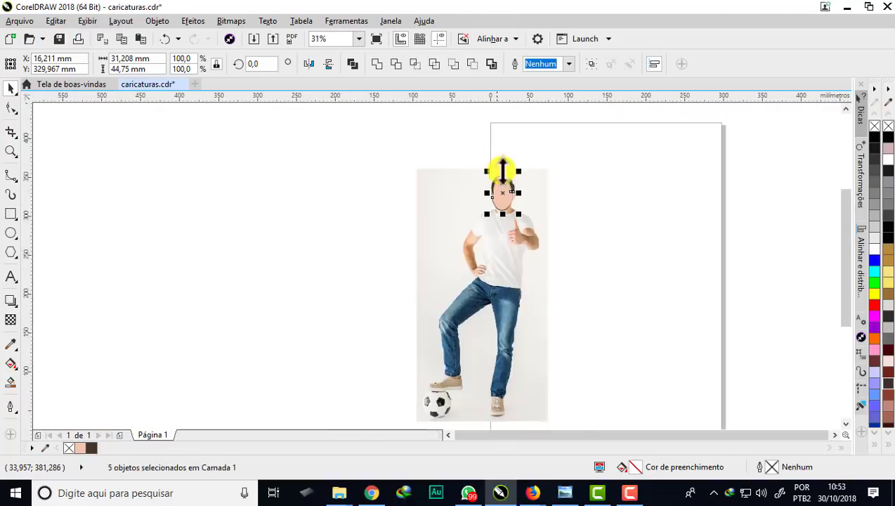
Select only the five traced head objects and nudge them 168.275 mm to the right, clear of the photo
{"action": "scroll", "coordinate": [503, 170], "scroll_direction": "up", "scroll_amount": 5}
{"action": "left_click_drag", "start_coordinate": [403, 132], "coordinate": [576, 358]}
{"action": "key", "text": "Right"}
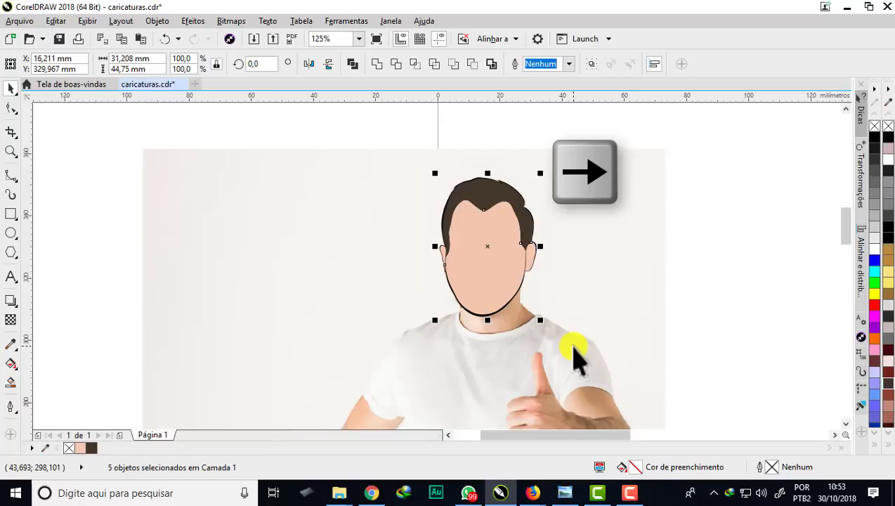
{"action": "key", "text": "Right"}
{"action": "scroll", "coordinate": [357, 247], "scroll_direction": "down", "scroll_amount": 4}
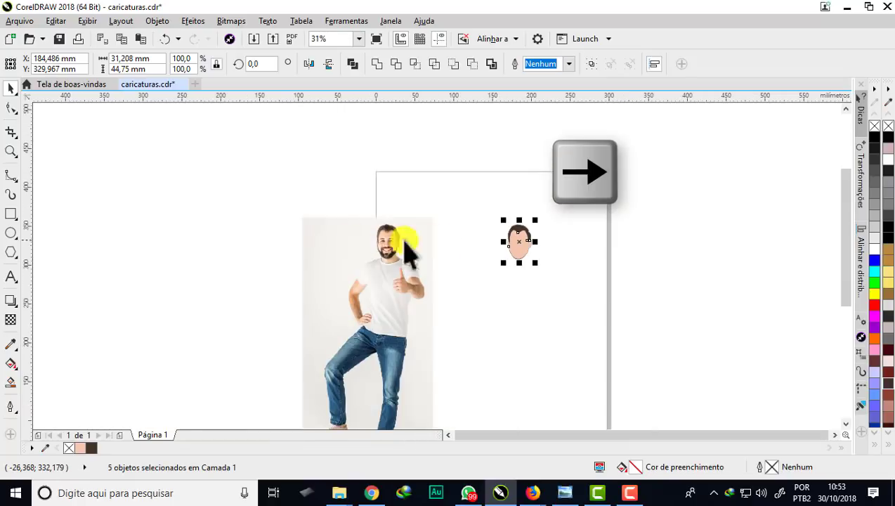
Compare the separated traced head with the man's eyes, nose and mouth in the photo
{"action": "scroll", "coordinate": [516, 236], "scroll_direction": "up", "scroll_amount": 6}
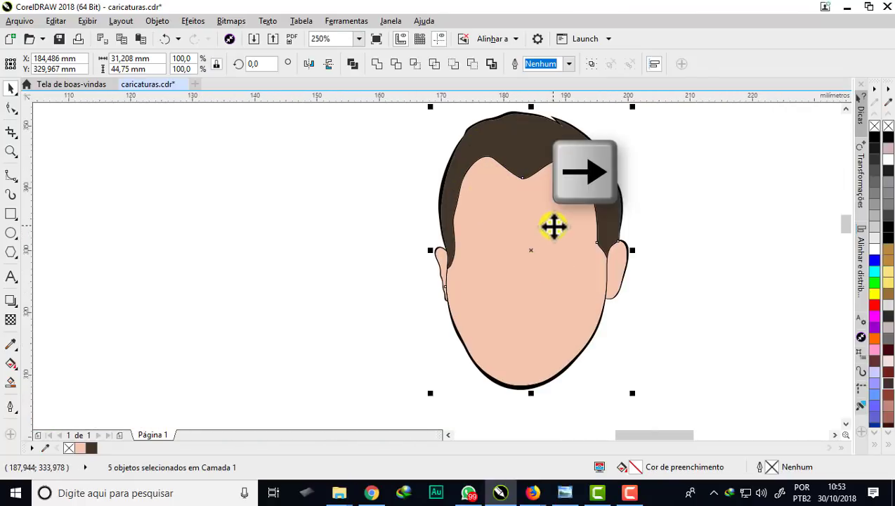
{"action": "scroll", "coordinate": [551, 226], "scroll_direction": "down", "scroll_amount": 4}
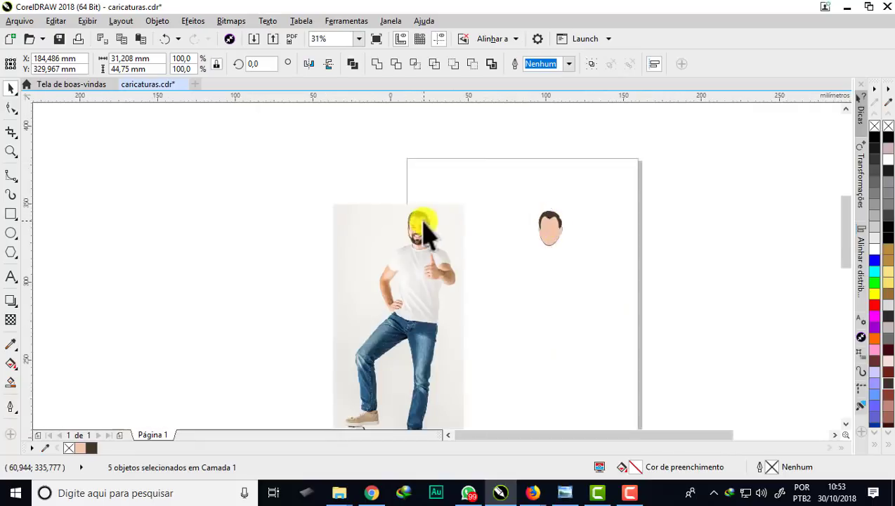
{"action": "scroll", "coordinate": [408, 249], "scroll_direction": "up", "scroll_amount": 2}
{"action": "scroll", "coordinate": [411, 260], "scroll_direction": "up", "scroll_amount": 4}
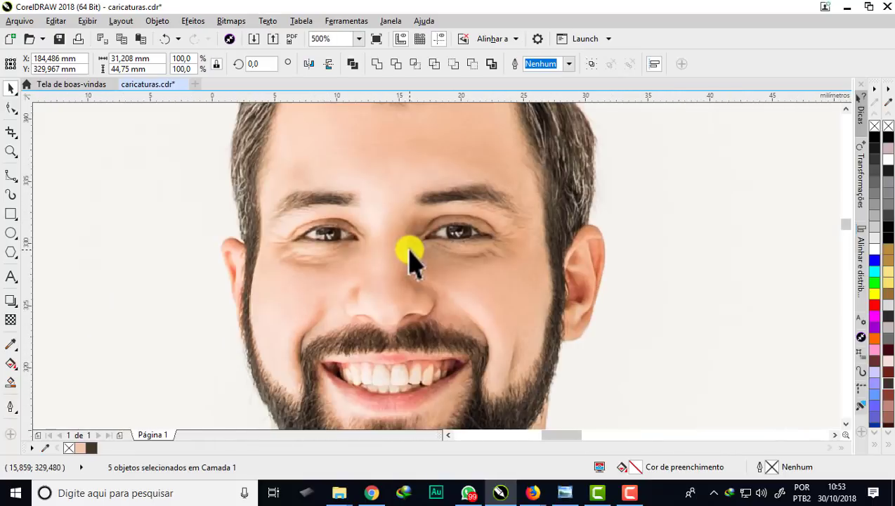
Trace the long inner contour of the photo's right-hand ear and the edge of its canal hollow with B-spline curves
{"action": "left_click", "coordinate": [12, 175]}
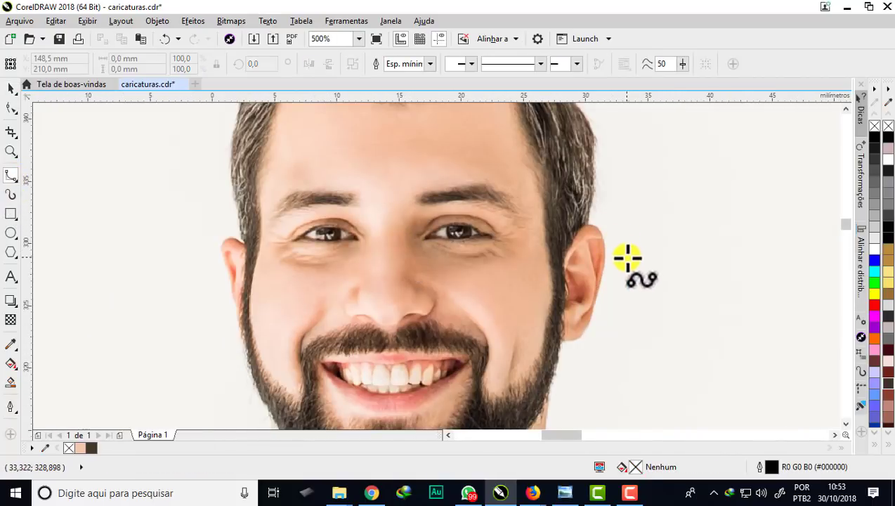
{"action": "scroll", "coordinate": [621, 249], "scroll_direction": "up", "scroll_amount": 2}
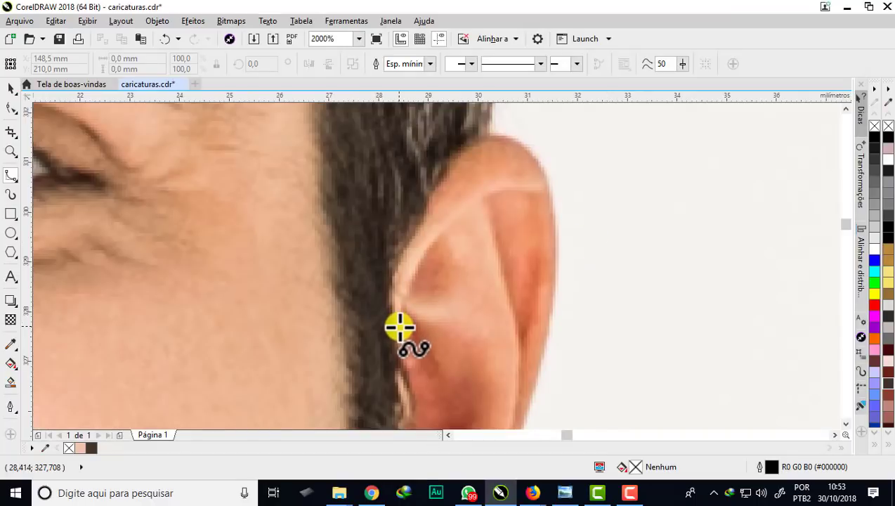
{"action": "mouse_move", "coordinate": [399, 326]}
{"action": "left_mouse_down"}
{"action": "mouse_move", "coordinate": [413, 274]}
{"action": "mouse_move", "coordinate": [439, 231]}
{"action": "mouse_move", "coordinate": [477, 196]}
{"action": "mouse_move", "coordinate": [535, 191]}
{"action": "mouse_move", "coordinate": [521, 338]}
{"action": "mouse_move", "coordinate": [521, 321]}
{"action": "mouse_move", "coordinate": [466, 352]}
{"action": "mouse_move", "coordinate": [475, 365]}
{"action": "mouse_move", "coordinate": [434, 406]}
{"action": "left_mouse_up"}
{"action": "double_click", "coordinate": [432, 407]}
{"action": "left_click", "coordinate": [410, 192]}
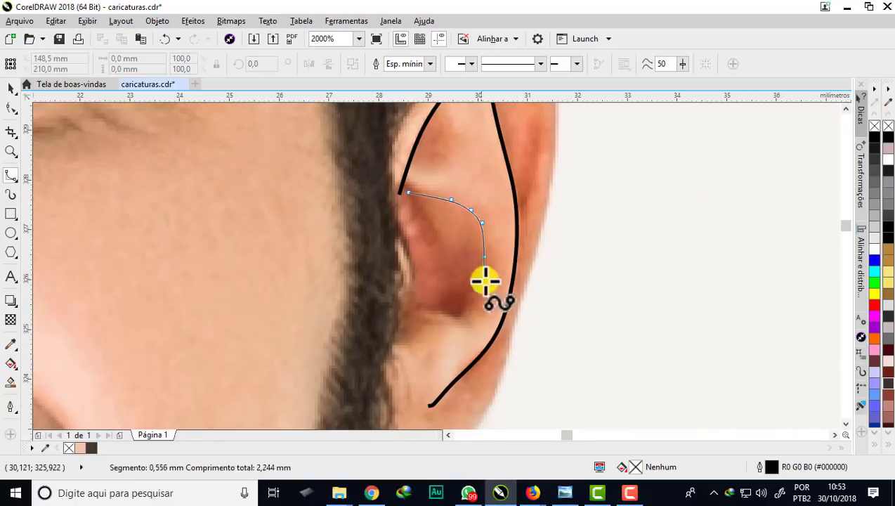
{"action": "double_click", "coordinate": [474, 299]}
Add a B-spline around the small upper fold of the right-hand ear and a line about 2.8 mm tall inside its outer rim
{"action": "scroll", "coordinate": [463, 206], "scroll_direction": "up", "scroll_amount": 2}
{"action": "left_click", "coordinate": [456, 197]}
{"action": "left_click", "coordinate": [481, 228]}
{"action": "left_click", "coordinate": [473, 257]}
{"action": "left_click", "coordinate": [453, 260]}
{"action": "double_click", "coordinate": [432, 260]}
{"action": "left_click", "coordinate": [520, 168]}
{"action": "double_click", "coordinate": [536, 299]}
{"action": "scroll", "coordinate": [513, 133], "scroll_direction": "down", "scroll_amount": 3}
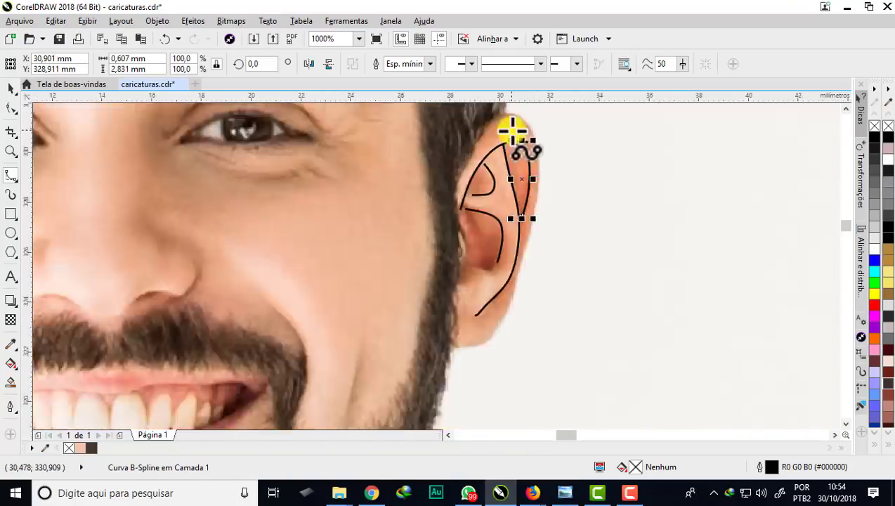
Trace the arched upper fold inside the photo's left-hand ear with a B-spline curve
{"action": "scroll", "coordinate": [325, 134], "scroll_direction": "up", "scroll_amount": 3}
{"action": "left_click", "coordinate": [443, 297]}
{"action": "left_click", "coordinate": [423, 218]}
{"action": "left_click", "coordinate": [388, 199]}
{"action": "double_click", "coordinate": [378, 257]}
Trace the long inner line of the left-hand ear down toward the lobe, about 4.5 mm tall
{"action": "left_click", "coordinate": [372, 210]}
{"action": "left_click", "coordinate": [399, 234]}
{"action": "left_click", "coordinate": [407, 281]}
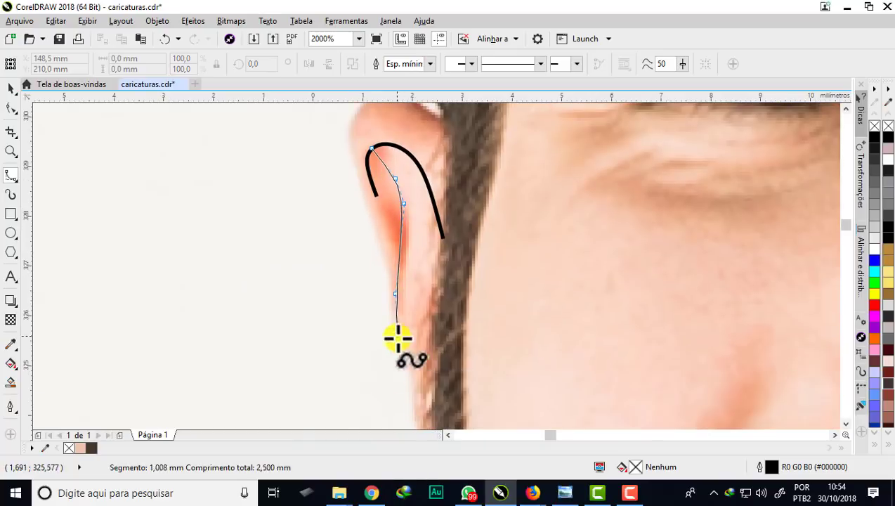
{"action": "left_click", "coordinate": [398, 339]}
{"action": "double_click", "coordinate": [429, 372]}
Outline the nose with B-spline curves around both nostril wings and a wavy line along its base
{"action": "scroll", "coordinate": [336, 171], "scroll_direction": "down", "scroll_amount": 3}
{"action": "scroll", "coordinate": [418, 174], "scroll_direction": "up", "scroll_amount": 1}
{"action": "scroll", "coordinate": [440, 199], "scroll_direction": "up", "scroll_amount": 1}
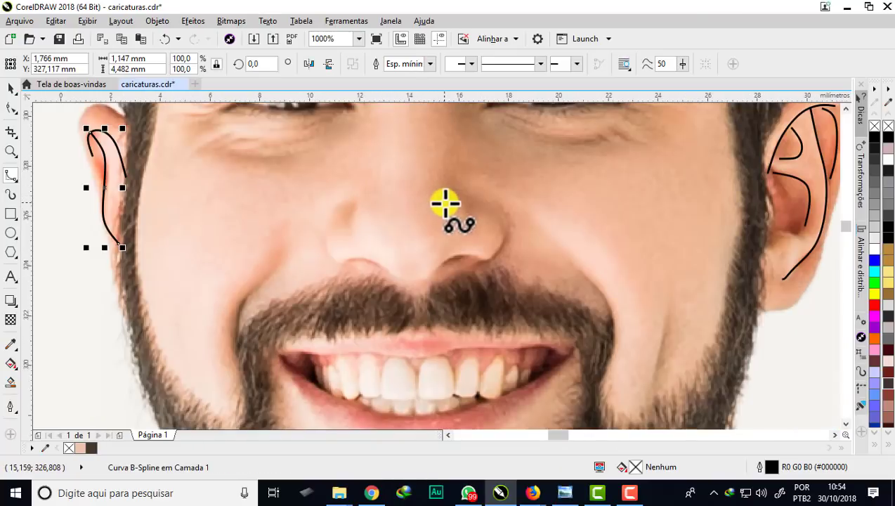
{"action": "mouse_move", "coordinate": [492, 200]}
{"action": "left_mouse_down"}
{"action": "mouse_move", "coordinate": [511, 215]}
{"action": "mouse_move", "coordinate": [491, 265]}
{"action": "mouse_move", "coordinate": [466, 264]}
{"action": "left_mouse_up"}
{"action": "left_click_drag", "start_coordinate": [342, 266], "coordinate": [344, 265]}
{"action": "scroll", "coordinate": [406, 275], "scroll_direction": "up", "scroll_amount": 1}
{"action": "mouse_move", "coordinate": [544, 244]}
{"action": "left_mouse_down"}
{"action": "mouse_move", "coordinate": [455, 274]}
{"action": "mouse_move", "coordinate": [331, 242]}
{"action": "mouse_move", "coordinate": [287, 246]}
{"action": "left_mouse_up"}
{"action": "scroll", "coordinate": [287, 246], "scroll_direction": "down", "scroll_amount": 2}
Trace the smile crease on the right side of the mouth, from the cheek down beside the moustache
{"action": "scroll", "coordinate": [410, 269], "scroll_direction": "up", "scroll_amount": 2}
{"action": "left_click", "coordinate": [364, 186]}
{"action": "left_click", "coordinate": [418, 233]}
{"action": "left_click", "coordinate": [455, 309]}
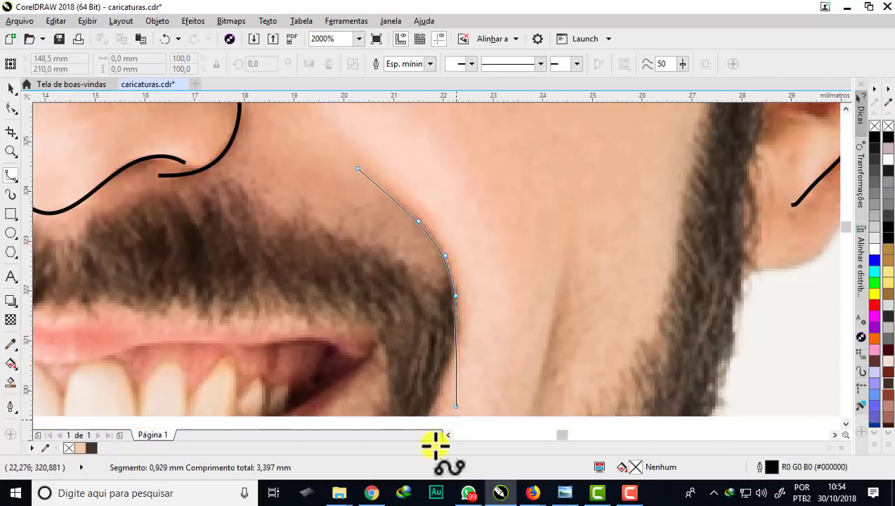
{"action": "double_click", "coordinate": [421, 384]}
Trace the matching smile crease on the left side of the mouth, about 2 mm wide and 4.6 mm tall
{"action": "scroll", "coordinate": [463, 281], "scroll_direction": "down", "scroll_amount": 2}
{"action": "scroll", "coordinate": [296, 237], "scroll_direction": "up", "scroll_amount": 1}
{"action": "left_click_drag", "start_coordinate": [339, 195], "coordinate": [289, 314]}
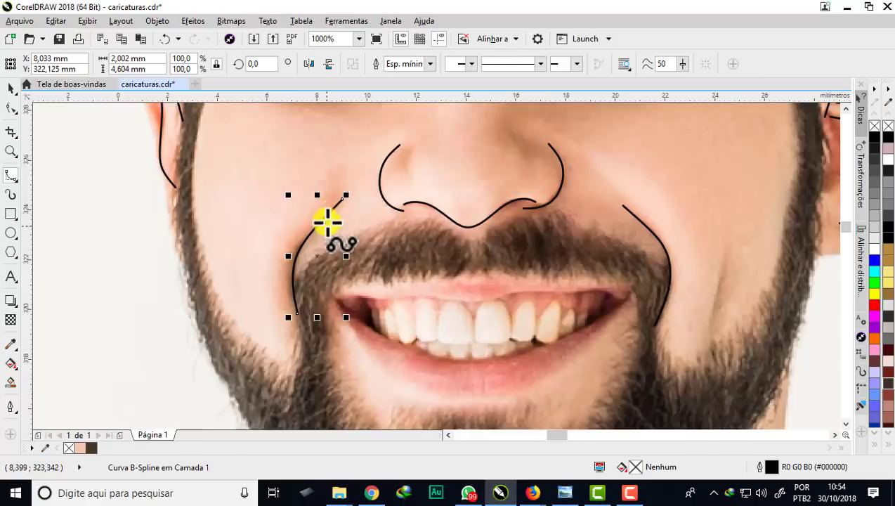
Begin the outer lip outline with a B-spline along the lower lip's edge from the right mouth corner to the left one
{"action": "scroll", "coordinate": [337, 228], "scroll_direction": "down", "scroll_amount": 1}
{"action": "scroll", "coordinate": [350, 240], "scroll_direction": "up", "scroll_amount": 1}
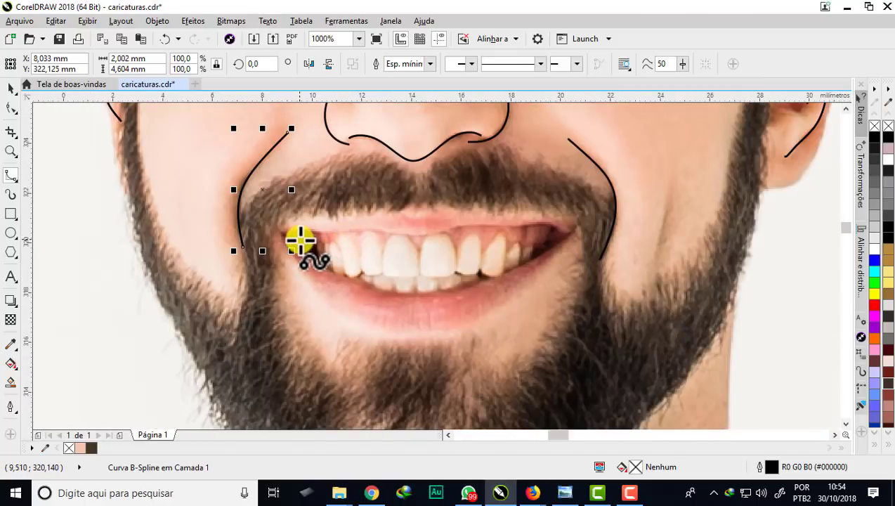
{"action": "scroll", "coordinate": [300, 241], "scroll_direction": "up", "scroll_amount": 1}
{"action": "scroll", "coordinate": [300, 241], "scroll_direction": "down", "scroll_amount": 1}
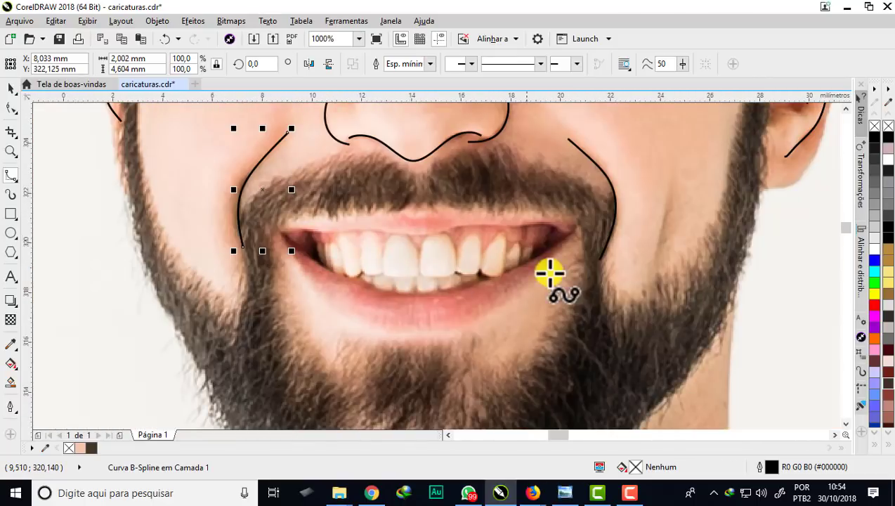
{"action": "left_click", "coordinate": [574, 235]}
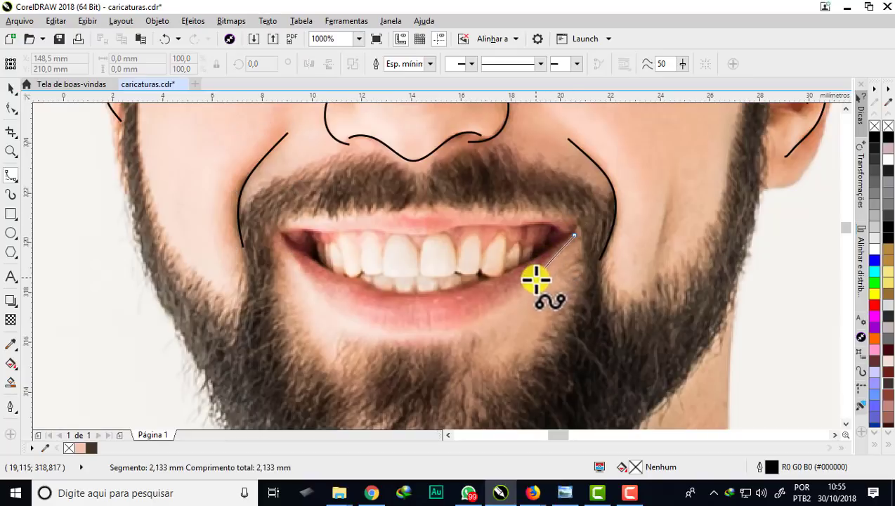
{"action": "left_click", "coordinate": [534, 279]}
{"action": "left_click", "coordinate": [465, 323]}
{"action": "left_click", "coordinate": [417, 333]}
{"action": "left_click", "coordinate": [380, 327]}
{"action": "left_click", "coordinate": [325, 303]}
{"action": "left_click", "coordinate": [301, 266]}
{"action": "left_click", "coordinate": [281, 237]}
{"action": "left_click", "coordinate": [273, 225]}
Continue the outline along the upper lip's edge, including its central dip, and close it at the right mouth corner
{"action": "left_click", "coordinate": [302, 225]}
{"action": "left_click", "coordinate": [346, 217]}
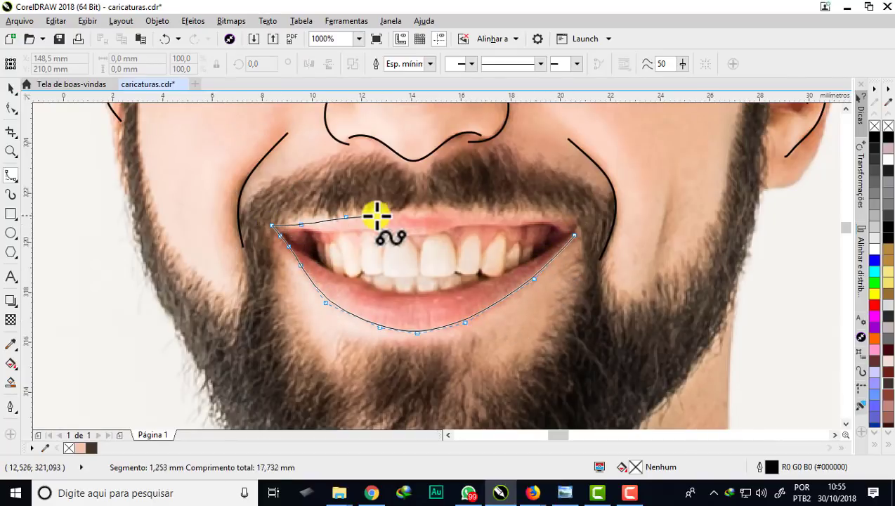
{"action": "left_click", "coordinate": [384, 214]}
{"action": "left_click", "coordinate": [401, 212]}
{"action": "left_click", "coordinate": [420, 219]}
{"action": "left_click", "coordinate": [436, 211]}
{"action": "left_click", "coordinate": [489, 213]}
{"action": "left_click", "coordinate": [576, 236]}
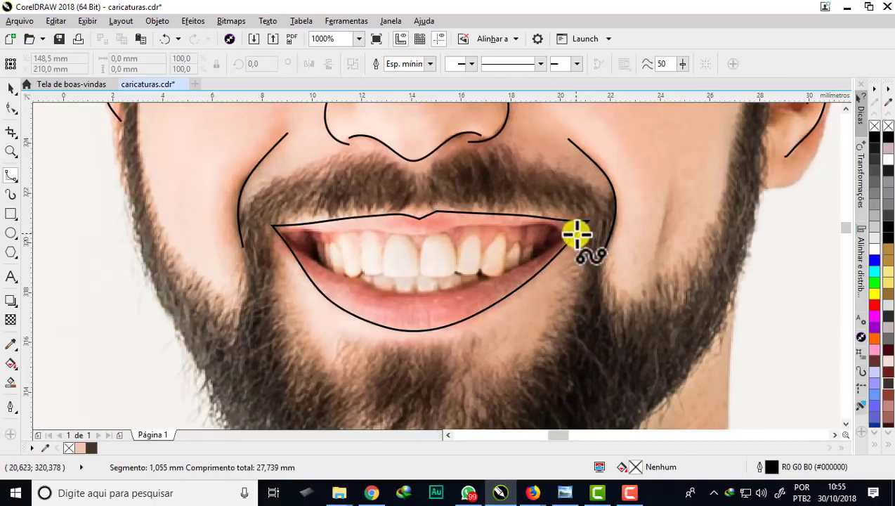
Begin the mouth opening's outline along the lower lip's inner edge, from the right inner corner to the left one
{"action": "scroll", "coordinate": [434, 262], "scroll_direction": "up", "scroll_amount": 1}
{"action": "left_click", "coordinate": [720, 191]}
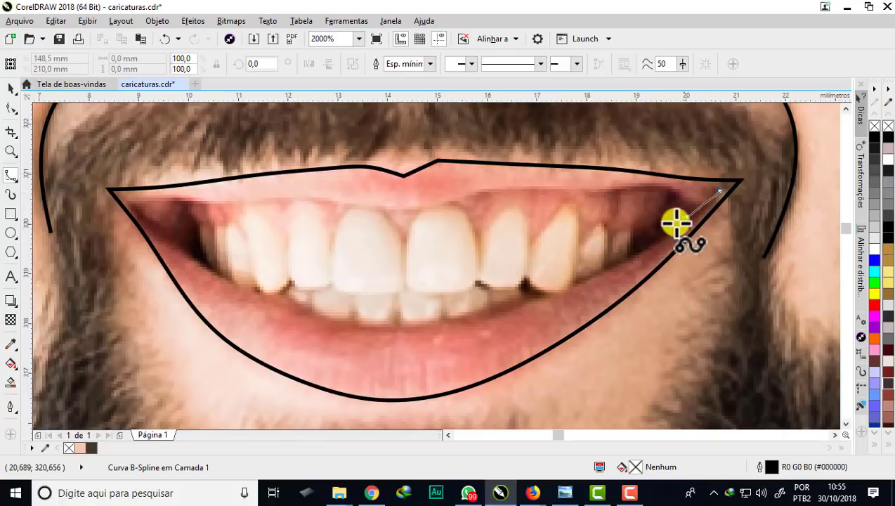
{"action": "left_click", "coordinate": [638, 253]}
{"action": "left_click", "coordinate": [519, 309]}
{"action": "left_click", "coordinate": [404, 328]}
{"action": "left_click", "coordinate": [338, 323]}
{"action": "left_click", "coordinate": [256, 296]}
{"action": "left_click", "coordinate": [194, 258]}
{"action": "left_click", "coordinate": [124, 198]}
Trace the upper lip's inner edge back to the right corner, closing the mouth opening at about 11.7 by 2.8 mm
{"action": "left_click", "coordinate": [181, 201]}
{"action": "left_click", "coordinate": [300, 199]}
{"action": "left_click", "coordinate": [390, 211]}
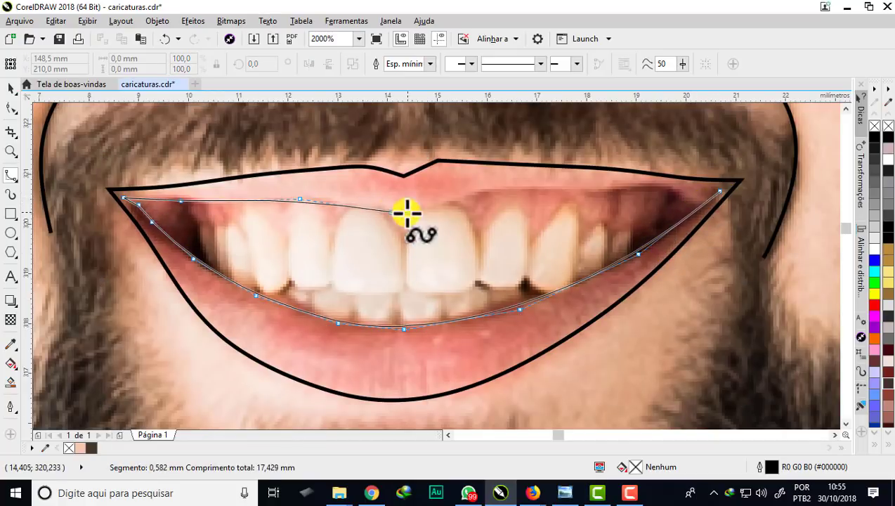
{"action": "left_click", "coordinate": [407, 213]}
{"action": "left_click", "coordinate": [470, 192]}
{"action": "left_click", "coordinate": [543, 190]}
{"action": "left_click", "coordinate": [625, 187]}
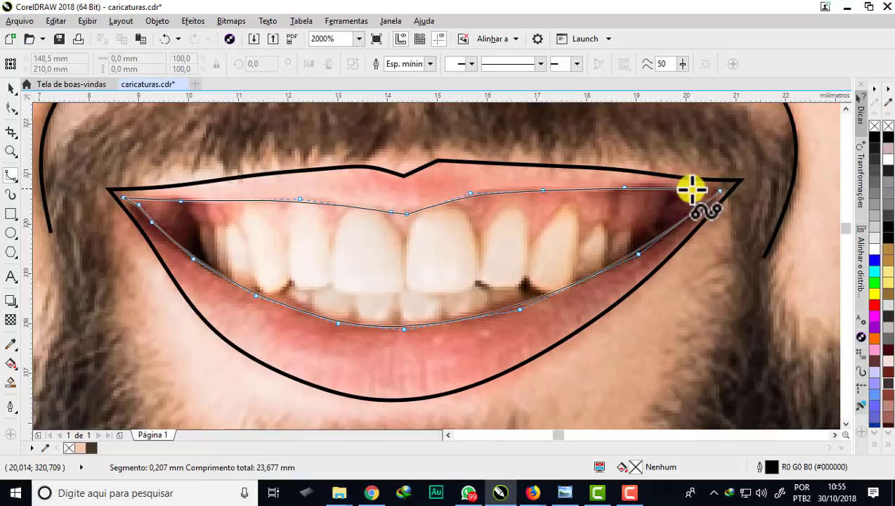
{"action": "left_click", "coordinate": [687, 188]}
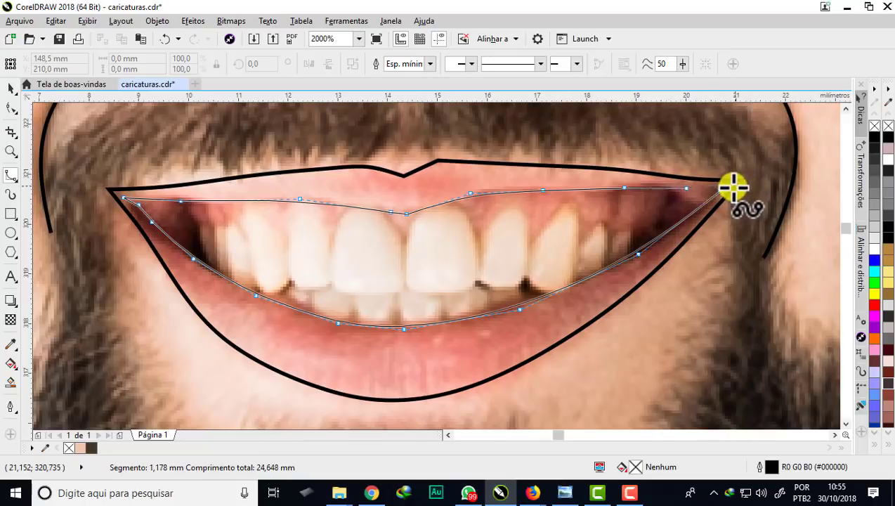
{"action": "left_click", "coordinate": [721, 190]}
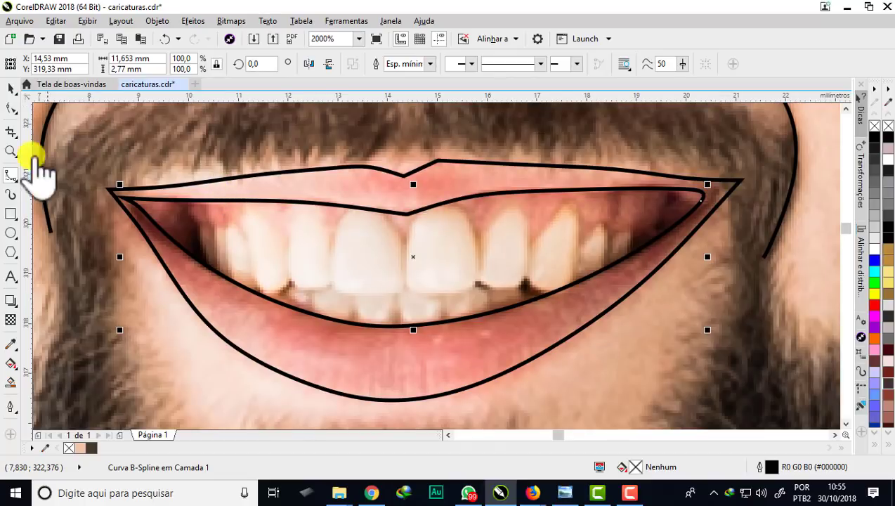
Trace the scalloped boundary between the upper and lower teeth with a B-spline, from left to right across the mouth opening
{"action": "scroll", "coordinate": [334, 311], "scroll_direction": "up", "scroll_amount": 1}
{"action": "left_click", "coordinate": [224, 322]}
{"action": "left_click", "coordinate": [228, 267]}
{"action": "left_click", "coordinate": [238, 250]}
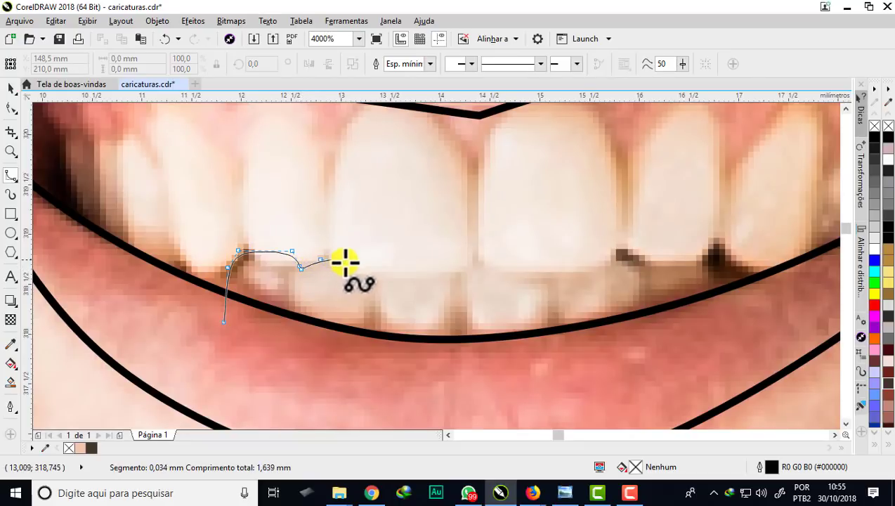
{"action": "left_click", "coordinate": [389, 261]}
{"action": "left_click", "coordinate": [437, 259]}
{"action": "left_click", "coordinate": [457, 278]}
{"action": "left_click", "coordinate": [500, 264]}
{"action": "left_click", "coordinate": [542, 276]}
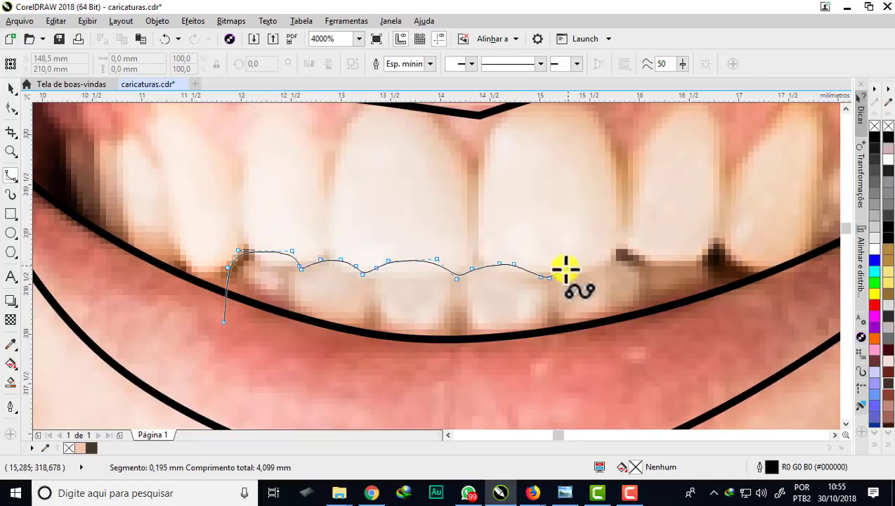
{"action": "left_click", "coordinate": [598, 257]}
{"action": "left_click", "coordinate": [638, 269]}
{"action": "left_click", "coordinate": [676, 254]}
{"action": "left_click", "coordinate": [612, 269]}
{"action": "left_click", "coordinate": [624, 251]}
{"action": "left_click", "coordinate": [675, 254]}
{"action": "left_click", "coordinate": [681, 277]}
Close the lower teeth shape with a sweep below the mouth opening's edge, making it about 5.5 by 1.5 mm
{"action": "left_click", "coordinate": [466, 401]}
{"action": "left_click", "coordinate": [184, 395]}
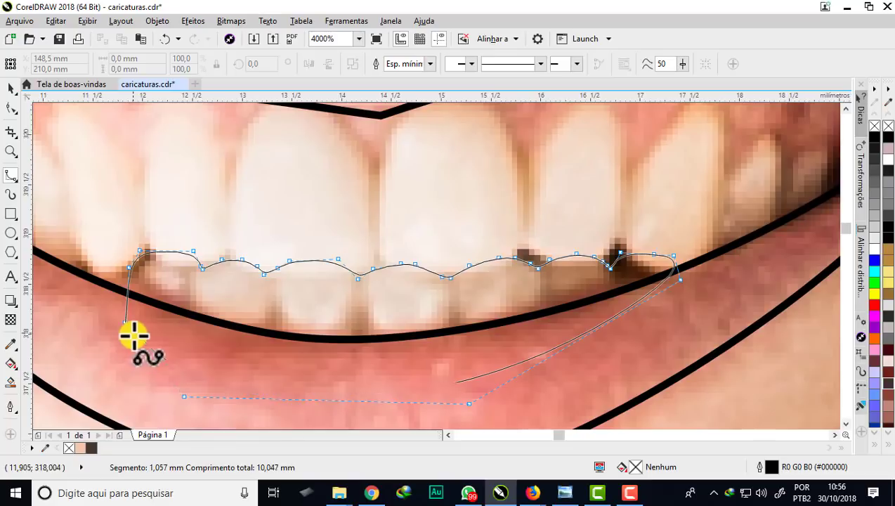
{"action": "left_click", "coordinate": [125, 321]}
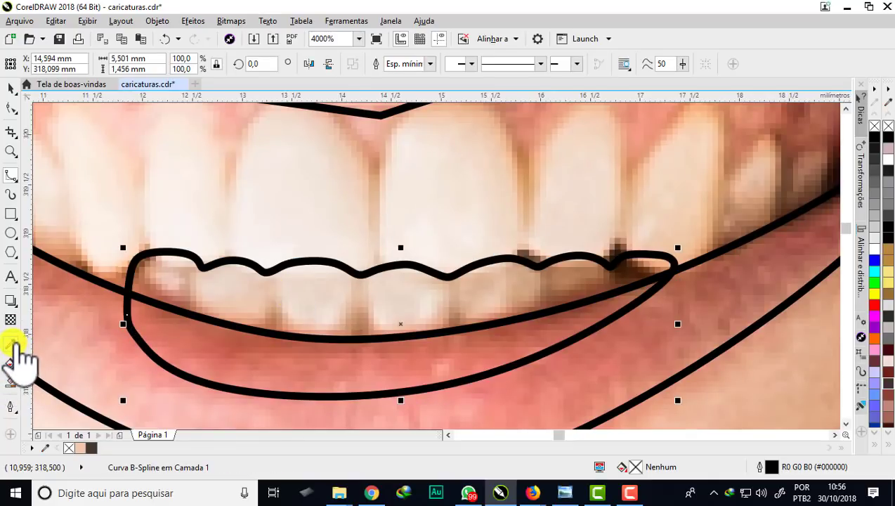
Fill the lower teeth shape with the pale beige sampled from the photo's lower teeth and remove its outline
{"action": "left_click", "coordinate": [12, 344]}
{"action": "left_click", "coordinate": [337, 287]}
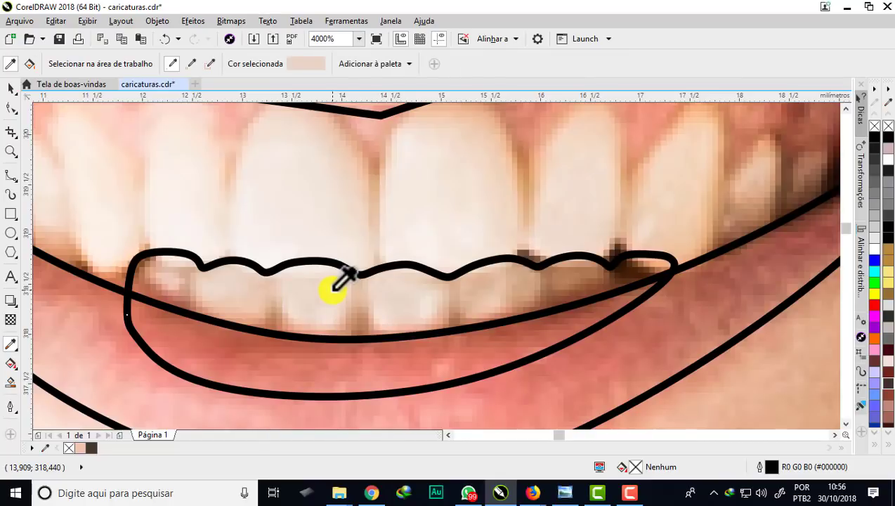
{"action": "left_click", "coordinate": [330, 289]}
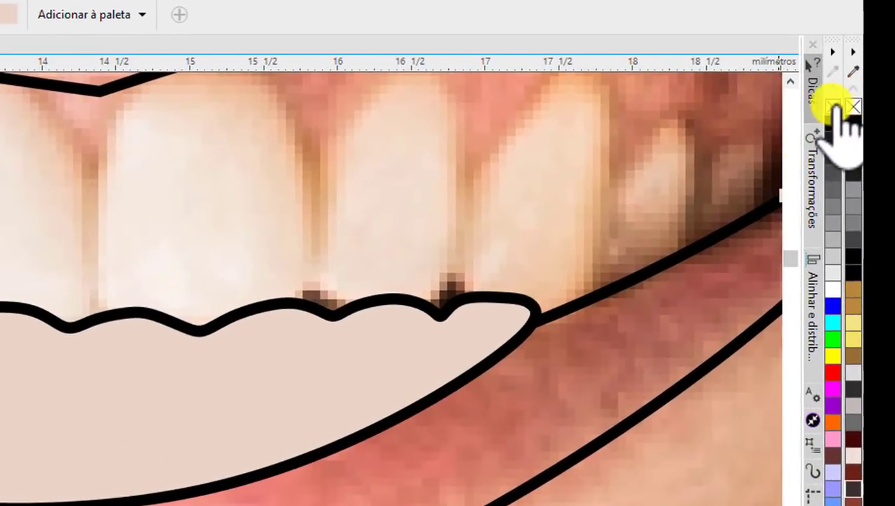
{"action": "right_click", "coordinate": [837, 107]}
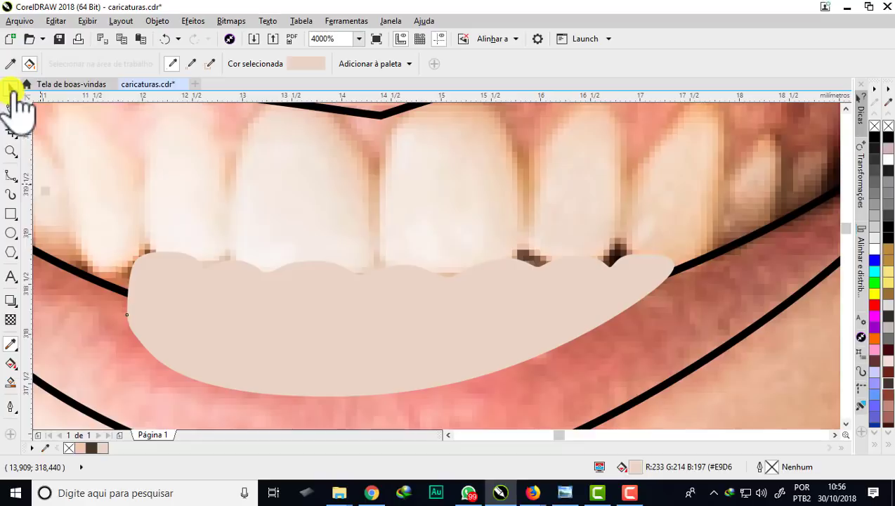
PowerClip the beige lower teeth shape inside the mouth opening's outline
{"action": "left_click", "coordinate": [11, 88]}
{"action": "left_click", "coordinate": [339, 335]}
{"action": "scroll", "coordinate": [340, 338], "scroll_direction": "down", "scroll_amount": 1}
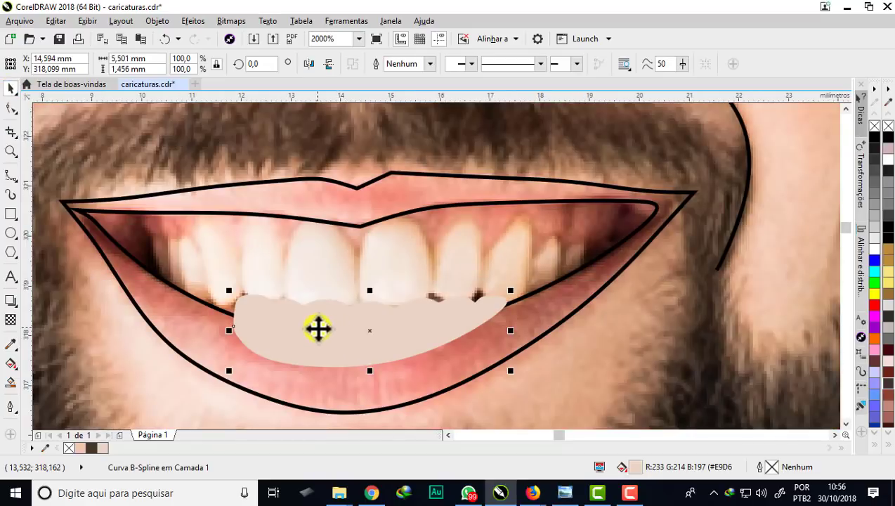
{"action": "right_click", "coordinate": [317, 327]}
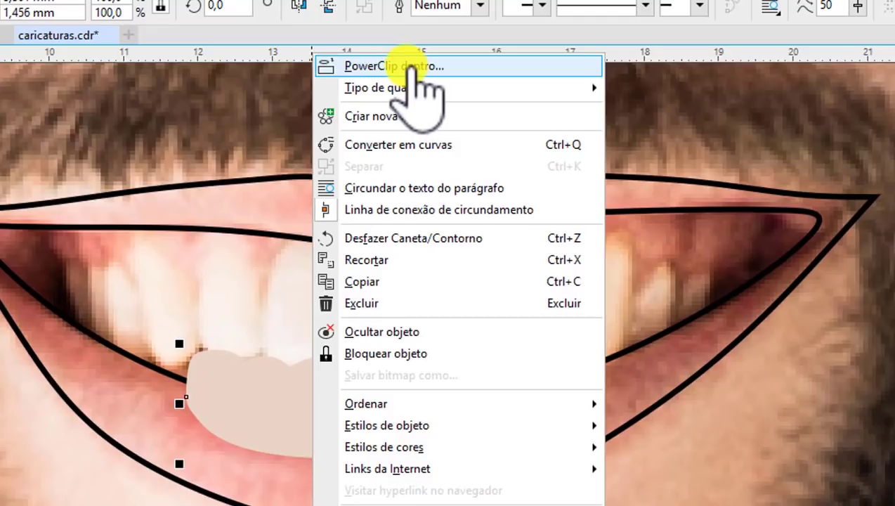
{"action": "left_click", "coordinate": [420, 70]}
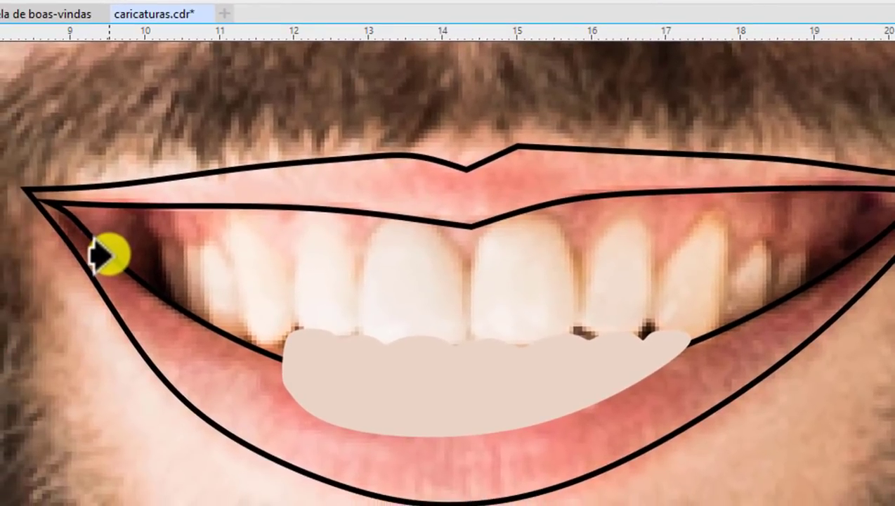
{"action": "left_click", "coordinate": [114, 248]}
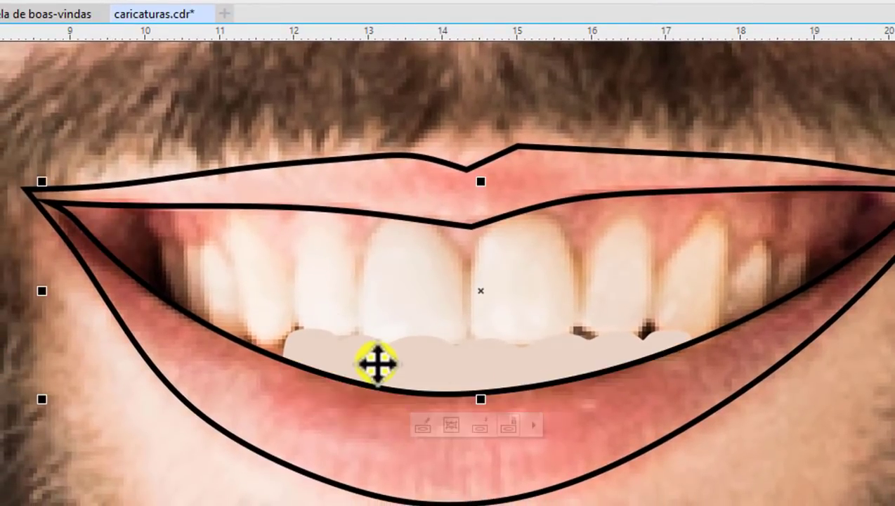
{"action": "scroll", "coordinate": [378, 361], "scroll_direction": "up", "scroll_amount": 2}
{"action": "scroll", "coordinate": [559, 354], "scroll_direction": "down", "scroll_amount": 2}
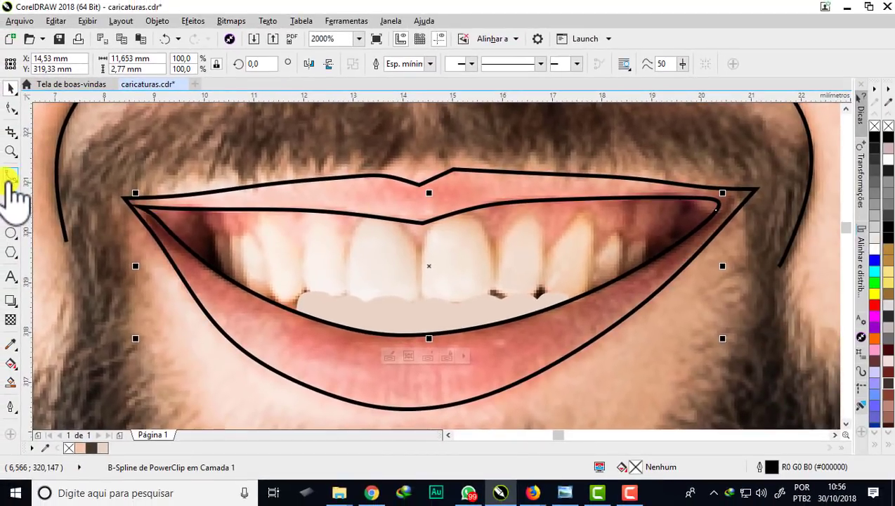
Draw a short vertical B-spline line about 0.3 mm long in the dark gap left of the upper teeth
{"action": "left_click", "coordinate": [10, 176]}
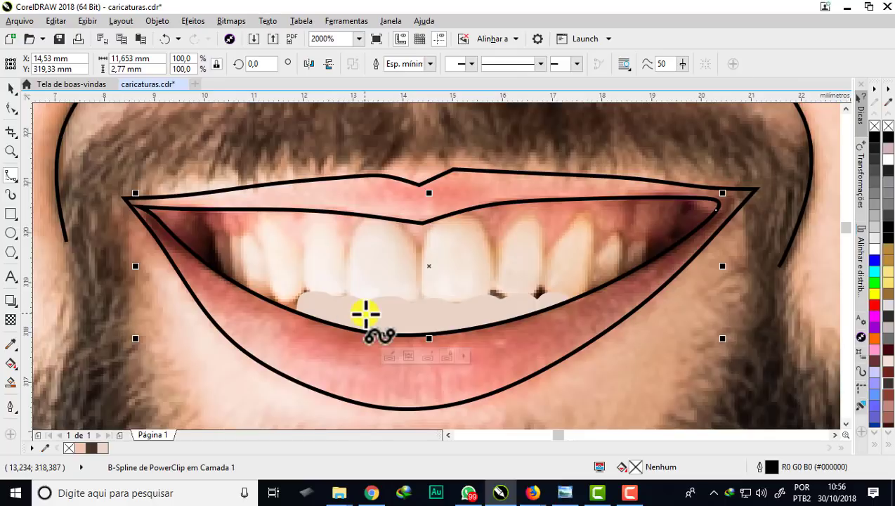
{"action": "scroll", "coordinate": [365, 314], "scroll_direction": "up", "scroll_amount": 1}
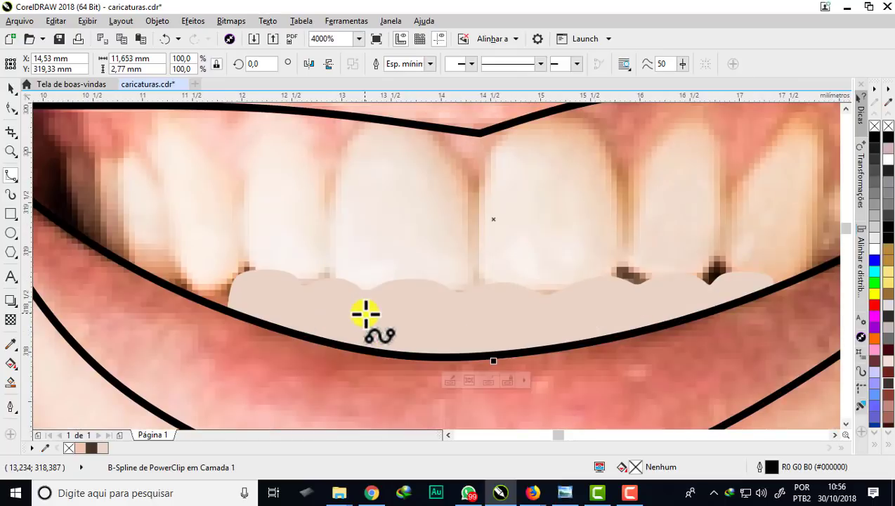
{"action": "scroll", "coordinate": [365, 313], "scroll_direction": "down", "scroll_amount": 1}
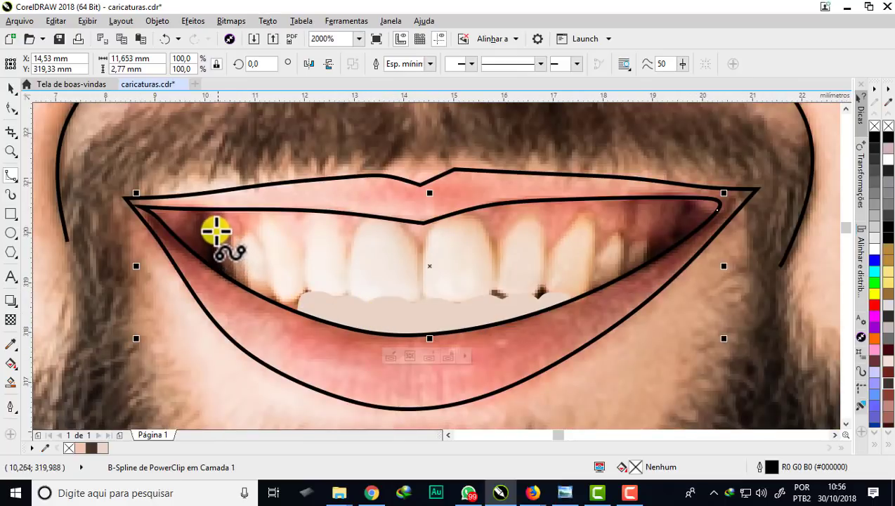
{"action": "scroll", "coordinate": [216, 232], "scroll_direction": "up", "scroll_amount": 1}
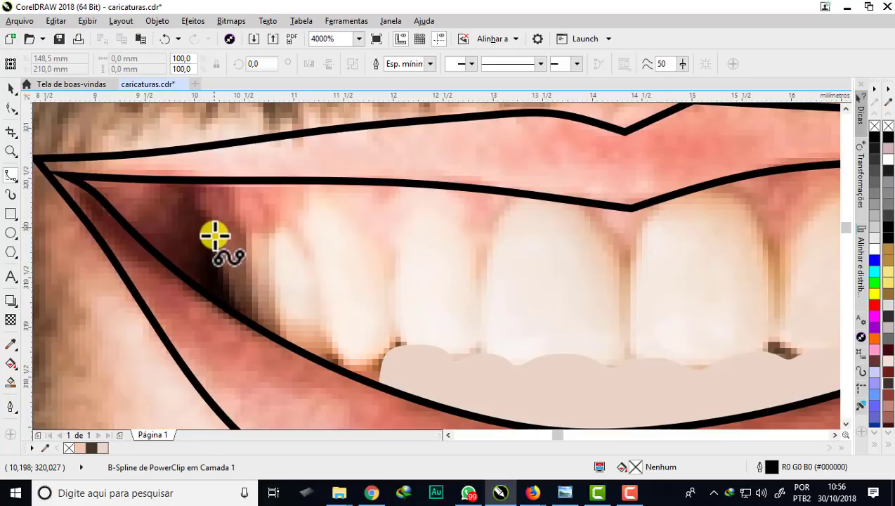
{"action": "left_click", "coordinate": [214, 223]}
{"action": "double_click", "coordinate": [214, 255]}
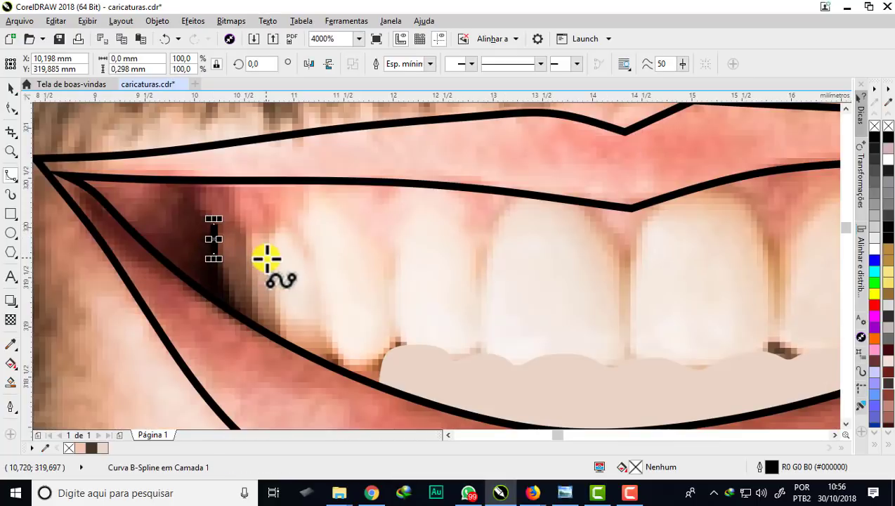
Inside the mouth opening's PowerClip, give the lower teeth shape a black outline and remove its fill
{"action": "left_click", "coordinate": [11, 88]}
{"action": "scroll", "coordinate": [262, 239], "scroll_direction": "down", "scroll_amount": 1}
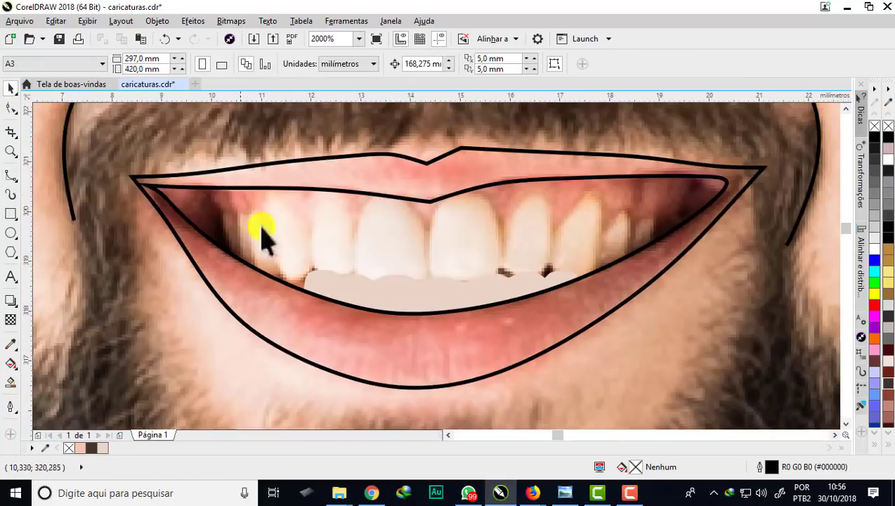
{"action": "scroll", "coordinate": [405, 301], "scroll_direction": "up", "scroll_amount": 1}
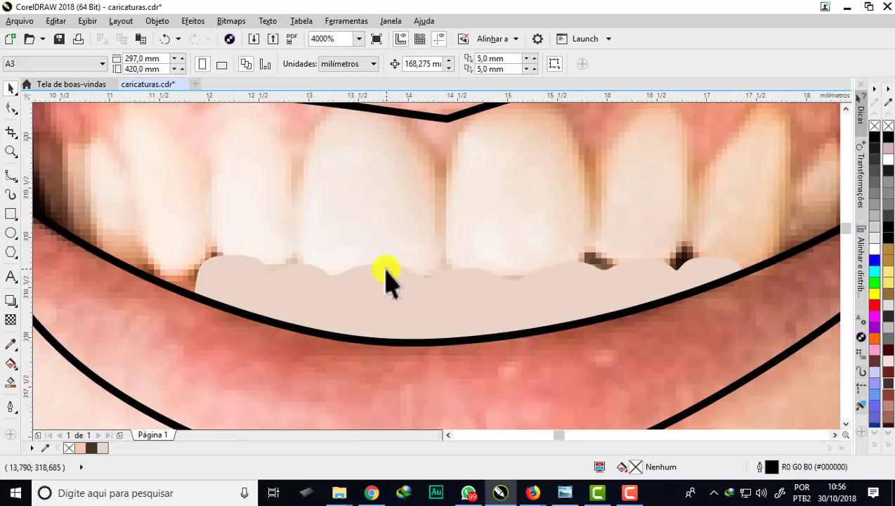
{"action": "scroll", "coordinate": [386, 281], "scroll_direction": "down", "scroll_amount": 1}
{"action": "left_click", "coordinate": [389, 284]}
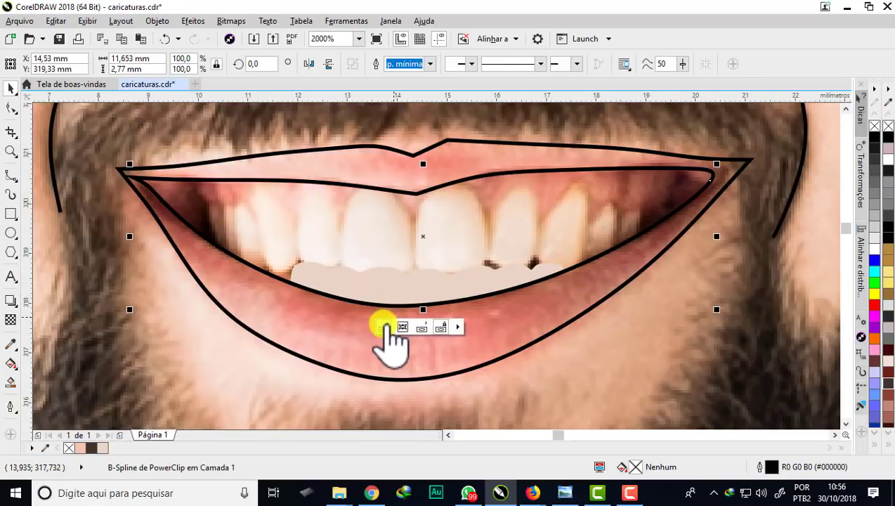
{"action": "left_click", "coordinate": [384, 326]}
{"action": "left_click", "coordinate": [398, 285]}
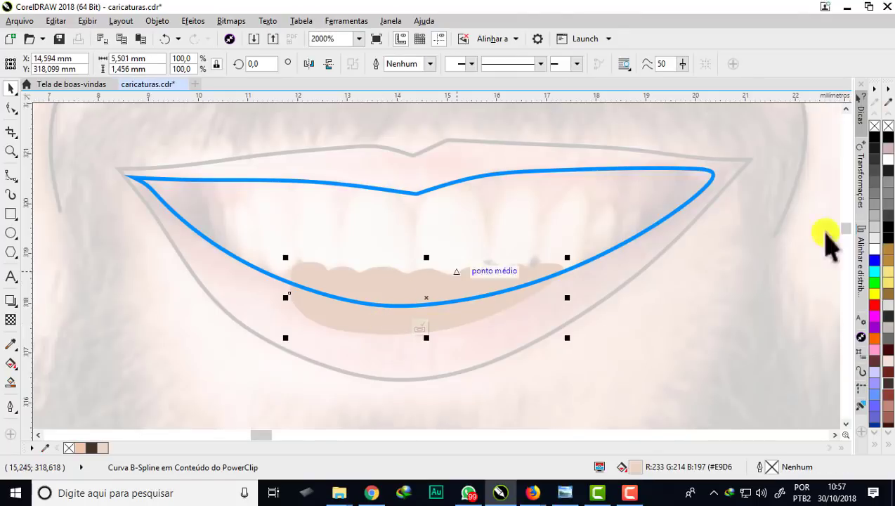
{"action": "right_click", "coordinate": [876, 138]}
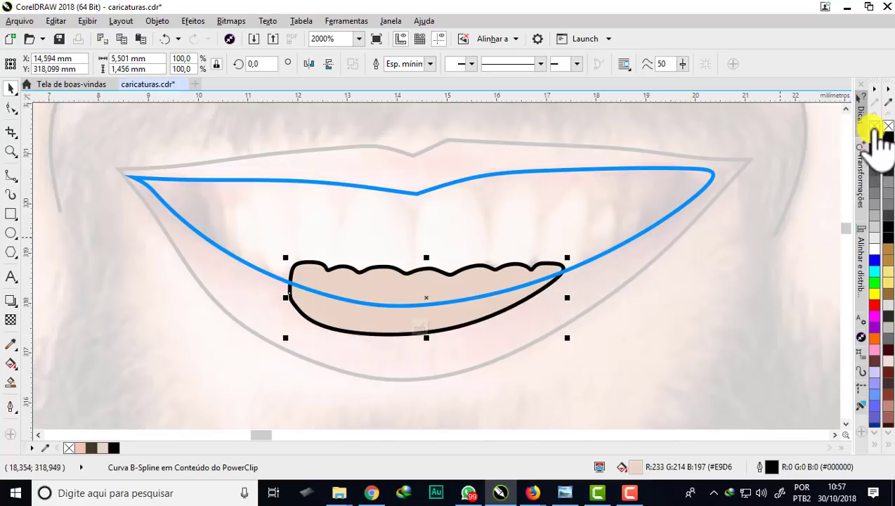
{"action": "left_click", "coordinate": [875, 128]}
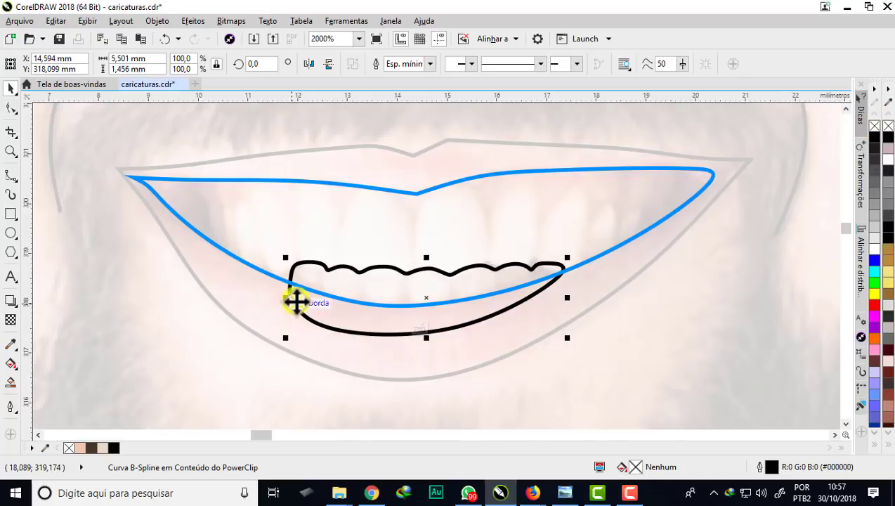
{"action": "left_click", "coordinate": [419, 327]}
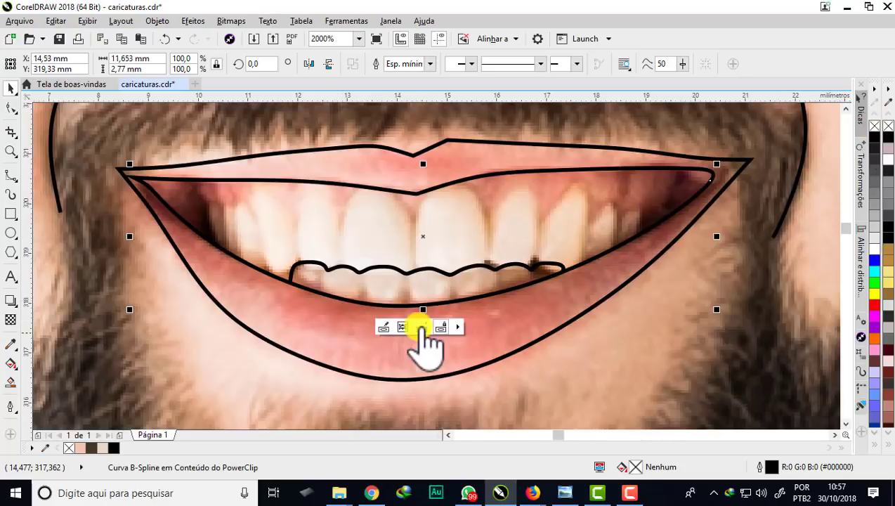
Start a B-spline outline of the upper teeth in the dark left gap, following the left back teeth's lower edges
{"action": "left_click", "coordinate": [10, 181]}
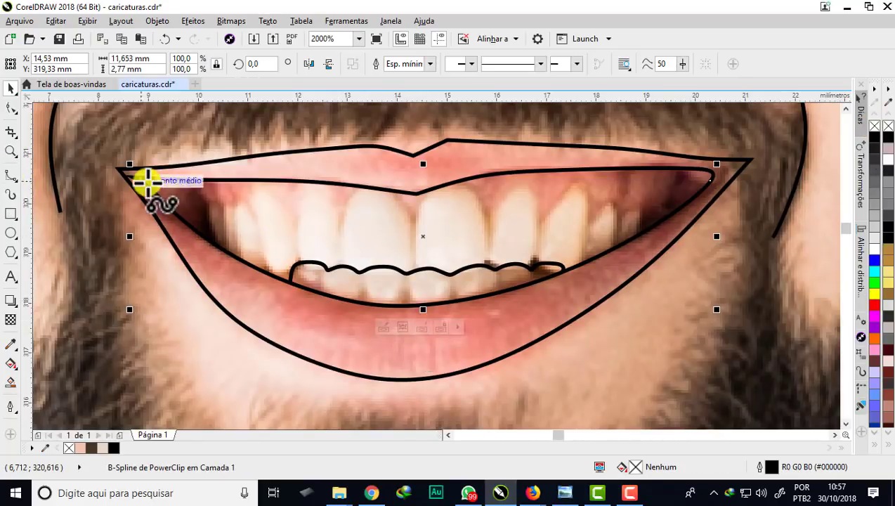
{"action": "scroll", "coordinate": [168, 202], "scroll_direction": "up", "scroll_amount": 2}
{"action": "scroll", "coordinate": [193, 218], "scroll_direction": "down", "scroll_amount": 2}
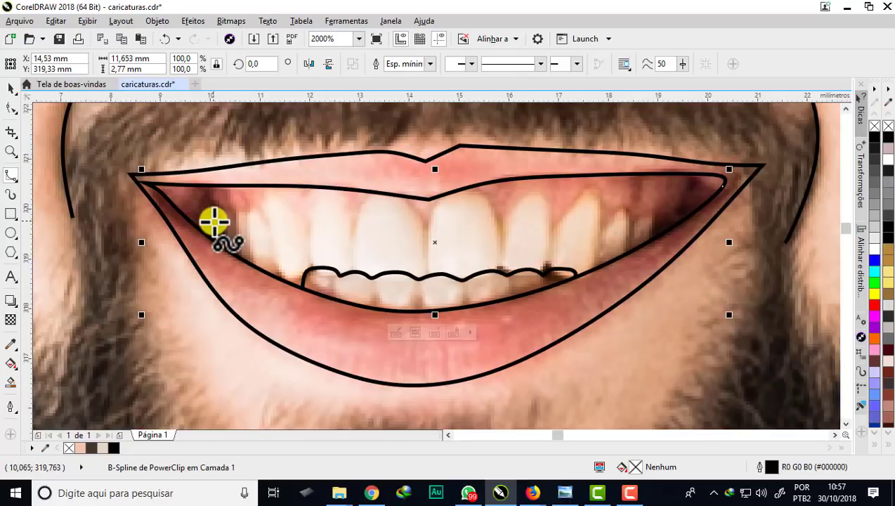
{"action": "left_click", "coordinate": [221, 209]}
{"action": "left_click", "coordinate": [224, 238]}
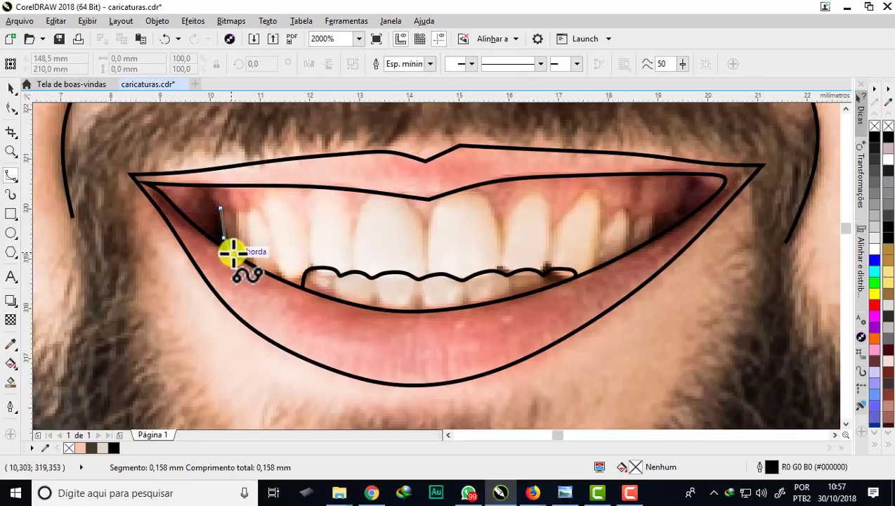
{"action": "left_click", "coordinate": [235, 254]}
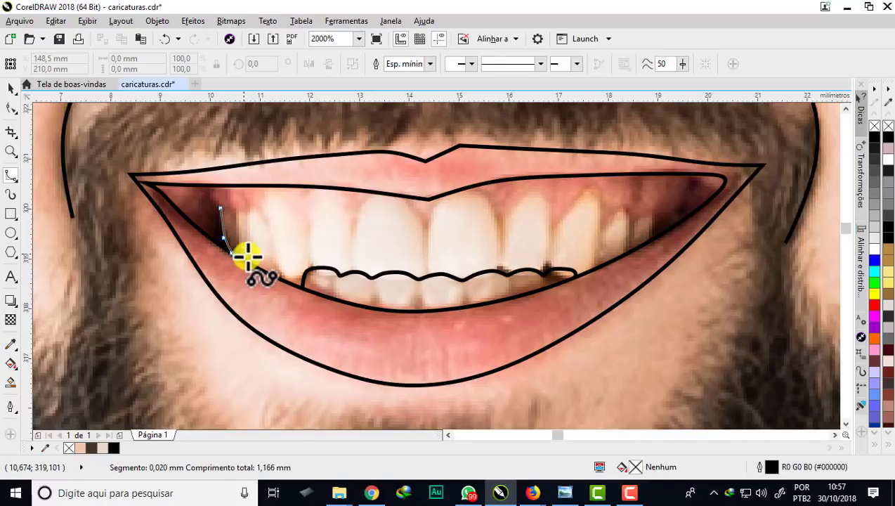
{"action": "left_click", "coordinate": [232, 254]}
{"action": "left_click", "coordinate": [242, 248]}
{"action": "left_click", "coordinate": [251, 261]}
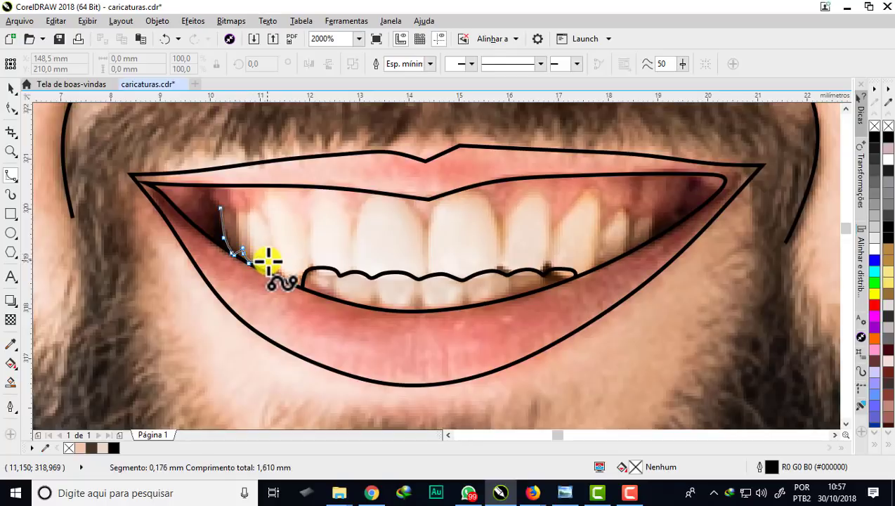
{"action": "left_click", "coordinate": [280, 270]}
{"action": "left_click", "coordinate": [289, 276]}
{"action": "left_click", "coordinate": [300, 274]}
{"action": "left_click", "coordinate": [309, 261]}
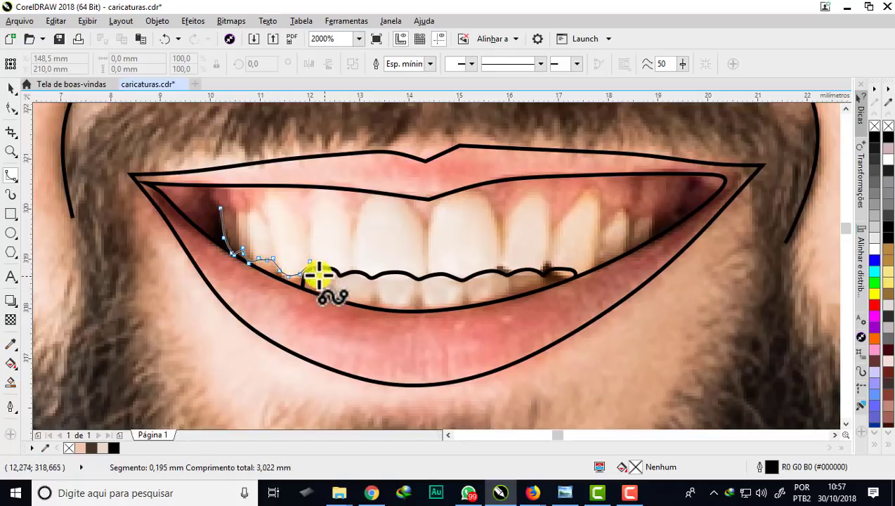
Continue the upper teeth outline along the biting edges of the front teeth, with a small peak at each gap
{"action": "left_click", "coordinate": [326, 276]}
{"action": "left_click", "coordinate": [349, 269]}
{"action": "left_click", "coordinate": [382, 281]}
{"action": "left_click", "coordinate": [425, 272]}
{"action": "left_click", "coordinate": [439, 282]}
{"action": "left_click", "coordinate": [479, 280]}
{"action": "left_click", "coordinate": [496, 264]}
{"action": "left_click", "coordinate": [506, 274]}
{"action": "left_click", "coordinate": [544, 258]}
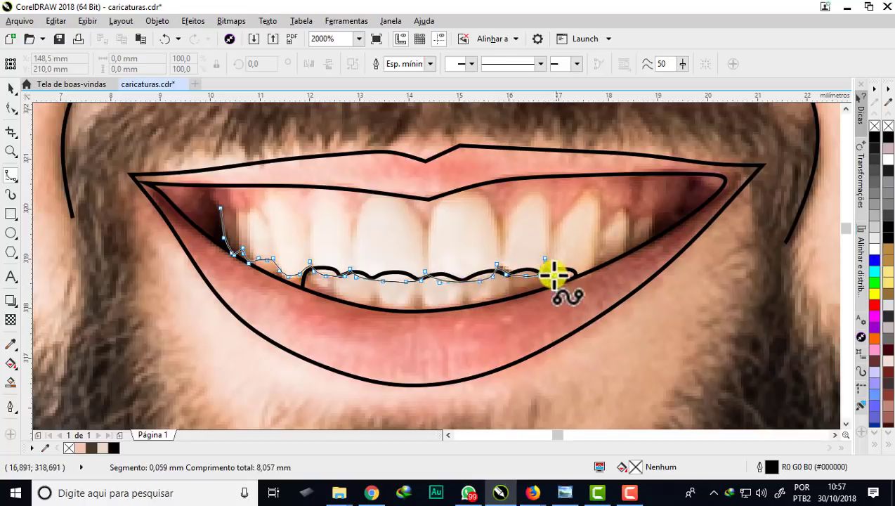
Extend the upper teeth outline along the lower edges of the right back teeth towards the mouth's right corner
{"action": "left_click", "coordinate": [561, 276]}
{"action": "left_click", "coordinate": [578, 275]}
{"action": "left_click", "coordinate": [594, 253]}
{"action": "left_click", "coordinate": [607, 263]}
{"action": "left_click", "coordinate": [625, 247]}
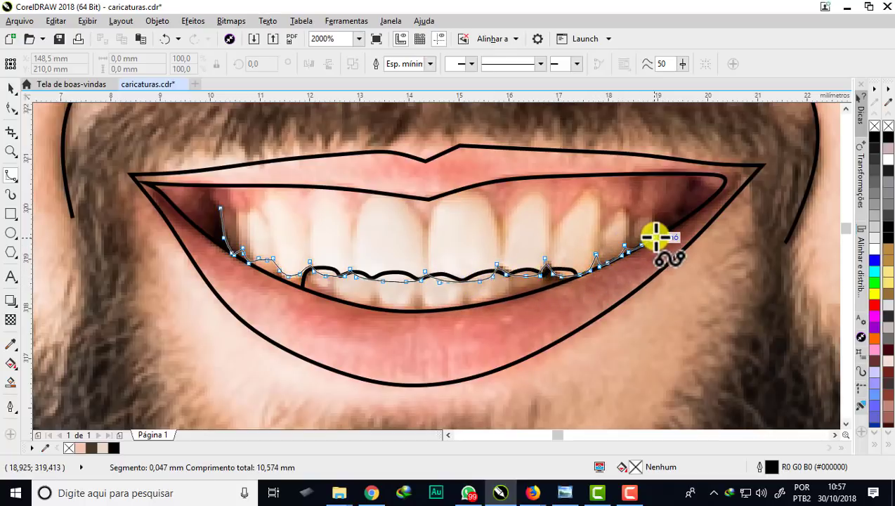
Close the upper teeth shape with a sweep above the upper lip, making it about 8.8 by 3.2 mm
{"action": "left_click", "coordinate": [652, 132]}
{"action": "left_click", "coordinate": [515, 120]}
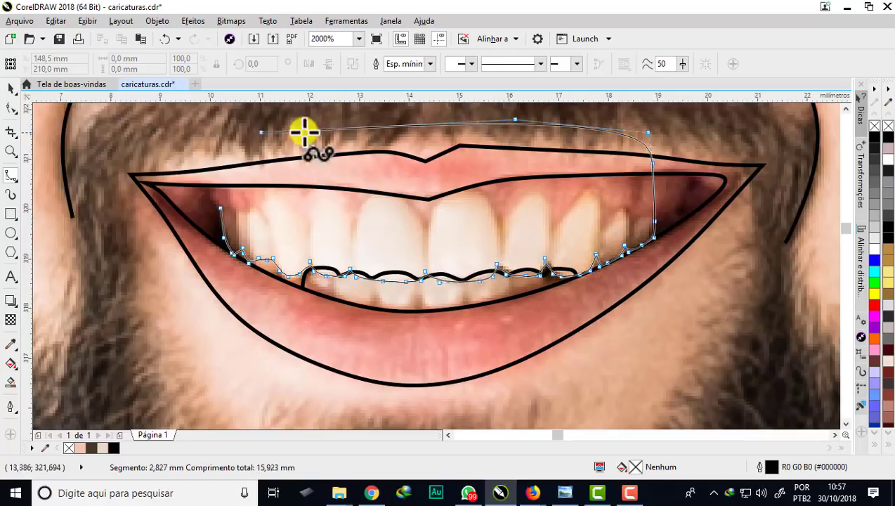
{"action": "left_click", "coordinate": [264, 132]}
{"action": "left_click", "coordinate": [213, 137]}
{"action": "left_click", "coordinate": [222, 210]}
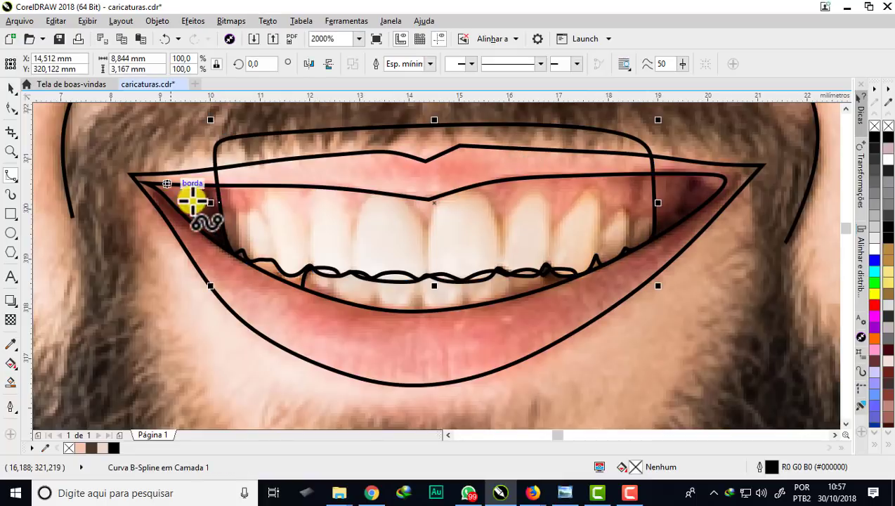
Start a B-spline gum line right of the upper right canine, arching over that canine and the neighbouring incisor
{"action": "scroll", "coordinate": [618, 201], "scroll_direction": "up", "scroll_amount": 2}
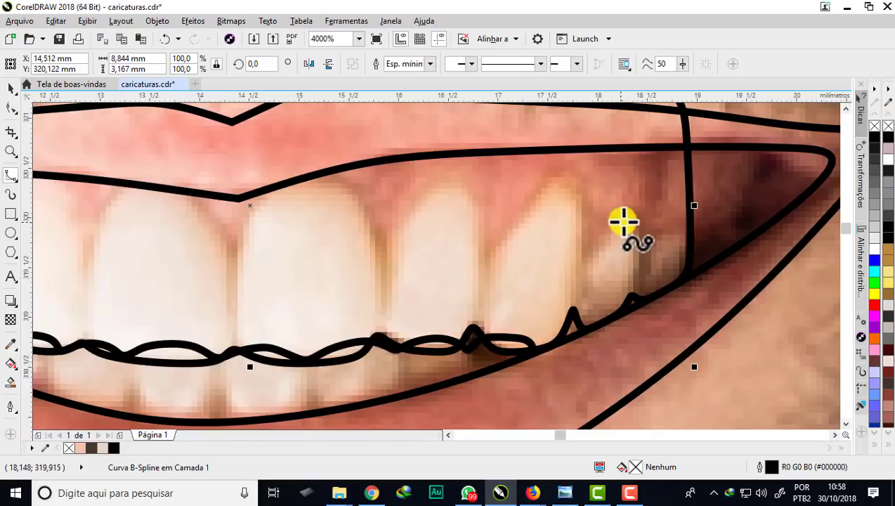
{"action": "left_click", "coordinate": [582, 263]}
{"action": "left_click", "coordinate": [588, 209]}
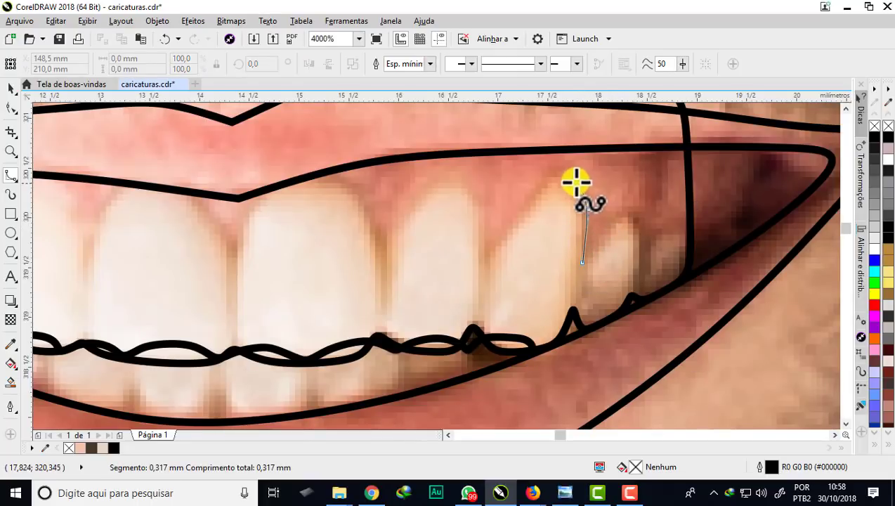
{"action": "left_click", "coordinate": [566, 178]}
{"action": "left_click", "coordinate": [538, 189]}
{"action": "left_click", "coordinate": [508, 222]}
{"action": "left_click", "coordinate": [482, 264]}
{"action": "left_click", "coordinate": [477, 189]}
{"action": "left_click", "coordinate": [458, 167]}
{"action": "left_click", "coordinate": [406, 184]}
{"action": "left_click", "coordinate": [389, 222]}
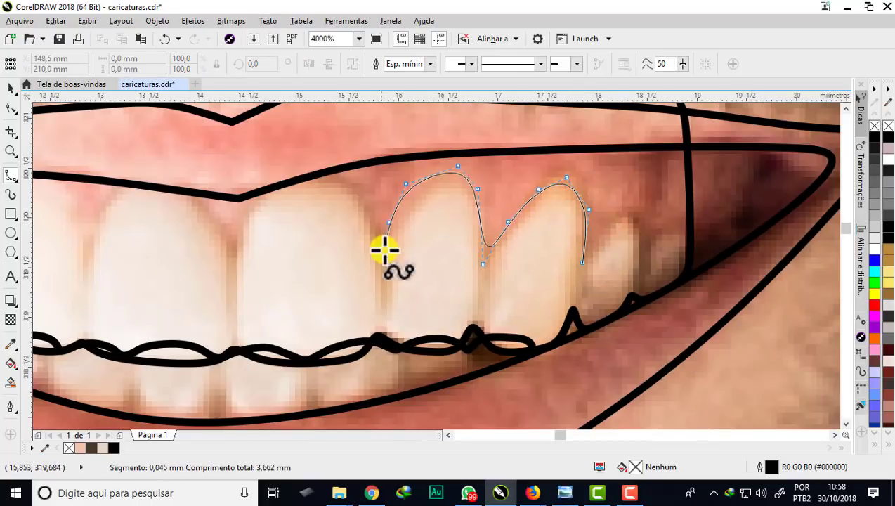
Continue the gum line over the central and left upper teeth and close the gum shape with a sweep above the upper lip
{"action": "left_click", "coordinate": [383, 248]}
{"action": "left_click", "coordinate": [367, 201]}
{"action": "left_click", "coordinate": [96, 248]}
{"action": "scroll", "coordinate": [96, 247], "scroll_direction": "left", "scroll_amount": 1}
{"action": "left_click", "coordinate": [242, 272]}
{"action": "left_click", "coordinate": [233, 201]}
{"action": "left_click", "coordinate": [217, 182]}
{"action": "left_click", "coordinate": [165, 182]}
{"action": "left_click", "coordinate": [160, 205]}
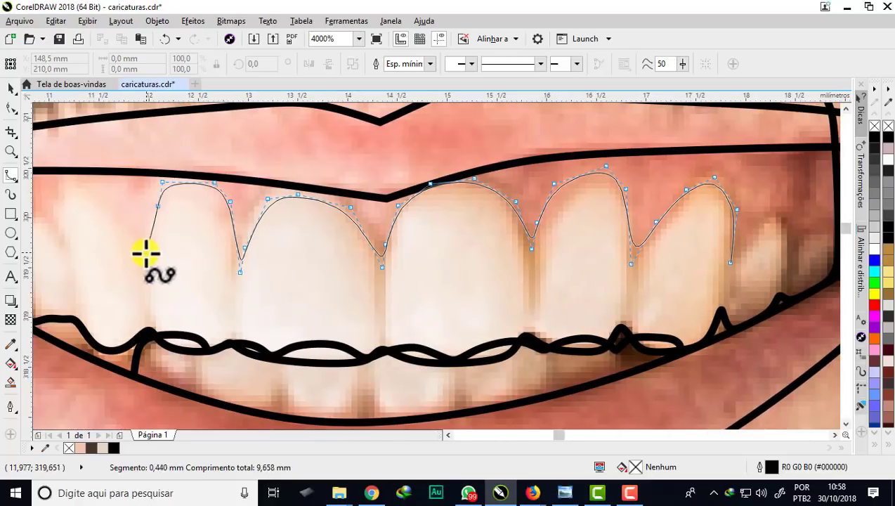
{"action": "left_click", "coordinate": [153, 250]}
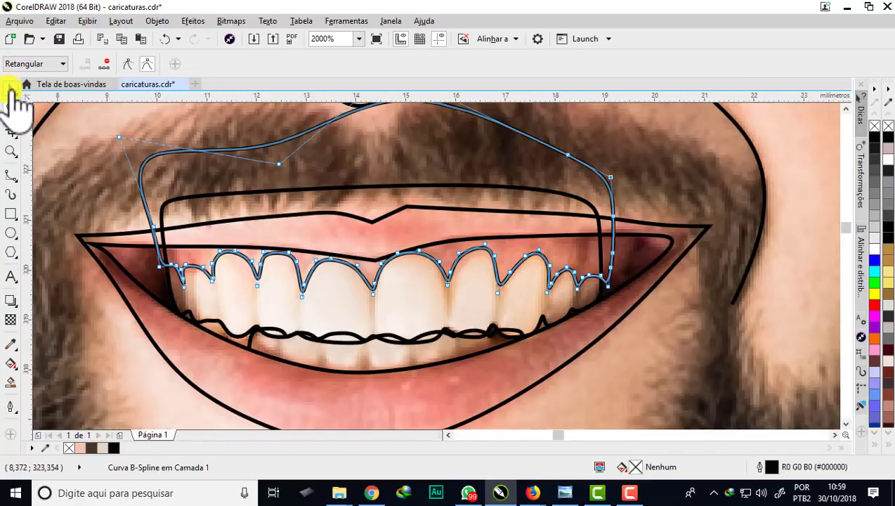
{"action": "left_click", "coordinate": [11, 89]}
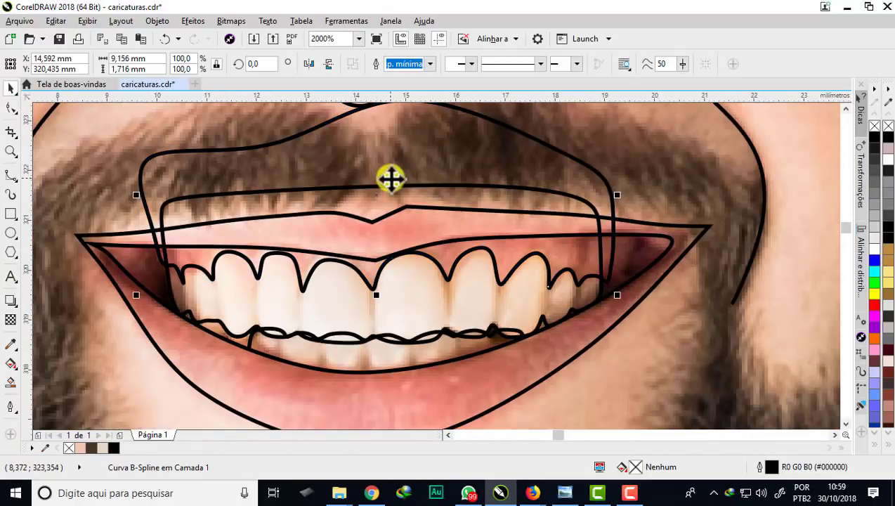
Trim the upper teeth shape with the gum shape so it follows the scalloped gum line
{"action": "left_click", "coordinate": [212, 324], "text": "shift"}
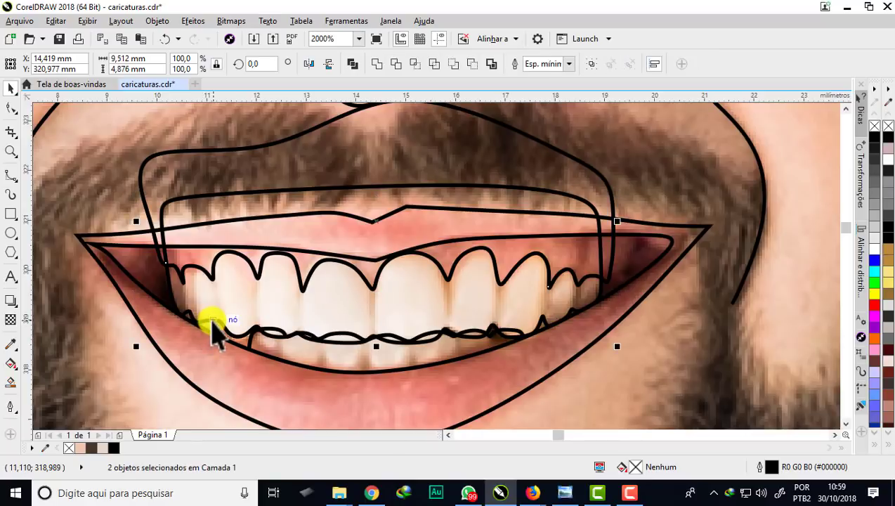
{"action": "left_click", "coordinate": [396, 64]}
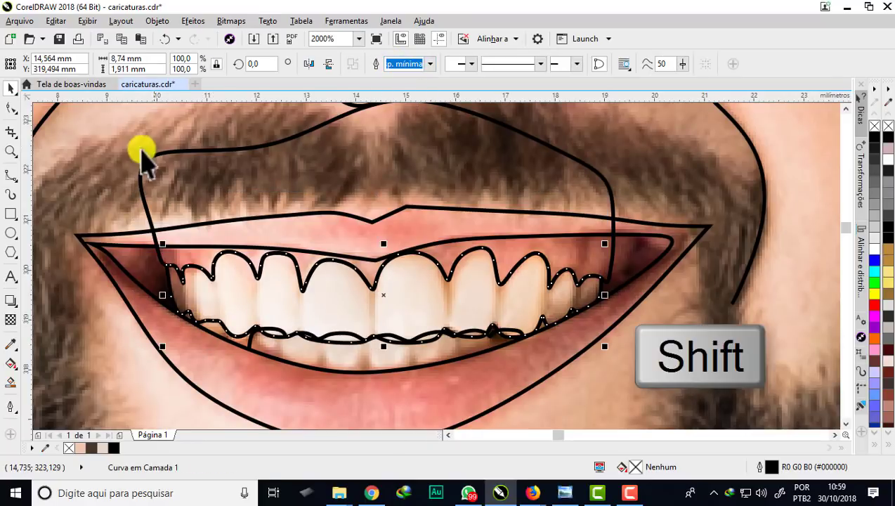
{"action": "key", "text": "Escape"}
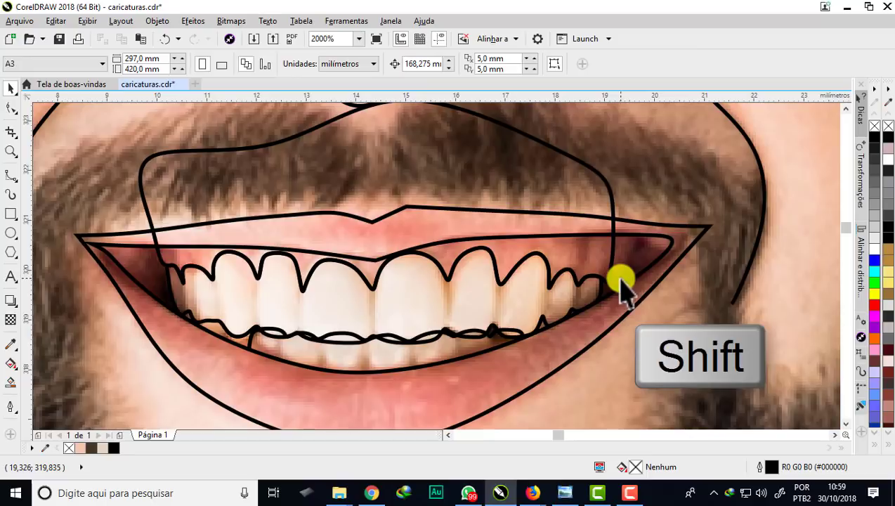
Intersect the gum shape with the inner mouth shape to create the gum area inside the mouth
{"action": "left_click", "coordinate": [530, 140]}
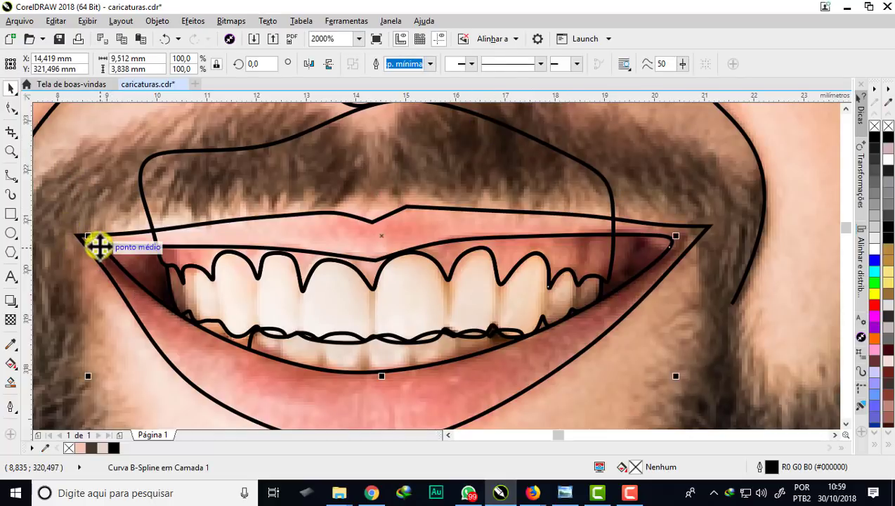
{"action": "left_click", "coordinate": [96, 244], "text": "shift"}
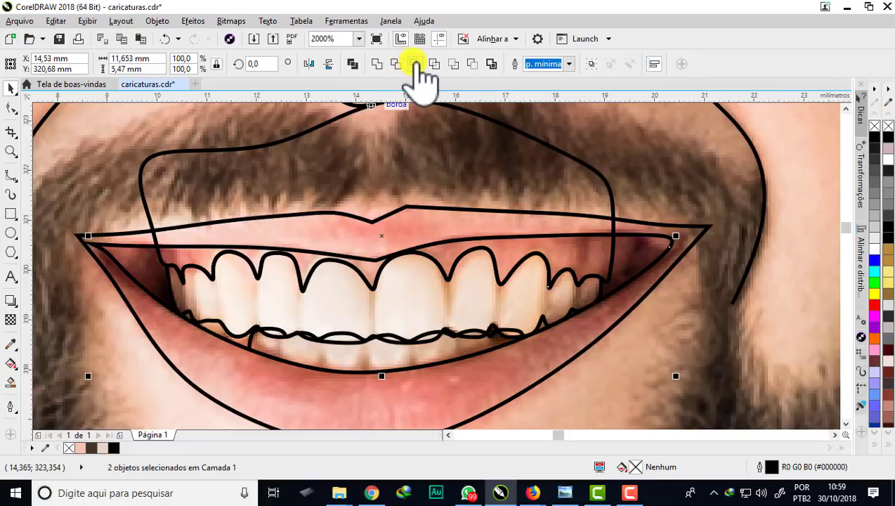
{"action": "left_click", "coordinate": [416, 64]}
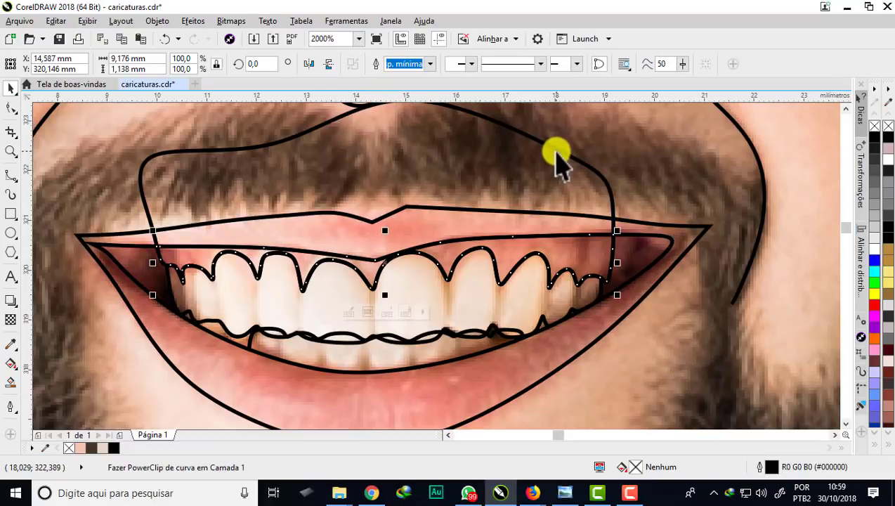
Delete the original oversized gum curve that extends over the moustache
{"action": "left_click", "coordinate": [555, 152]}
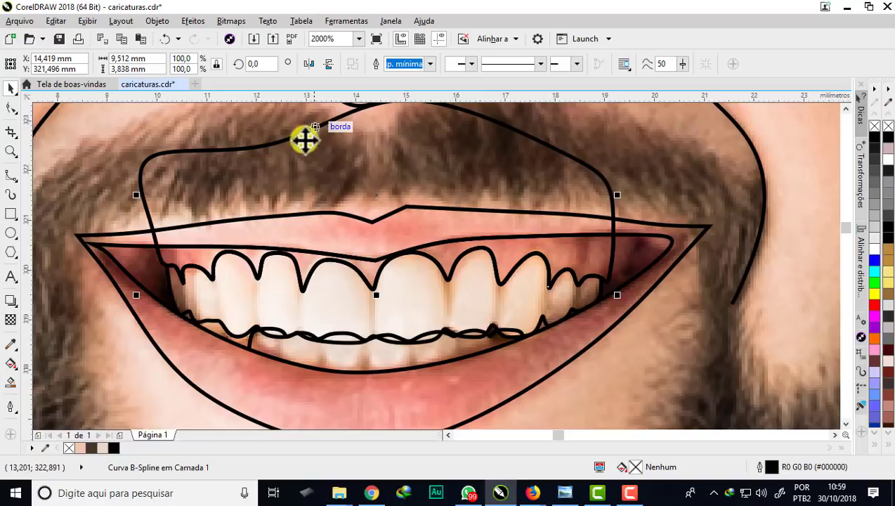
{"action": "left_click", "coordinate": [197, 159]}
{"action": "left_click_drag", "start_coordinate": [199, 149], "coordinate": [542, 190]}
{"action": "key", "text": "Delete"}
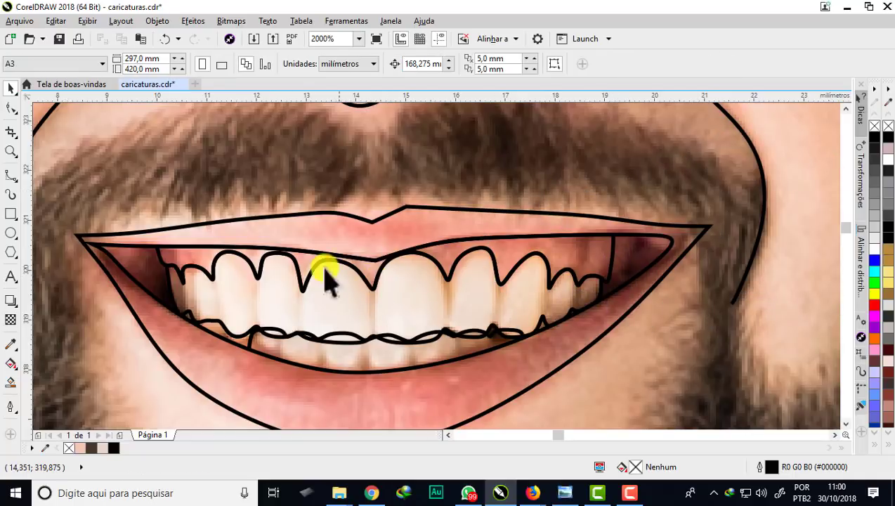
Sample the cream tooth colour from the photo with the Color Eyedropper and fill the upper teeth shape with it
{"action": "scroll", "coordinate": [456, 260], "scroll_direction": "down", "scroll_amount": 2}
{"action": "scroll", "coordinate": [336, 273], "scroll_direction": "up", "scroll_amount": 1}
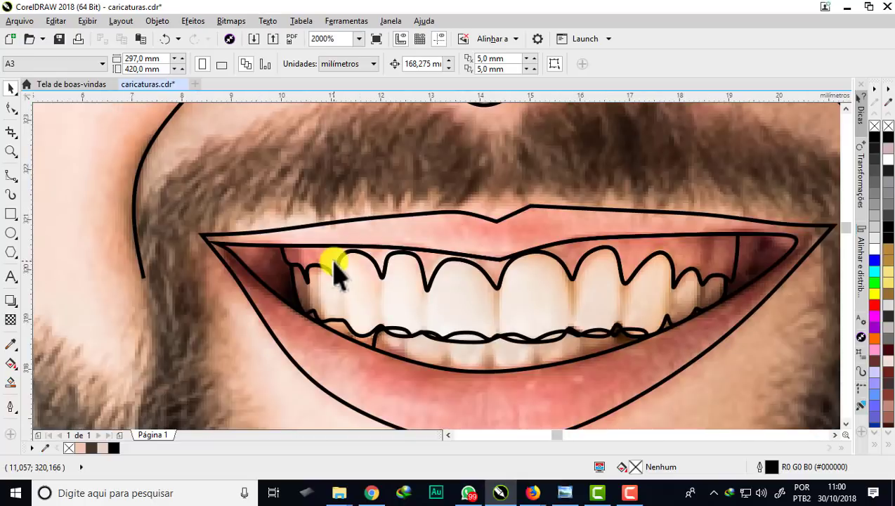
{"action": "left_click", "coordinate": [11, 343]}
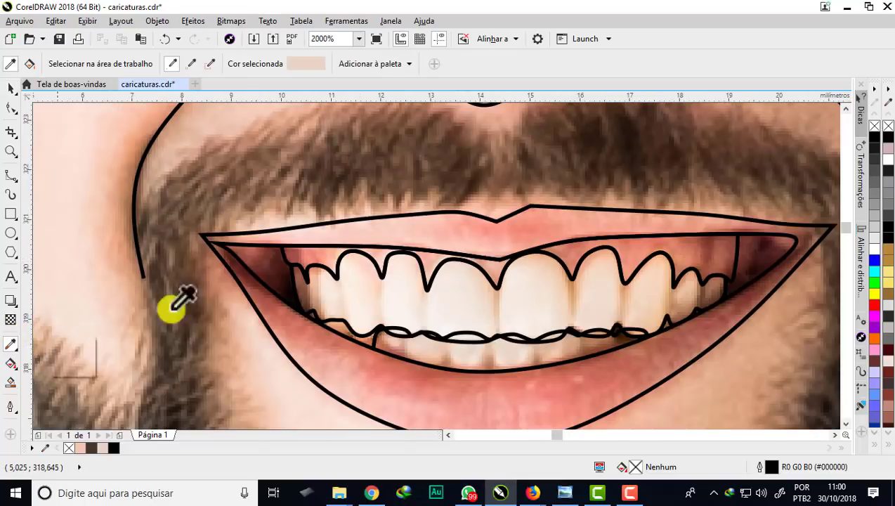
{"action": "scroll", "coordinate": [314, 267], "scroll_direction": "up", "scroll_amount": 2}
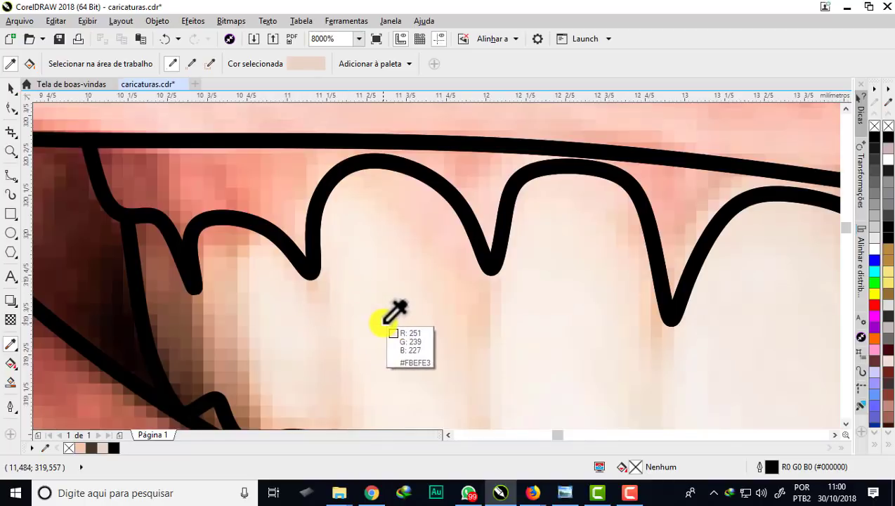
{"action": "left_click", "coordinate": [384, 321]}
{"action": "left_click", "coordinate": [374, 314]}
{"action": "scroll", "coordinate": [354, 280], "scroll_direction": "down", "scroll_amount": 2}
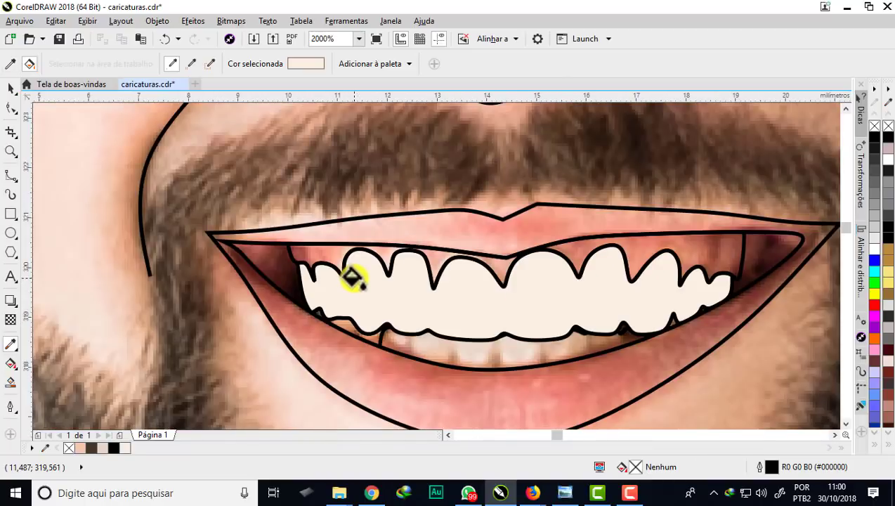
Sample the salmon gum colour from the photo and fill the gum shape above the teeth with it
{"action": "scroll", "coordinate": [316, 250], "scroll_direction": "up", "scroll_amount": 2}
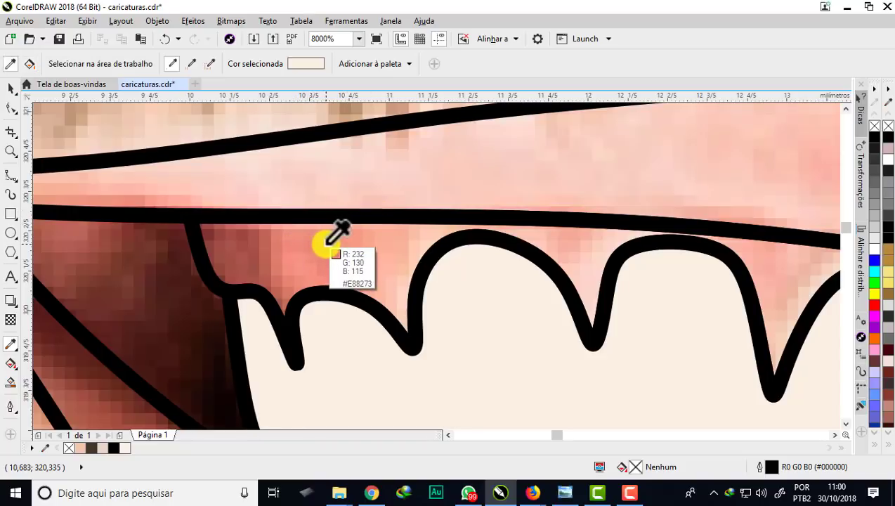
{"action": "left_click", "coordinate": [327, 245], "text": "shift"}
{"action": "left_click", "coordinate": [320, 244]}
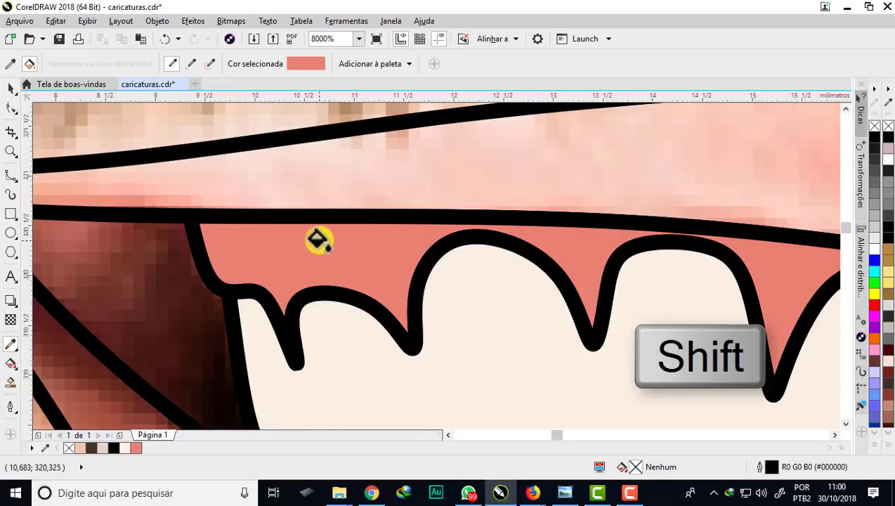
{"action": "scroll", "coordinate": [314, 235], "scroll_direction": "down", "scroll_amount": 3}
{"action": "scroll", "coordinate": [482, 240], "scroll_direction": "up", "scroll_amount": 1}
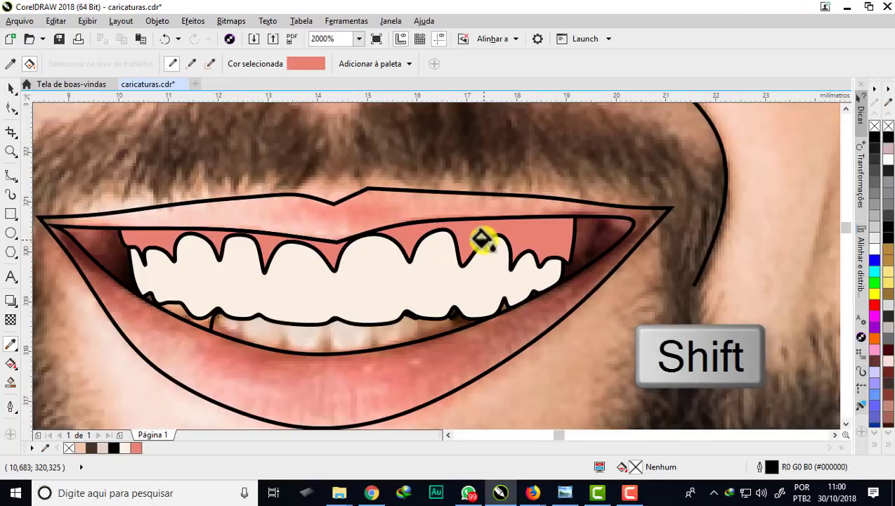
{"action": "scroll", "coordinate": [432, 234], "scroll_direction": "down", "scroll_amount": 1}
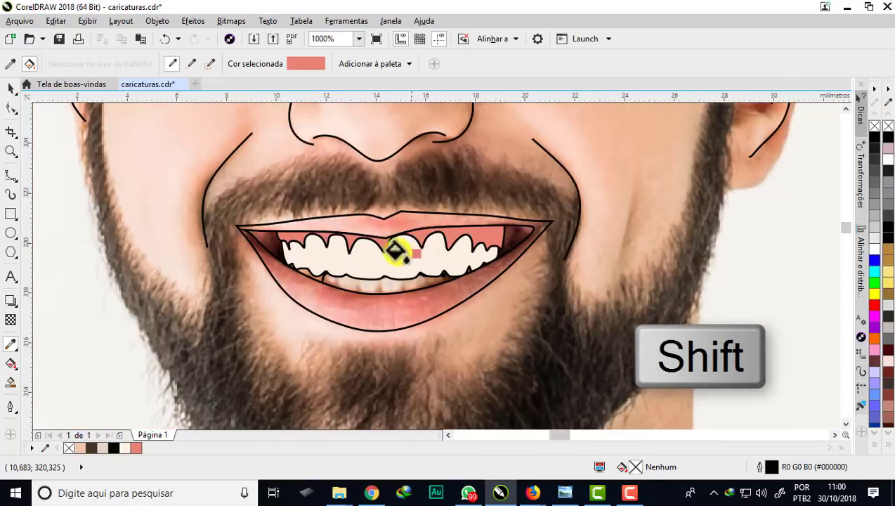
Sample the dark brown from the photo's mouth corner and fill the inner mouth shape with it
{"action": "scroll", "coordinate": [320, 296], "scroll_direction": "up", "scroll_amount": 1}
{"action": "left_click", "coordinate": [315, 309]}
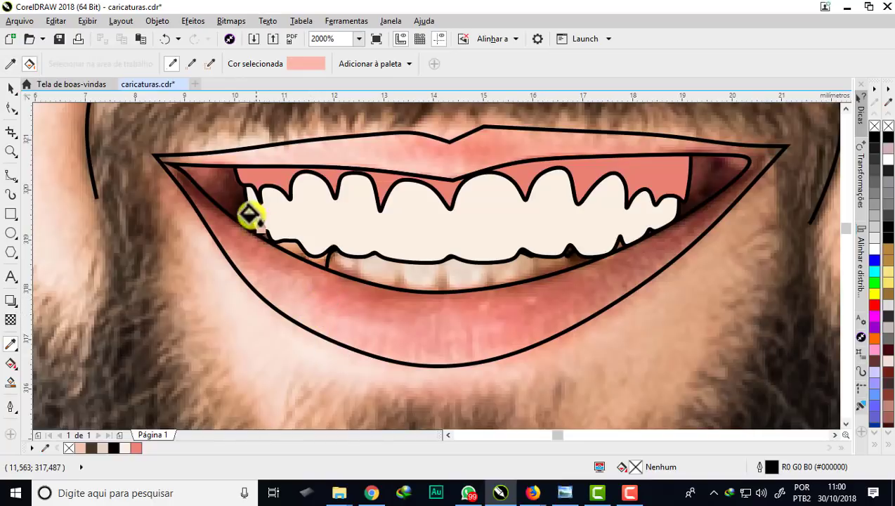
{"action": "scroll", "coordinate": [199, 173], "scroll_direction": "up", "scroll_amount": 1}
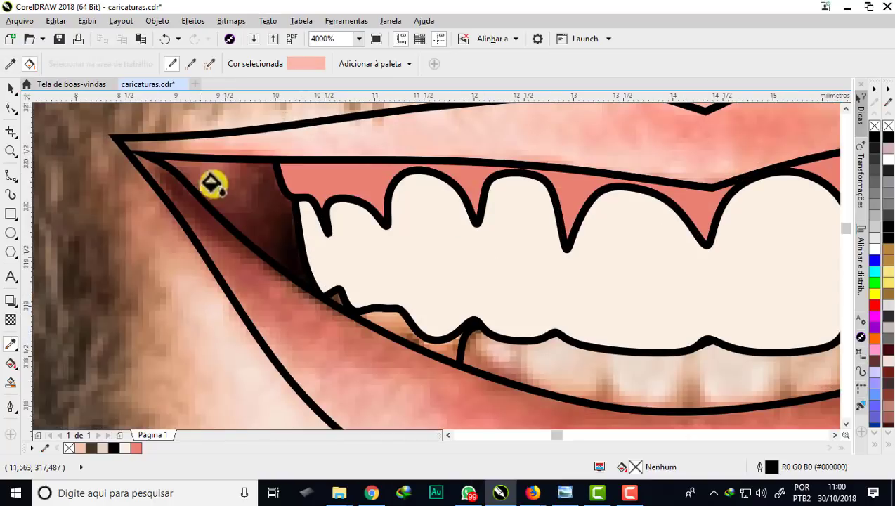
{"action": "key", "text": "shift"}
{"action": "left_click", "coordinate": [283, 232]}
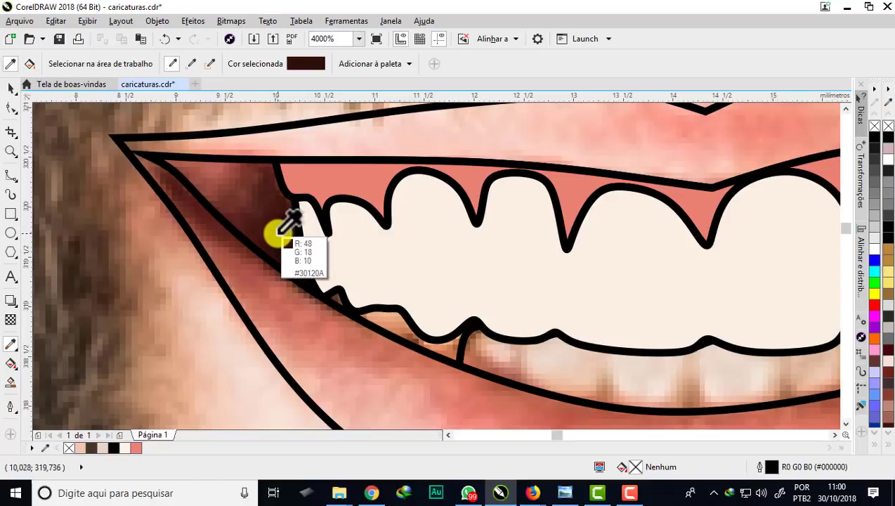
{"action": "left_click", "coordinate": [261, 204]}
Sample the light pink (R253 G190 B175) from the photo's lower lip and fill the lip shape with it
{"action": "scroll", "coordinate": [274, 219], "scroll_direction": "down", "scroll_amount": 2}
{"action": "scroll", "coordinate": [303, 257], "scroll_direction": "up", "scroll_amount": 1}
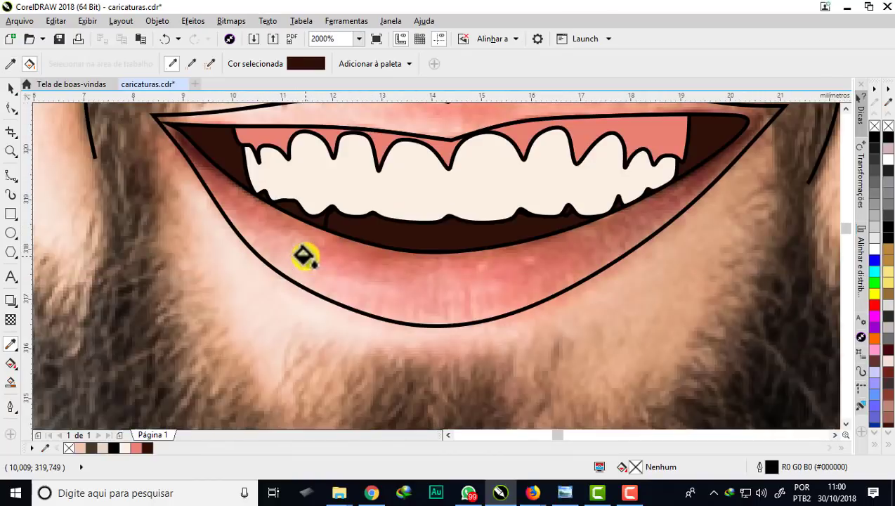
{"action": "left_click", "coordinate": [314, 269]}
{"action": "left_click", "coordinate": [314, 271]}
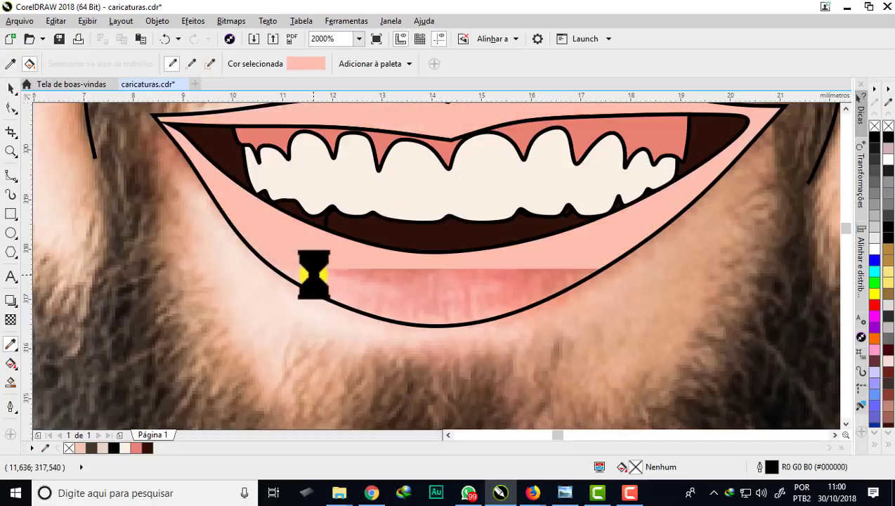
Select the outer lip shape with the Pick tool
{"action": "scroll", "coordinate": [313, 274], "scroll_direction": "down", "scroll_amount": 1}
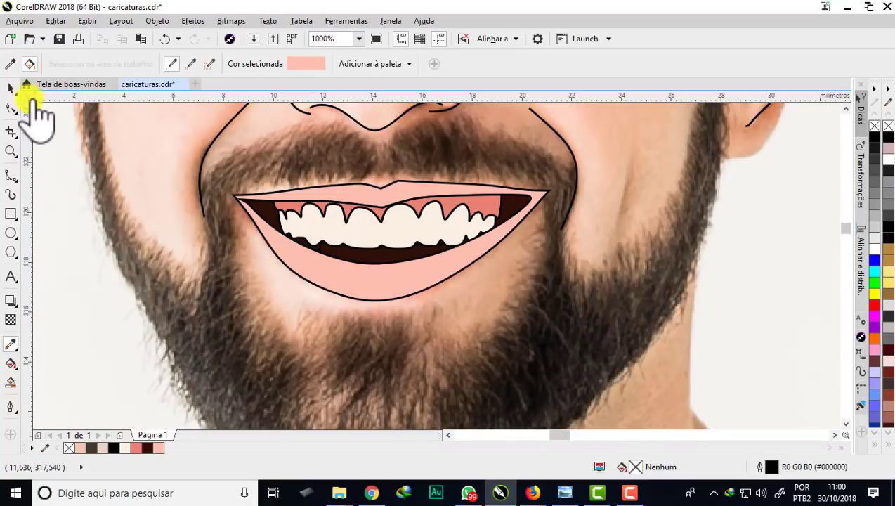
{"action": "left_click", "coordinate": [11, 88]}
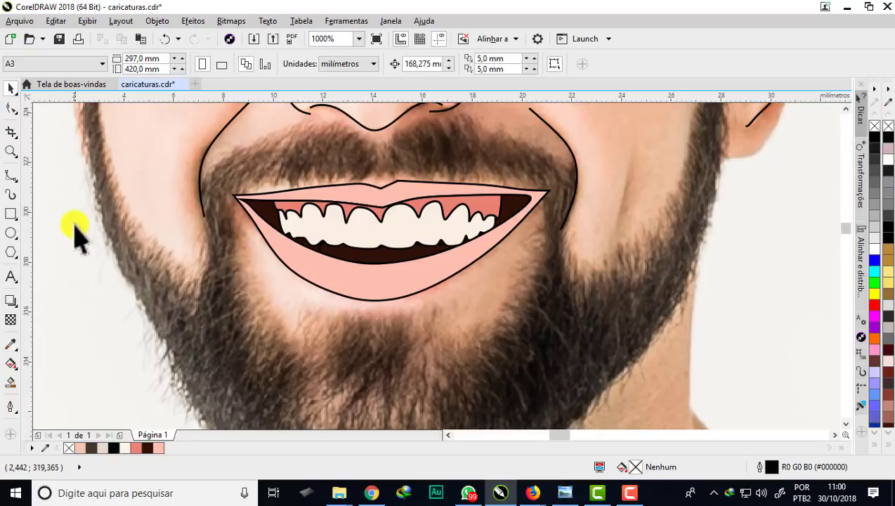
{"action": "left_click", "coordinate": [357, 278]}
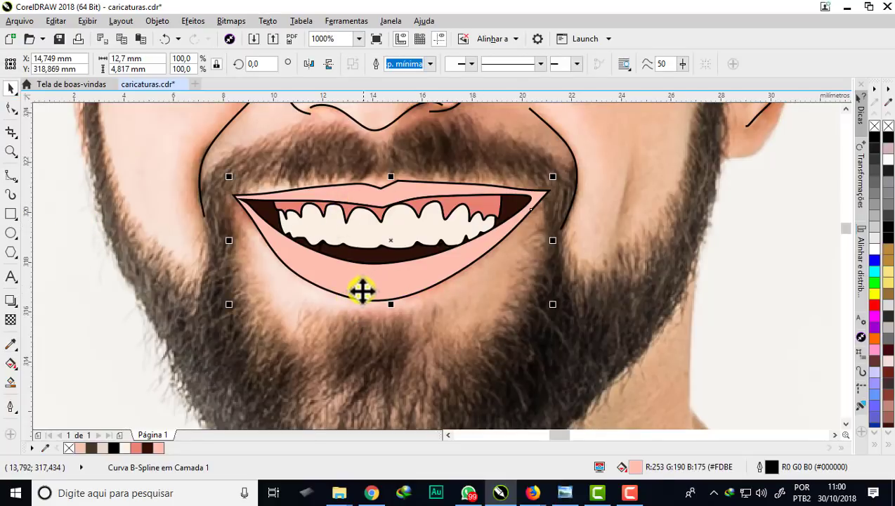
{"action": "left_click", "coordinate": [159, 22]}
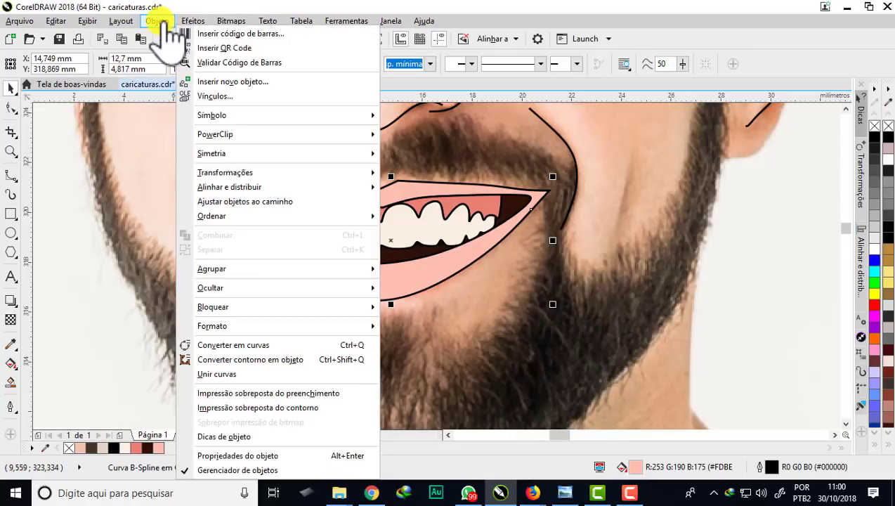
{"action": "left_click", "coordinate": [430, 274]}
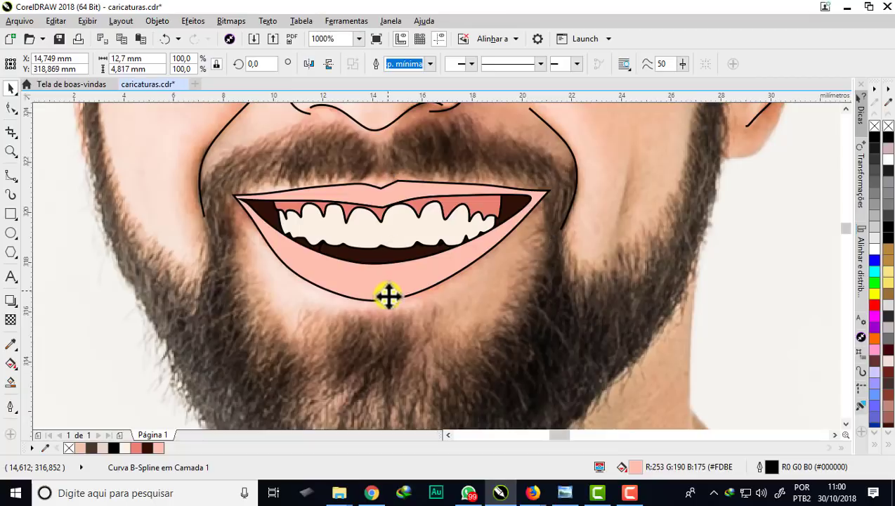
{"action": "left_click_drag", "start_coordinate": [388, 296], "coordinate": [393, 330]}
{"action": "key", "text": "ctrl+z"}
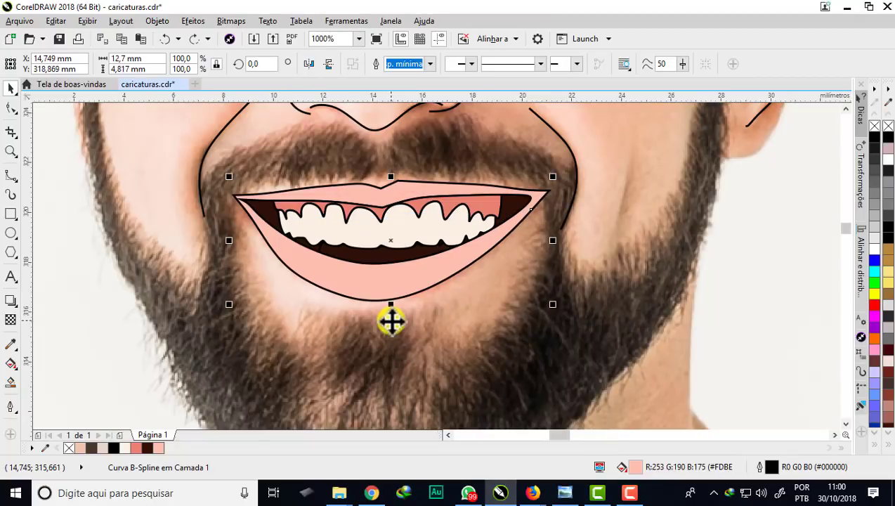
Set the lip shape's outline width to 2 px and convert the outline to an object
{"action": "left_click", "coordinate": [430, 64]}
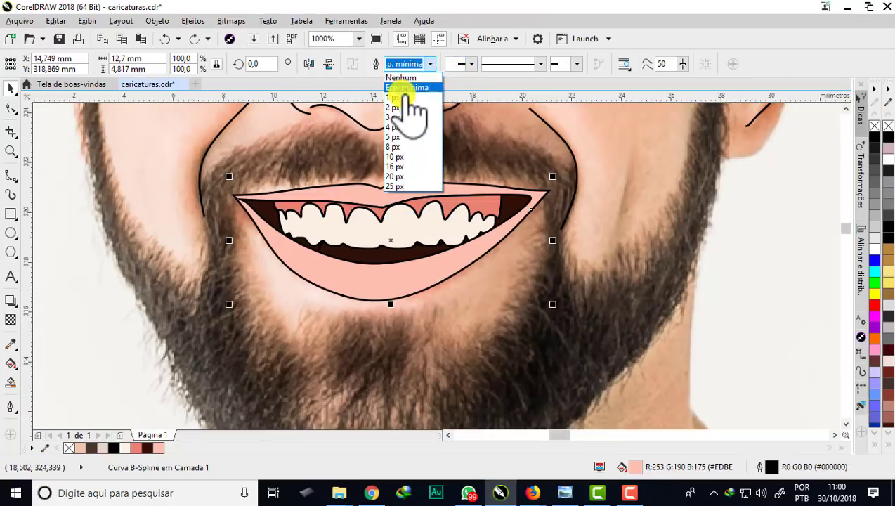
{"action": "left_click", "coordinate": [398, 111]}
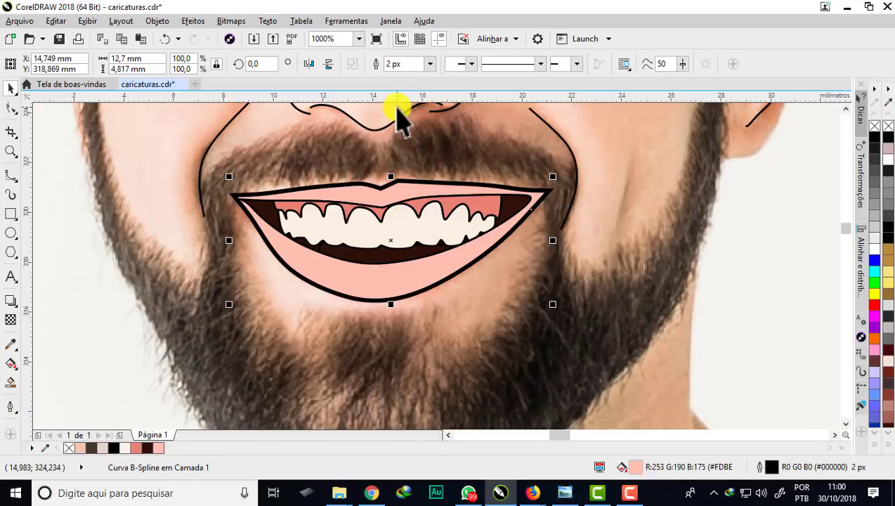
{"action": "left_click", "coordinate": [158, 22]}
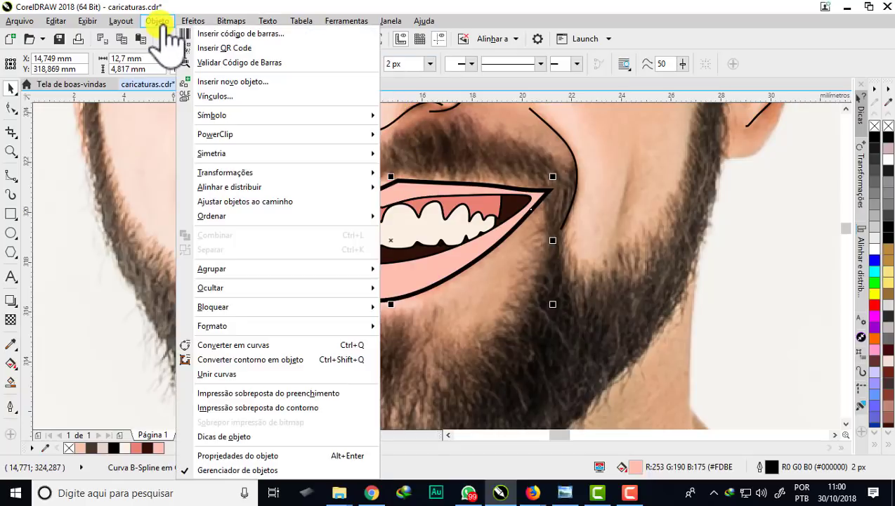
{"action": "left_click", "coordinate": [258, 360]}
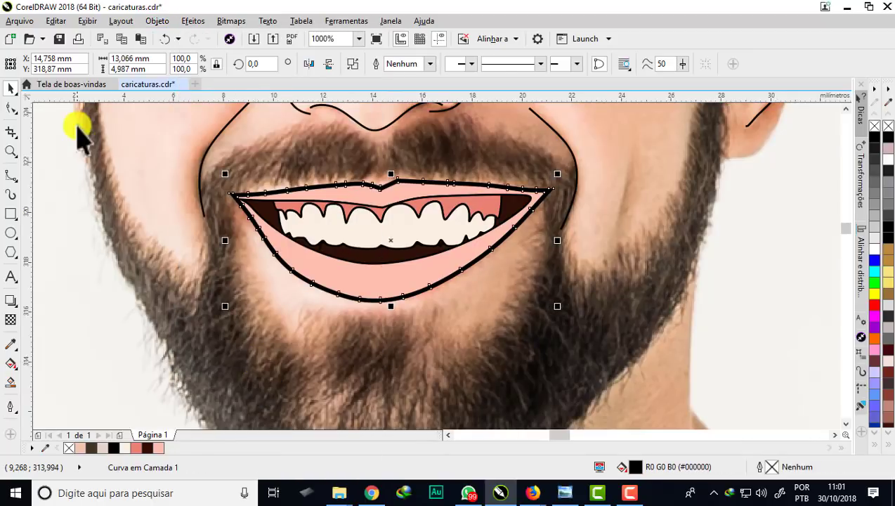
Select all nodes of the converted lip outline with the Shape tool and reduce them
{"action": "left_click", "coordinate": [10, 109]}
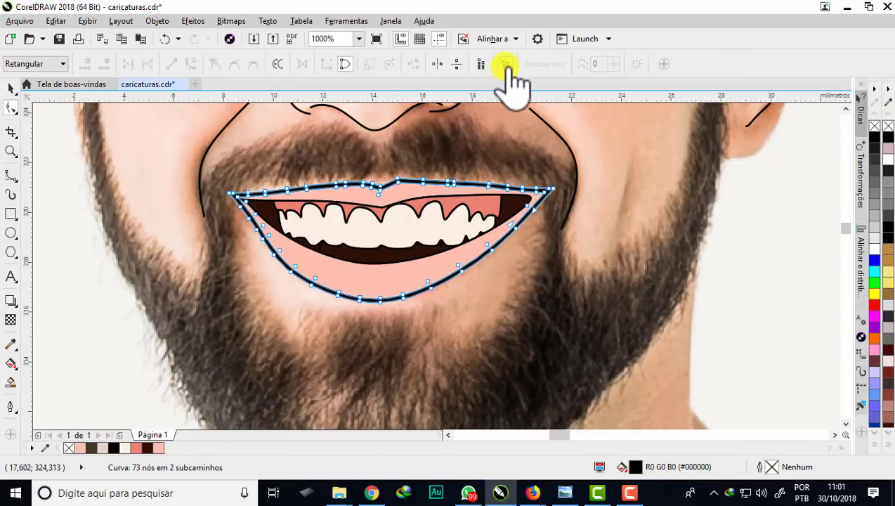
{"action": "key", "text": "ctrl+a"}
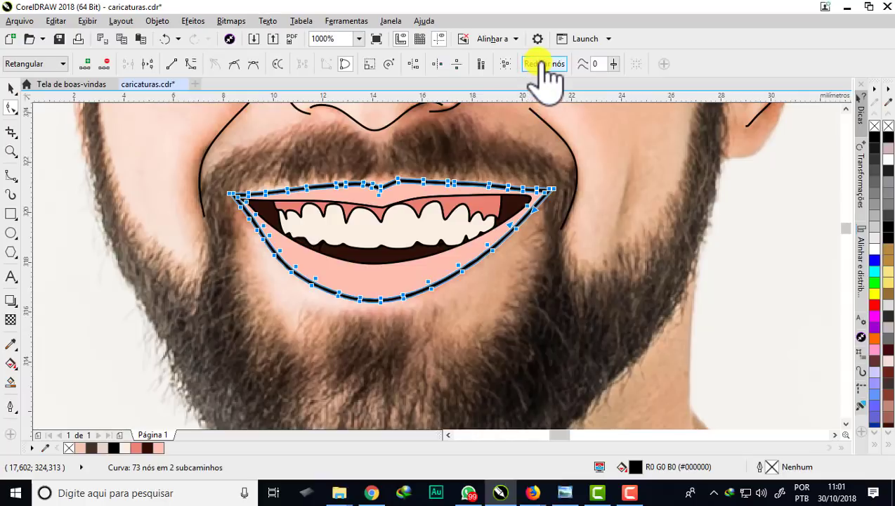
{"action": "left_click", "coordinate": [540, 66]}
Move the node at the bottom centre of the lip outline's outer edge downward to thicken the lower lip line
{"action": "scroll", "coordinate": [358, 303], "scroll_direction": "up", "scroll_amount": 2}
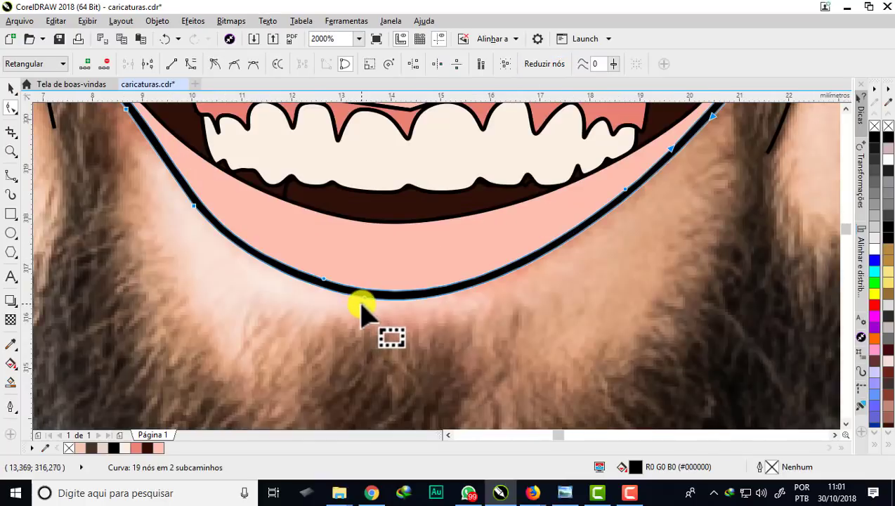
{"action": "scroll", "coordinate": [364, 307], "scroll_direction": "up", "scroll_amount": 1}
{"action": "left_click_drag", "start_coordinate": [365, 290], "coordinate": [372, 322]}
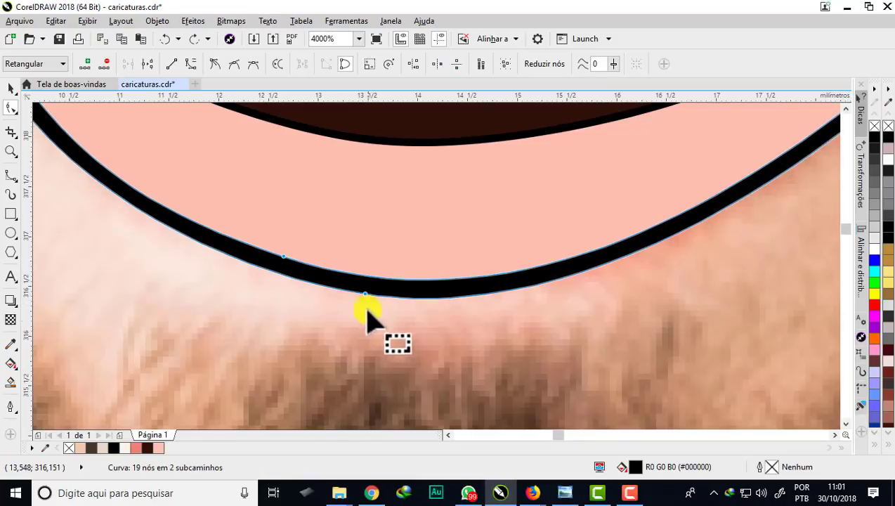
{"action": "left_click", "coordinate": [363, 292]}
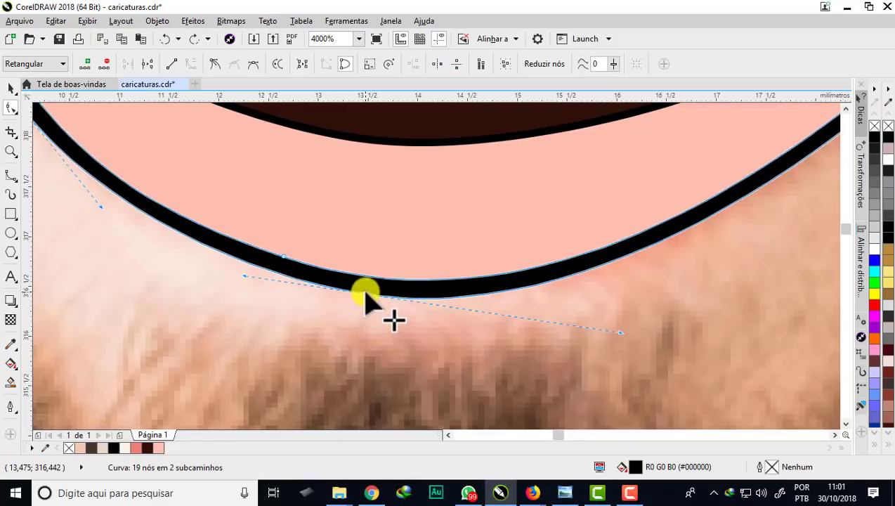
{"action": "left_click_drag", "start_coordinate": [364, 294], "coordinate": [366, 324]}
Bow the outer edge of the lip outline outward along the right side of the lower lip to thicken it
{"action": "scroll", "coordinate": [373, 330], "scroll_direction": "down", "scroll_amount": 3}
{"action": "scroll", "coordinate": [410, 303], "scroll_direction": "up", "scroll_amount": 2}
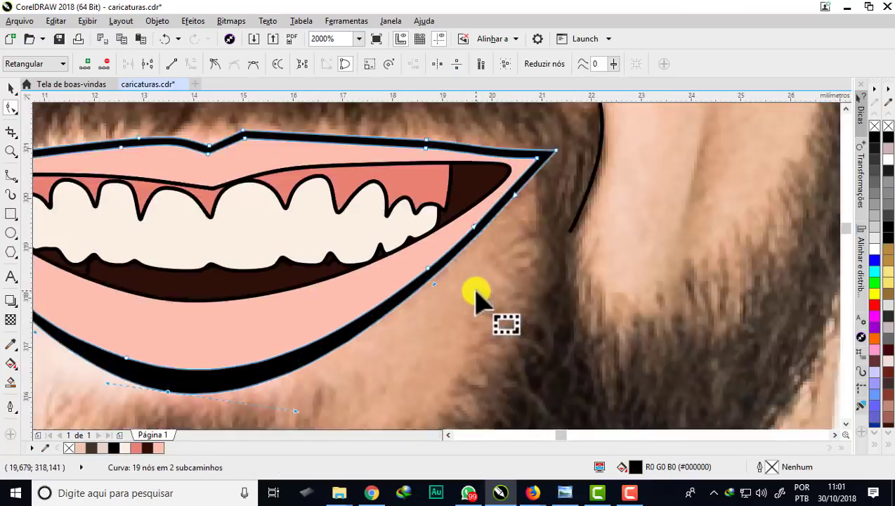
{"action": "scroll", "coordinate": [425, 279], "scroll_direction": "up", "scroll_amount": 1}
{"action": "scroll", "coordinate": [455, 236], "scroll_direction": "down", "scroll_amount": 1}
{"action": "scroll", "coordinate": [480, 196], "scroll_direction": "up", "scroll_amount": 1}
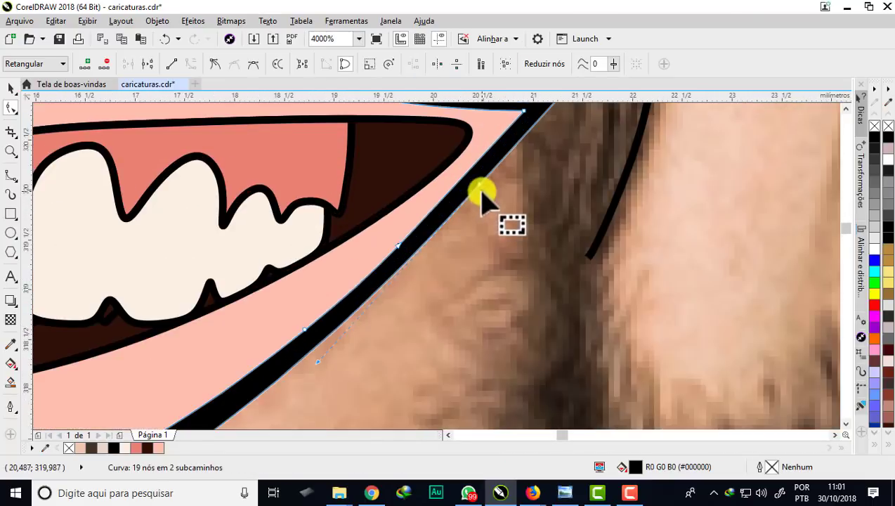
{"action": "left_click_drag", "start_coordinate": [318, 362], "coordinate": [322, 392]}
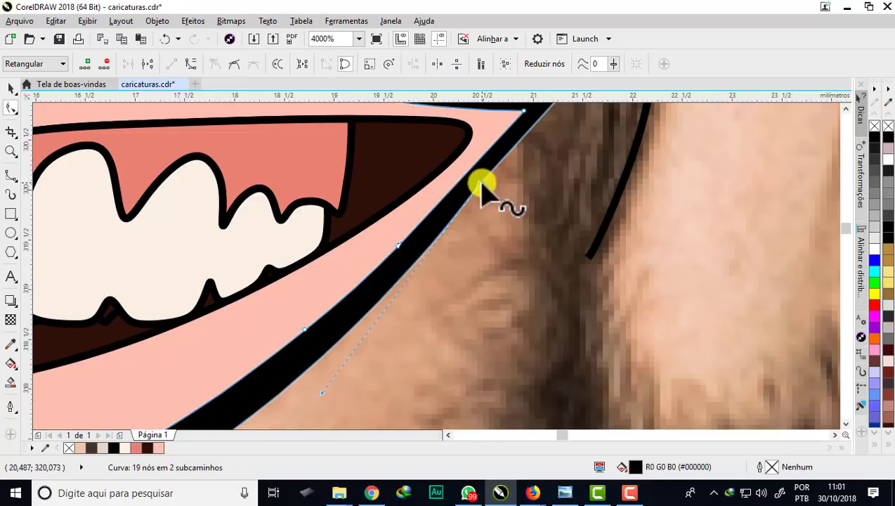
{"action": "left_click_drag", "start_coordinate": [481, 183], "coordinate": [481, 195]}
Reshape the outer edge of the lip outline along the left side of the lower lip into a smooth, thicker curve
{"action": "scroll", "coordinate": [489, 198], "scroll_direction": "down", "scroll_amount": 2}
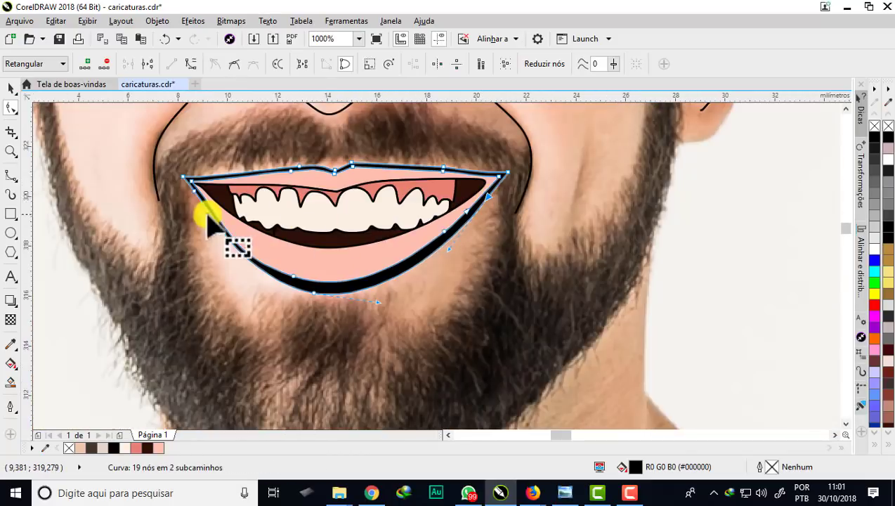
{"action": "scroll", "coordinate": [208, 217], "scroll_direction": "up", "scroll_amount": 2}
{"action": "left_click_drag", "start_coordinate": [279, 264], "coordinate": [273, 270]}
{"action": "scroll", "coordinate": [275, 262], "scroll_direction": "down", "scroll_amount": 1}
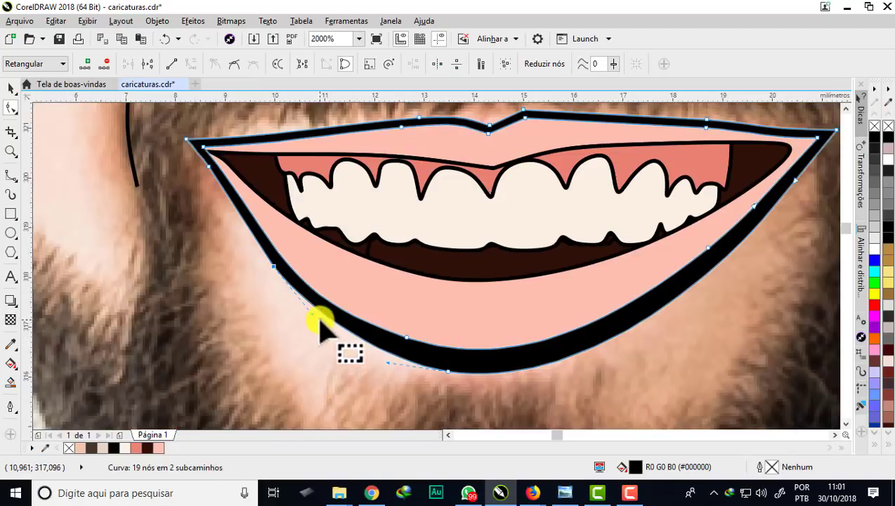
{"action": "left_click_drag", "start_coordinate": [315, 315], "coordinate": [342, 339]}
{"action": "left_click_drag", "start_coordinate": [273, 267], "coordinate": [269, 261]}
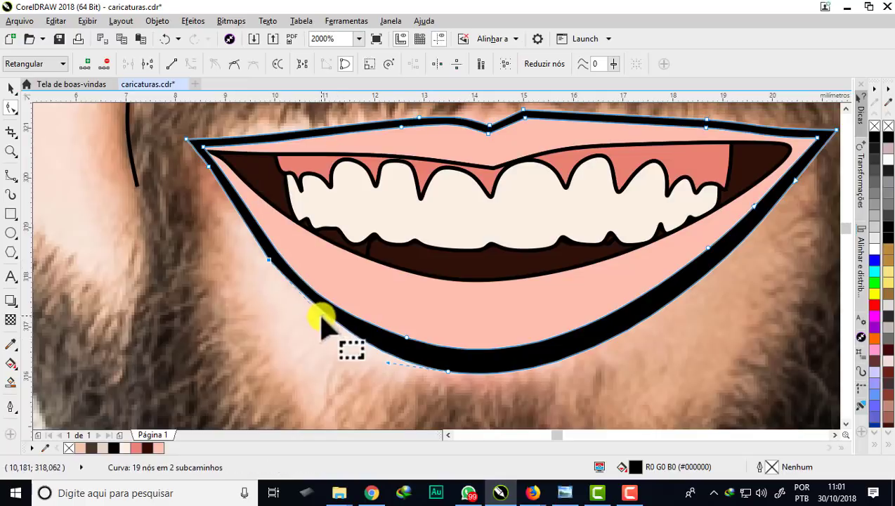
{"action": "left_click_drag", "start_coordinate": [337, 334], "coordinate": [331, 339]}
Reshape the outer edge of the upper lip outline around its central peak, and deselect the outline
{"action": "scroll", "coordinate": [344, 309], "scroll_direction": "up", "scroll_amount": 3}
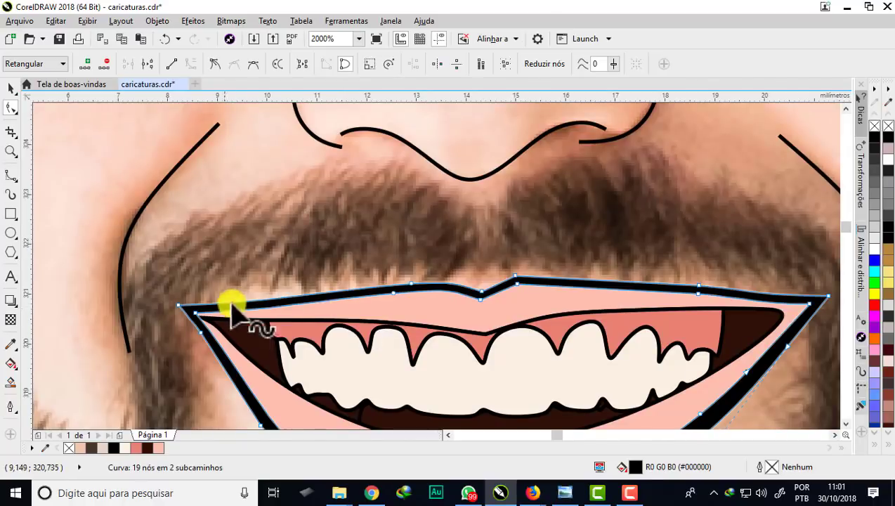
{"action": "scroll", "coordinate": [690, 291], "scroll_direction": "up", "scroll_amount": 2}
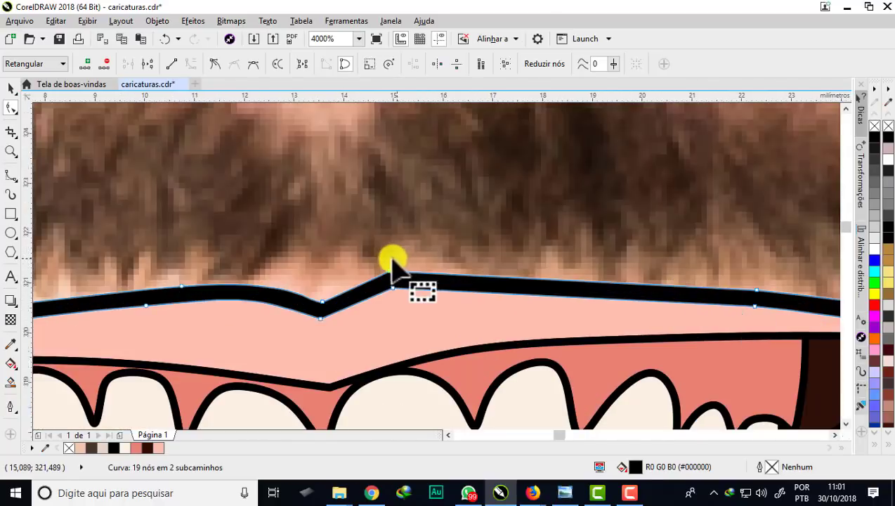
{"action": "scroll", "coordinate": [404, 265], "scroll_direction": "down", "scroll_amount": 2}
{"action": "scroll", "coordinate": [576, 281], "scroll_direction": "up", "scroll_amount": 2}
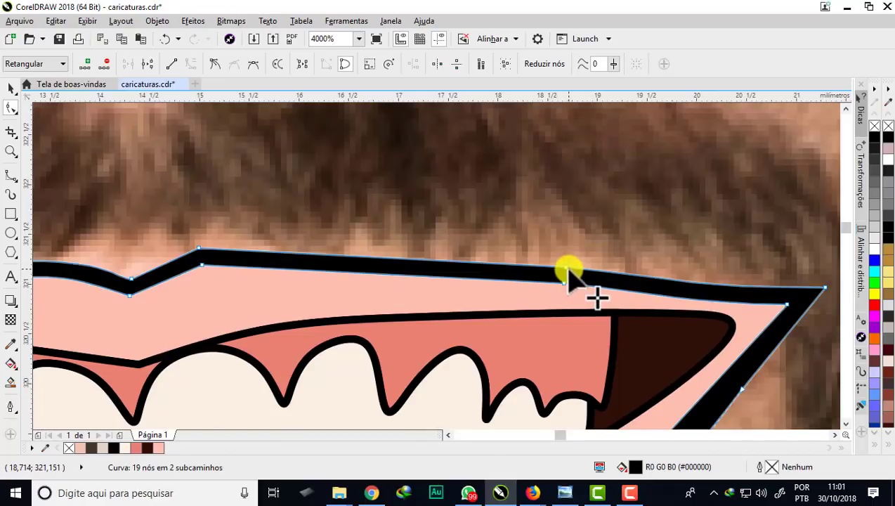
{"action": "scroll", "coordinate": [401, 193], "scroll_direction": "down", "scroll_amount": 2}
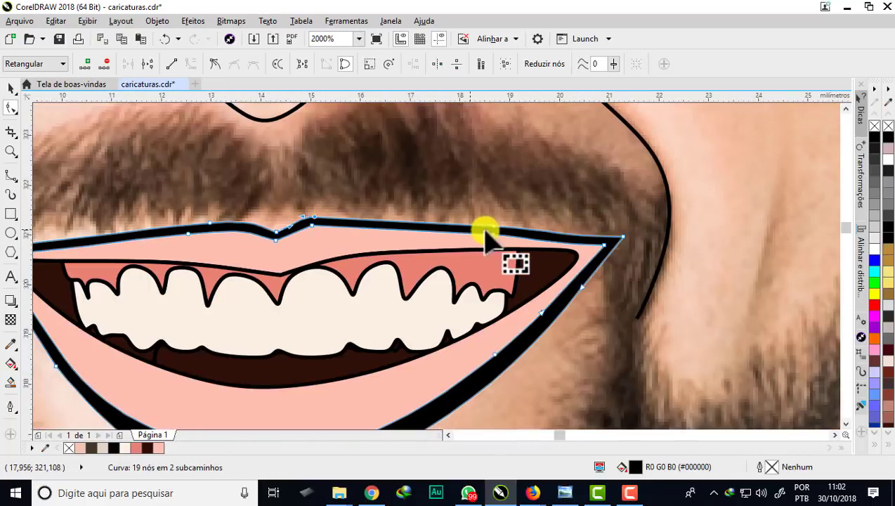
{"action": "scroll", "coordinate": [488, 221], "scroll_direction": "down", "scroll_amount": 4}
{"action": "left_click", "coordinate": [10, 89]}
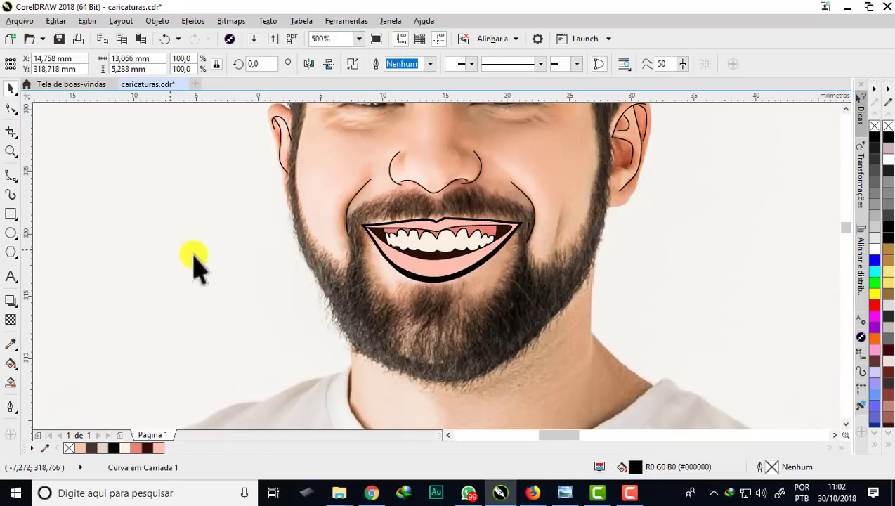
{"action": "key", "text": "Escape"}
{"action": "scroll", "coordinate": [474, 225], "scroll_direction": "up", "scroll_amount": 2}
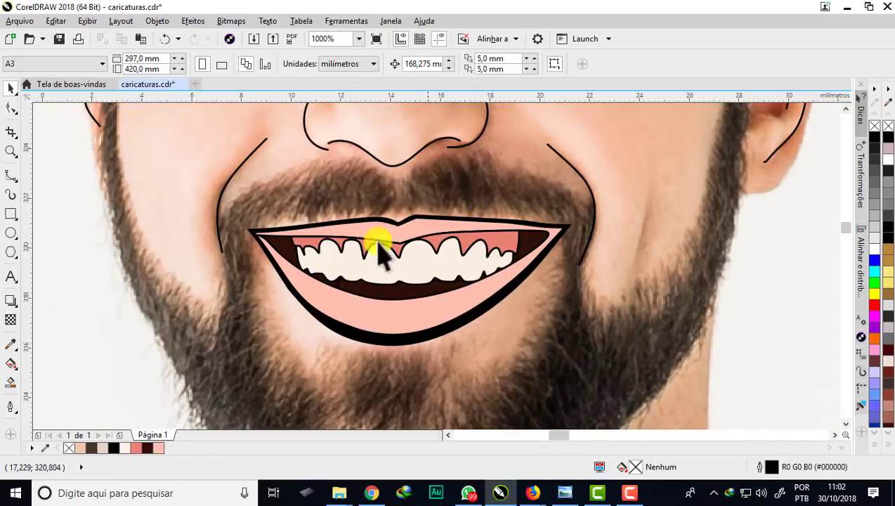
{"action": "scroll", "coordinate": [316, 270], "scroll_direction": "up", "scroll_amount": 2}
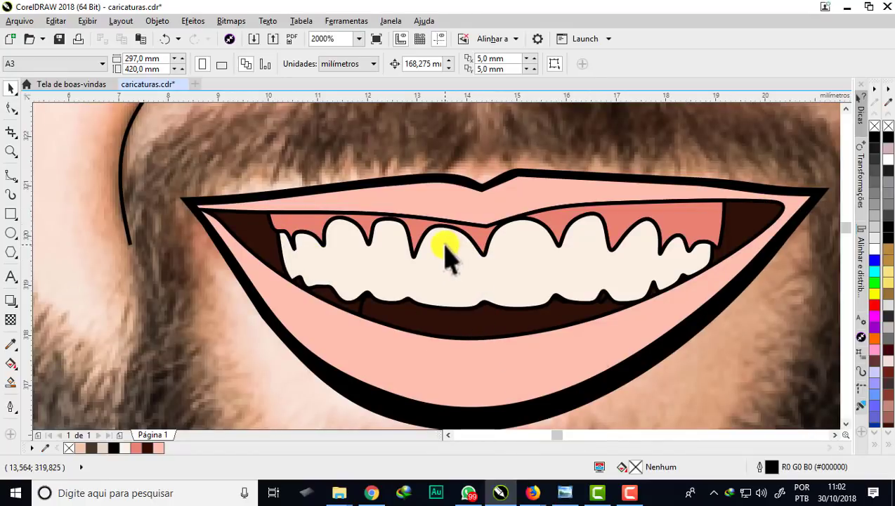
{"action": "scroll", "coordinate": [314, 268], "scroll_direction": "down", "scroll_amount": 1}
{"action": "left_click_drag", "start_coordinate": [233, 202], "coordinate": [469, 344]}
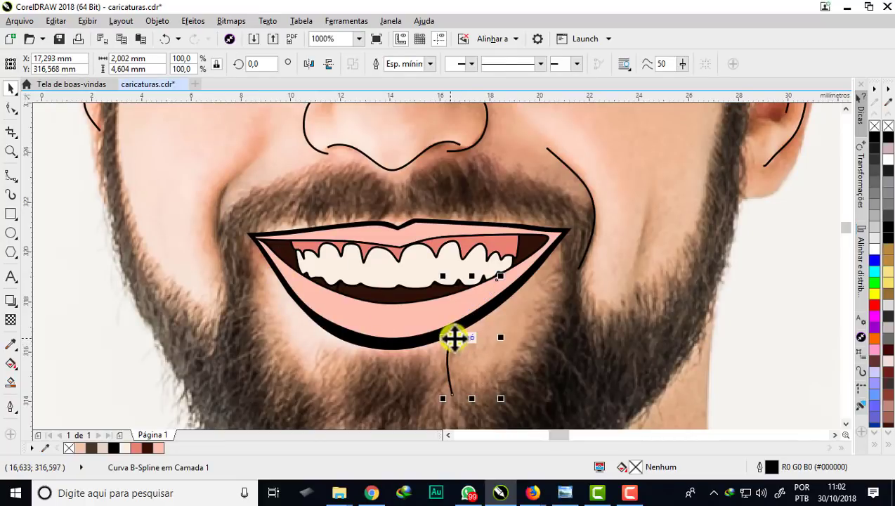
{"action": "left_click", "coordinate": [277, 306]}
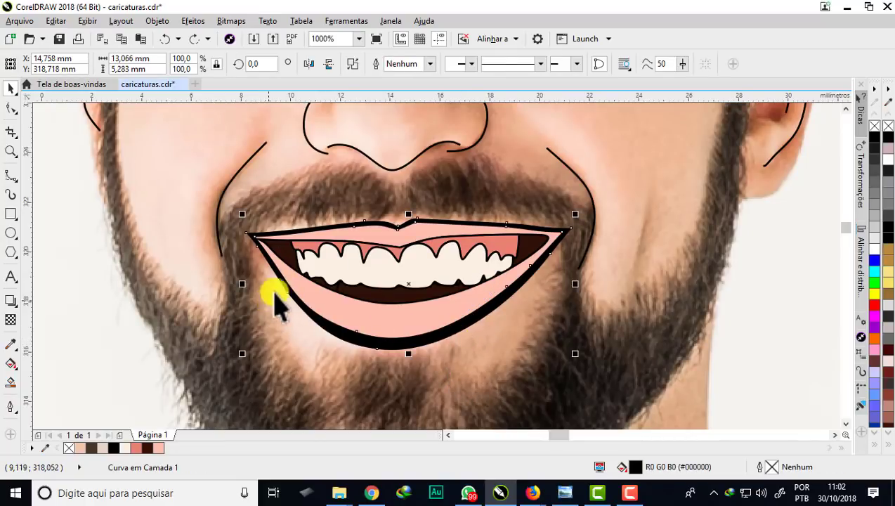
{"action": "scroll", "coordinate": [464, 261], "scroll_direction": "down", "scroll_amount": 1}
{"action": "scroll", "coordinate": [379, 229], "scroll_direction": "up", "scroll_amount": 1}
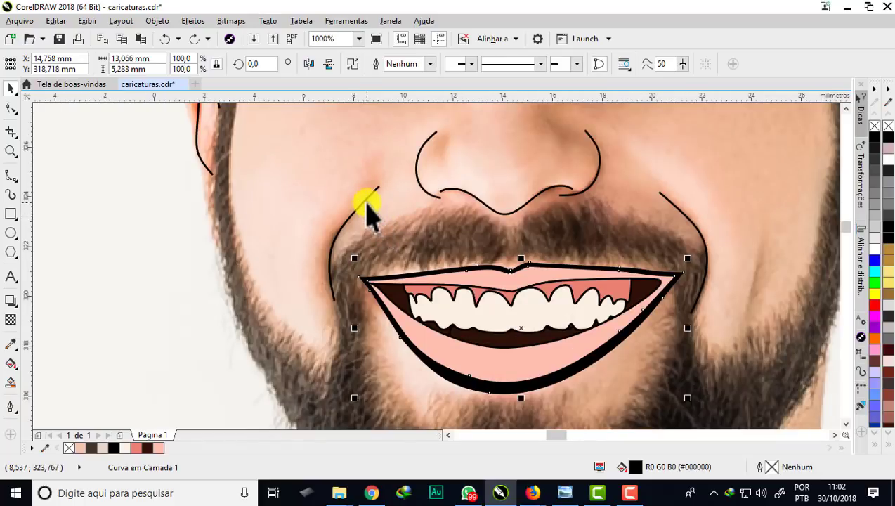
Select the three nose curves and convert their outlines to objects
{"action": "scroll", "coordinate": [352, 224], "scroll_direction": "down", "scroll_amount": 1}
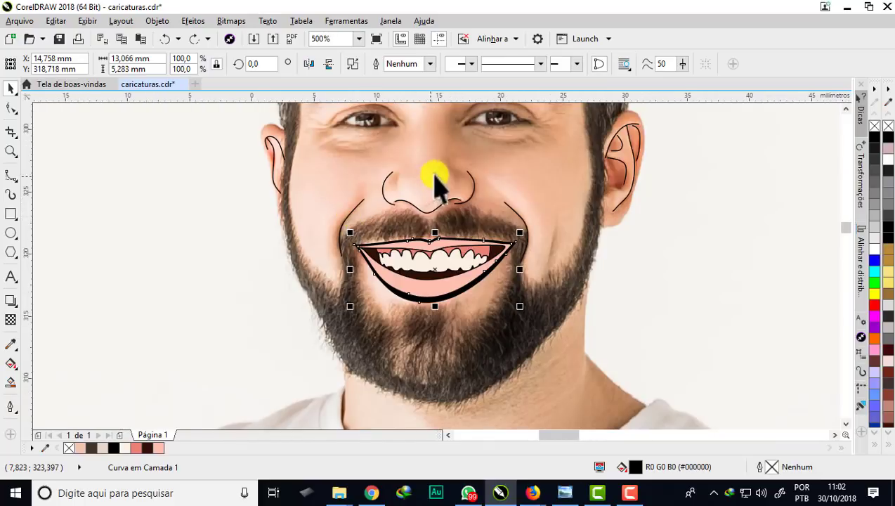
{"action": "scroll", "coordinate": [436, 184], "scroll_direction": "up", "scroll_amount": 1}
{"action": "left_click_drag", "start_coordinate": [351, 218], "coordinate": [578, 284]}
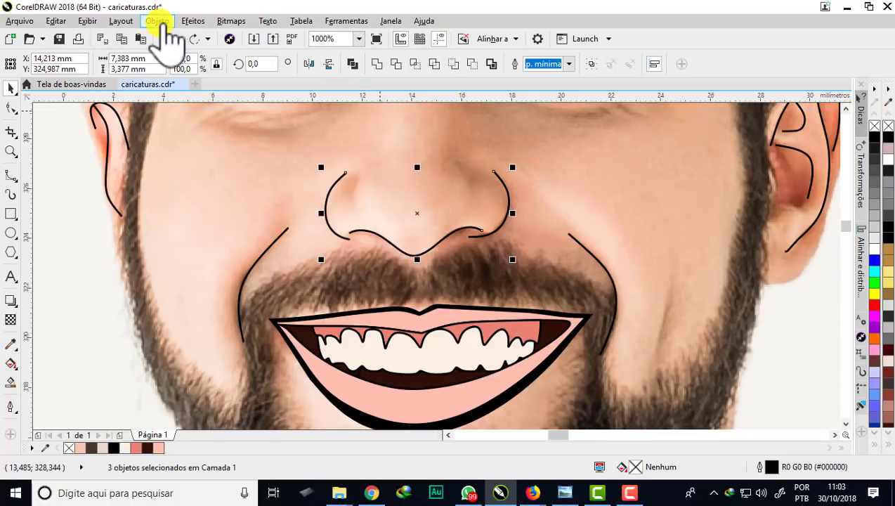
{"action": "left_click", "coordinate": [159, 22]}
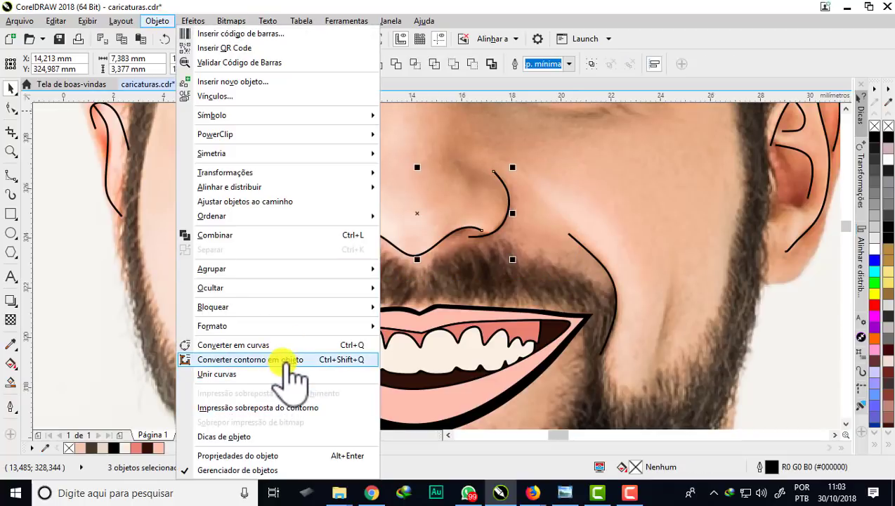
{"action": "left_click", "coordinate": [288, 361]}
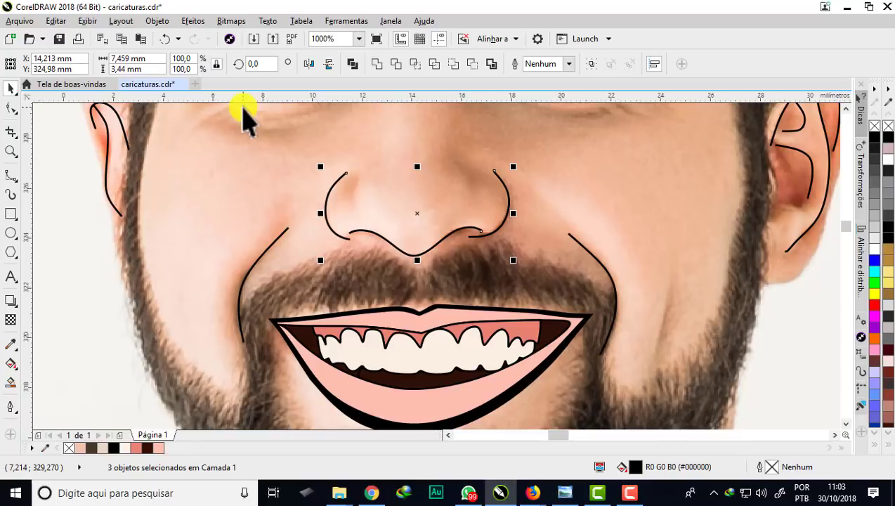
Select all nodes of the three converted nose curves with the Shape tool and reduce them
{"action": "left_click", "coordinate": [12, 109]}
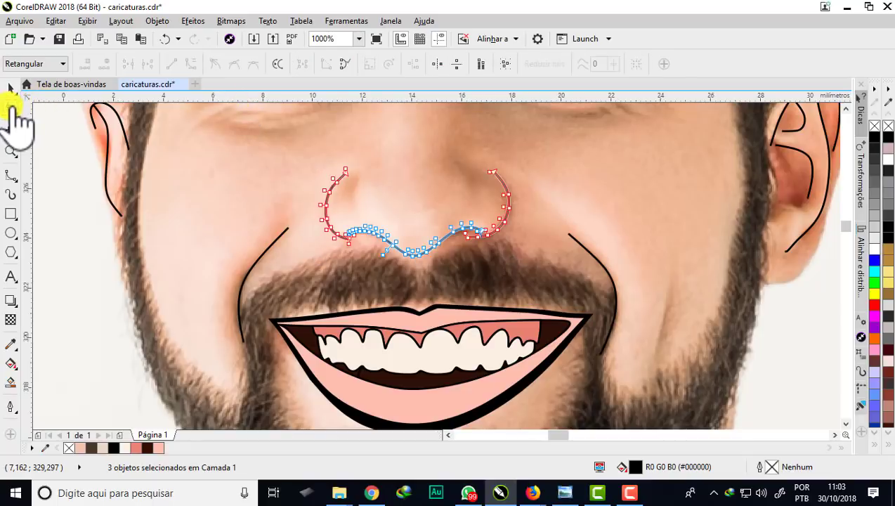
{"action": "left_click", "coordinate": [505, 65]}
{"action": "left_click", "coordinate": [543, 64]}
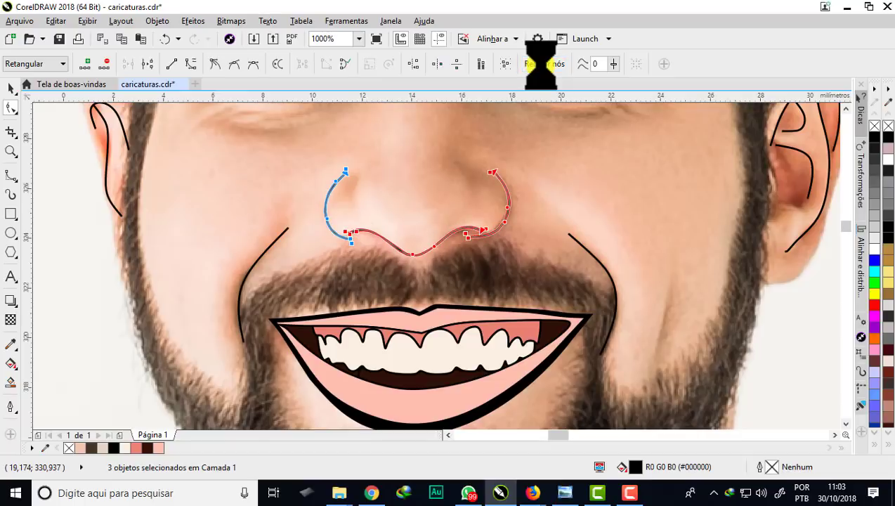
{"action": "left_click", "coordinate": [302, 176]}
Taper the upper end of the left nostril curve to a sharp point
{"action": "scroll", "coordinate": [342, 168], "scroll_direction": "up", "scroll_amount": 1}
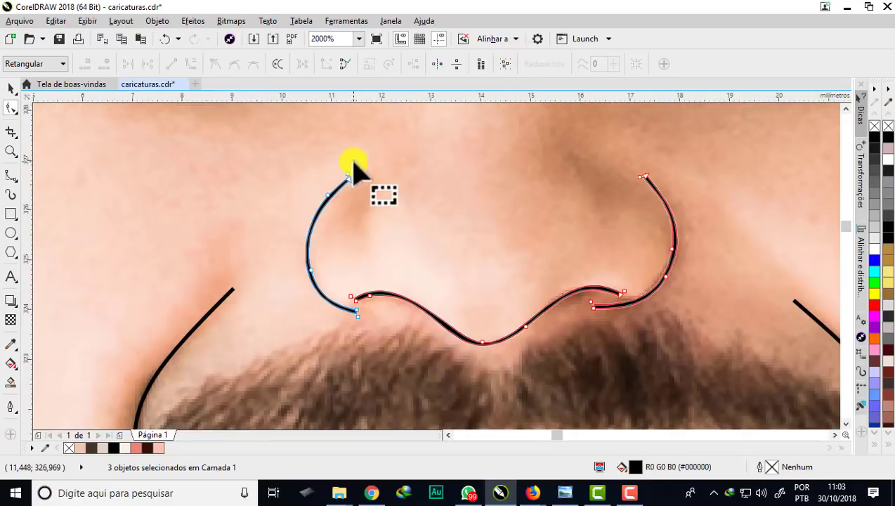
{"action": "scroll", "coordinate": [314, 239], "scroll_direction": "up", "scroll_amount": 2}
{"action": "scroll", "coordinate": [320, 235], "scroll_direction": "down", "scroll_amount": 1}
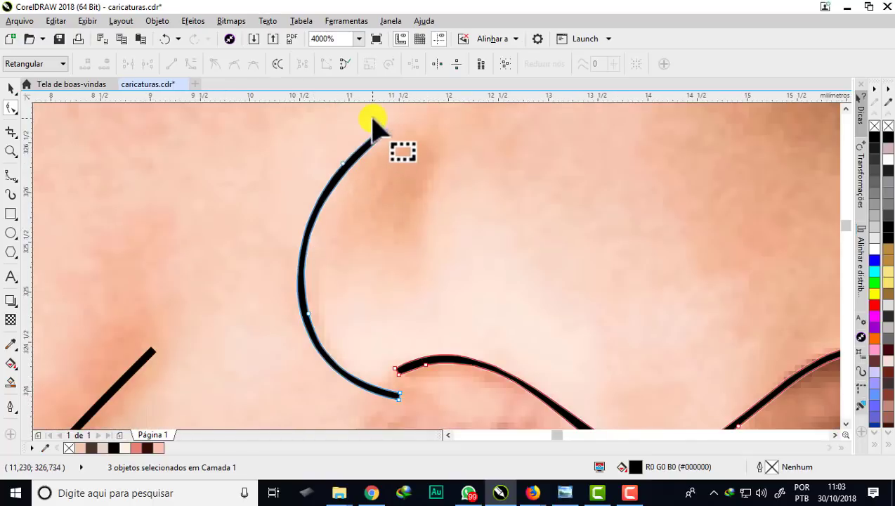
{"action": "scroll", "coordinate": [374, 121], "scroll_direction": "up", "scroll_amount": 1}
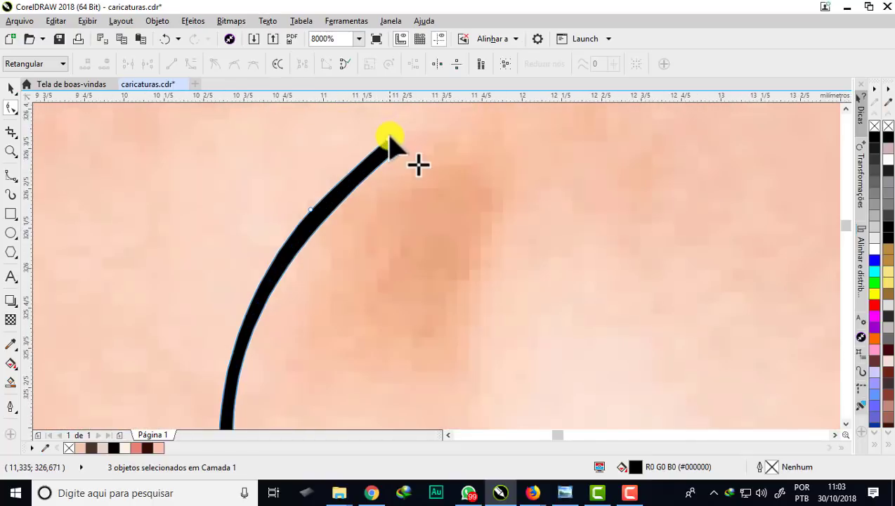
{"action": "scroll", "coordinate": [390, 144], "scroll_direction": "up", "scroll_amount": 1}
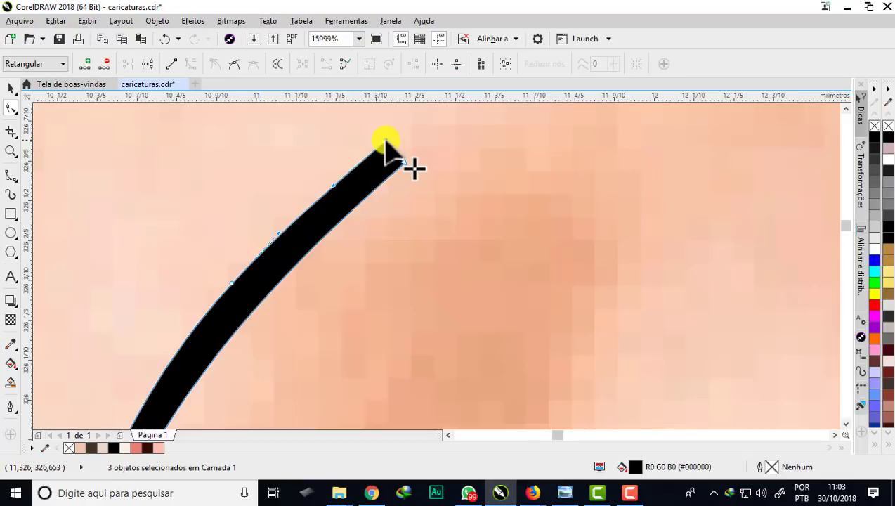
{"action": "mouse_move", "coordinate": [377, 151]}
{"action": "left_mouse_down"}
{"action": "mouse_move", "coordinate": [320, 211]}
{"action": "mouse_move", "coordinate": [335, 191]}
{"action": "left_mouse_up"}
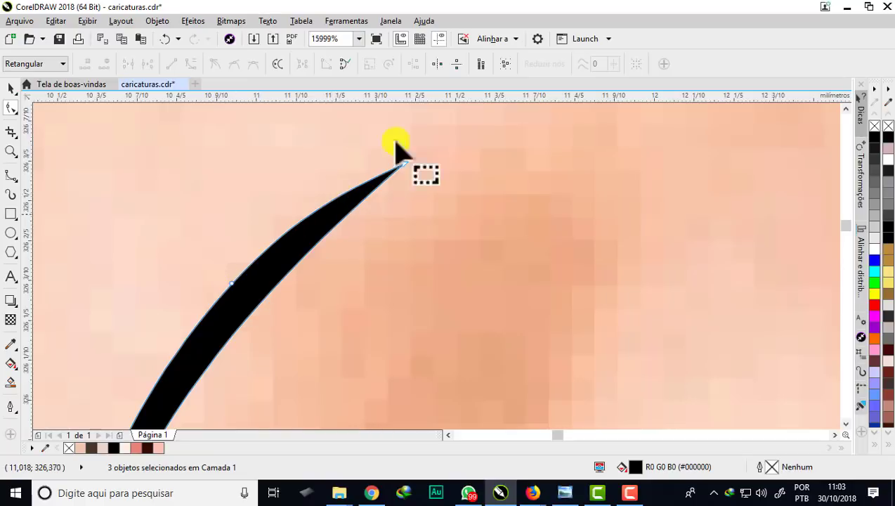
Bow the outer edge of the left nostril curve outward at its middle to thicken the stroke there
{"action": "scroll", "coordinate": [393, 160], "scroll_direction": "down", "scroll_amount": 2}
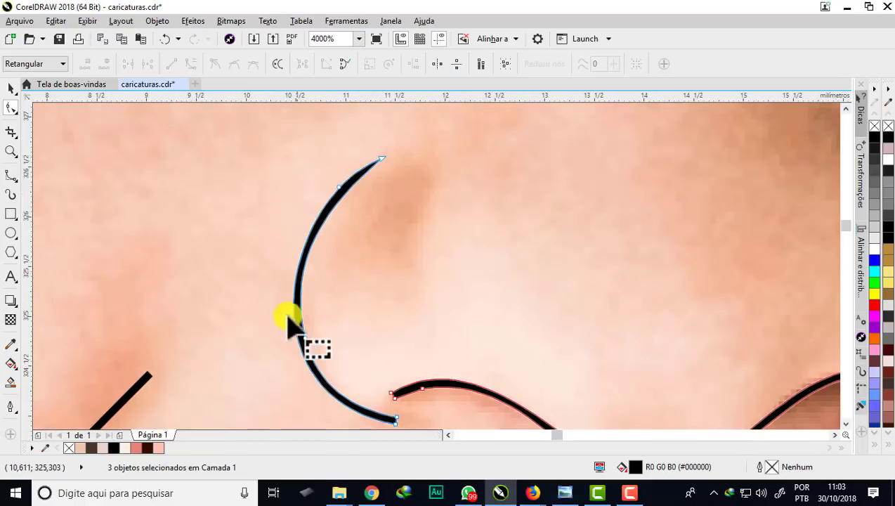
{"action": "scroll", "coordinate": [294, 300], "scroll_direction": "up", "scroll_amount": 1}
{"action": "scroll", "coordinate": [296, 289], "scroll_direction": "down", "scroll_amount": 1}
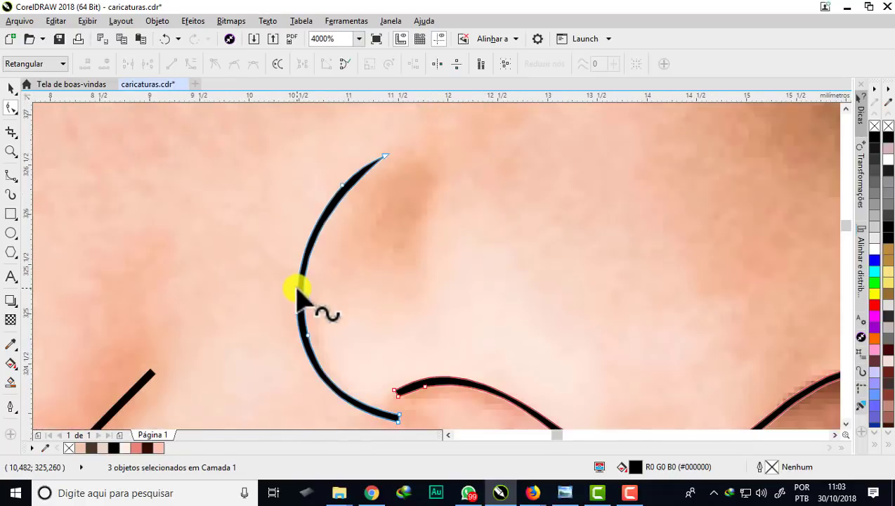
{"action": "left_click_drag", "start_coordinate": [297, 289], "coordinate": [284, 288]}
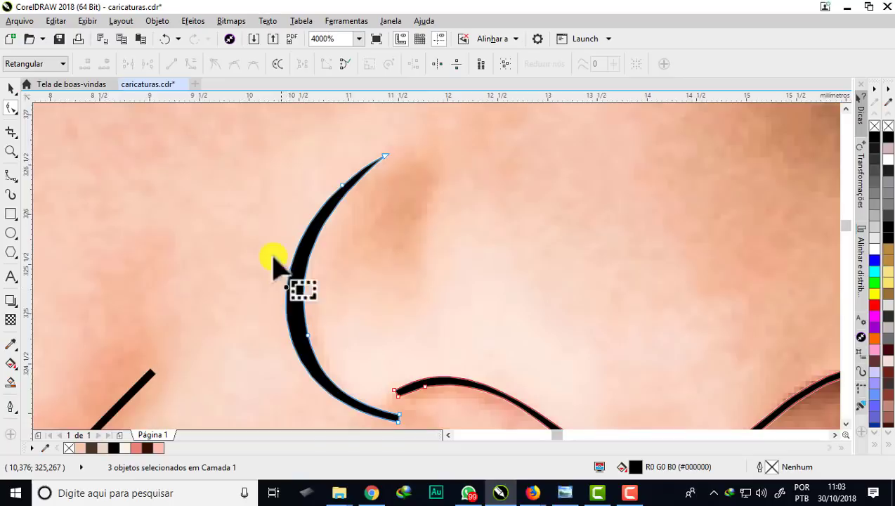
Taper the lower end of the left nostril curve to a sharp point by reshaping its end segment
{"action": "scroll", "coordinate": [260, 240], "scroll_direction": "down", "scroll_amount": 2}
{"action": "scroll", "coordinate": [296, 286], "scroll_direction": "up", "scroll_amount": 2}
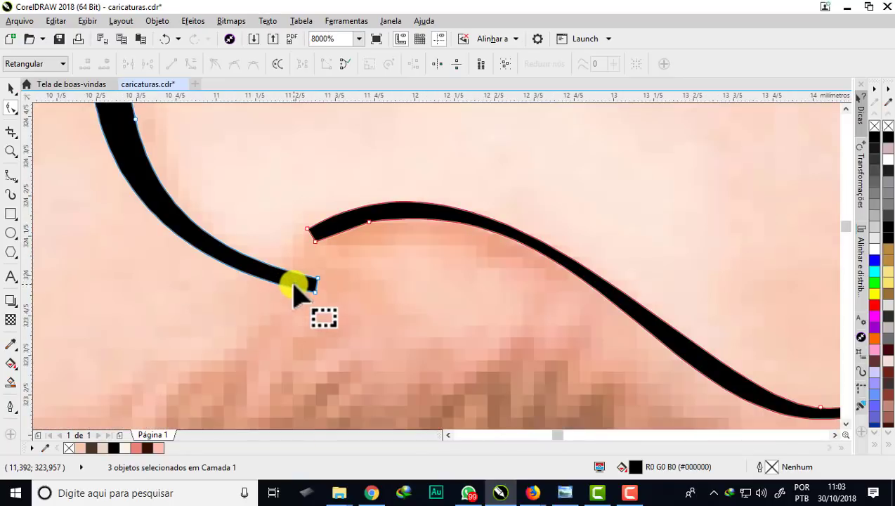
{"action": "scroll", "coordinate": [281, 284], "scroll_direction": "up", "scroll_amount": 1}
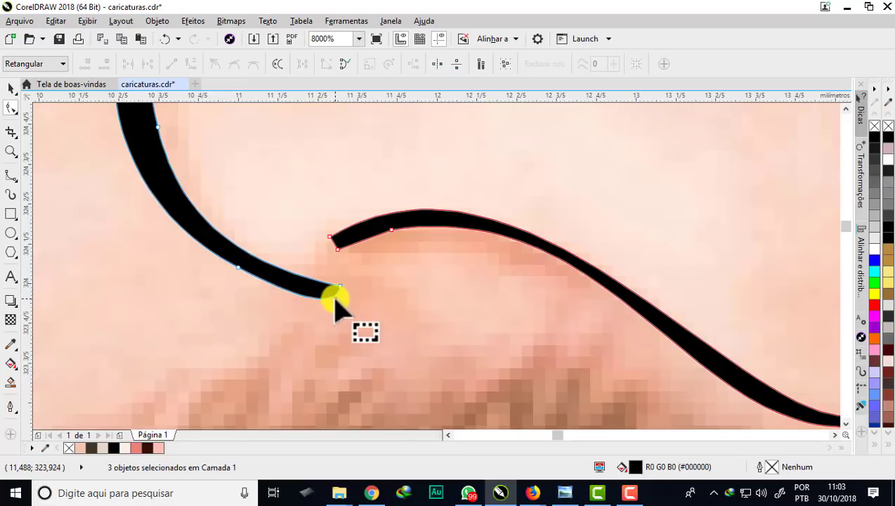
{"action": "left_click", "coordinate": [332, 292]}
{"action": "scroll", "coordinate": [322, 289], "scroll_direction": "up", "scroll_amount": 1}
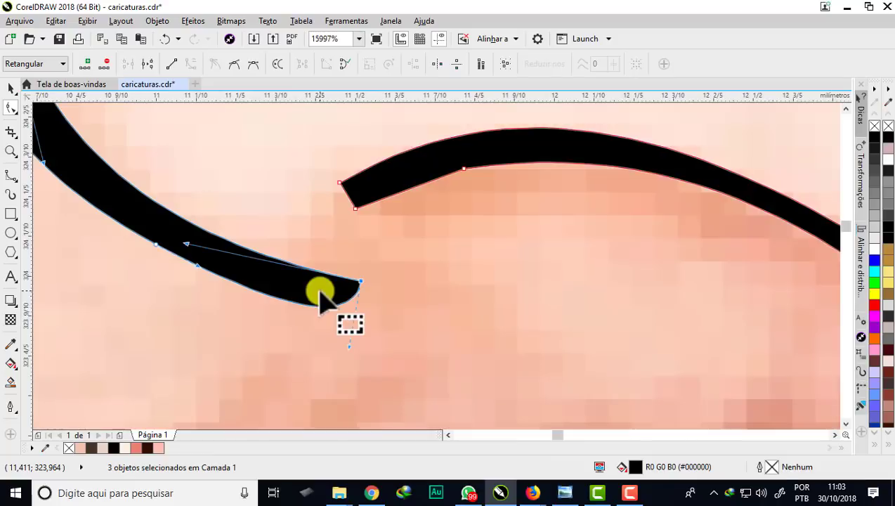
{"action": "left_click_drag", "start_coordinate": [348, 347], "coordinate": [289, 292]}
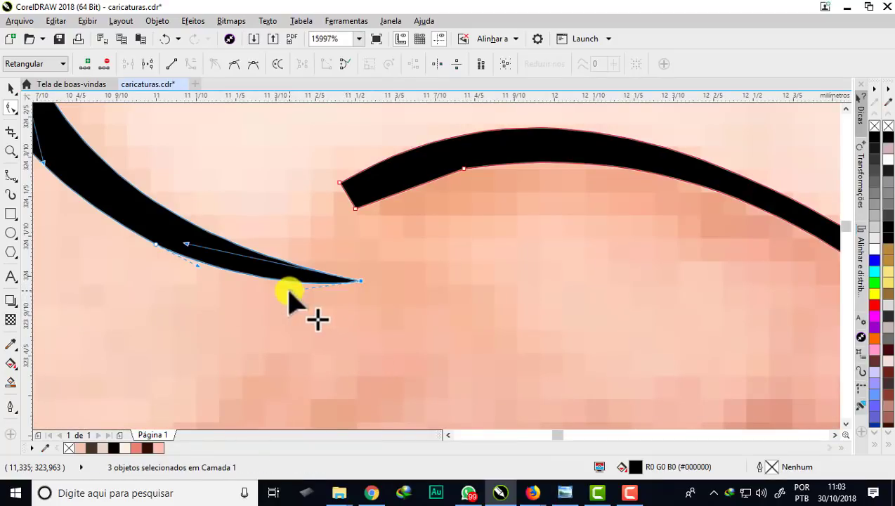
{"action": "scroll", "coordinate": [289, 292], "scroll_direction": "down", "scroll_amount": 3}
{"action": "scroll", "coordinate": [264, 180], "scroll_direction": "up", "scroll_amount": 1}
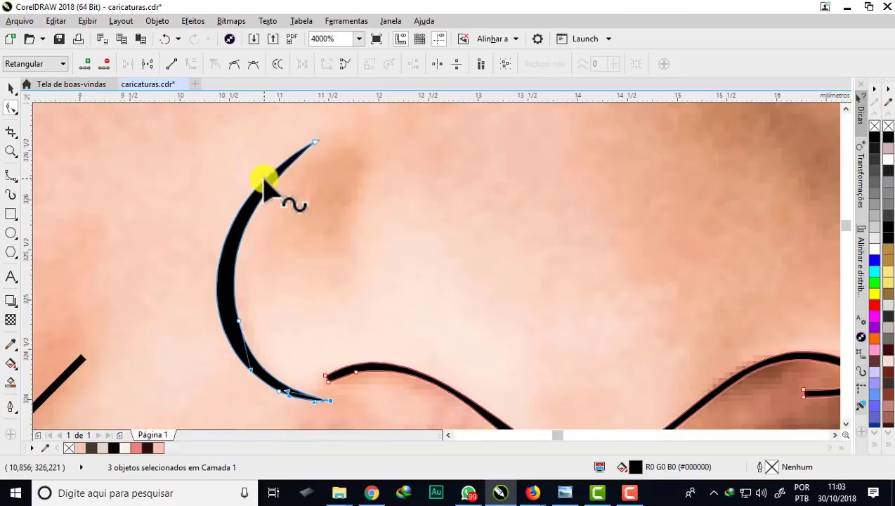
Convert the outline of the left smile line beside the mustache to an object
{"action": "scroll", "coordinate": [256, 184], "scroll_direction": "down", "scroll_amount": 2}
{"action": "scroll", "coordinate": [302, 212], "scroll_direction": "up", "scroll_amount": 1}
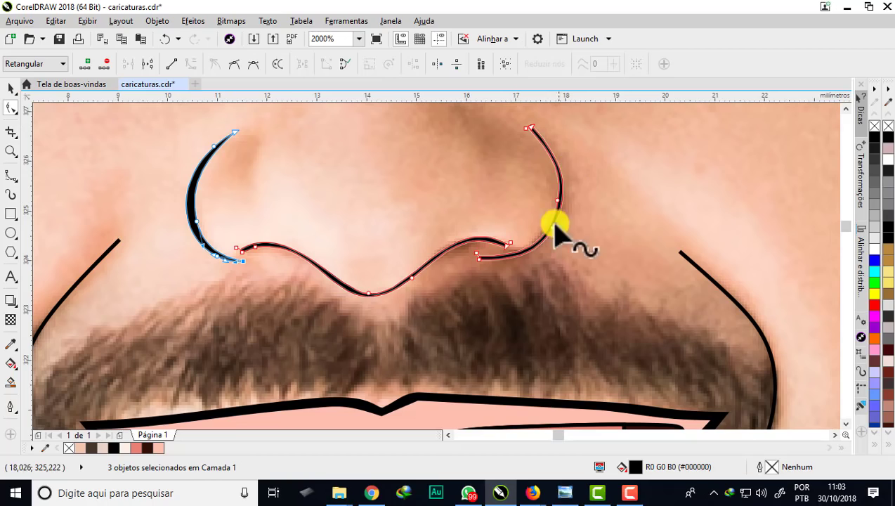
{"action": "scroll", "coordinate": [460, 189], "scroll_direction": "down", "scroll_amount": 1}
{"action": "scroll", "coordinate": [289, 212], "scroll_direction": "up", "scroll_amount": 3}
{"action": "left_click", "coordinate": [294, 241]}
{"action": "left_click", "coordinate": [157, 21]}
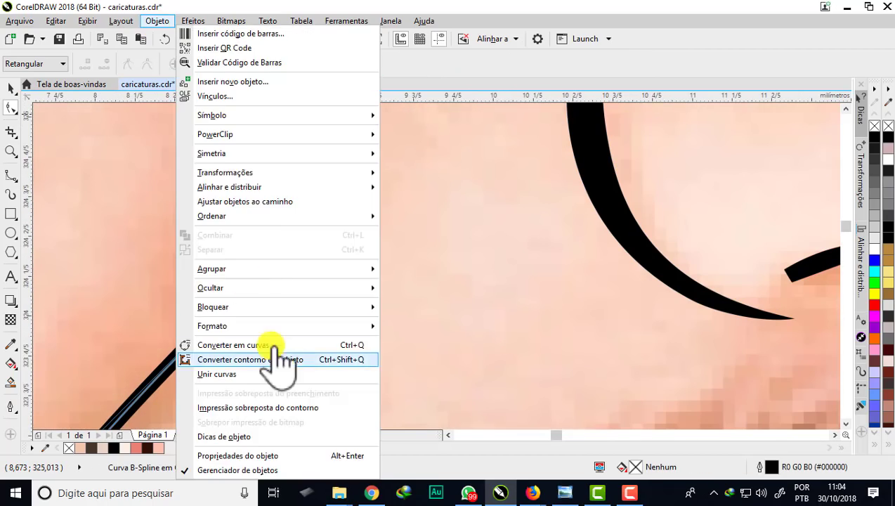
{"action": "left_click", "coordinate": [273, 358]}
Remove end corner nodes of the converted left smile line to taper it and reduce its nodes
{"action": "double_click", "coordinate": [305, 237]}
{"action": "scroll", "coordinate": [305, 232], "scroll_direction": "down", "scroll_amount": 3}
{"action": "scroll", "coordinate": [273, 348], "scroll_direction": "up", "scroll_amount": 2}
{"action": "double_click", "coordinate": [286, 336]}
{"action": "scroll", "coordinate": [288, 337], "scroll_direction": "down", "scroll_amount": 1}
{"action": "left_click", "coordinate": [505, 65]}
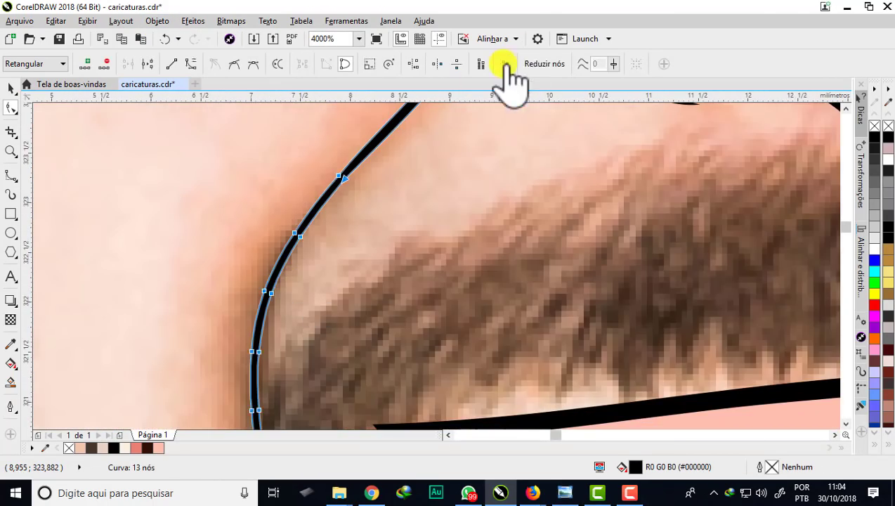
{"action": "left_click", "coordinate": [544, 64]}
Convert the outline of the right smile line to an object and reduce all its nodes
{"action": "scroll", "coordinate": [281, 246], "scroll_direction": "up", "scroll_amount": 1}
{"action": "scroll", "coordinate": [269, 253], "scroll_direction": "down", "scroll_amount": 3}
{"action": "scroll", "coordinate": [612, 228], "scroll_direction": "up", "scroll_amount": 2}
{"action": "left_click", "coordinate": [534, 303]}
{"action": "left_click", "coordinate": [157, 21]}
{"action": "left_click", "coordinate": [272, 358]}
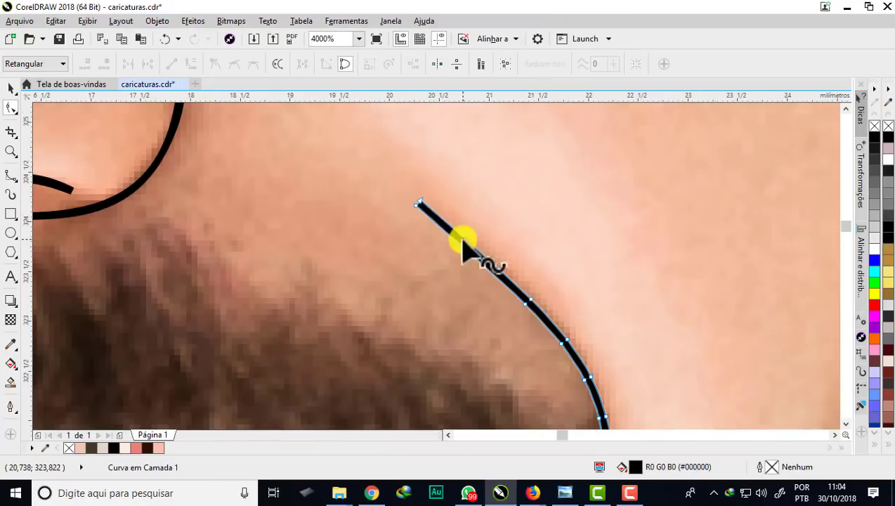
{"action": "left_click", "coordinate": [505, 65]}
{"action": "left_click", "coordinate": [545, 63]}
{"action": "scroll", "coordinate": [449, 246], "scroll_direction": "down", "scroll_amount": 1}
{"action": "scroll", "coordinate": [507, 336], "scroll_direction": "up", "scroll_amount": 1}
Thin the upper part of the right smile line and taper its upper end to a point
{"action": "left_click_drag", "start_coordinate": [521, 317], "coordinate": [509, 317]}
{"action": "scroll", "coordinate": [508, 318], "scroll_direction": "down", "scroll_amount": 2}
{"action": "scroll", "coordinate": [417, 181], "scroll_direction": "up", "scroll_amount": 2}
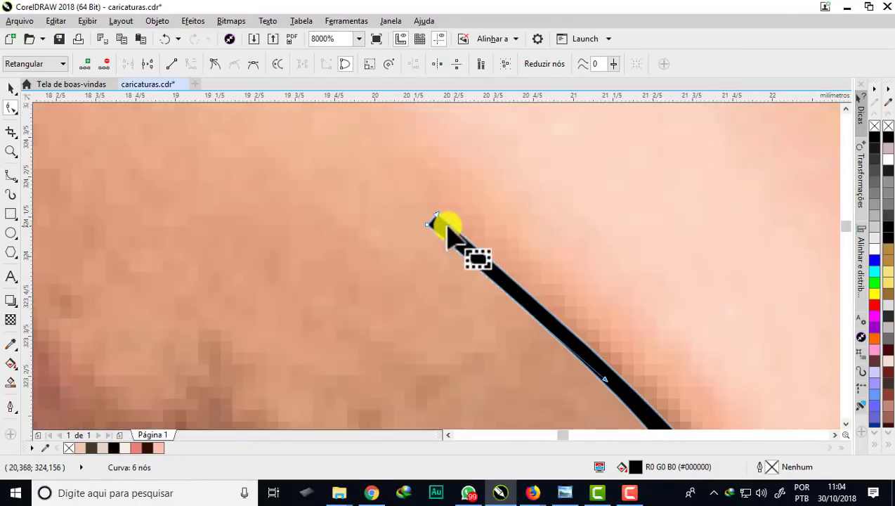
{"action": "double_click", "coordinate": [527, 312]}
{"action": "double_click", "coordinate": [427, 225]}
Taper the lower end of the right smile line to a point by deleting its extra corner node
{"action": "scroll", "coordinate": [472, 188], "scroll_direction": "down", "scroll_amount": 3}
{"action": "scroll", "coordinate": [503, 314], "scroll_direction": "up", "scroll_amount": 3}
{"action": "double_click", "coordinate": [510, 153]}
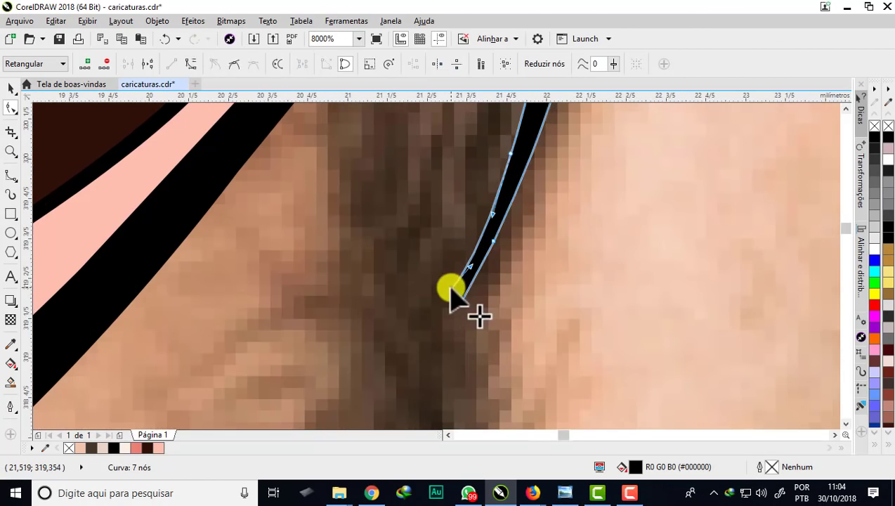
{"action": "double_click", "coordinate": [451, 287]}
{"action": "left_click_drag", "start_coordinate": [444, 283], "coordinate": [450, 282]}
Taper both ends of the wavy curve under the nose tip to sharp points
{"action": "scroll", "coordinate": [426, 224], "scroll_direction": "down", "scroll_amount": 3}
{"action": "scroll", "coordinate": [426, 224], "scroll_direction": "up", "scroll_amount": 3}
{"action": "left_click", "coordinate": [433, 237]}
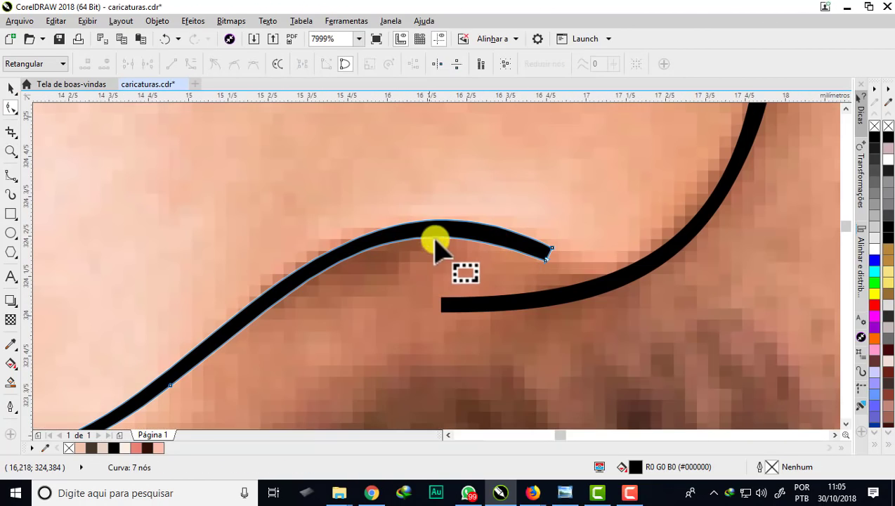
{"action": "double_click", "coordinate": [425, 238]}
{"action": "double_click", "coordinate": [546, 260]}
{"action": "scroll", "coordinate": [536, 236], "scroll_direction": "down", "scroll_amount": 3}
{"action": "scroll", "coordinate": [426, 236], "scroll_direction": "up", "scroll_amount": 3}
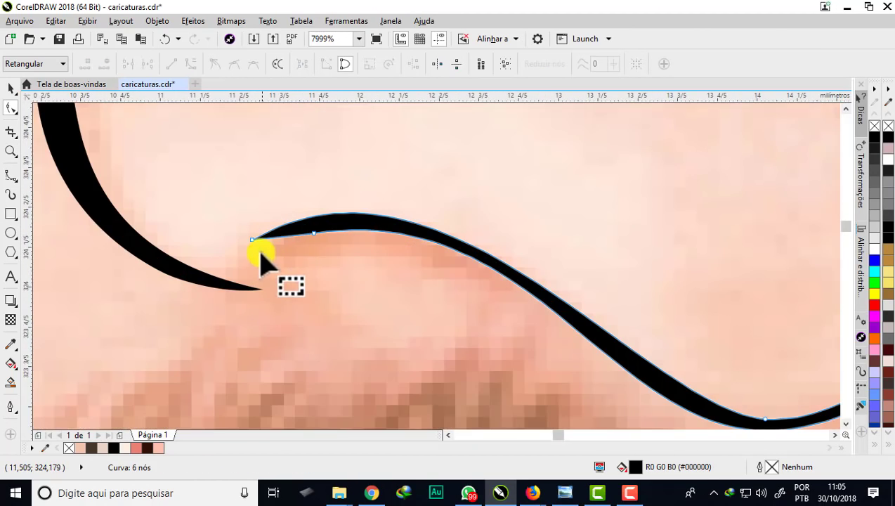
{"action": "scroll", "coordinate": [260, 253], "scroll_direction": "down", "scroll_amount": 3}
{"action": "scroll", "coordinate": [270, 239], "scroll_direction": "down", "scroll_amount": 2}
{"action": "left_click", "coordinate": [629, 492]}
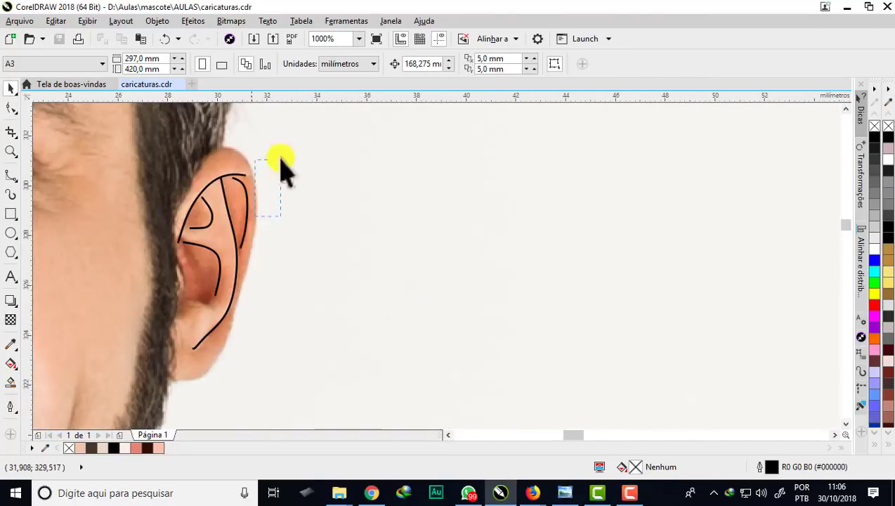
Select the five curves of the right ear, thicken their outlines and convert the outlines to objects
{"action": "left_click_drag", "start_coordinate": [284, 167], "coordinate": [141, 369]}
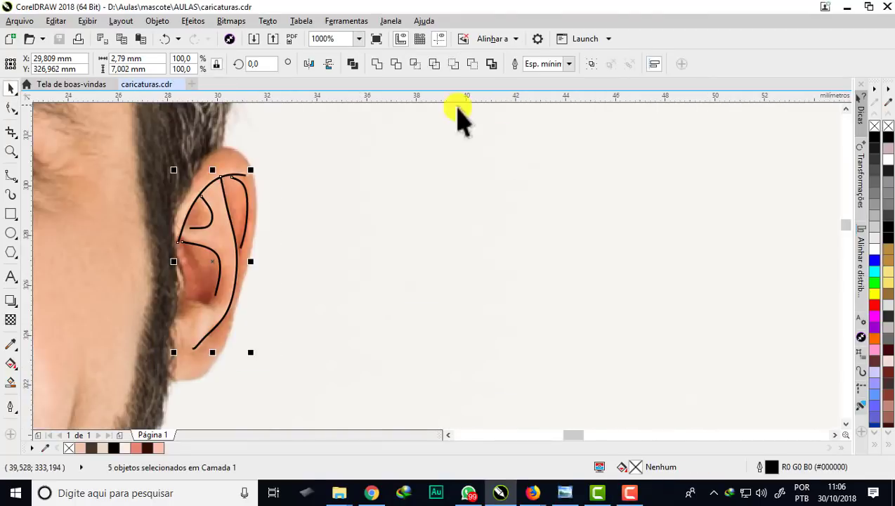
{"action": "left_click", "coordinate": [569, 64]}
{"action": "left_click", "coordinate": [538, 106]}
{"action": "left_click", "coordinate": [157, 21]}
{"action": "left_click", "coordinate": [239, 358]}
Reduce the nodes of the five right-ear shapes and taper the upper end of the large arc to a point
{"action": "scroll", "coordinate": [209, 182], "scroll_direction": "up", "scroll_amount": 2}
{"action": "left_click", "coordinate": [11, 107]}
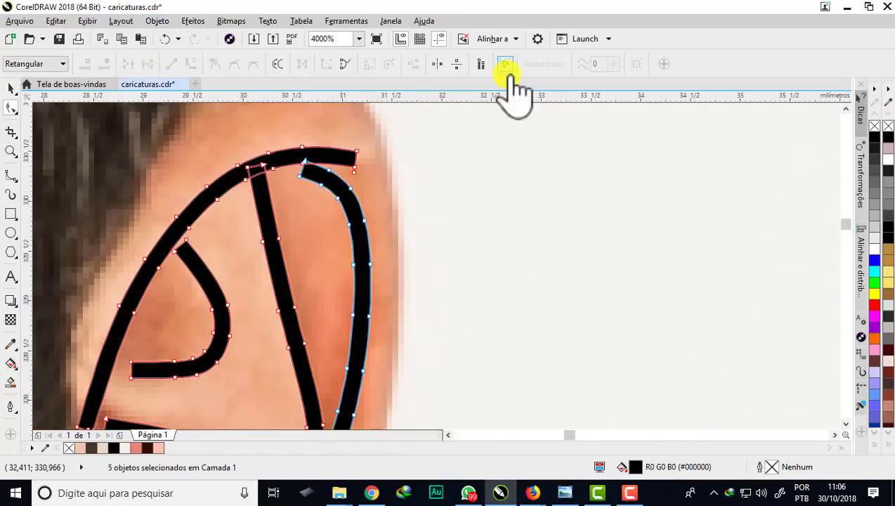
{"action": "scroll", "coordinate": [338, 159], "scroll_direction": "up", "scroll_amount": 1}
{"action": "mouse_move", "coordinate": [370, 182]}
{"action": "left_mouse_down"}
{"action": "mouse_move", "coordinate": [344, 161]}
{"action": "mouse_move", "coordinate": [325, 175]}
{"action": "mouse_move", "coordinate": [302, 153]}
{"action": "left_mouse_up"}
{"action": "double_click", "coordinate": [217, 162]}
{"action": "double_click", "coordinate": [345, 161]}
Taper the upper end of the outermost inner-fold curve of the right ear
{"action": "double_click", "coordinate": [259, 194]}
{"action": "left_click_drag", "start_coordinate": [254, 208], "coordinate": [269, 190]}
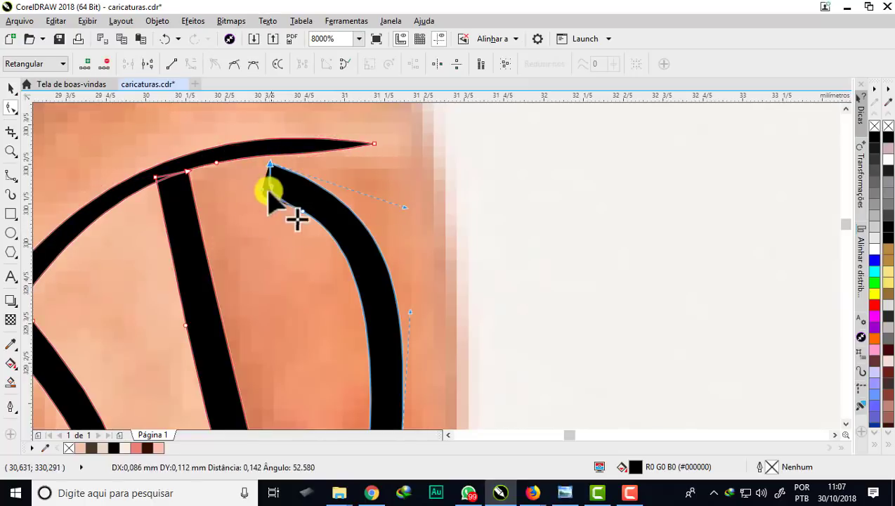
{"action": "scroll", "coordinate": [239, 176], "scroll_direction": "down", "scroll_amount": 1}
{"action": "scroll", "coordinate": [216, 236], "scroll_direction": "up", "scroll_amount": 1}
{"action": "scroll", "coordinate": [243, 215], "scroll_direction": "down", "scroll_amount": 2}
{"action": "scroll", "coordinate": [211, 282], "scroll_direction": "up", "scroll_amount": 2}
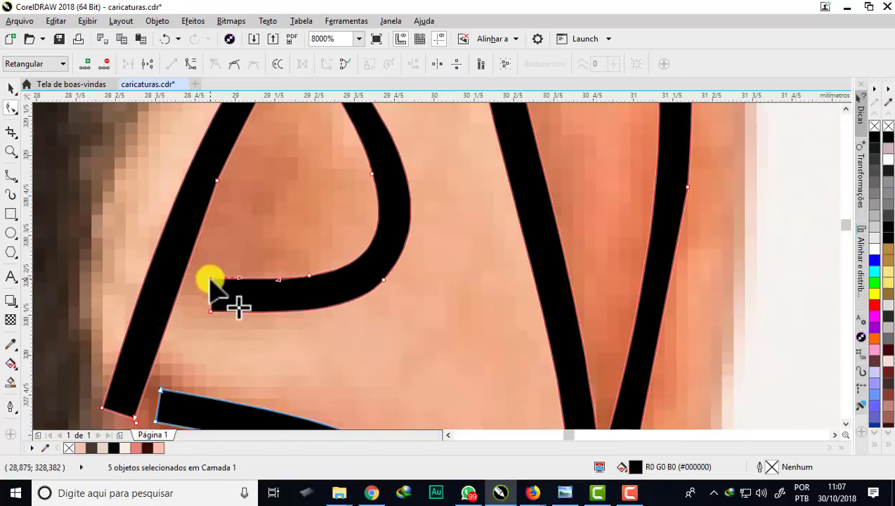
Taper the lower ends of the small hook curve and the large arc in the right ear
{"action": "double_click", "coordinate": [210, 278]}
{"action": "left_click_drag", "start_coordinate": [213, 278], "coordinate": [229, 272]}
{"action": "scroll", "coordinate": [229, 273], "scroll_direction": "down", "scroll_amount": 1}
{"action": "scroll", "coordinate": [182, 353], "scroll_direction": "up", "scroll_amount": 2}
{"action": "double_click", "coordinate": [445, 370]}
{"action": "double_click", "coordinate": [224, 327]}
{"action": "left_click_drag", "start_coordinate": [240, 336], "coordinate": [261, 309]}
{"action": "scroll", "coordinate": [274, 330], "scroll_direction": "down", "scroll_amount": 1}
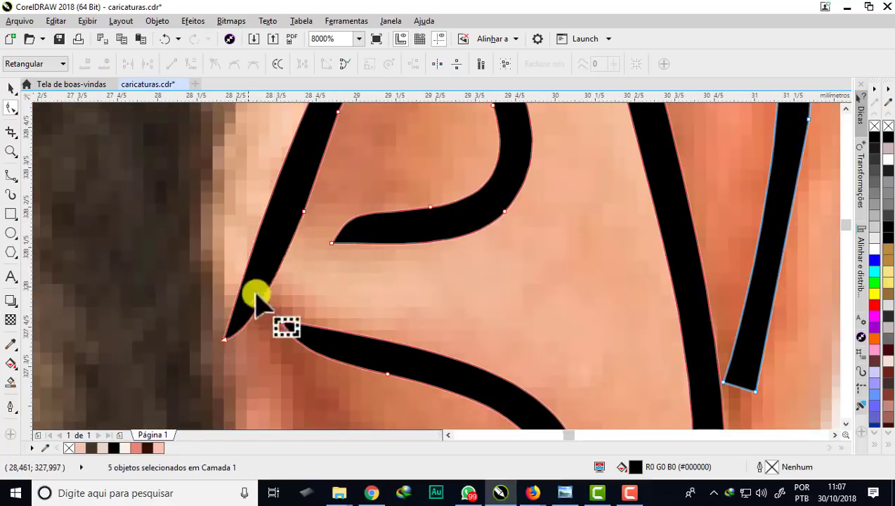
Taper the lower ends of the remaining curves in the right ear to points
{"action": "scroll", "coordinate": [256, 294], "scroll_direction": "down", "scroll_amount": 1}
{"action": "scroll", "coordinate": [296, 373], "scroll_direction": "up", "scroll_amount": 1}
{"action": "scroll", "coordinate": [289, 365], "scroll_direction": "down", "scroll_amount": 1}
{"action": "left_click_drag", "start_coordinate": [285, 361], "coordinate": [345, 333]}
{"action": "scroll", "coordinate": [346, 329], "scroll_direction": "down", "scroll_amount": 1}
{"action": "scroll", "coordinate": [404, 179], "scroll_direction": "up", "scroll_amount": 1}
{"action": "scroll", "coordinate": [321, 295], "scroll_direction": "up", "scroll_amount": 1}
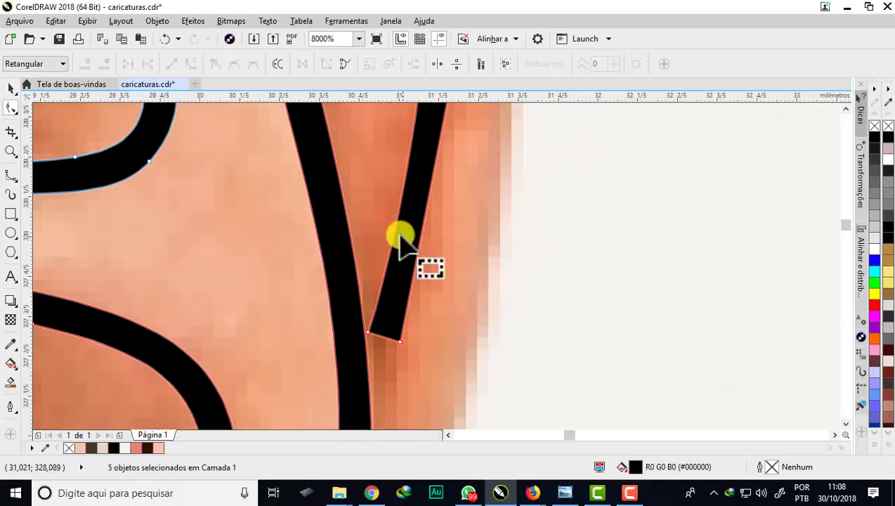
{"action": "scroll", "coordinate": [380, 199], "scroll_direction": "down", "scroll_amount": 4}
{"action": "scroll", "coordinate": [215, 144], "scroll_direction": "down", "scroll_amount": 2}
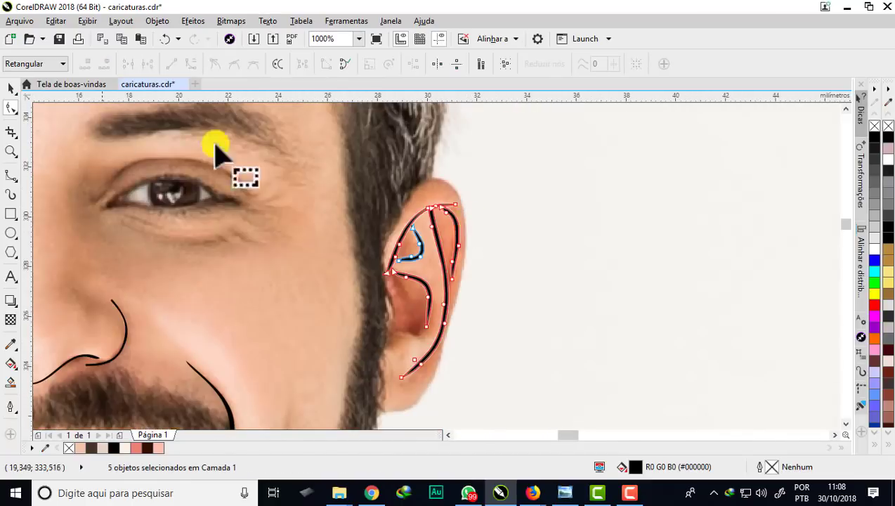
Set the outline width of the two left-ear curves to 2 px and convert the outlines to objects
{"action": "scroll", "coordinate": [320, 250], "scroll_direction": "up", "scroll_amount": 1}
{"action": "scroll", "coordinate": [357, 355], "scroll_direction": "up", "scroll_amount": 2}
{"action": "left_click_drag", "start_coordinate": [355, 344], "coordinate": [356, 345]}
{"action": "scroll", "coordinate": [326, 234], "scroll_direction": "up", "scroll_amount": 1}
{"action": "left_click", "coordinate": [571, 64]}
{"action": "left_click", "coordinate": [532, 117]}
{"action": "left_click", "coordinate": [157, 21]}
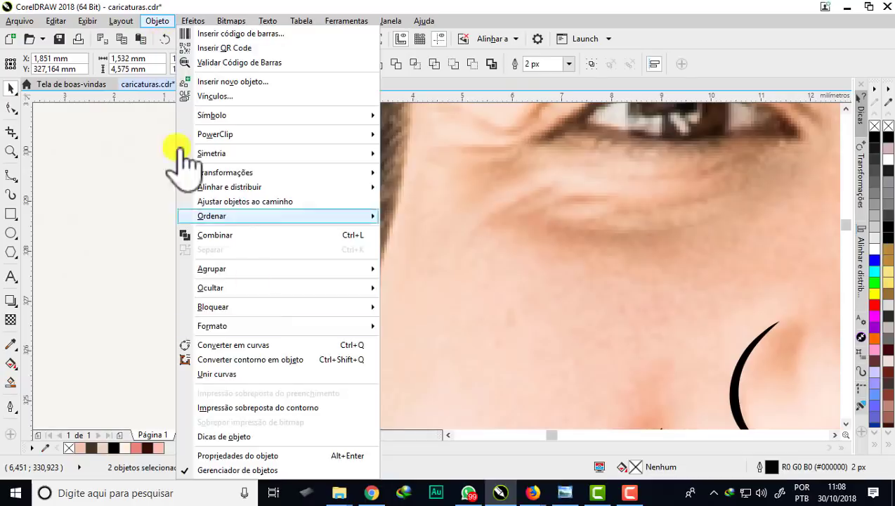
{"action": "left_click", "coordinate": [250, 358]}
Taper both ends of the left ear's curved upper fold to sharp points with the Shape tool
{"action": "double_click", "coordinate": [10, 107]}
{"action": "scroll", "coordinate": [328, 264], "scroll_direction": "up", "scroll_amount": 1}
{"action": "scroll", "coordinate": [333, 261], "scroll_direction": "up", "scroll_amount": 1}
{"action": "left_click", "coordinate": [391, 294]}
{"action": "left_click_drag", "start_coordinate": [335, 309], "coordinate": [346, 236]}
{"action": "scroll", "coordinate": [356, 234], "scroll_direction": "down", "scroll_amount": 1}
{"action": "scroll", "coordinate": [305, 172], "scroll_direction": "up", "scroll_amount": 2}
{"action": "left_click_drag", "start_coordinate": [411, 305], "coordinate": [306, 204]}
{"action": "scroll", "coordinate": [304, 198], "scroll_direction": "down", "scroll_amount": 3}
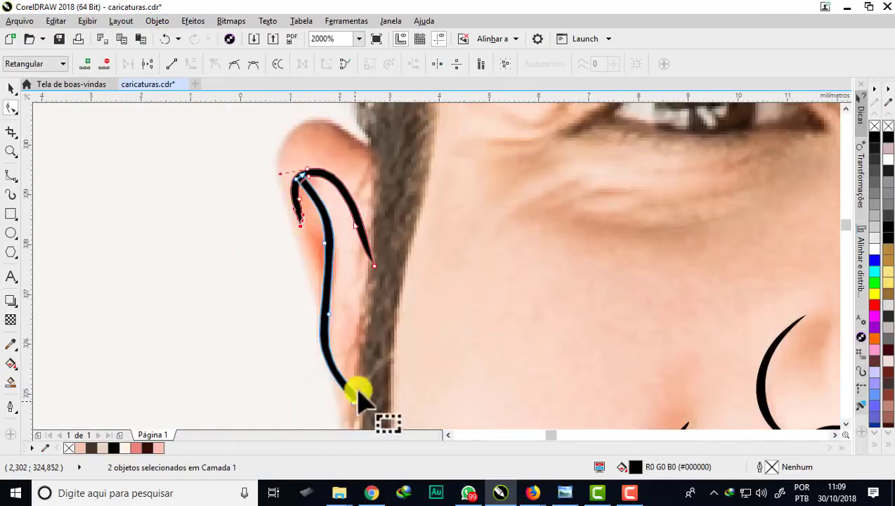
Taper the lower end of the left ear's long inner curve to a point
{"action": "scroll", "coordinate": [358, 395], "scroll_direction": "up", "scroll_amount": 2}
{"action": "double_click", "coordinate": [272, 304]}
{"action": "double_click", "coordinate": [351, 407]}
{"action": "left_click_drag", "start_coordinate": [333, 421], "coordinate": [350, 371]}
{"action": "scroll", "coordinate": [348, 365], "scroll_direction": "down", "scroll_amount": 5}
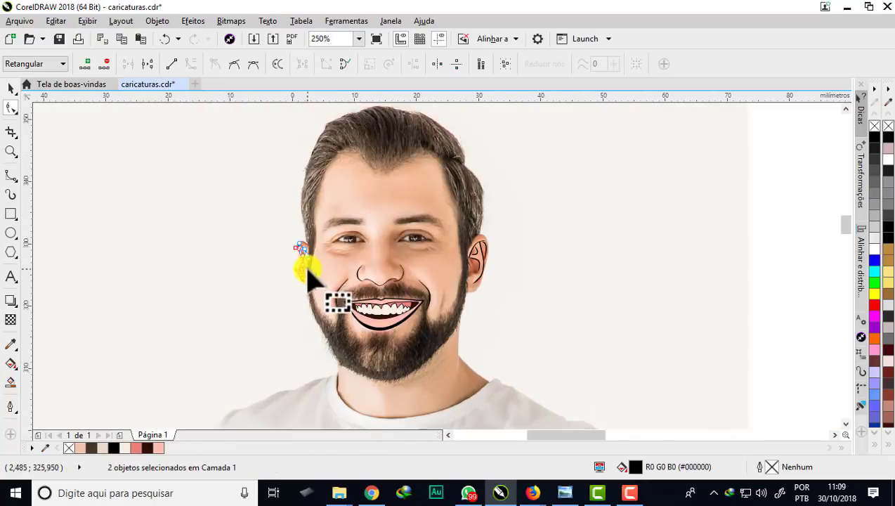
Adjust the upper end of the left ear's long inner curve where it meets the fold
{"action": "scroll", "coordinate": [306, 249], "scroll_direction": "up", "scroll_amount": 5}
{"action": "left_click", "coordinate": [318, 257]}
{"action": "scroll", "coordinate": [317, 256], "scroll_direction": "down", "scroll_amount": 1}
{"action": "left_click", "coordinate": [337, 208]}
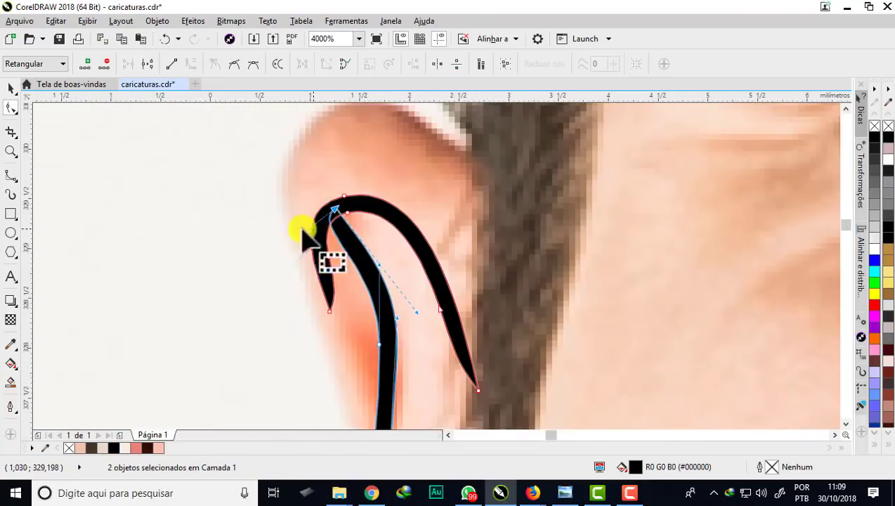
{"action": "scroll", "coordinate": [393, 362], "scroll_direction": "down", "scroll_amount": 3}
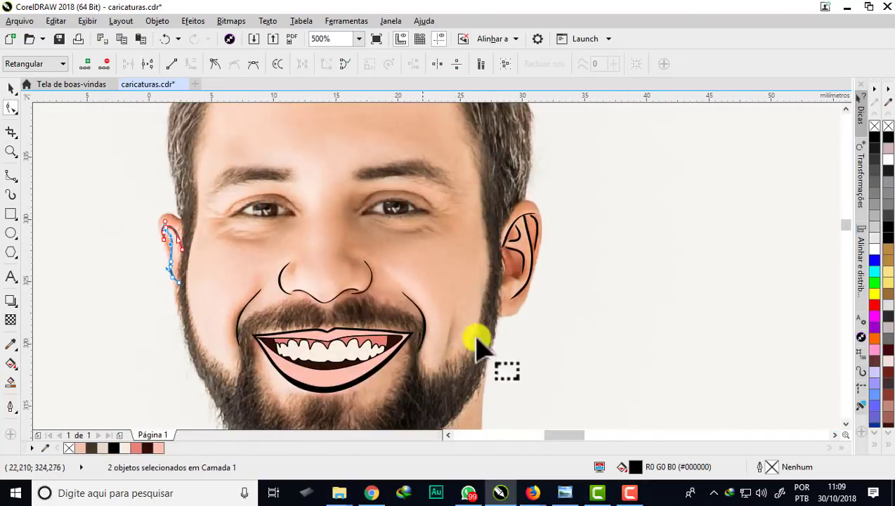
Deselect the ear curves and examine the tapered lines of the ears, nose and mouth
{"action": "scroll", "coordinate": [476, 339], "scroll_direction": "down", "scroll_amount": 1}
{"action": "key", "text": "space"}
{"action": "left_click", "coordinate": [457, 358]}
{"action": "scroll", "coordinate": [451, 365], "scroll_direction": "up", "scroll_amount": 1}
{"action": "scroll", "coordinate": [586, 201], "scroll_direction": "up", "scroll_amount": 2}
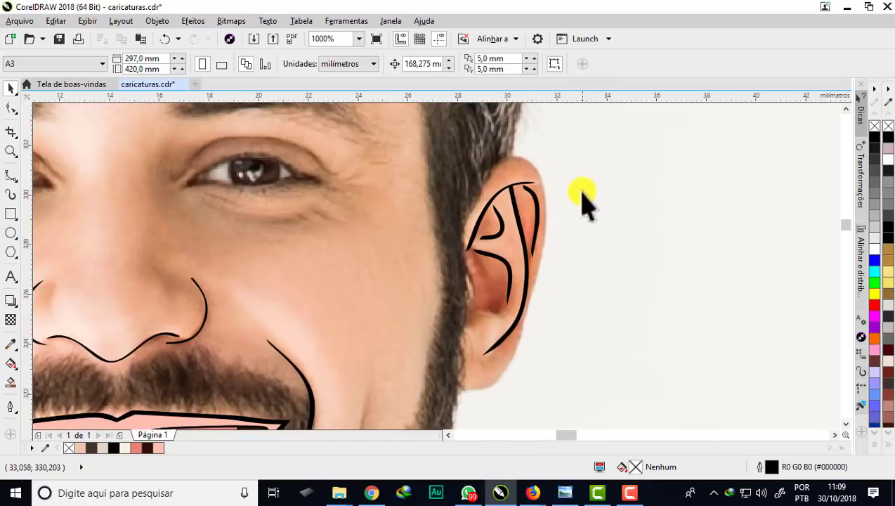
{"action": "scroll", "coordinate": [516, 192], "scroll_direction": "up", "scroll_amount": 1}
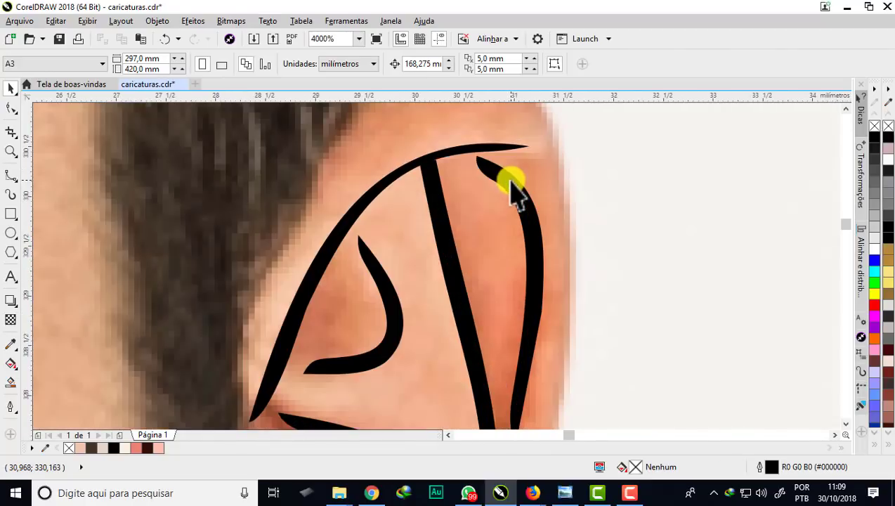
{"action": "scroll", "coordinate": [515, 187], "scroll_direction": "down", "scroll_amount": 3}
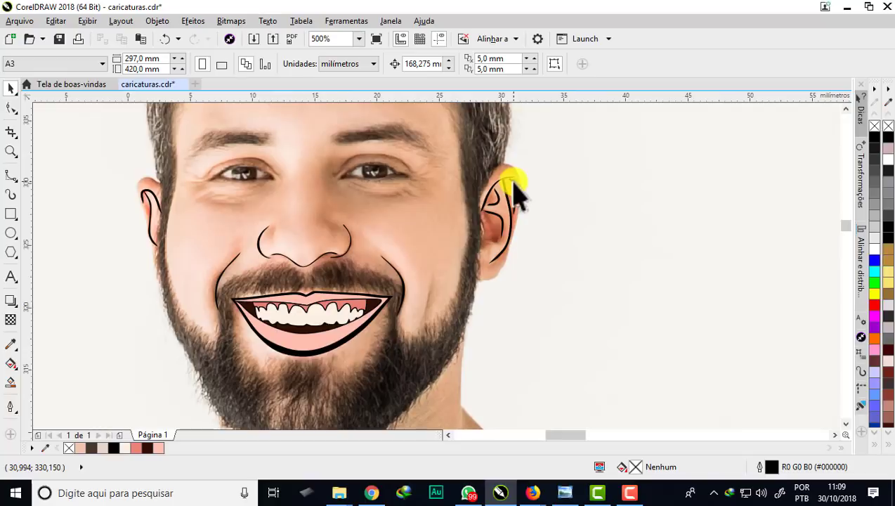
{"action": "scroll", "coordinate": [420, 271], "scroll_direction": "up", "scroll_amount": 1}
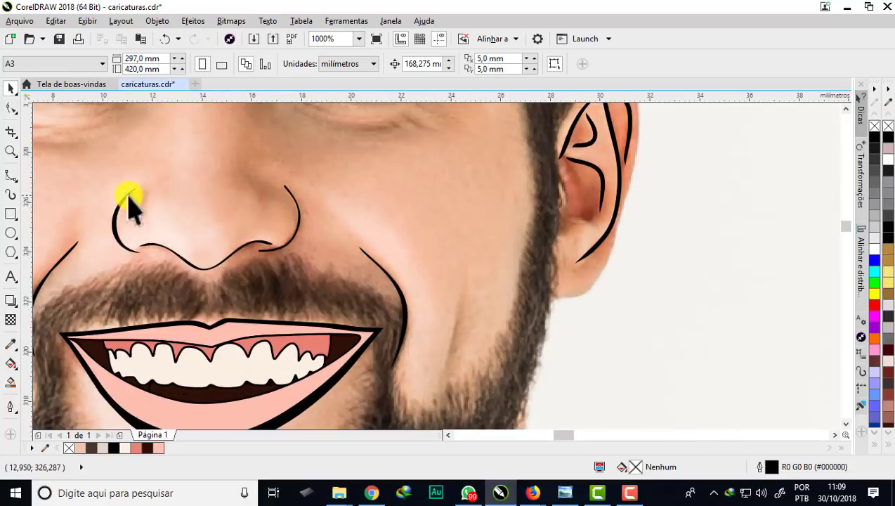
{"action": "scroll", "coordinate": [349, 226], "scroll_direction": "down", "scroll_amount": 2}
{"action": "scroll", "coordinate": [344, 192], "scroll_direction": "up", "scroll_amount": 1}
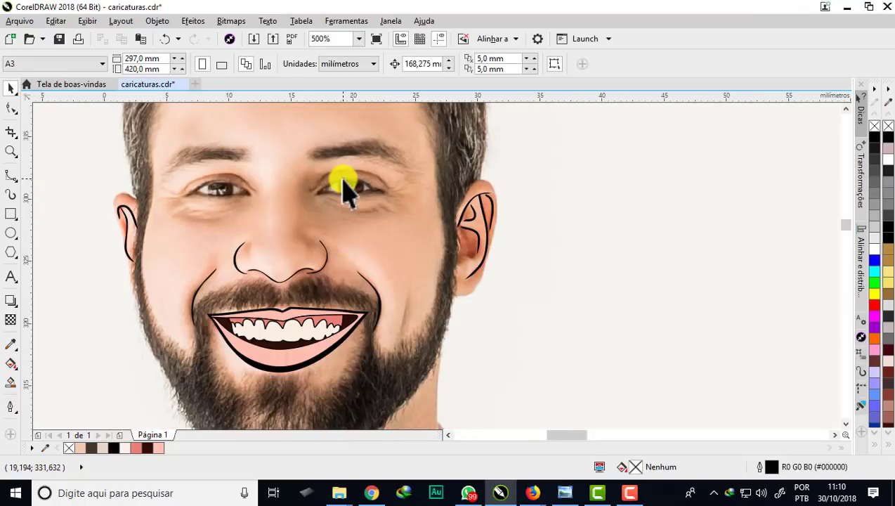
Trace the outer contour of the eye on the photo's right side as a closed B-spline about 5 mm wide and 1.3 mm high
{"action": "scroll", "coordinate": [348, 188], "scroll_direction": "up", "scroll_amount": 1}
{"action": "scroll", "coordinate": [347, 176], "scroll_direction": "up", "scroll_amount": 1}
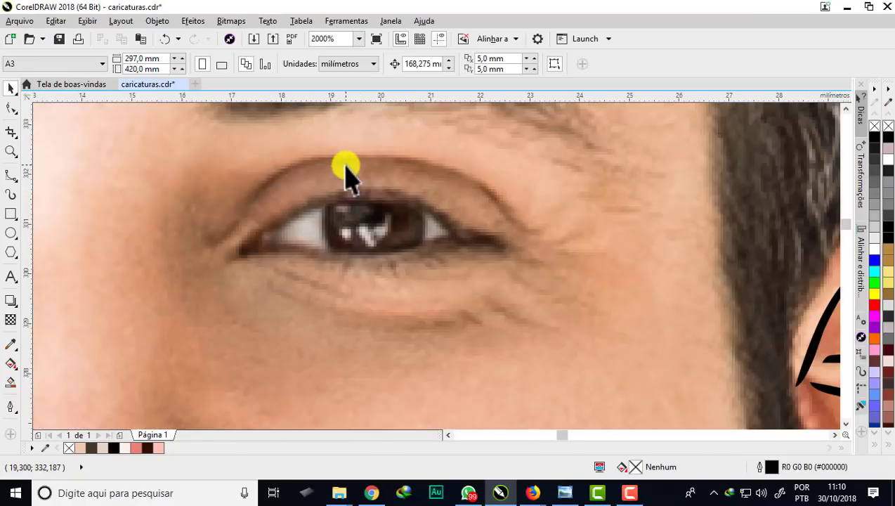
{"action": "scroll", "coordinate": [346, 179], "scroll_direction": "up", "scroll_amount": 1}
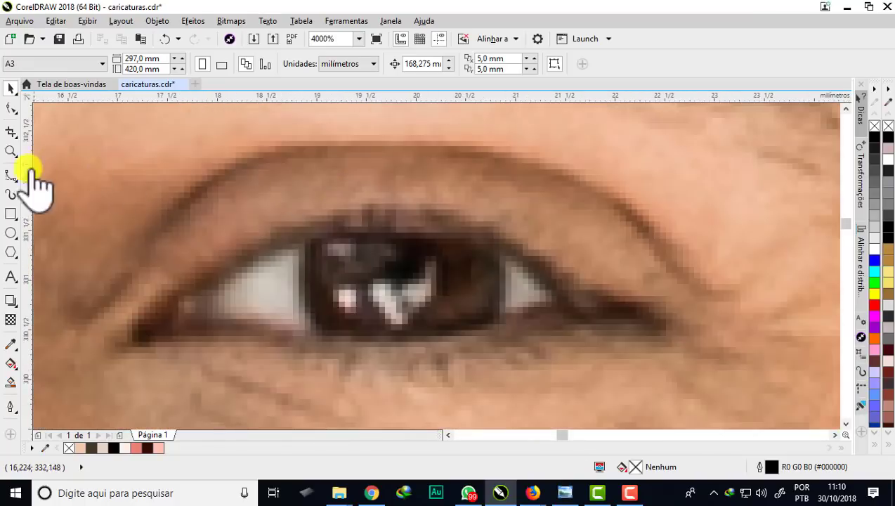
{"action": "left_click", "coordinate": [11, 175]}
{"action": "left_click", "coordinate": [608, 323]}
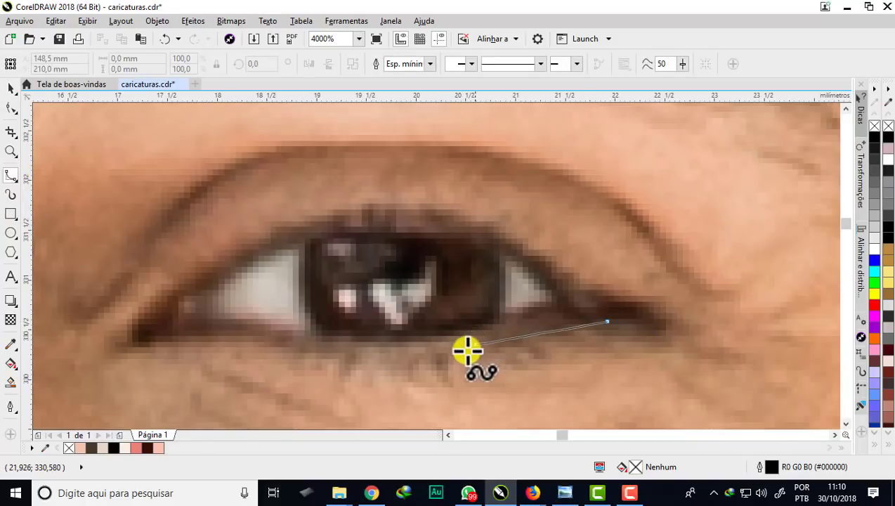
{"action": "left_click", "coordinate": [456, 350]}
{"action": "left_click", "coordinate": [323, 352]}
{"action": "left_click", "coordinate": [241, 341]}
{"action": "left_click", "coordinate": [182, 343]}
{"action": "left_click", "coordinate": [109, 360]}
{"action": "left_click", "coordinate": [150, 301]}
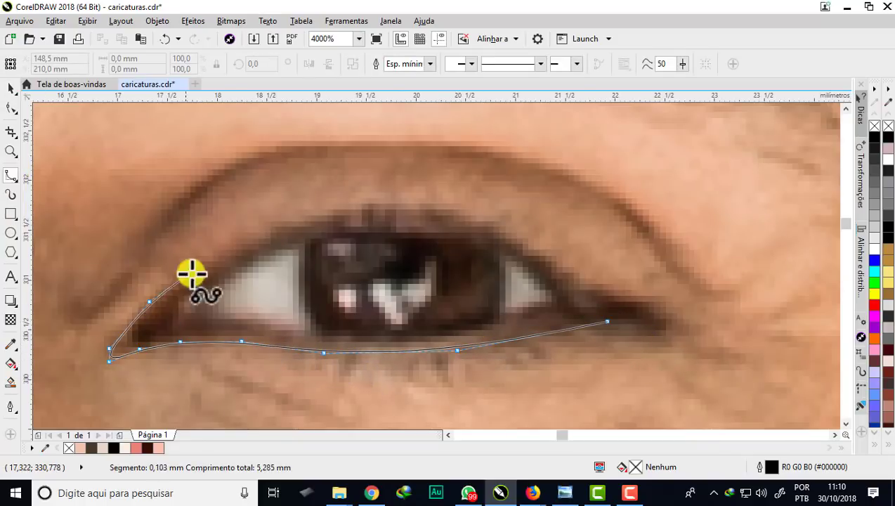
{"action": "left_click", "coordinate": [234, 256]}
{"action": "left_click", "coordinate": [393, 222]}
{"action": "left_click", "coordinate": [497, 242]}
{"action": "left_click", "coordinate": [554, 275]}
{"action": "left_click", "coordinate": [608, 321]}
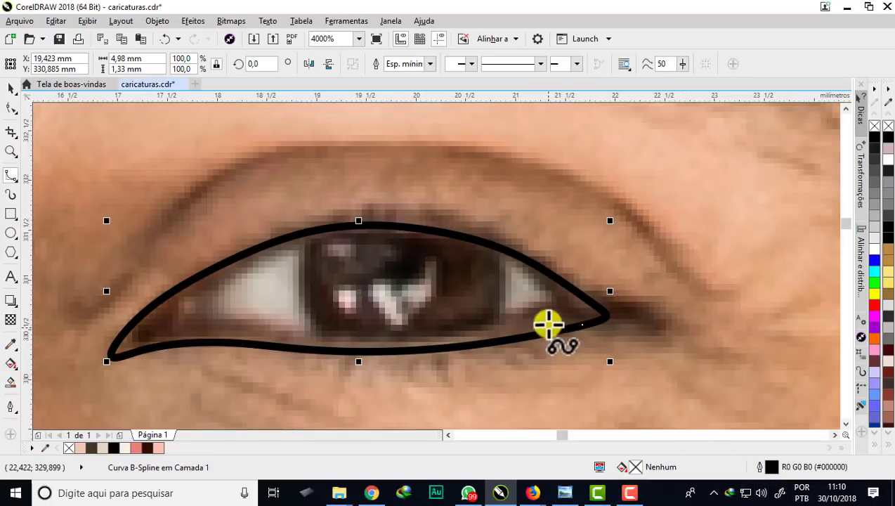
Trace the visible eyeball opening inside the outer eye contour as a closed B-spline about 3.8 mm wide and 1 mm high
{"action": "left_click", "coordinate": [555, 307]}
{"action": "left_click", "coordinate": [473, 328]}
{"action": "left_click", "coordinate": [362, 340]}
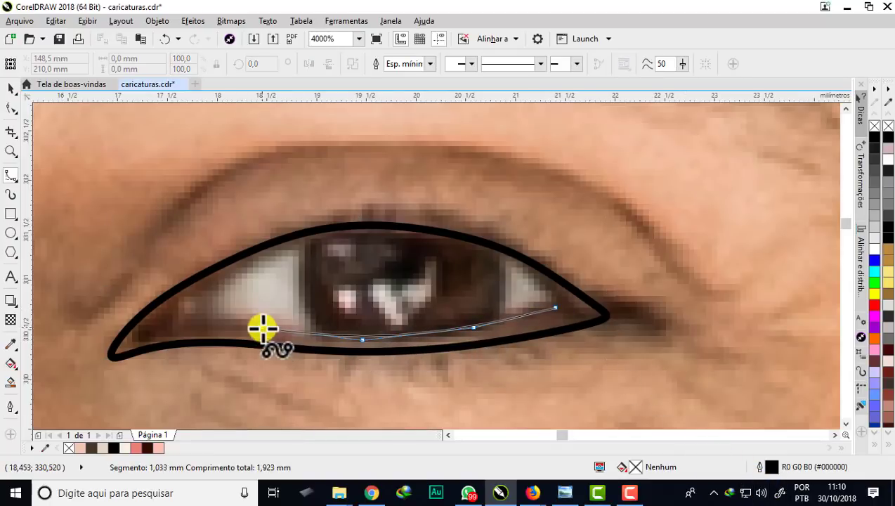
{"action": "left_click", "coordinate": [261, 327]}
{"action": "left_click", "coordinate": [223, 323]}
{"action": "left_click", "coordinate": [195, 326]}
{"action": "left_click", "coordinate": [184, 317]}
{"action": "left_click", "coordinate": [187, 300]}
{"action": "left_click", "coordinate": [294, 244]}
{"action": "left_click", "coordinate": [359, 234]}
{"action": "left_click", "coordinate": [429, 236]}
{"action": "left_click", "coordinate": [498, 256]}
{"action": "left_click", "coordinate": [549, 292]}
{"action": "left_click", "coordinate": [555, 307]}
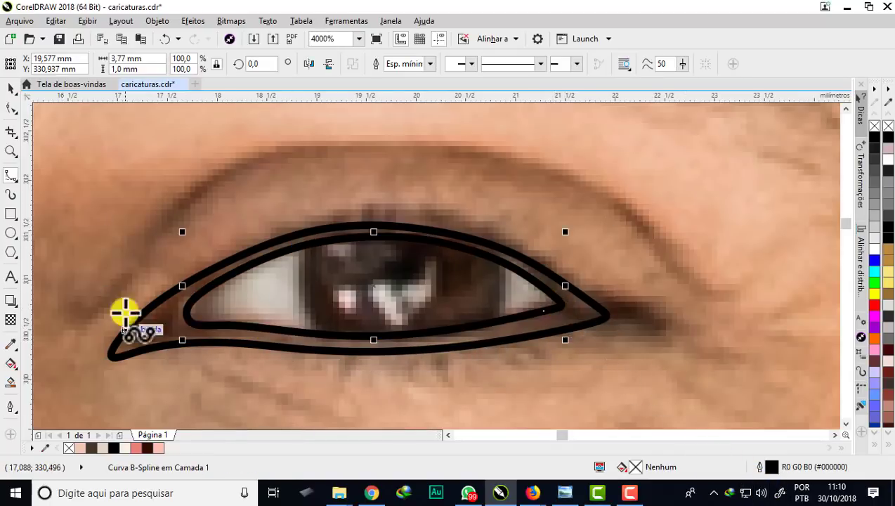
Outline the tear duct in the eye's inner corner as a small closed B-spline about 0.5 by 0.36 mm
{"action": "scroll", "coordinate": [119, 342], "scroll_direction": "up", "scroll_amount": 1}
{"action": "left_click", "coordinate": [230, 259]}
{"action": "left_click", "coordinate": [158, 313]}
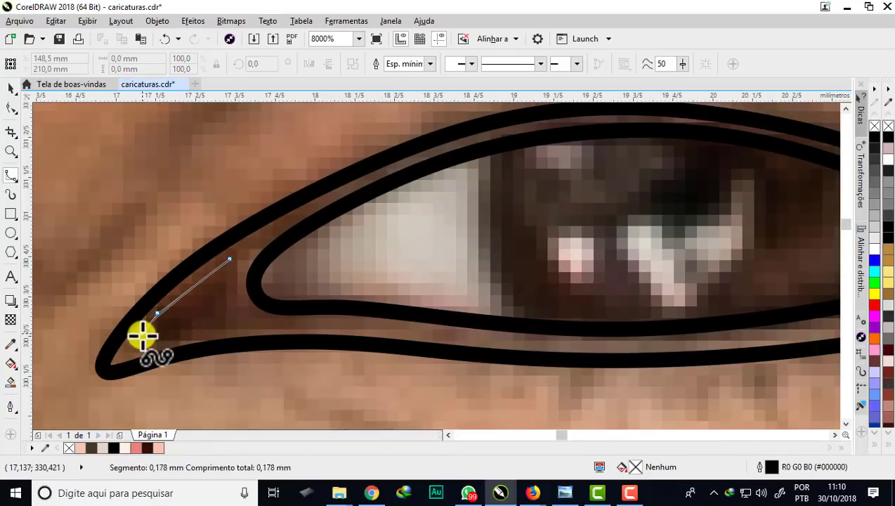
{"action": "left_click", "coordinate": [142, 336]}
{"action": "left_click", "coordinate": [171, 341]}
{"action": "left_click", "coordinate": [234, 324]}
{"action": "left_click", "coordinate": [229, 259]}
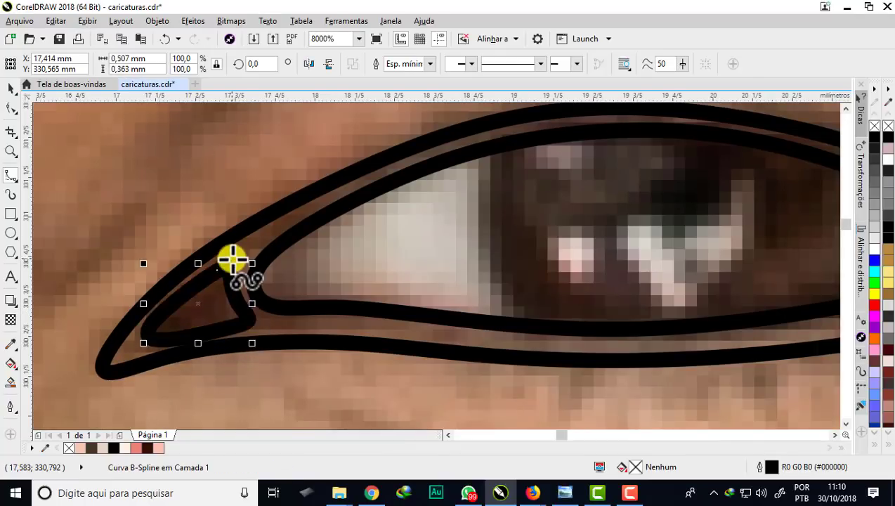
Draw a near-circular ellipse around the iris and enlarge it to about 2.2 by 2.1 mm
{"action": "scroll", "coordinate": [233, 256], "scroll_direction": "down", "scroll_amount": 1}
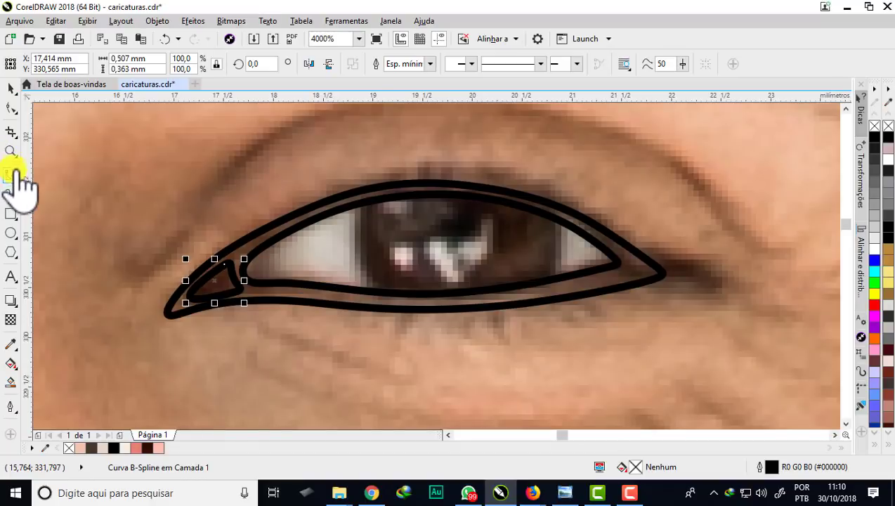
{"action": "left_click", "coordinate": [11, 232]}
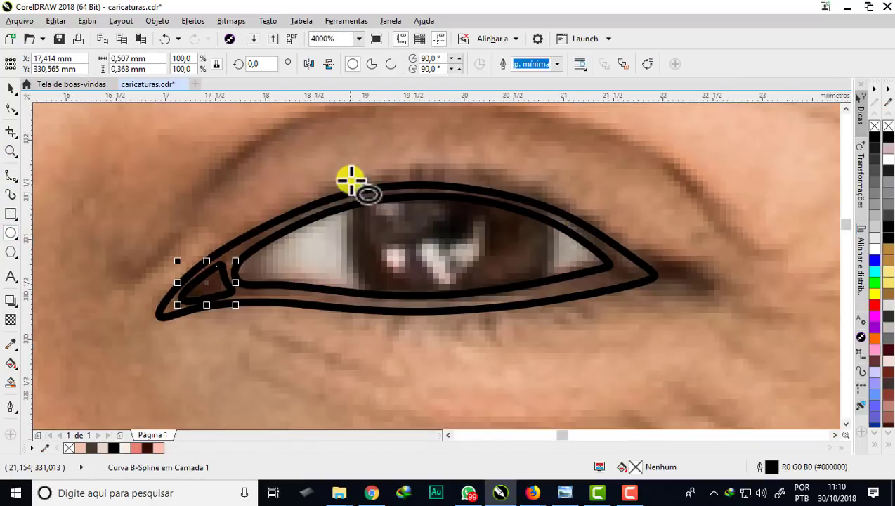
{"action": "left_click_drag", "start_coordinate": [341, 152], "coordinate": [555, 351]}
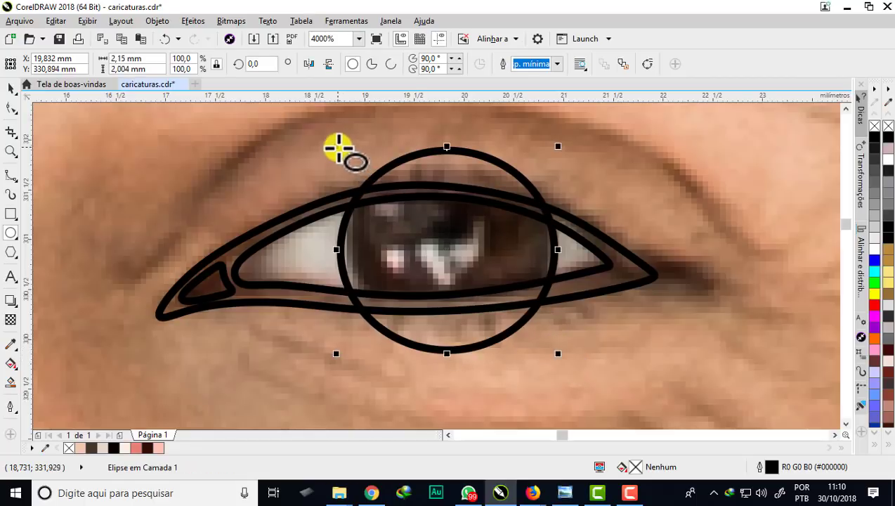
{"action": "left_click_drag", "start_coordinate": [335, 146], "coordinate": [328, 135]}
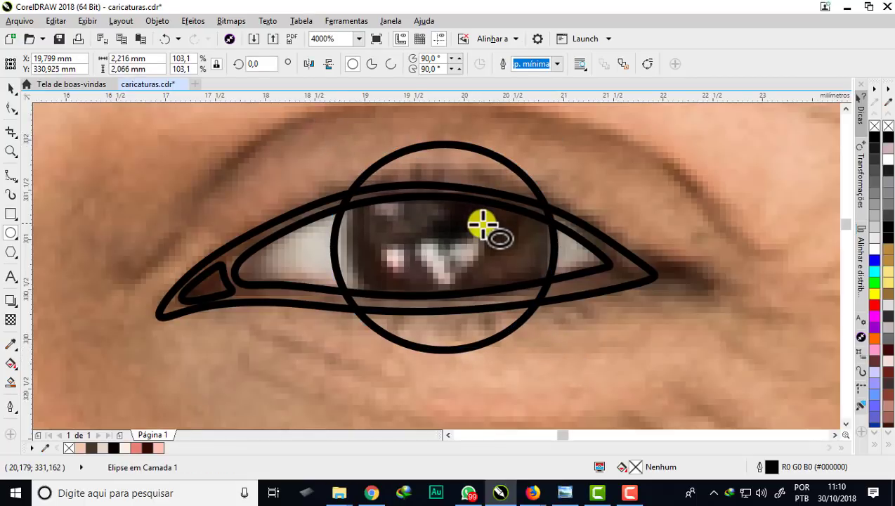
Draw a pupil ellipse about 0.6 mm wide inside the iris, filled black and without an outline
{"action": "scroll", "coordinate": [480, 223], "scroll_direction": "up", "scroll_amount": 1}
{"action": "left_click_drag", "start_coordinate": [350, 183], "coordinate": [472, 303]}
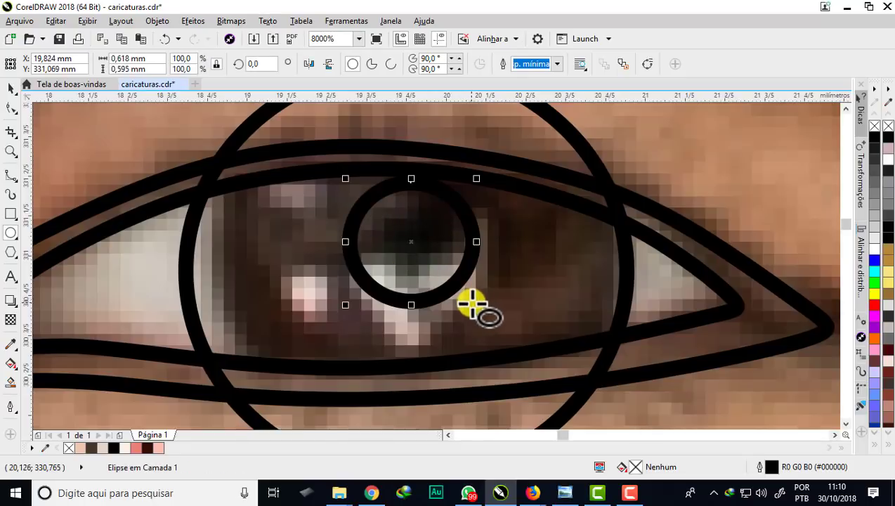
{"action": "left_click", "coordinate": [875, 137]}
{"action": "right_click", "coordinate": [884, 127]}
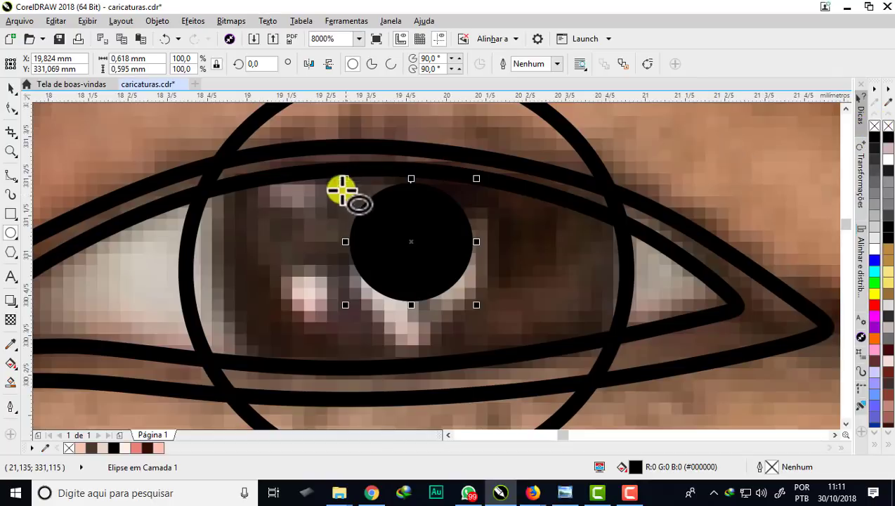
Add a highlight ellipse about 0.36 mm wide at the pupil's upper left, filled white with no outline
{"action": "left_click_drag", "start_coordinate": [295, 179], "coordinate": [368, 248]}
{"action": "left_click", "coordinate": [876, 247]}
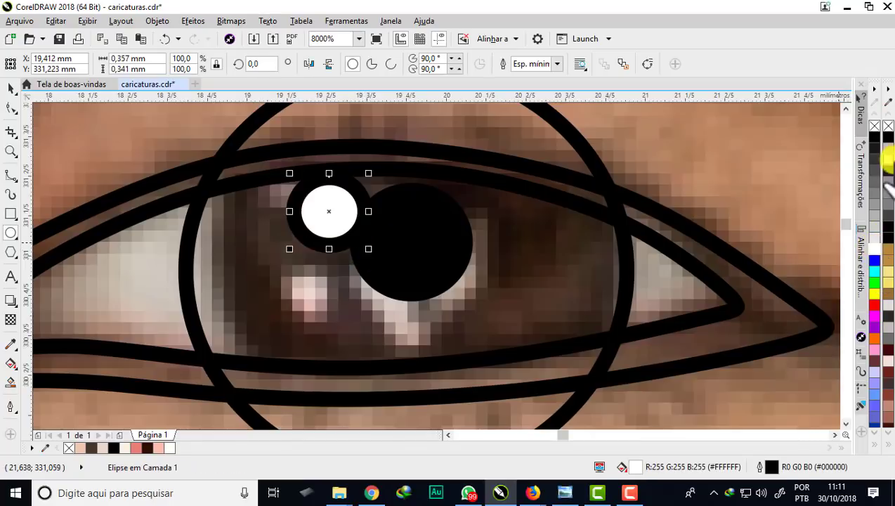
{"action": "right_click", "coordinate": [875, 126]}
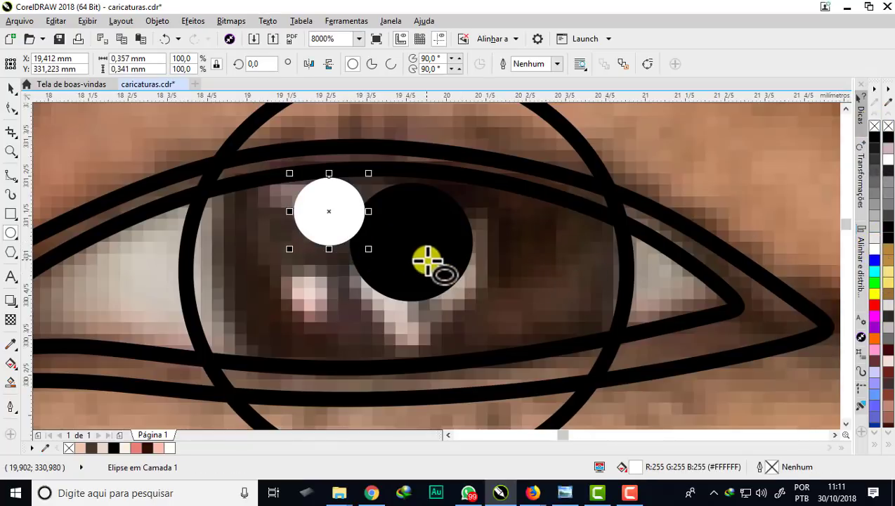
Add a smaller white, outline-free highlight ellipse about 0.26 mm wide at the pupil's lower right
{"action": "left_click_drag", "start_coordinate": [427, 262], "coordinate": [484, 317]}
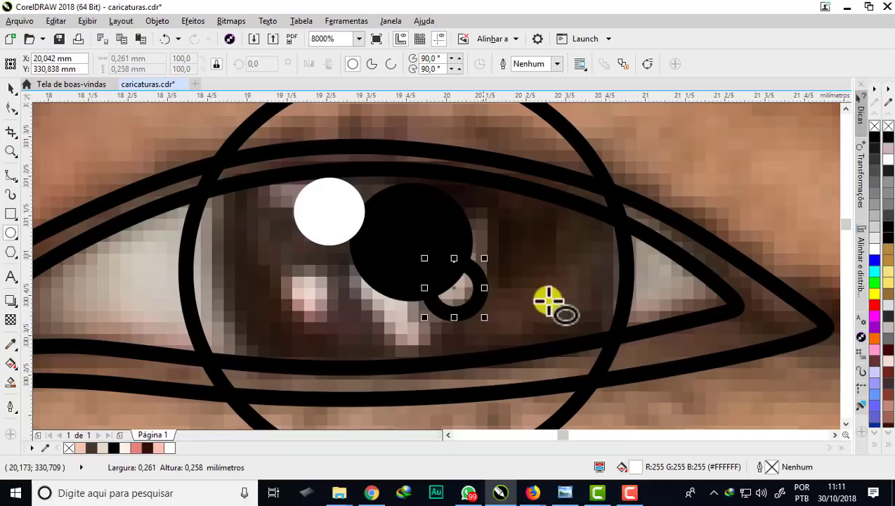
{"action": "left_click", "coordinate": [875, 247]}
{"action": "right_click", "coordinate": [875, 126]}
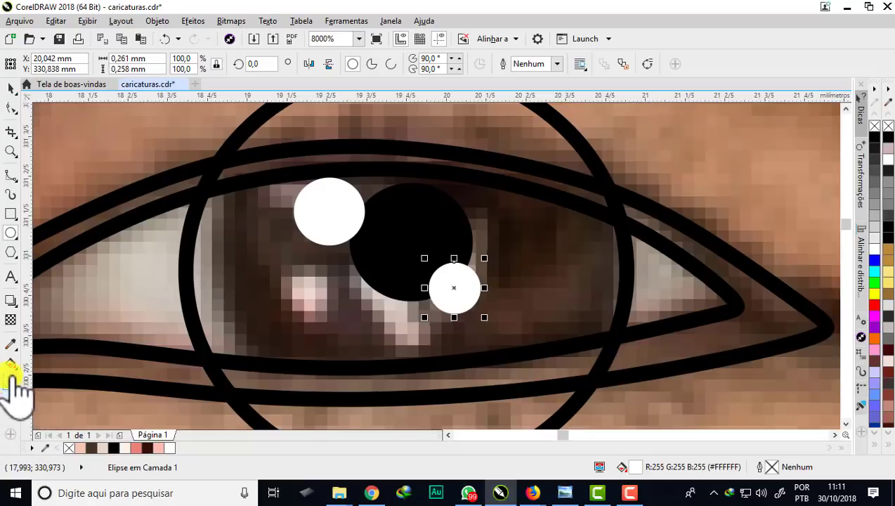
Sample the dark brown from the photo's iris and fill the large iris ellipse with it
{"action": "left_click", "coordinate": [11, 344]}
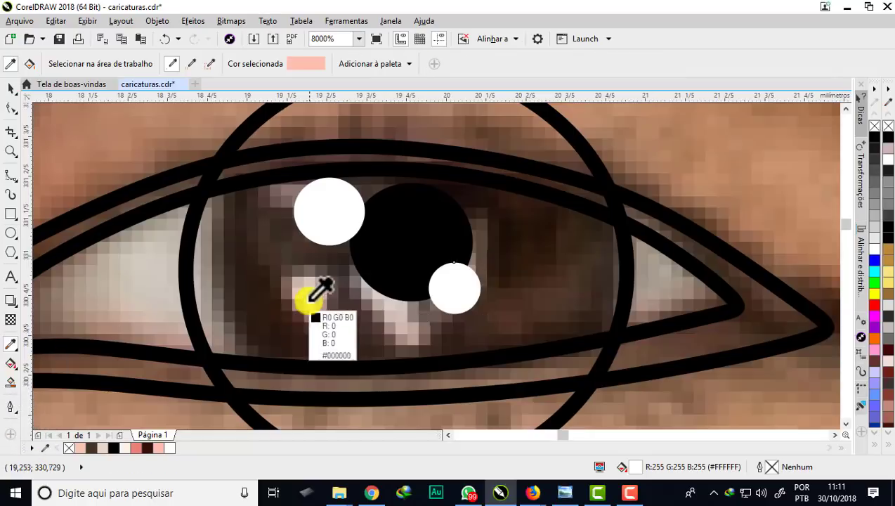
{"action": "left_click", "coordinate": [264, 280]}
{"action": "left_click", "coordinate": [262, 280]}
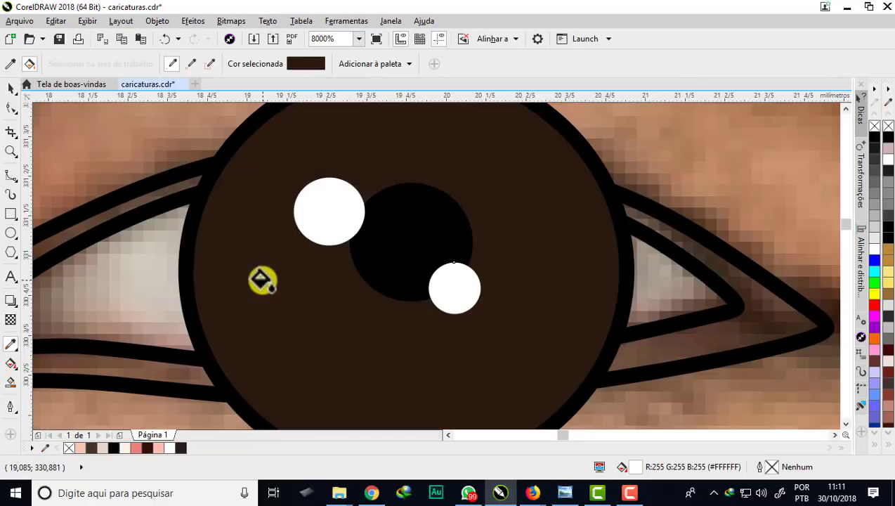
{"action": "scroll", "coordinate": [263, 280], "scroll_direction": "down", "scroll_amount": 1}
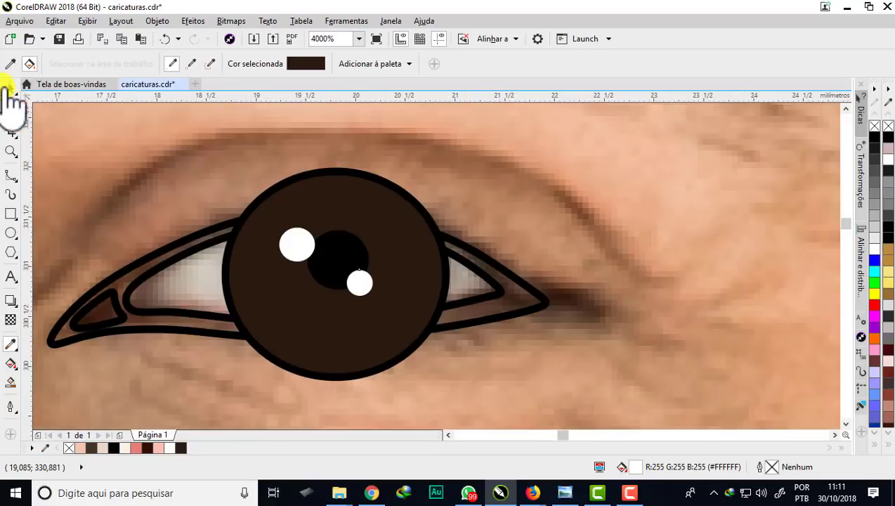
Duplicate the brown iris ellipse and move the copy down beside the original eye
{"action": "left_click", "coordinate": [10, 87]}
{"action": "scroll", "coordinate": [265, 215], "scroll_direction": "up", "scroll_amount": 1}
{"action": "left_click", "coordinate": [288, 187]}
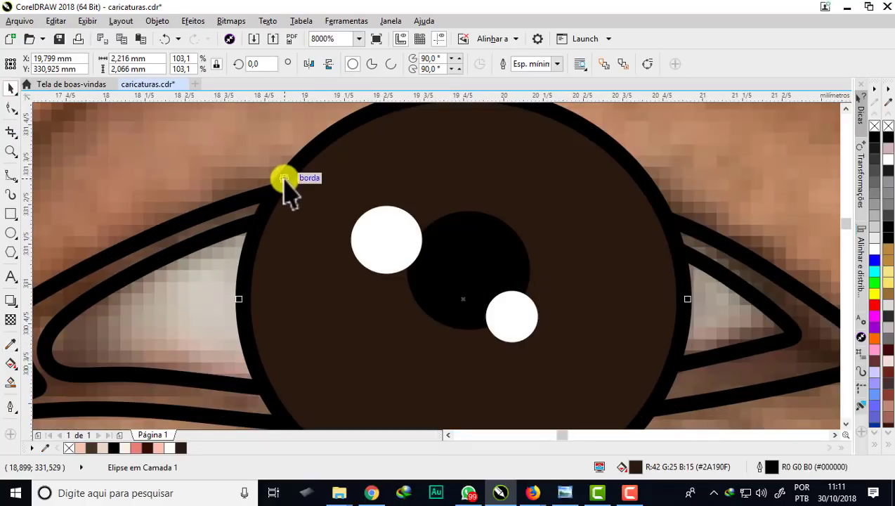
{"action": "scroll", "coordinate": [285, 183], "scroll_direction": "down", "scroll_amount": 1}
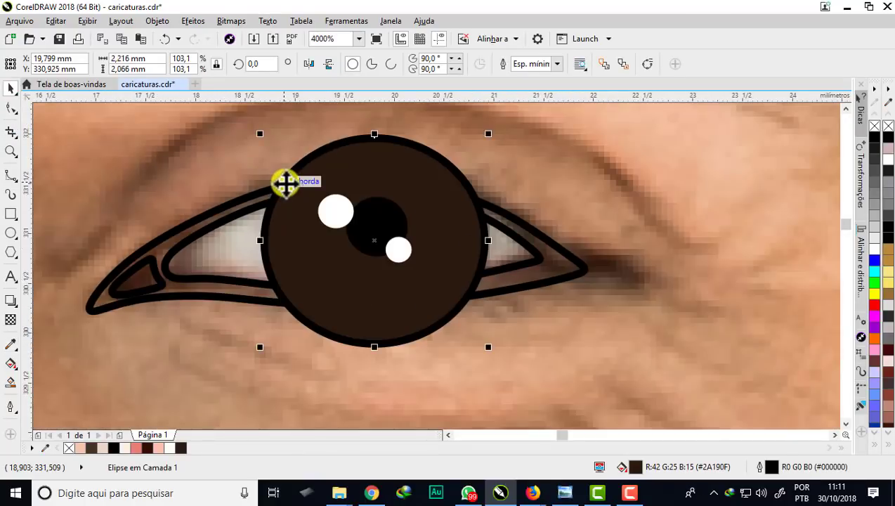
{"action": "scroll", "coordinate": [350, 259], "scroll_direction": "down", "scroll_amount": 1}
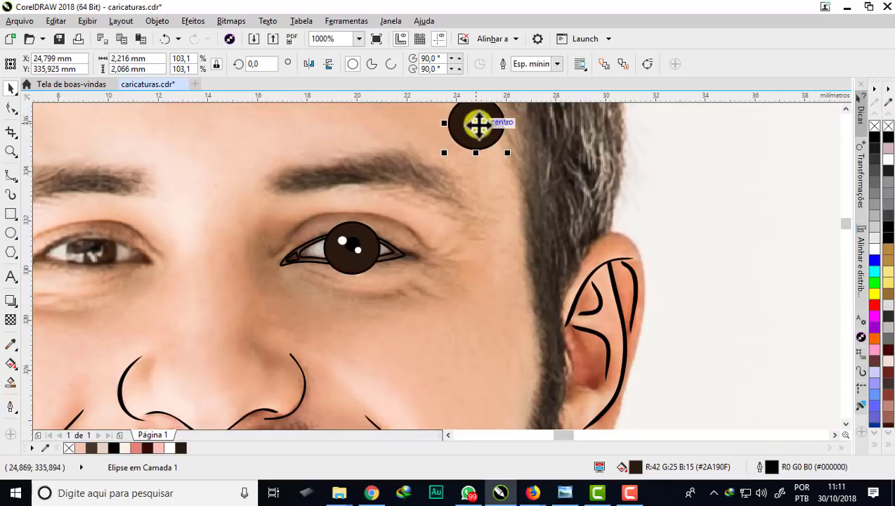
{"action": "left_click_drag", "start_coordinate": [478, 124], "coordinate": [352, 248]}
{"action": "scroll", "coordinate": [343, 243], "scroll_direction": "up", "scroll_amount": 1}
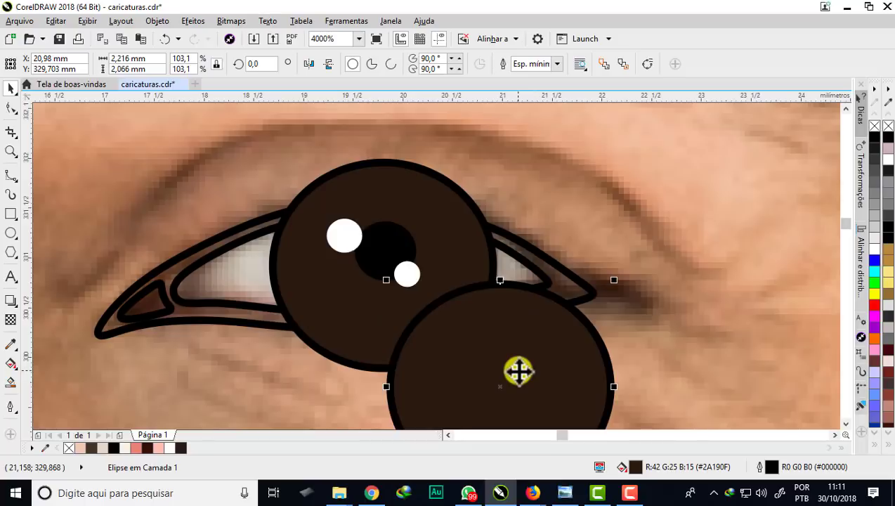
Centre the copied ellipse on the iris without an outline and shrink it about its centre to about 1.7 mm wide
{"action": "right_click", "coordinate": [886, 127]}
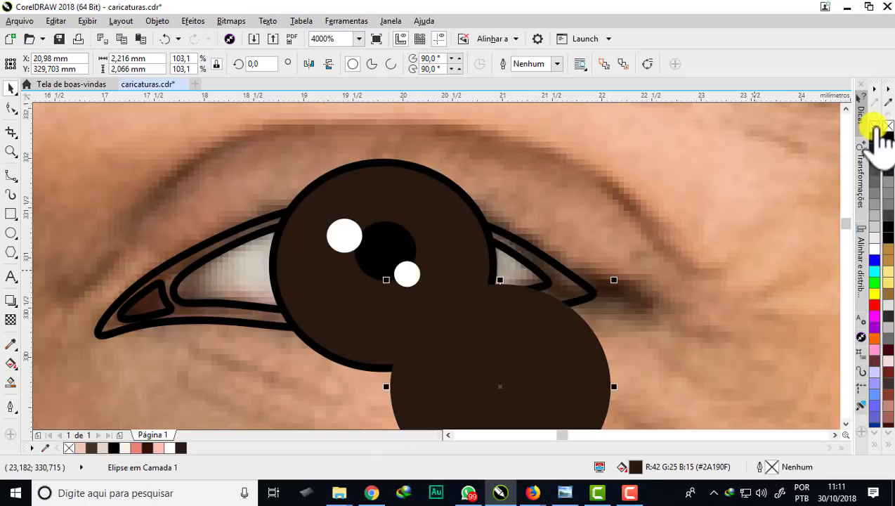
{"action": "left_click_drag", "start_coordinate": [502, 387], "coordinate": [380, 270]}
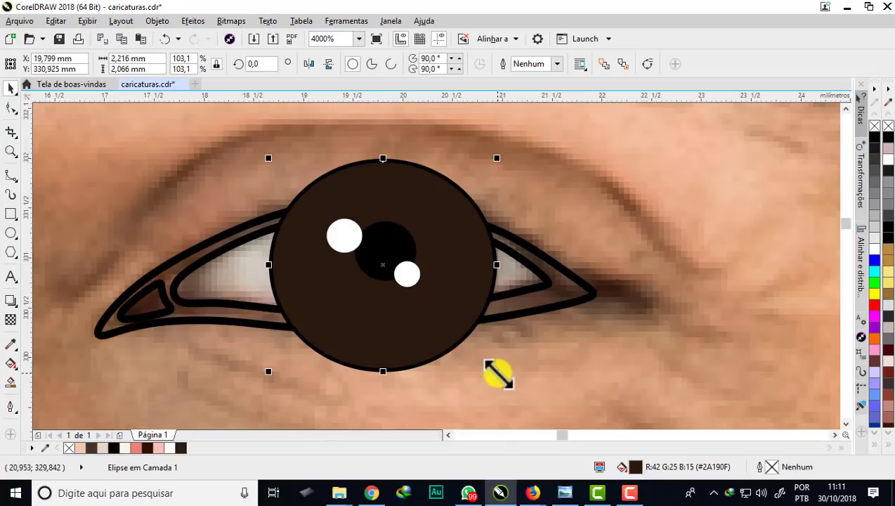
{"action": "mouse_move", "coordinate": [495, 370]}
{"action": "left_mouse_down"}
{"action": "mouse_move", "coordinate": [484, 362]}
{"action": "mouse_move", "coordinate": [517, 391]}
{"action": "mouse_move", "coordinate": [495, 357]}
{"action": "left_mouse_up"}
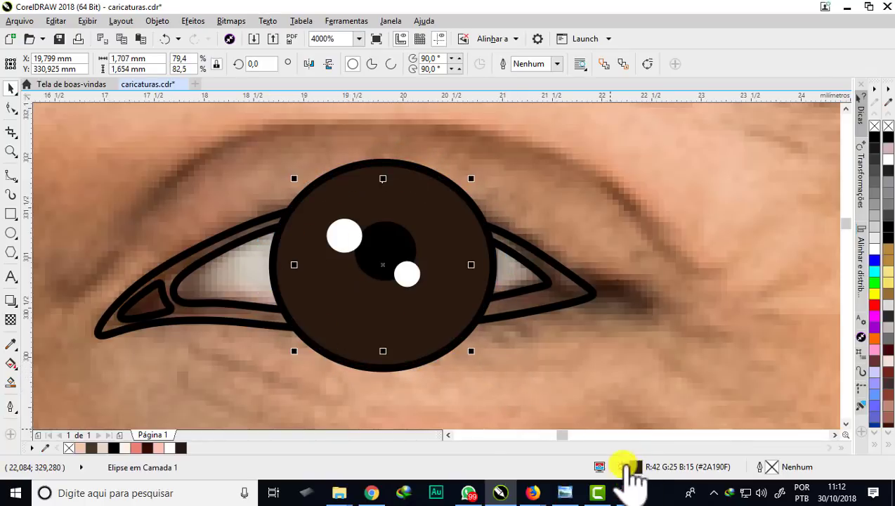
Change the inner iris ellipse's fill to the slightly lighter brown #331E12 and deselect it
{"action": "left_click_drag", "start_coordinate": [384, 266], "coordinate": [557, 250]}
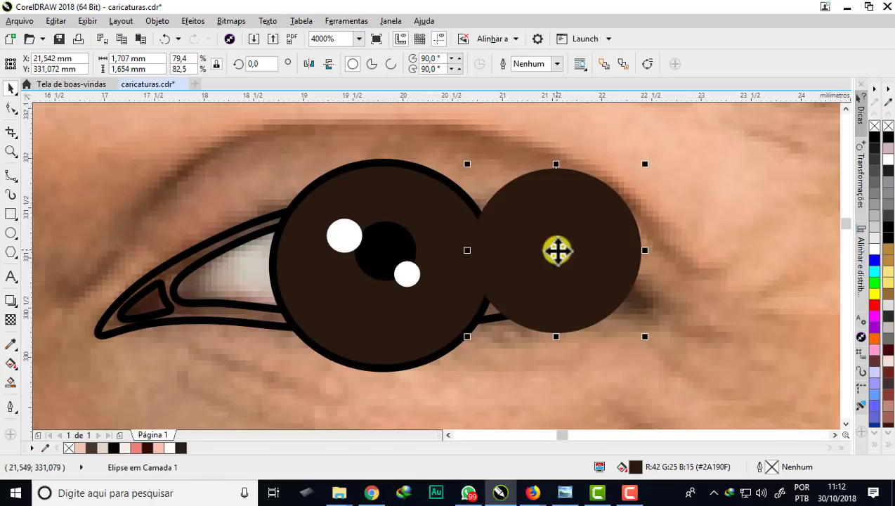
{"action": "key", "text": "ctrl+z"}
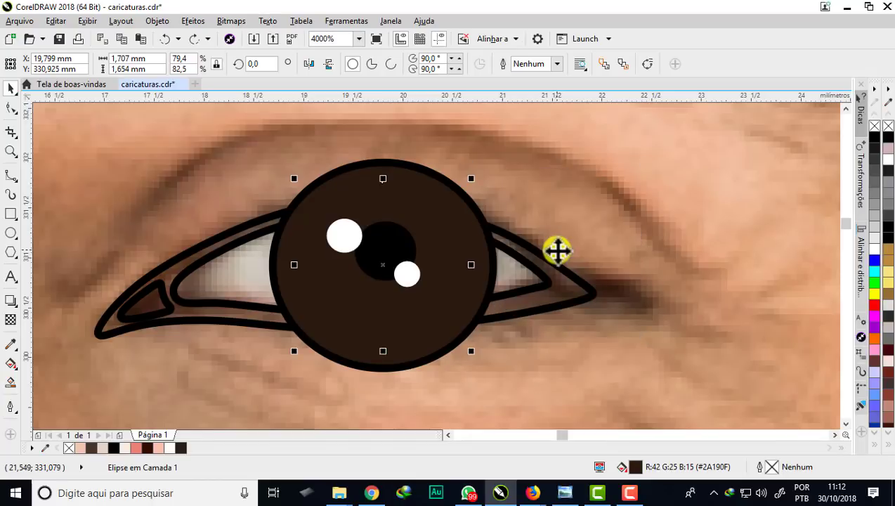
{"action": "double_click", "coordinate": [636, 467]}
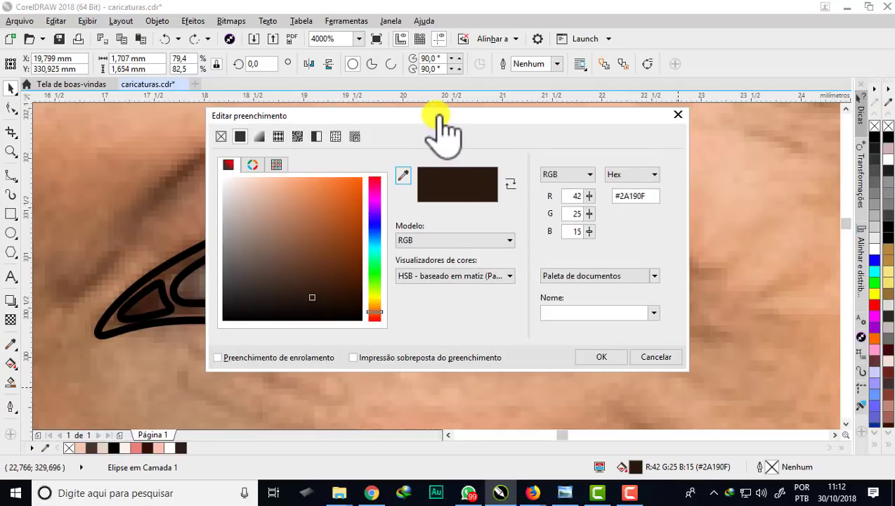
{"action": "left_click_drag", "start_coordinate": [440, 114], "coordinate": [776, 84]}
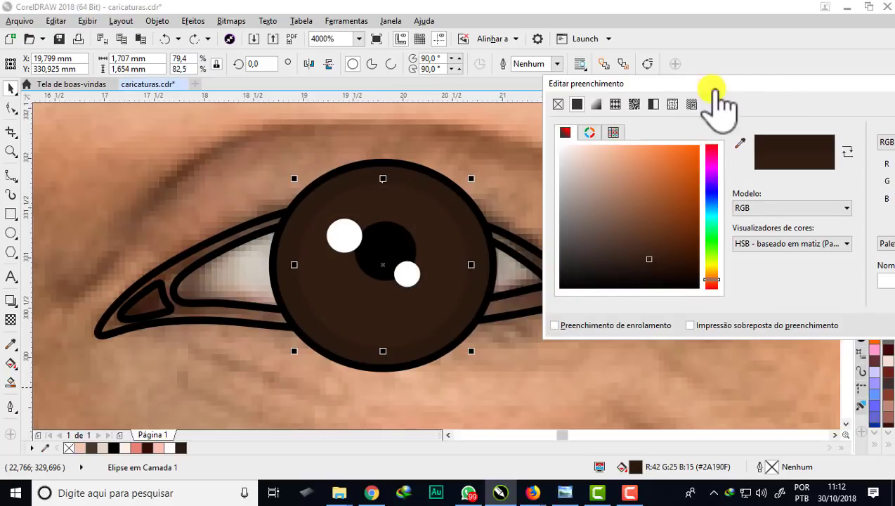
{"action": "left_click_drag", "start_coordinate": [737, 83], "coordinate": [594, 53]}
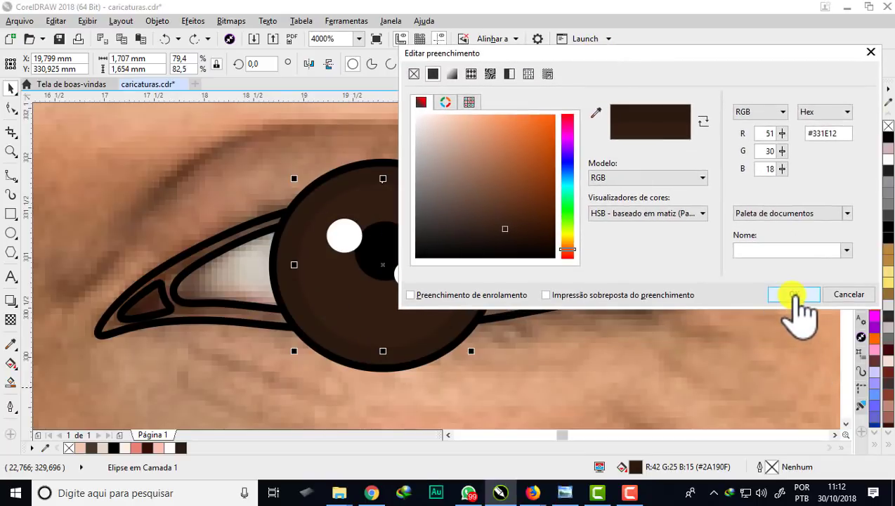
{"action": "left_click", "coordinate": [794, 295]}
{"action": "left_click", "coordinate": [706, 343]}
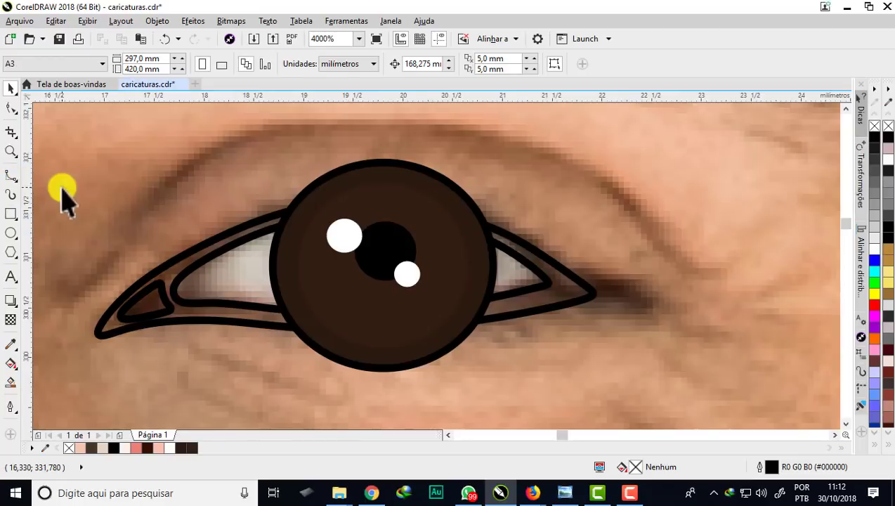
Draw a closed B-spline crescent around the pupil's lower side inside the iris, about 1.4 mm wide and 0.9 mm high
{"action": "left_click", "coordinate": [15, 181]}
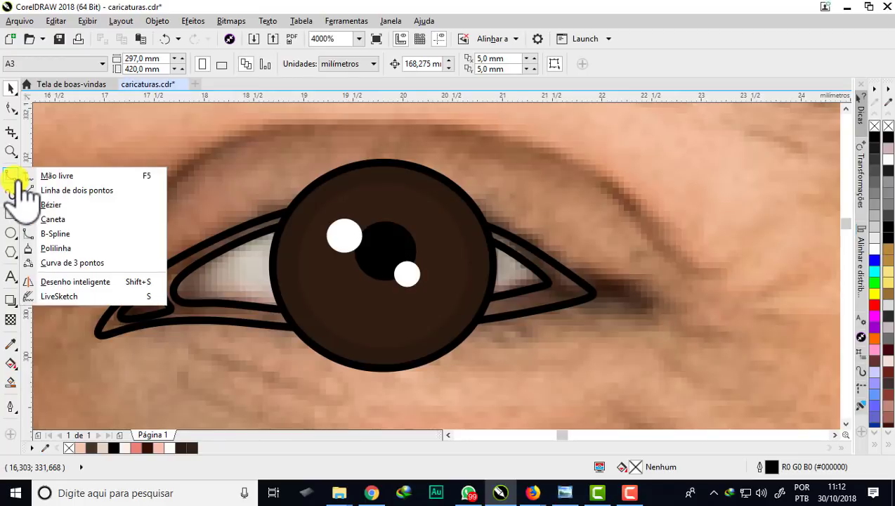
{"action": "left_click", "coordinate": [56, 233]}
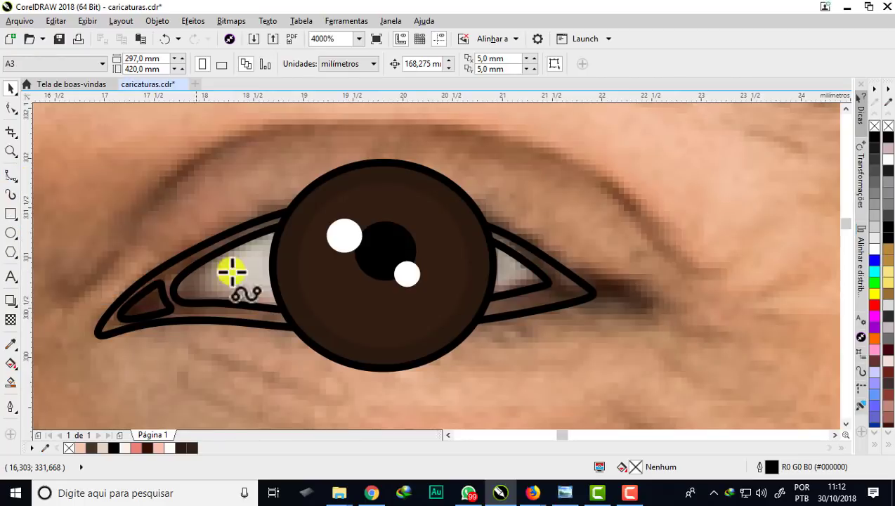
{"action": "scroll", "coordinate": [349, 289], "scroll_direction": "up", "scroll_amount": 1}
{"action": "left_click", "coordinate": [351, 235]}
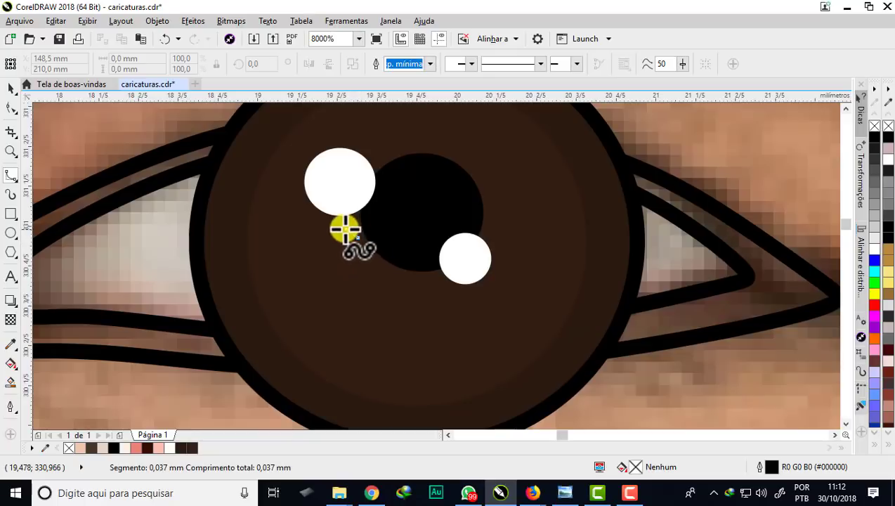
{"action": "left_click", "coordinate": [321, 215]}
{"action": "left_click", "coordinate": [283, 224]}
{"action": "left_click", "coordinate": [273, 258]}
{"action": "left_click", "coordinate": [283, 309]}
{"action": "left_click", "coordinate": [308, 353]}
{"action": "left_click", "coordinate": [359, 378]}
{"action": "left_click", "coordinate": [437, 391]}
{"action": "left_click", "coordinate": [500, 372]}
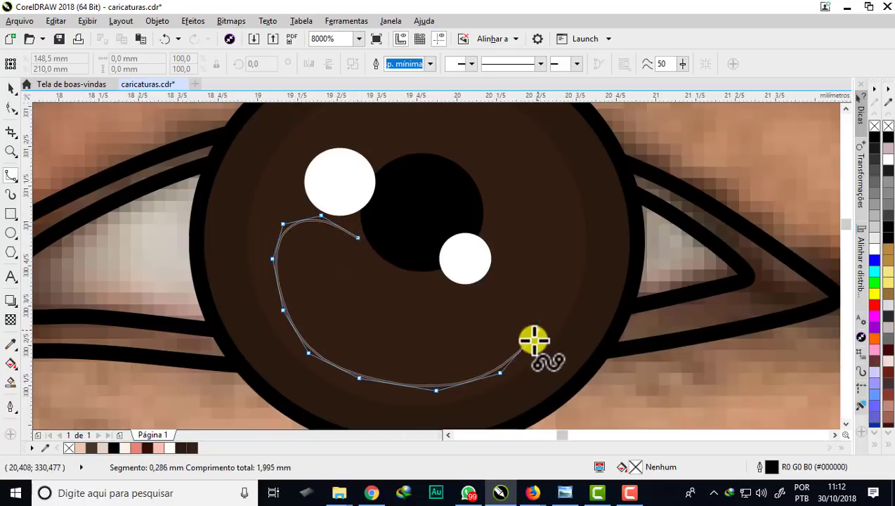
{"action": "left_click_drag", "start_coordinate": [520, 208], "coordinate": [364, 256]}
{"action": "double_click", "coordinate": [354, 240]}
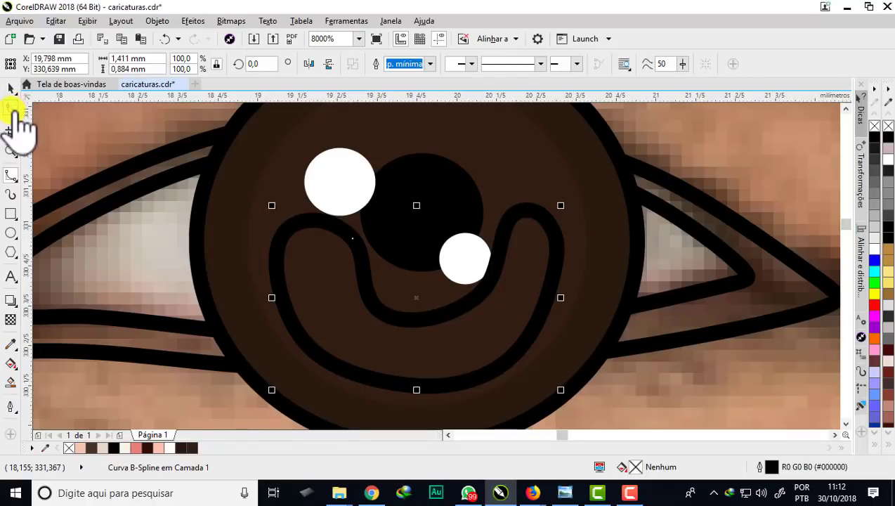
Reshape the crescent by moving its control points, lowering the bottom curve and extending the upper-right tip outward
{"action": "left_click", "coordinate": [11, 107]}
{"action": "left_click", "coordinate": [314, 359]}
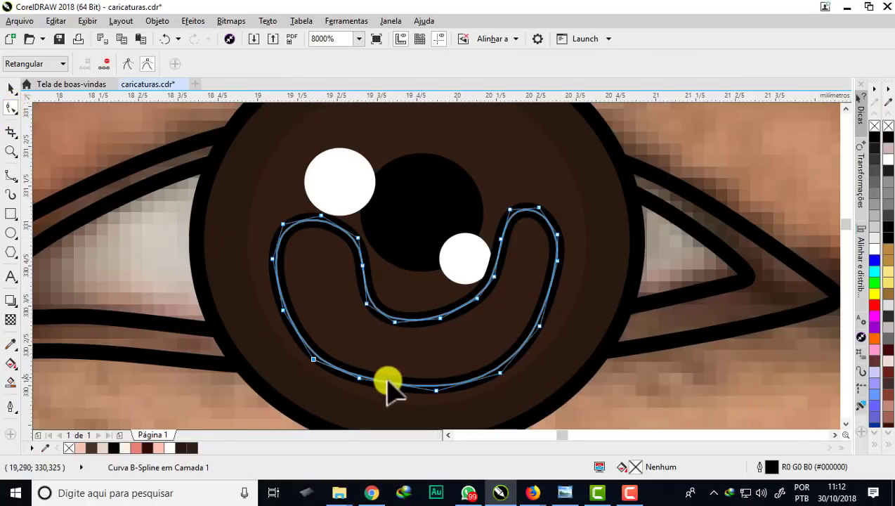
{"action": "left_click_drag", "start_coordinate": [359, 378], "coordinate": [352, 386]}
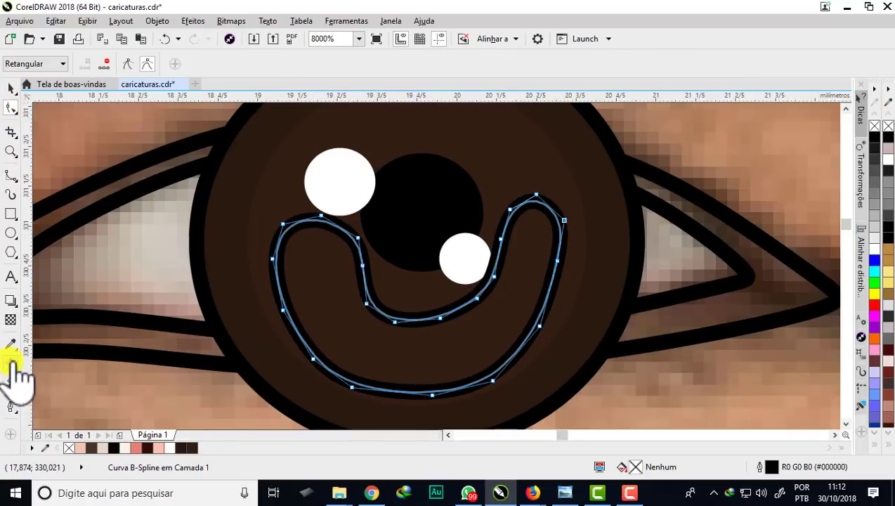
Sample the inner iris brown #331E12, fill the crescent with it and remove the crescent's outline
{"action": "left_click", "coordinate": [11, 344]}
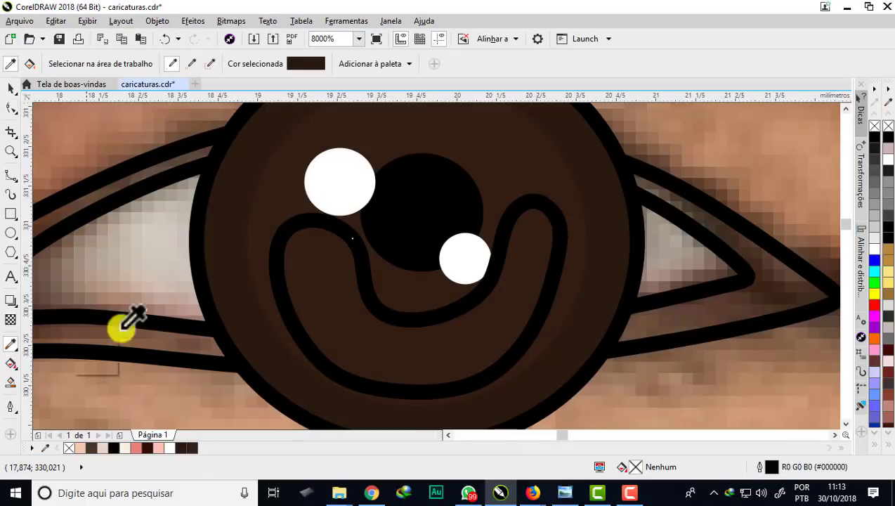
{"action": "left_click", "coordinate": [325, 281]}
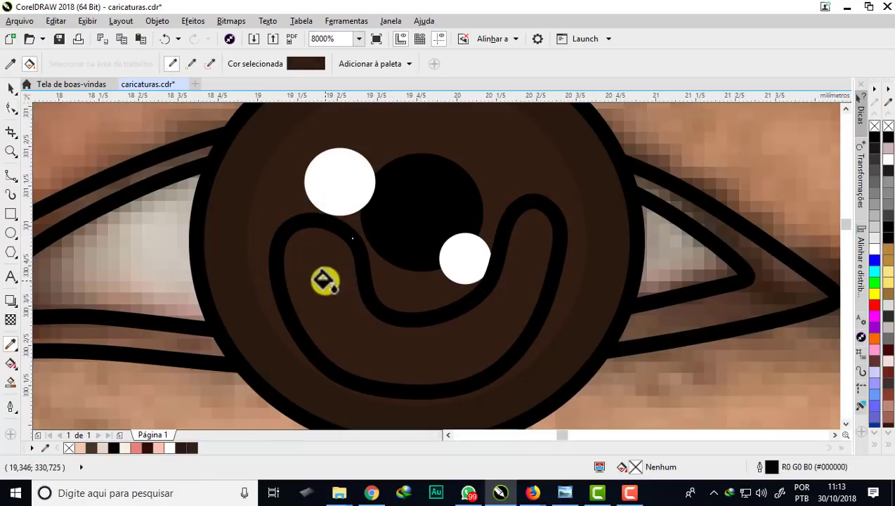
{"action": "right_click", "coordinate": [875, 126]}
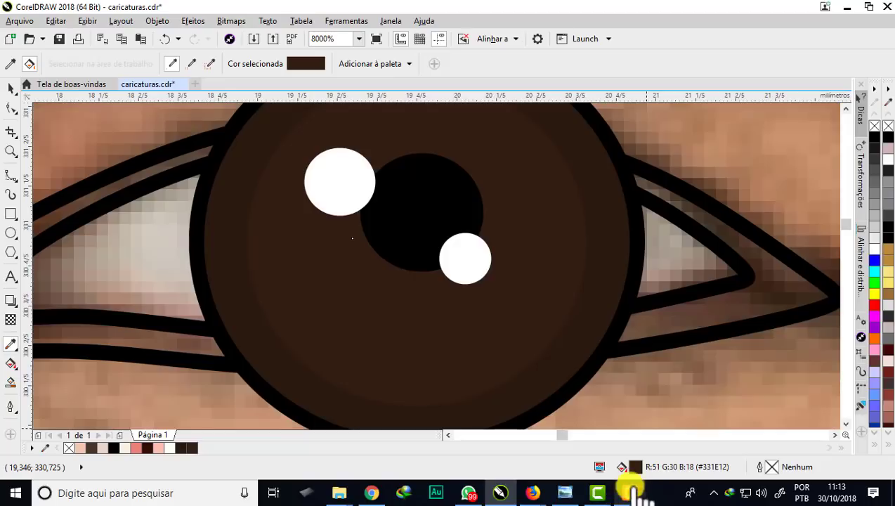
Try to change the crescent's fill to a lighter brown while the fill sampler is still active
{"action": "left_click", "coordinate": [636, 465]}
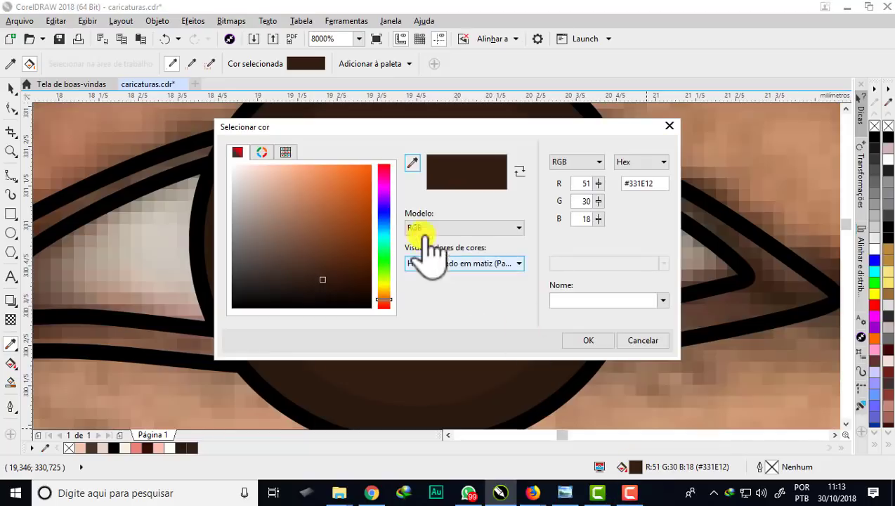
{"action": "left_click_drag", "start_coordinate": [343, 133], "coordinate": [704, 119]}
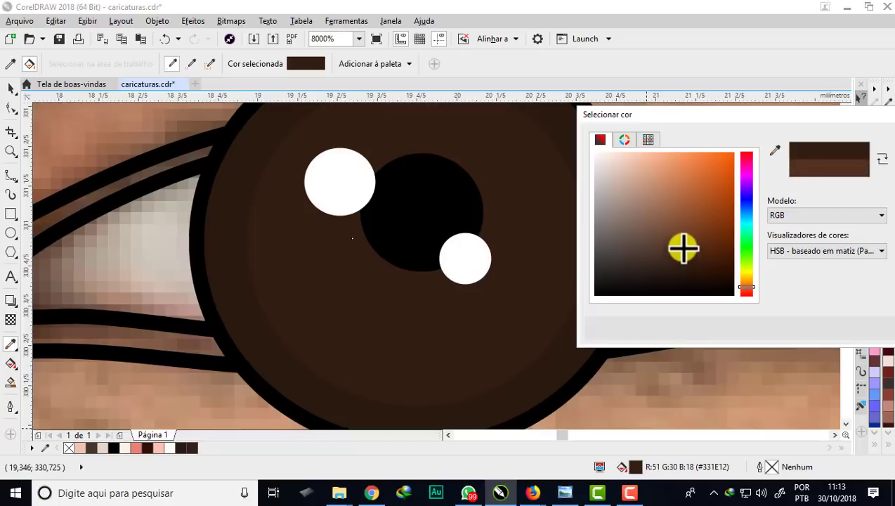
{"action": "left_click", "coordinate": [682, 237]}
{"action": "mouse_move", "coordinate": [682, 237]}
{"action": "left_mouse_down"}
{"action": "mouse_move", "coordinate": [679, 216]}
{"action": "mouse_move", "coordinate": [679, 254]}
{"action": "mouse_move", "coordinate": [684, 213]}
{"action": "mouse_move", "coordinate": [689, 223]}
{"action": "left_mouse_up"}
{"action": "left_click_drag", "start_coordinate": [759, 120], "coordinate": [476, 79]}
{"action": "left_click", "coordinate": [690, 281]}
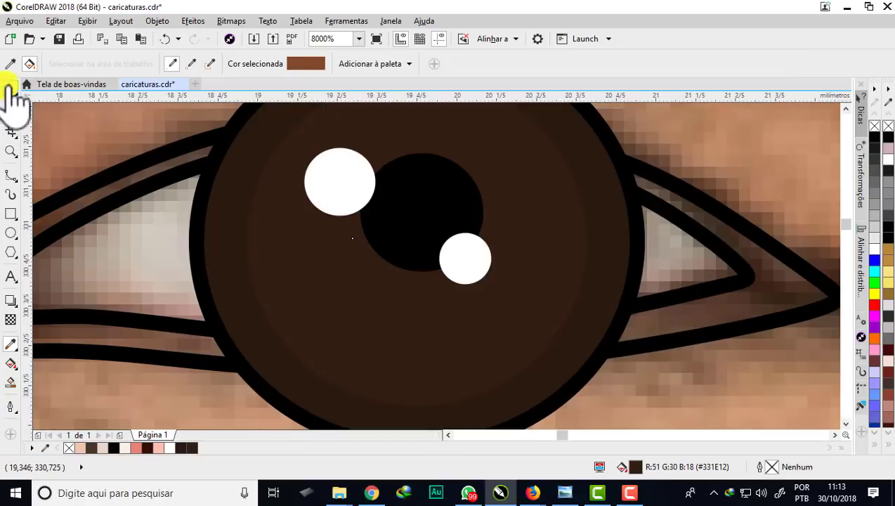
Try moving the crescent toward the outer corner of the eye and undo the move
{"action": "left_click", "coordinate": [10, 88]}
{"action": "left_click_drag", "start_coordinate": [416, 296], "coordinate": [609, 274]}
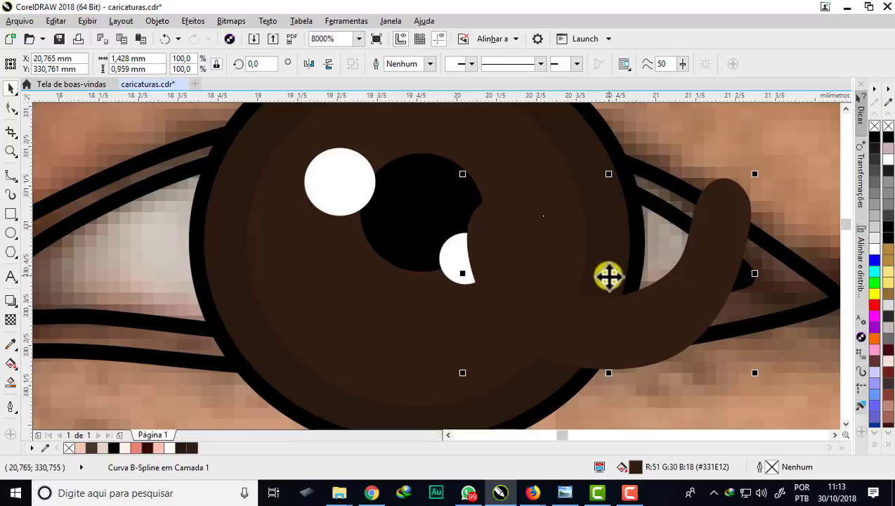
{"action": "key", "text": "ctrl+z"}
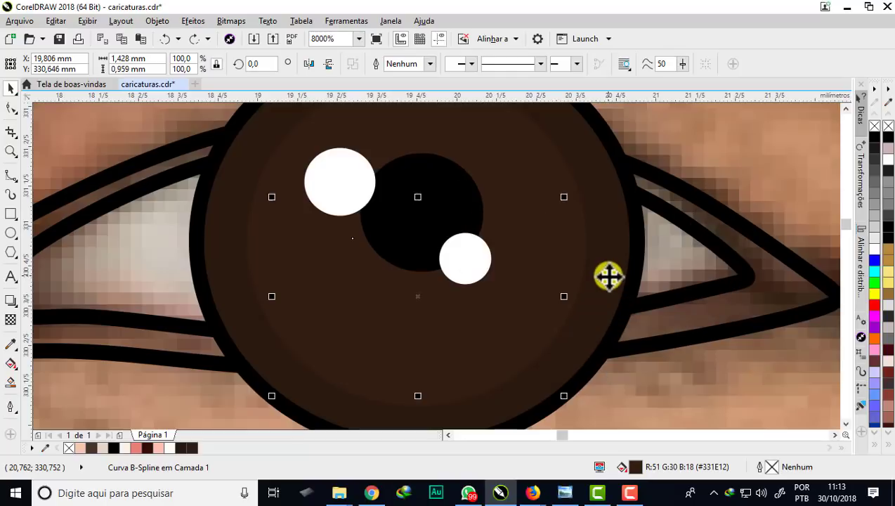
Change the crescent's fill to the lighter brown #4A2B18 and deselect it
{"action": "double_click", "coordinate": [635, 468]}
{"action": "left_click_drag", "start_coordinate": [372, 117], "coordinate": [746, 112]}
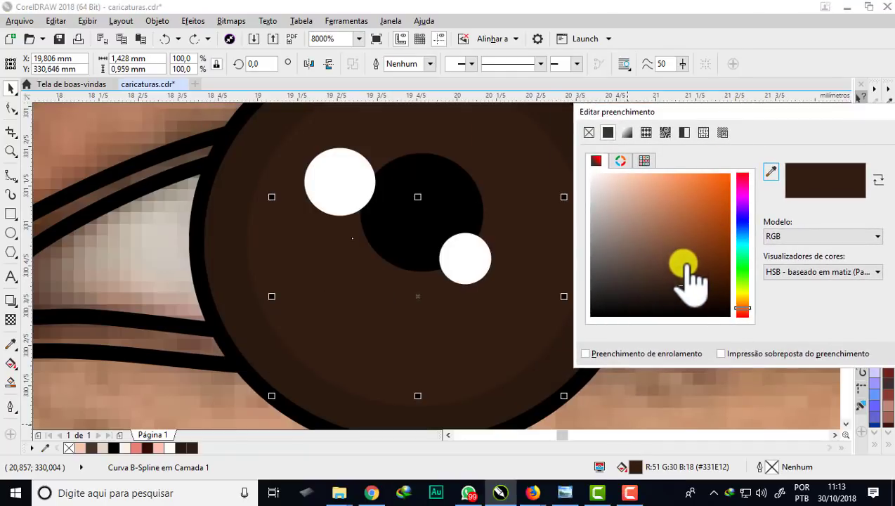
{"action": "mouse_move", "coordinate": [684, 264]}
{"action": "left_mouse_down"}
{"action": "mouse_move", "coordinate": [678, 285]}
{"action": "mouse_move", "coordinate": [681, 278]}
{"action": "left_mouse_up"}
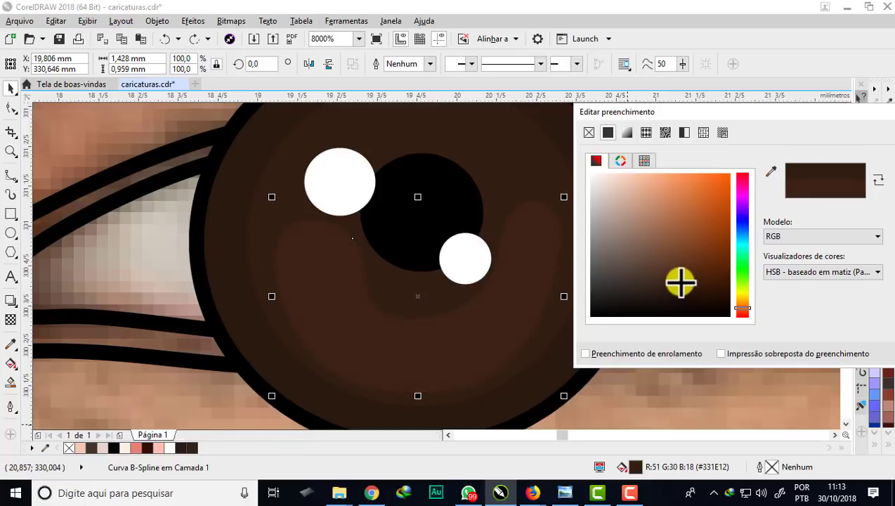
{"action": "left_click_drag", "start_coordinate": [719, 111], "coordinate": [545, 73]}
{"action": "left_click_drag", "start_coordinate": [515, 254], "coordinate": [511, 239]}
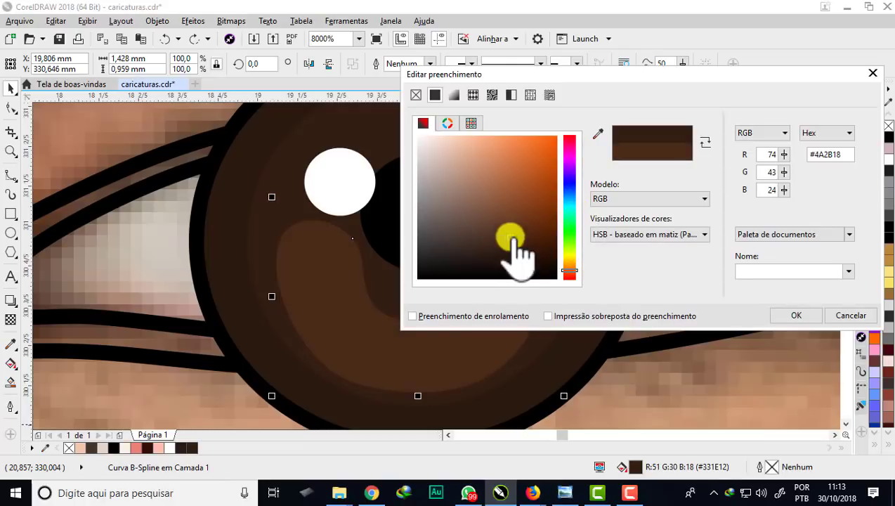
{"action": "left_click", "coordinate": [794, 316]}
{"action": "scroll", "coordinate": [449, 264], "scroll_direction": "down", "scroll_amount": 2}
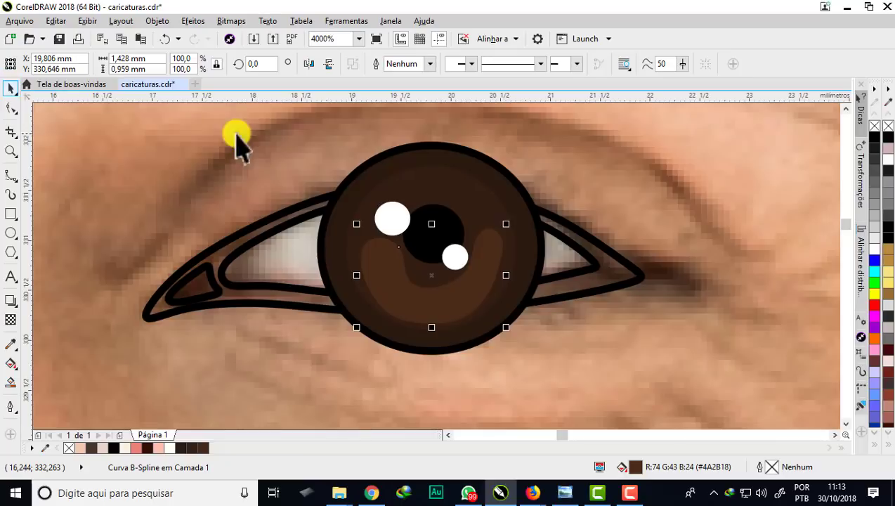
{"action": "left_click", "coordinate": [325, 156]}
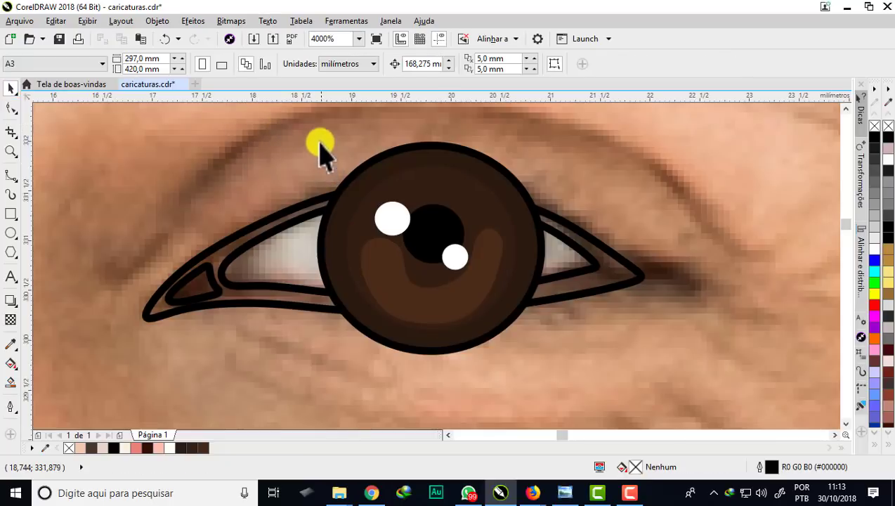
Convert the large iris ellipse's black outline into a separate object and clear the selection
{"action": "left_click", "coordinate": [364, 335]}
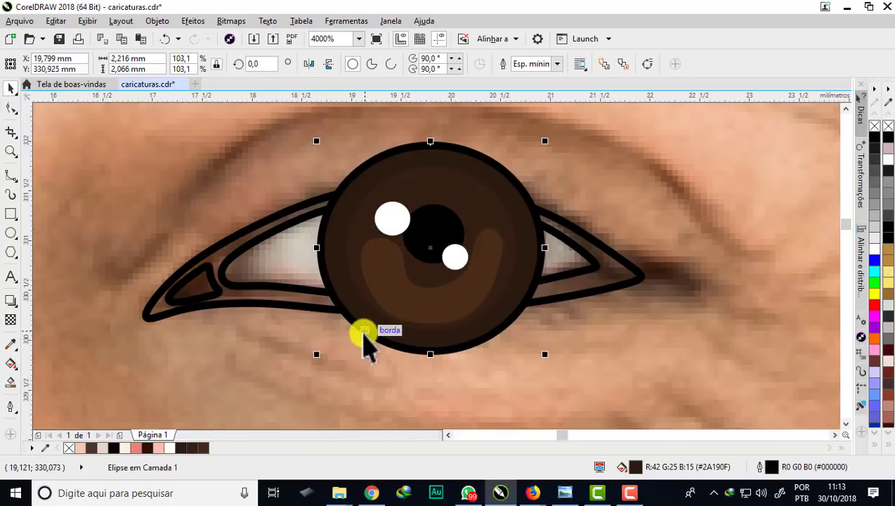
{"action": "left_click_drag", "start_coordinate": [363, 328], "coordinate": [225, 346]}
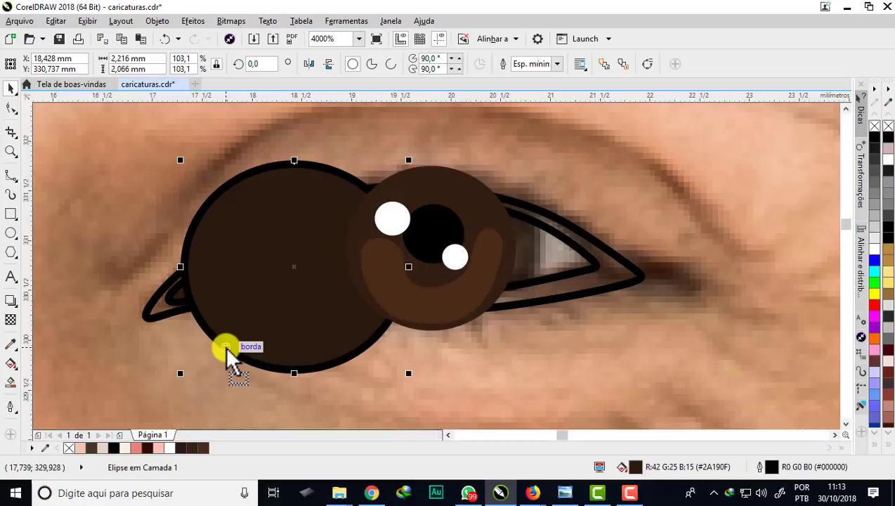
{"action": "key", "text": "ctrl+z"}
{"action": "left_click", "coordinate": [158, 21]}
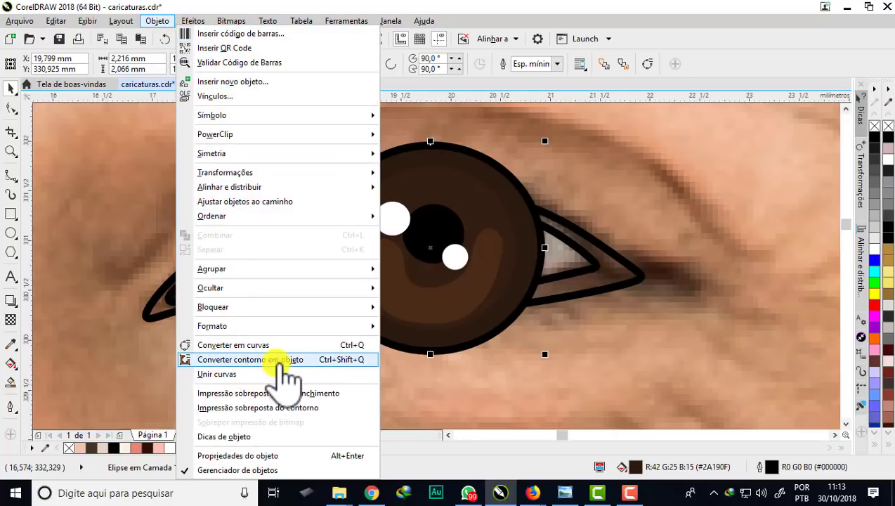
{"action": "left_click", "coordinate": [284, 359]}
{"action": "key", "text": "Escape"}
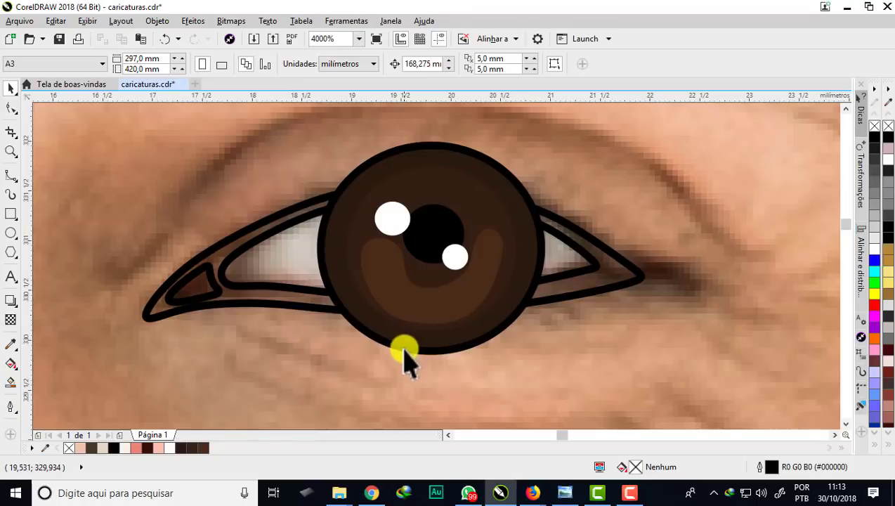
Select the separated outline ring around the iris, keep it in place and fill it with reddish brown #30120A
{"action": "left_click_drag", "start_coordinate": [405, 349], "coordinate": [250, 336]}
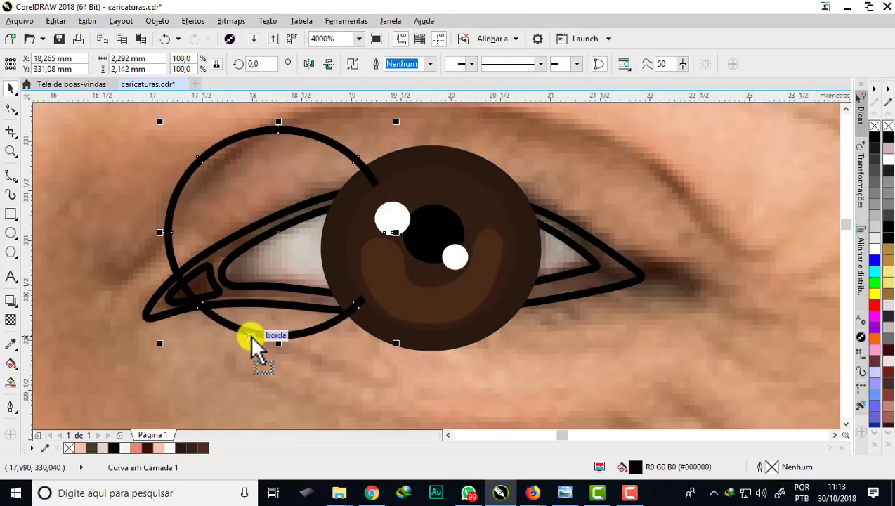
{"action": "key", "text": "ctrl+z"}
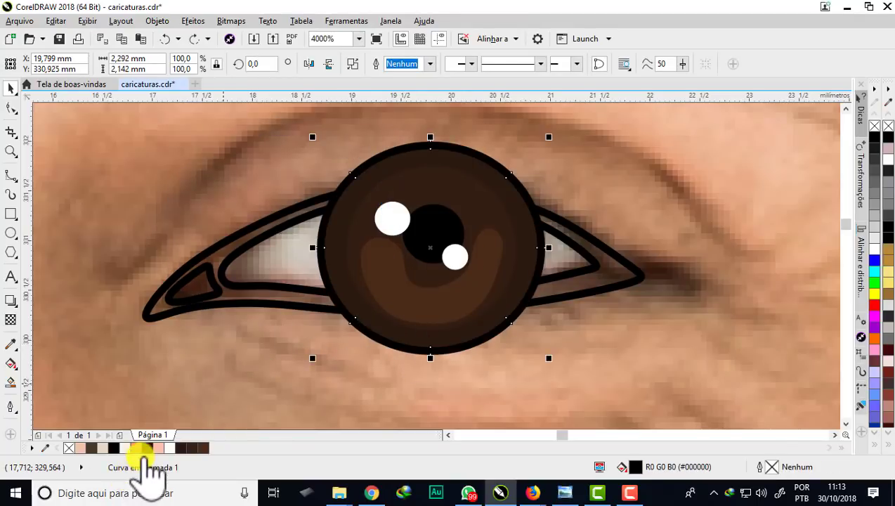
{"action": "left_click", "coordinate": [149, 448]}
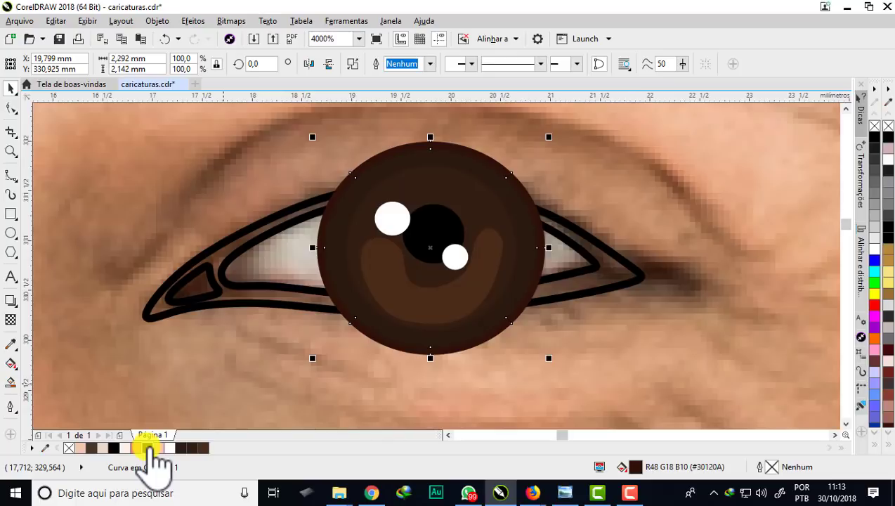
{"action": "scroll", "coordinate": [319, 219], "scroll_direction": "up", "scroll_amount": 2}
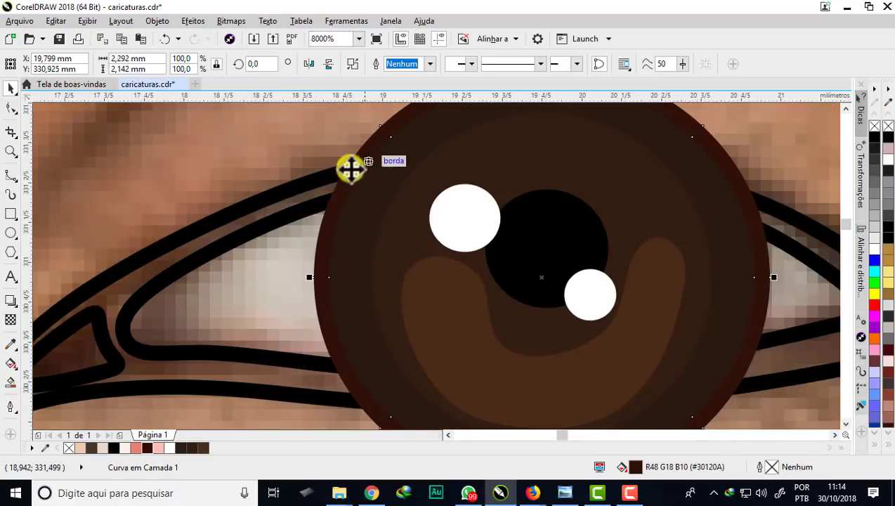
{"action": "scroll", "coordinate": [343, 265], "scroll_direction": "down", "scroll_amount": 4}
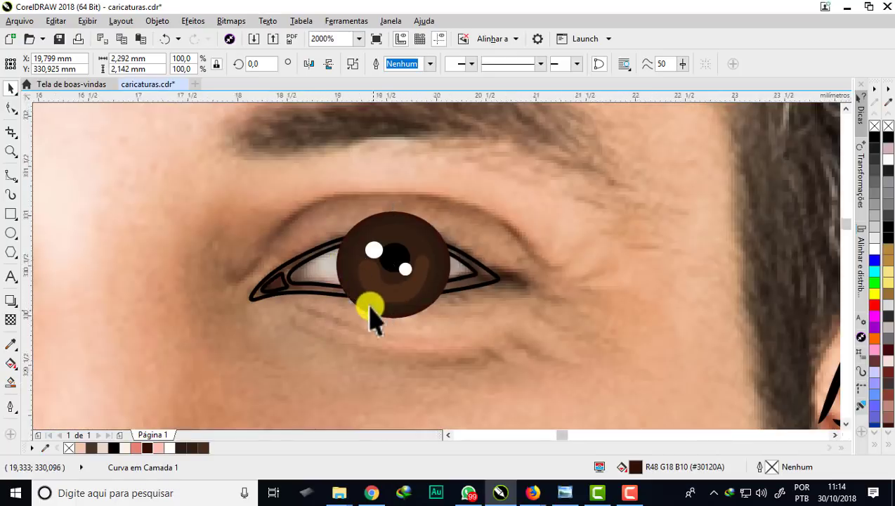
{"action": "scroll", "coordinate": [370, 316], "scroll_direction": "up", "scroll_amount": 2}
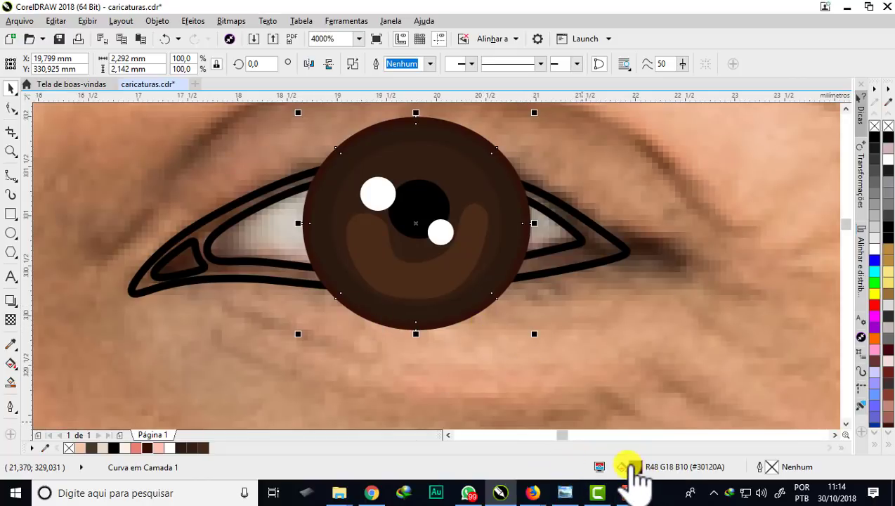
Darken the iris outline ring's fill to #1F0C06
{"action": "double_click", "coordinate": [633, 467]}
{"action": "left_click_drag", "start_coordinate": [408, 123], "coordinate": [751, 50]}
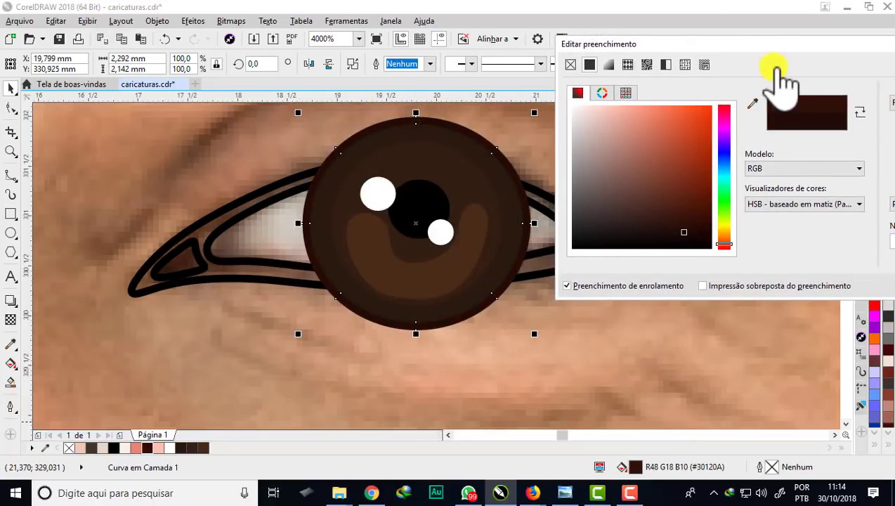
{"action": "left_click_drag", "start_coordinate": [753, 49], "coordinate": [500, 44]}
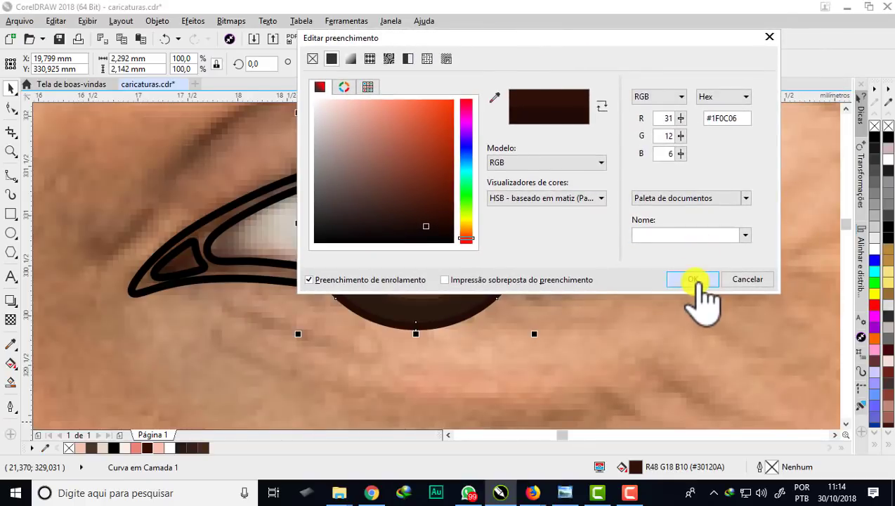
{"action": "left_click", "coordinate": [694, 279]}
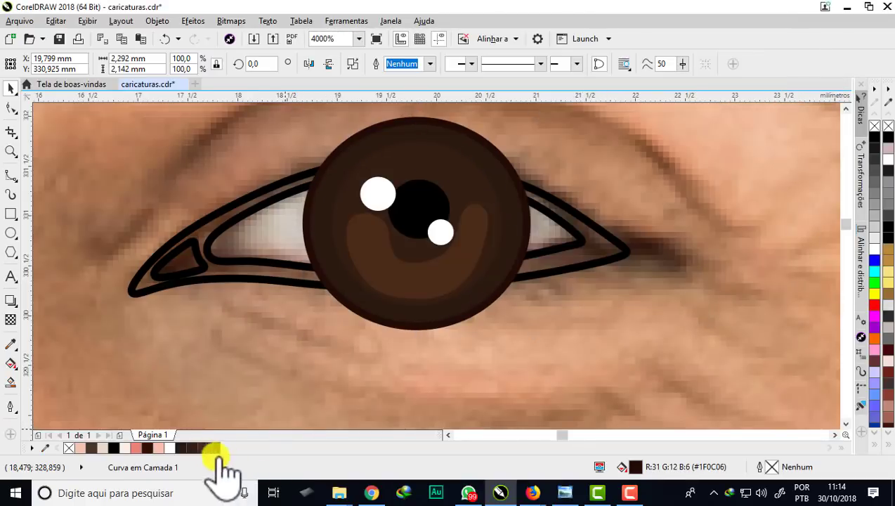
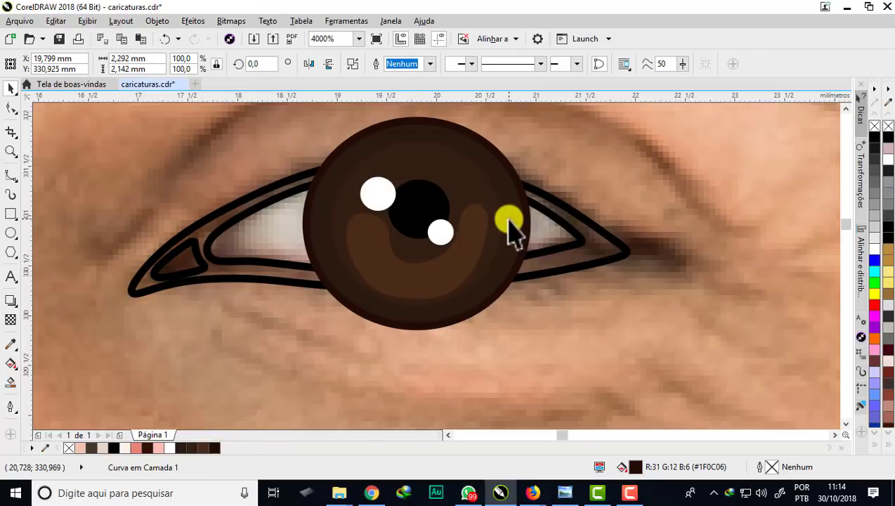
{"action": "scroll", "coordinate": [509, 232], "scroll_direction": "down", "scroll_amount": 2}
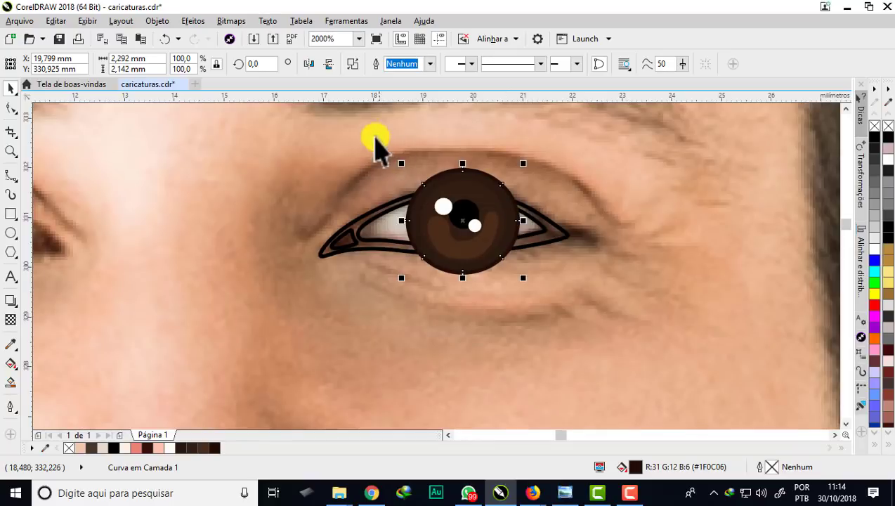
Duplicate the seven iris, pupil and highlight objects and place the copy over the photo's other eye
{"action": "left_click_drag", "start_coordinate": [373, 132], "coordinate": [533, 314]}
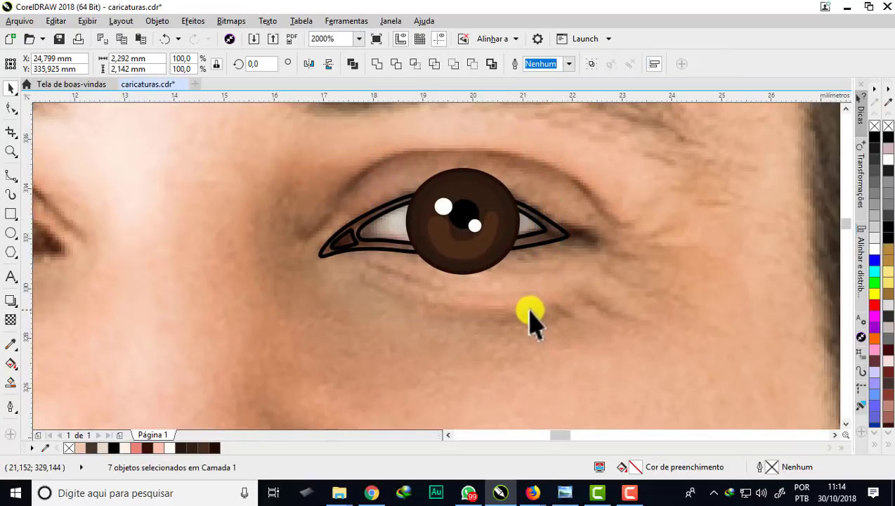
{"action": "scroll", "coordinate": [532, 319], "scroll_direction": "down", "scroll_amount": 1}
{"action": "key", "text": "ctrl+d"}
{"action": "left_click_drag", "start_coordinate": [618, 136], "coordinate": [236, 266]}
{"action": "scroll", "coordinate": [518, 266], "scroll_direction": "up", "scroll_amount": 2}
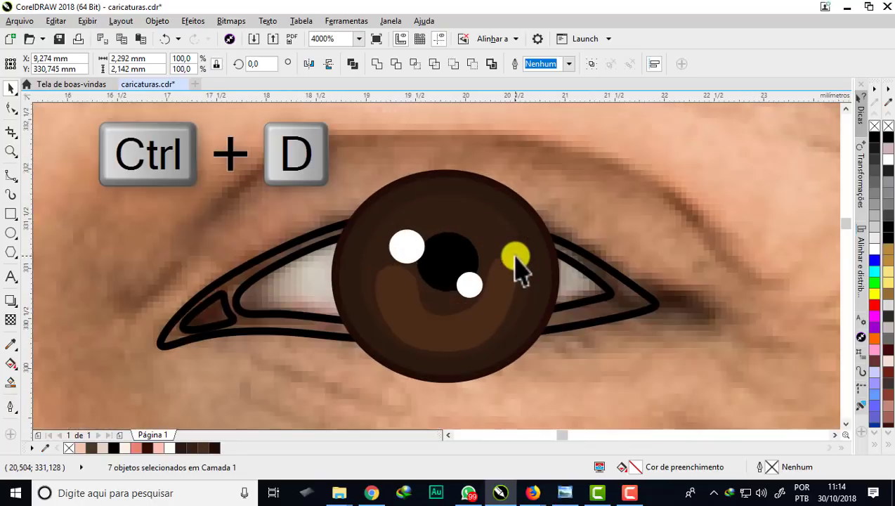
{"action": "left_click_drag", "start_coordinate": [322, 149], "coordinate": [597, 394]}
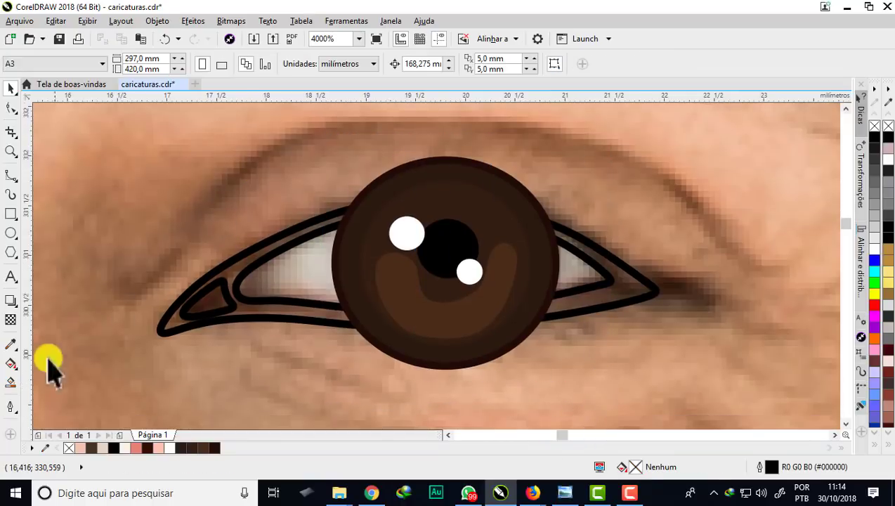
Sample the grey-beige eye white from the photo and fill the inner eye shape with it (RGB 204, 196, 183)
{"action": "left_click", "coordinate": [10, 344]}
{"action": "left_click", "coordinate": [303, 257]}
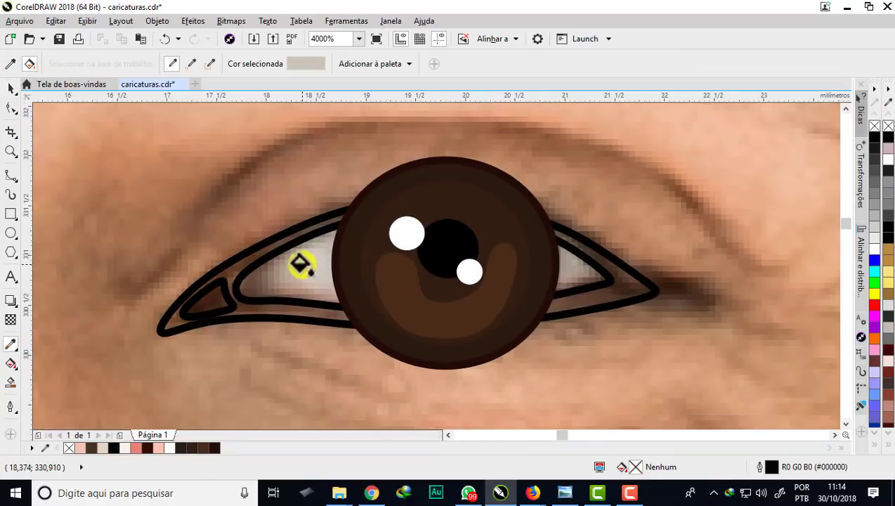
{"action": "left_click", "coordinate": [302, 264]}
Sample the brown of the eyelid rim from the photo and fill the outer eye shape with it
{"action": "scroll", "coordinate": [304, 307], "scroll_direction": "up", "scroll_amount": 1}
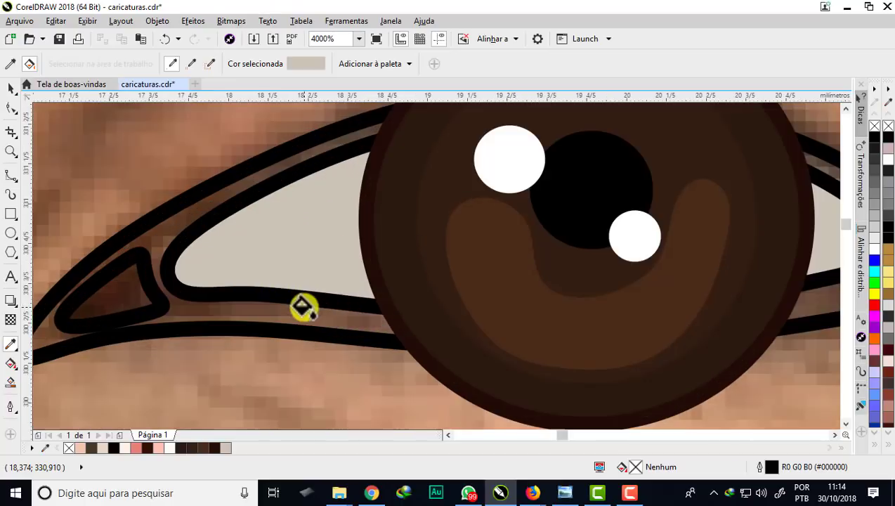
{"action": "key", "text": "shift"}
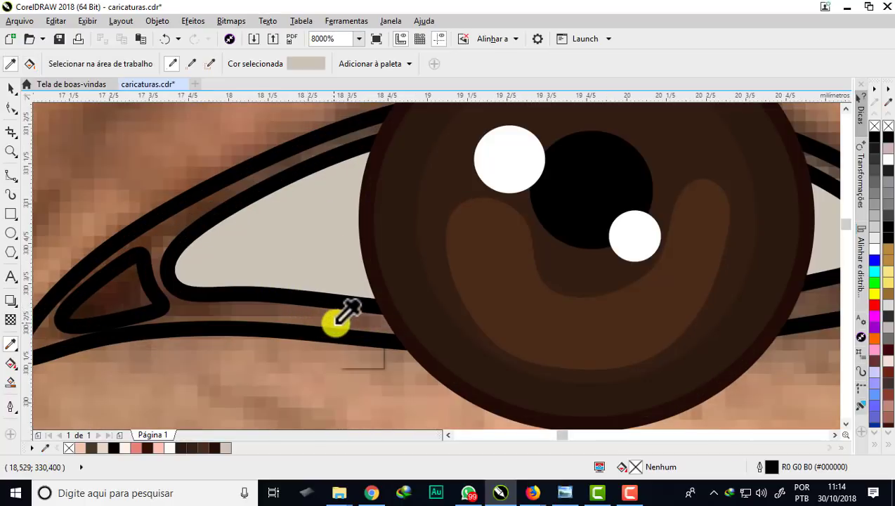
{"action": "left_click", "coordinate": [290, 309]}
{"action": "left_click", "coordinate": [290, 316]}
{"action": "scroll", "coordinate": [303, 312], "scroll_direction": "down", "scroll_amount": 1}
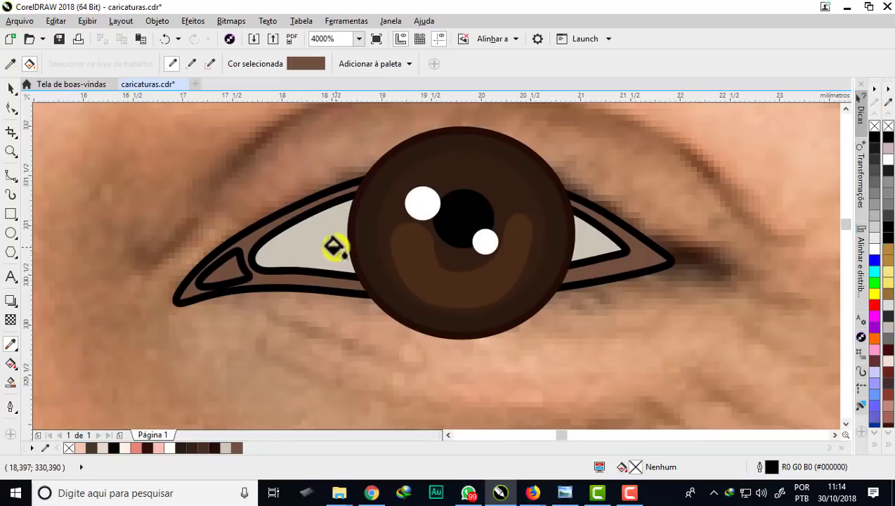
Fill the small tear-duct shape at the eye's inner corner with pink #BE877A and remove its outline
{"action": "scroll", "coordinate": [218, 294], "scroll_direction": "up", "scroll_amount": 1}
{"action": "left_click", "coordinate": [11, 88]}
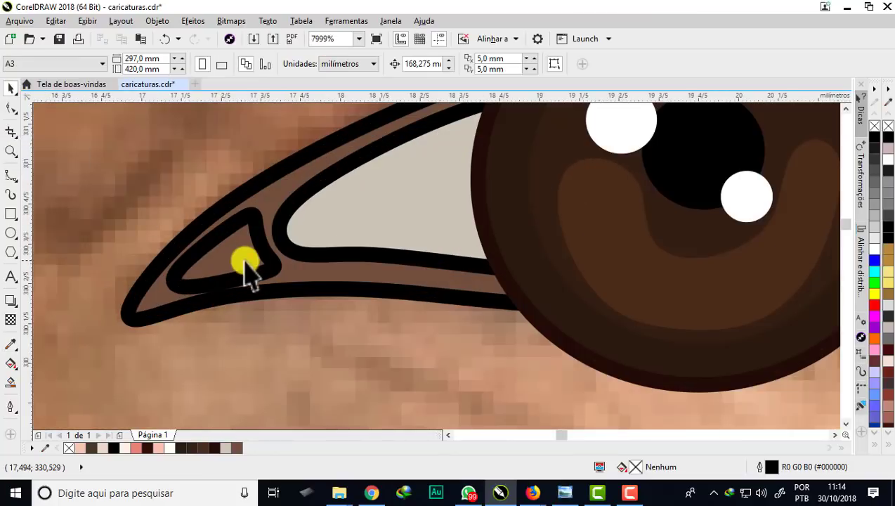
{"action": "left_click", "coordinate": [260, 248]}
{"action": "scroll", "coordinate": [260, 248], "scroll_direction": "up", "scroll_amount": 1}
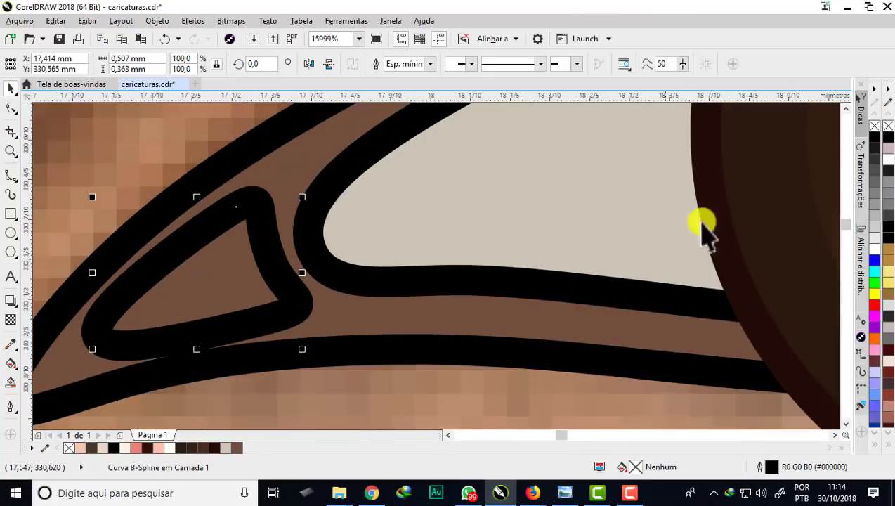
{"action": "scroll", "coordinate": [888, 406], "scroll_direction": "down", "scroll_amount": 2}
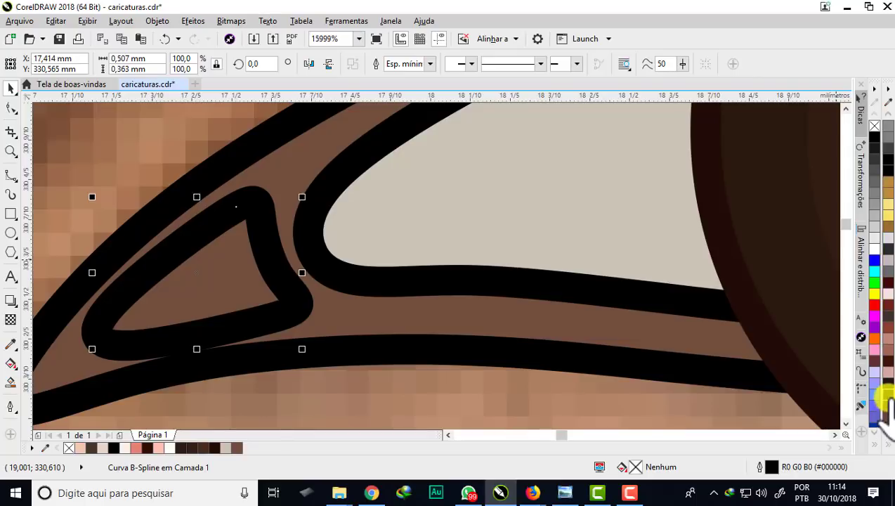
{"action": "scroll", "coordinate": [886, 406], "scroll_direction": "down", "scroll_amount": 2}
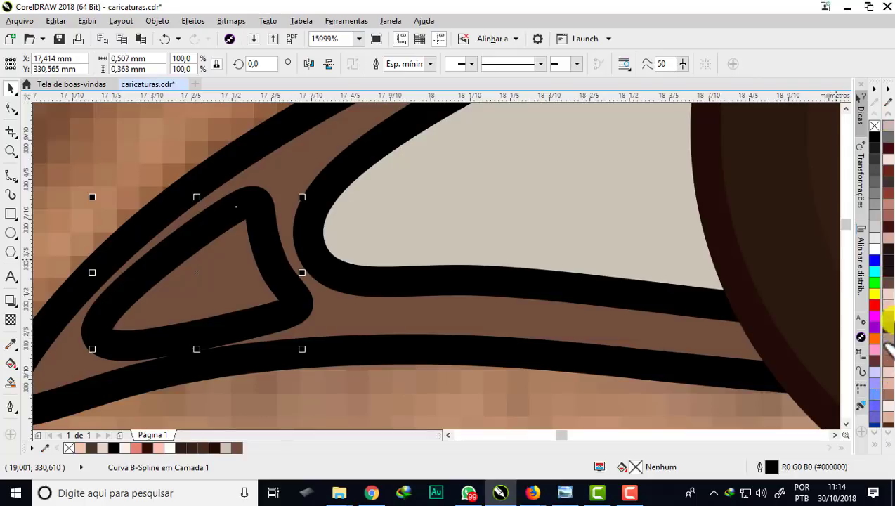
{"action": "left_click", "coordinate": [886, 208]}
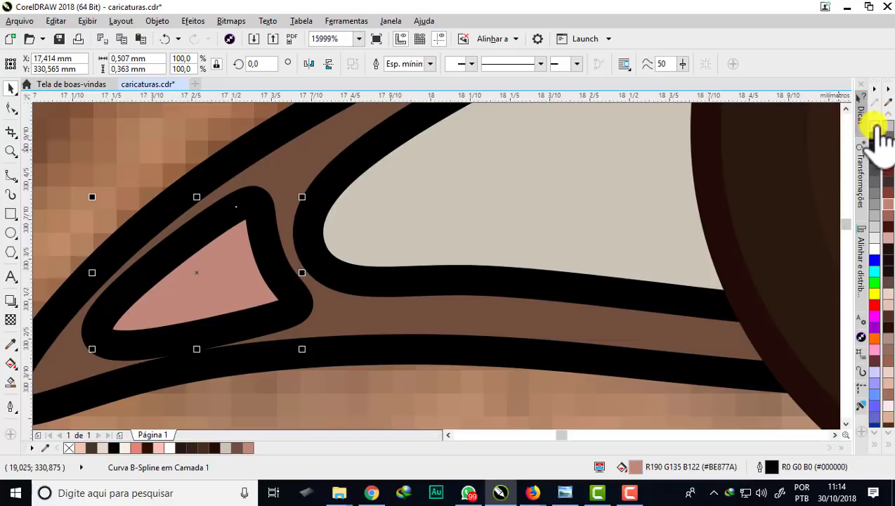
{"action": "right_click", "coordinate": [874, 126]}
Select all the iris objects of the outlined eye and PowerClip them inside the eye-white shape
{"action": "scroll", "coordinate": [84, 280], "scroll_direction": "down", "scroll_amount": 2}
{"action": "scroll", "coordinate": [320, 335], "scroll_direction": "down", "scroll_amount": 1}
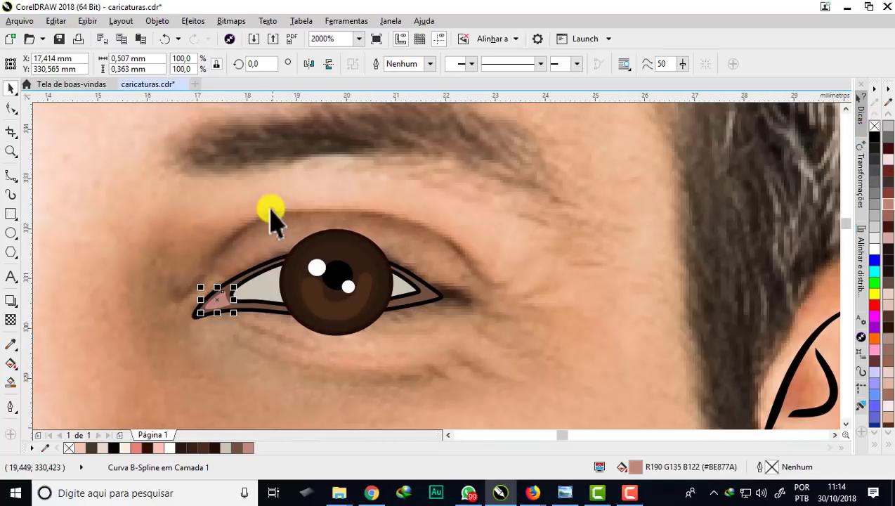
{"action": "left_click_drag", "start_coordinate": [265, 198], "coordinate": [406, 367]}
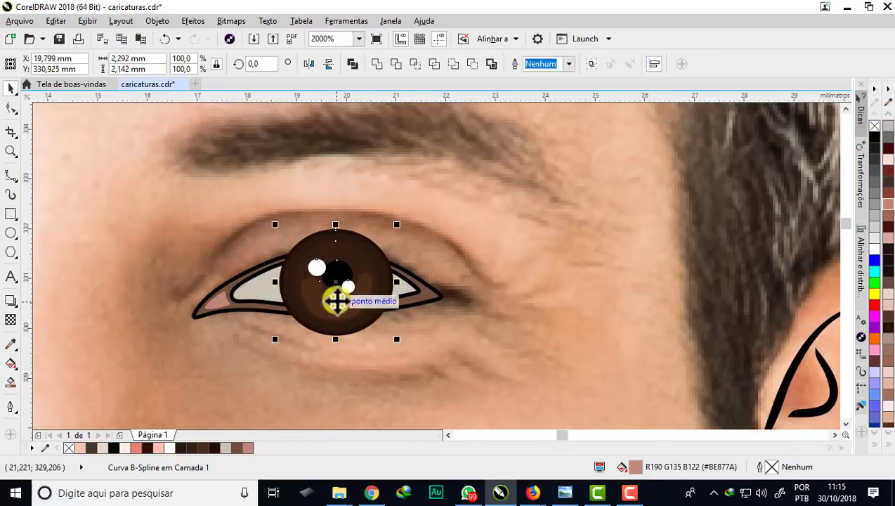
{"action": "right_click", "coordinate": [302, 288]}
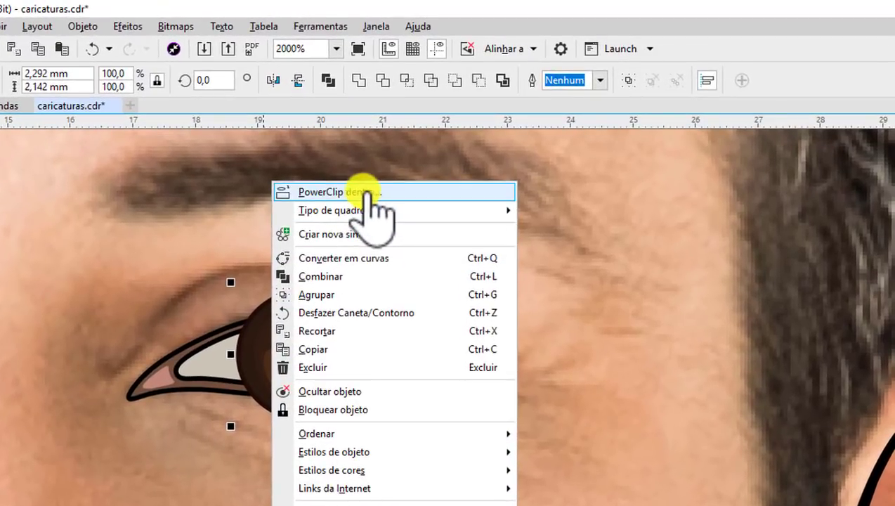
{"action": "left_click", "coordinate": [351, 156]}
{"action": "left_click", "coordinate": [203, 363]}
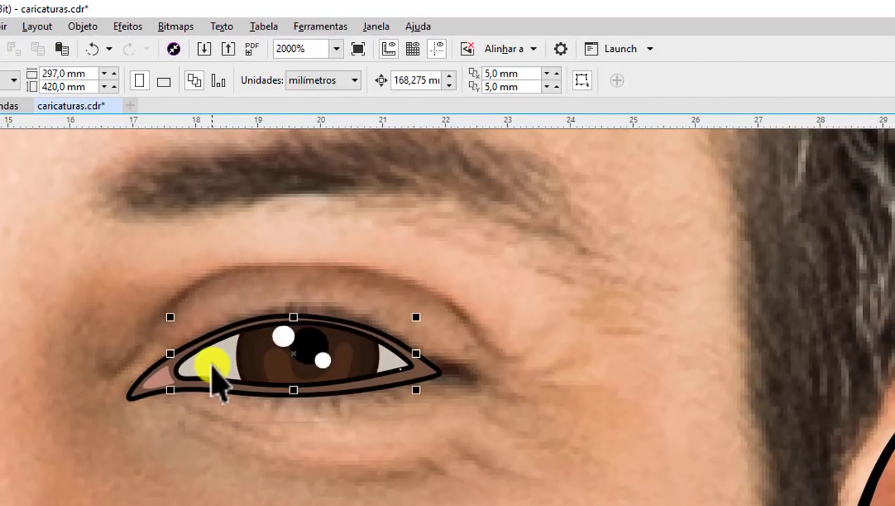
Trace the upper eyelid crease above the finished eye as an open B-Spline about 5.9 mm wide, from outer to inner end
{"action": "scroll", "coordinate": [214, 365], "scroll_direction": "up", "scroll_amount": 1}
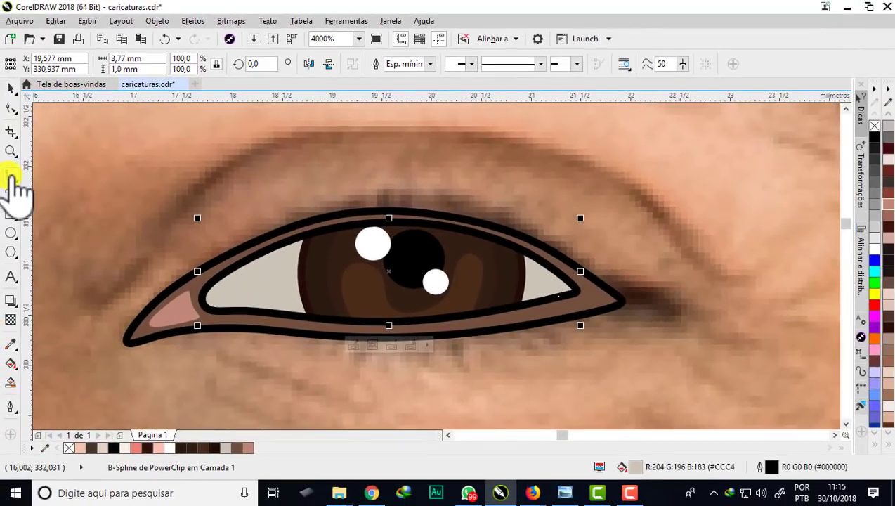
{"action": "left_click", "coordinate": [11, 175]}
{"action": "left_click", "coordinate": [728, 276]}
{"action": "left_click", "coordinate": [688, 245]}
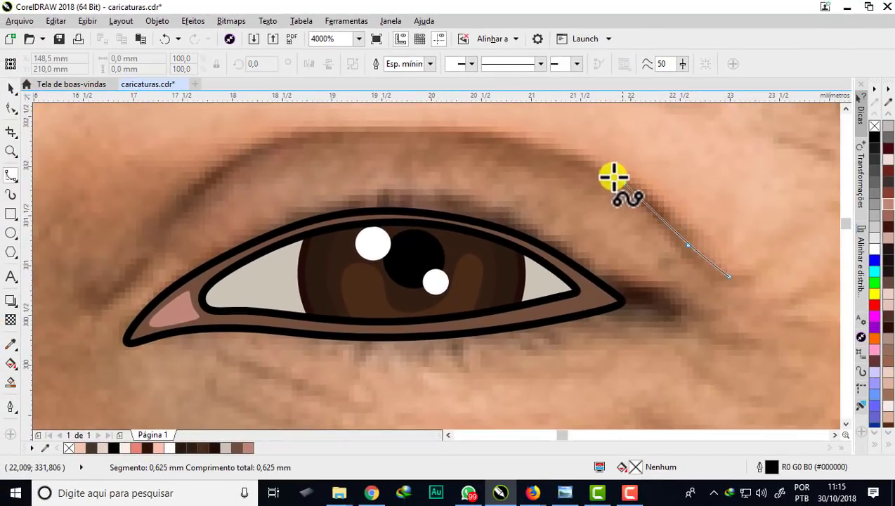
{"action": "left_click", "coordinate": [607, 170]}
{"action": "left_click", "coordinate": [498, 134]}
{"action": "left_click", "coordinate": [374, 126]}
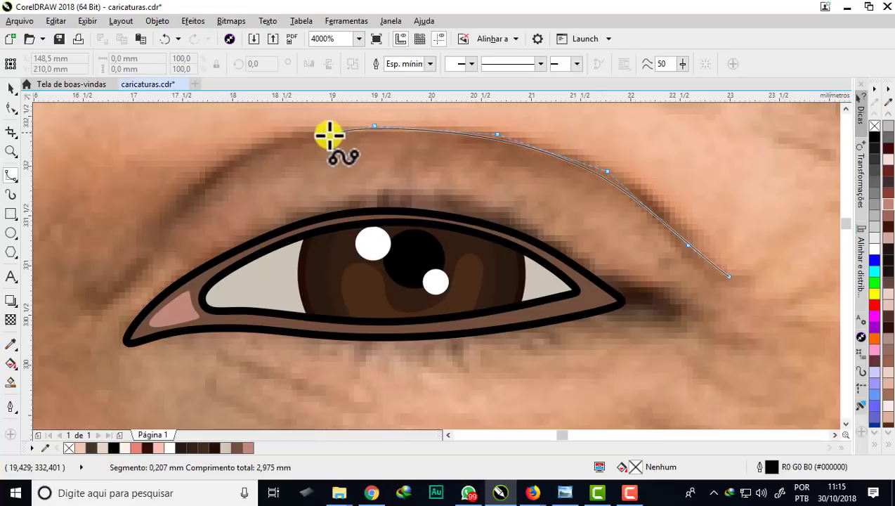
{"action": "left_click", "coordinate": [273, 141]}
{"action": "left_click", "coordinate": [207, 173]}
{"action": "left_click", "coordinate": [175, 206]}
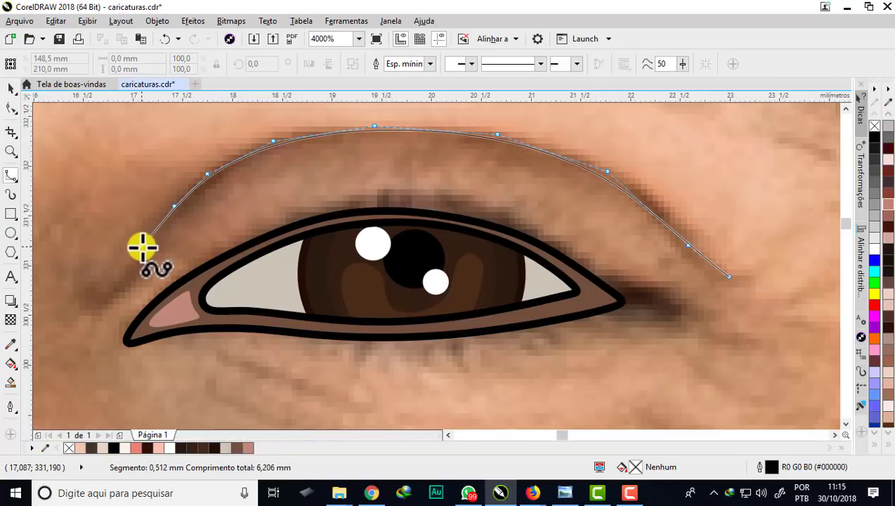
{"action": "double_click", "coordinate": [142, 247]}
Trace the other eye's upper eyelid crease above its copied iris as an open B-Spline about 5.9 mm wide
{"action": "scroll", "coordinate": [427, 233], "scroll_direction": "down", "scroll_amount": 5}
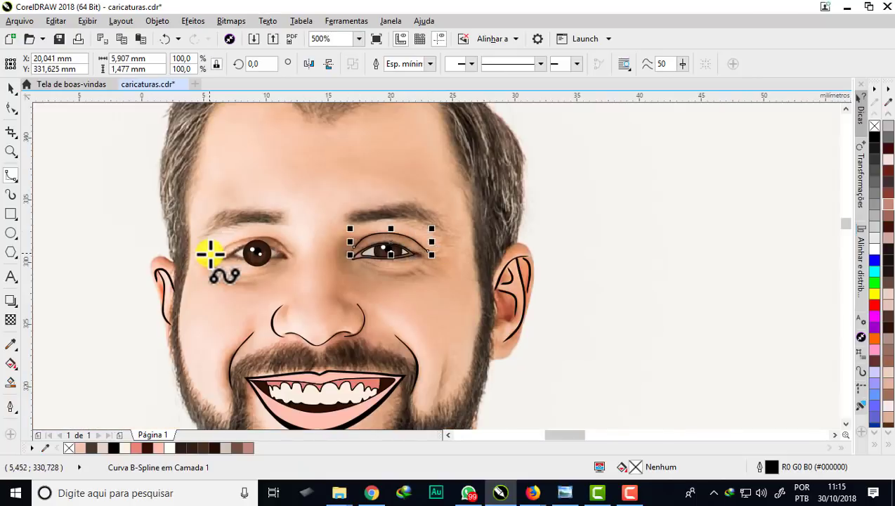
{"action": "scroll", "coordinate": [210, 255], "scroll_direction": "up", "scroll_amount": 1}
{"action": "scroll", "coordinate": [313, 243], "scroll_direction": "up", "scroll_amount": 1}
{"action": "left_click", "coordinate": [432, 253]}
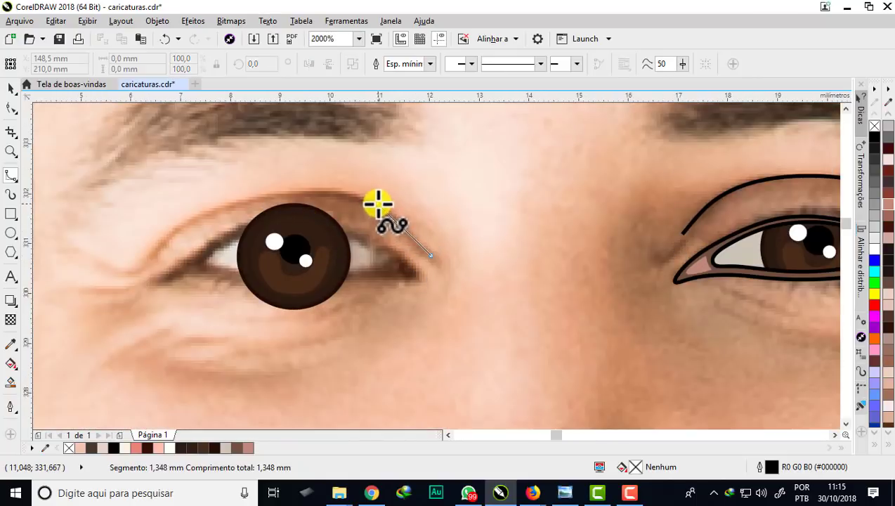
{"action": "left_click", "coordinate": [377, 203]}
{"action": "left_click", "coordinate": [326, 190]}
{"action": "left_click", "coordinate": [245, 200]}
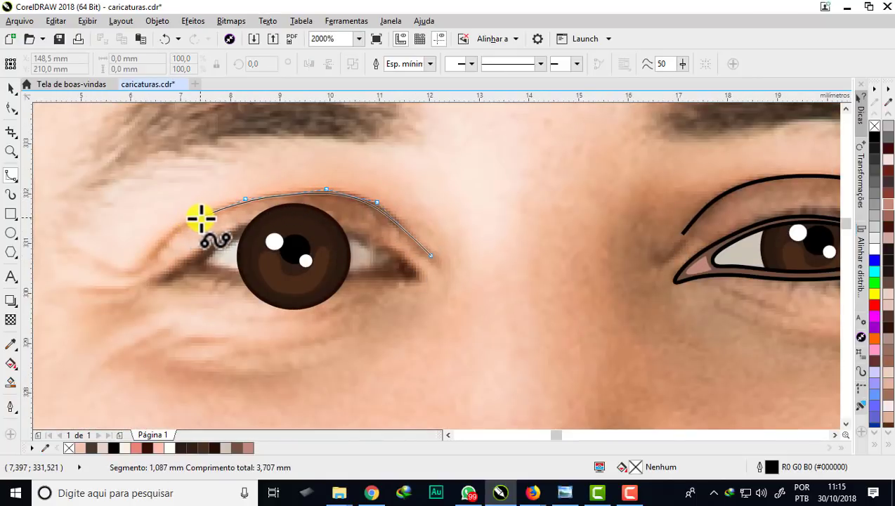
{"action": "left_click", "coordinate": [200, 217]}
{"action": "double_click", "coordinate": [141, 266]}
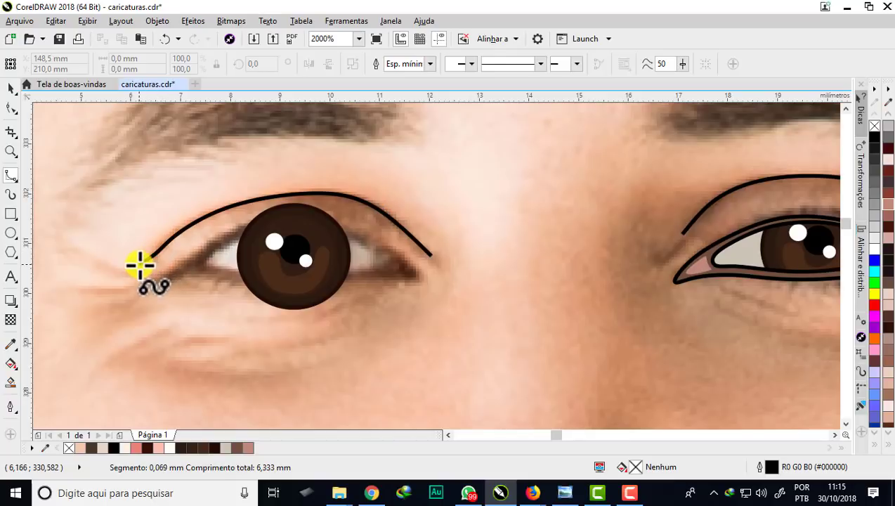
Set the outline width of the finished eye's eyelid crease to 2 px and convert that outline to an object
{"action": "scroll", "coordinate": [186, 234], "scroll_direction": "down", "scroll_amount": 2}
{"action": "scroll", "coordinate": [385, 226], "scroll_direction": "up", "scroll_amount": 1}
{"action": "scroll", "coordinate": [370, 218], "scroll_direction": "up", "scroll_amount": 1}
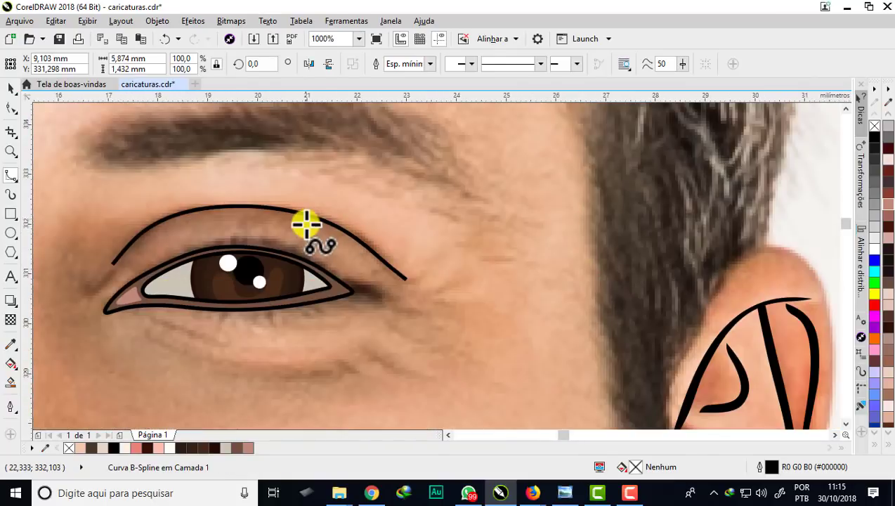
{"action": "left_click", "coordinate": [10, 87]}
{"action": "left_click", "coordinate": [201, 215]}
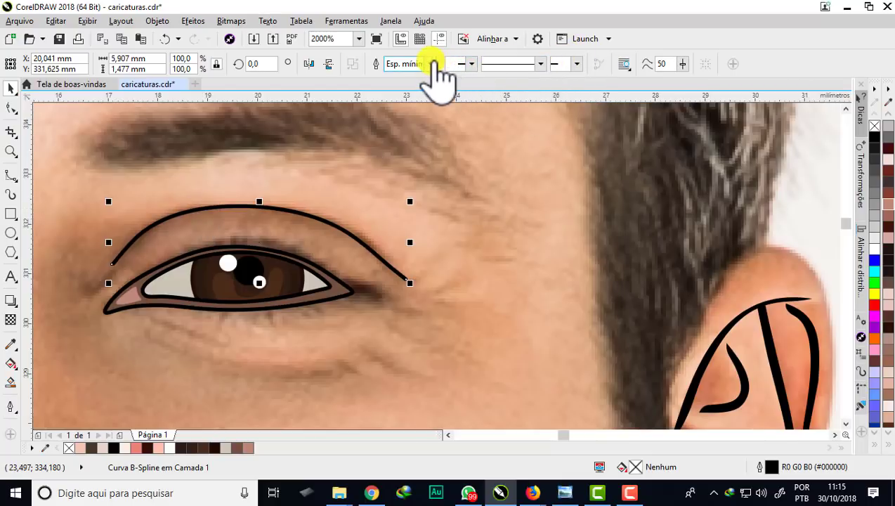
{"action": "left_click", "coordinate": [432, 63]}
{"action": "left_click", "coordinate": [408, 108]}
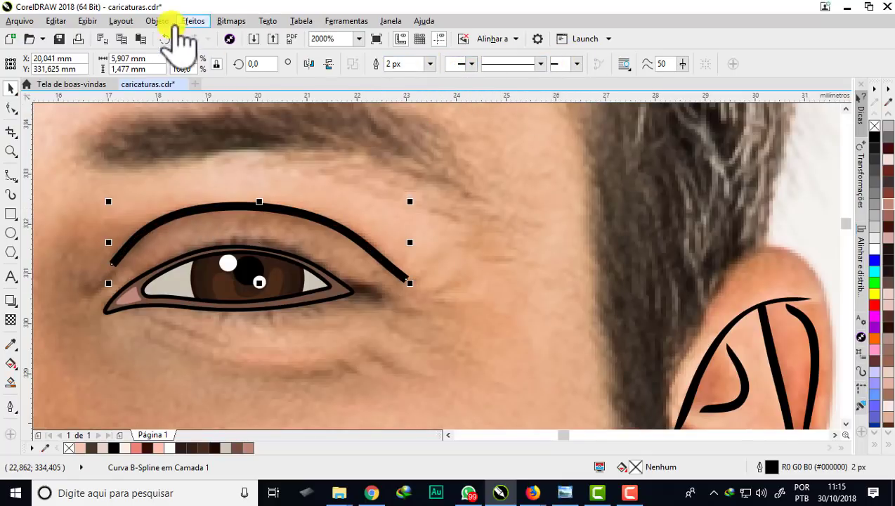
{"action": "left_click", "coordinate": [158, 20]}
{"action": "left_click", "coordinate": [250, 361]}
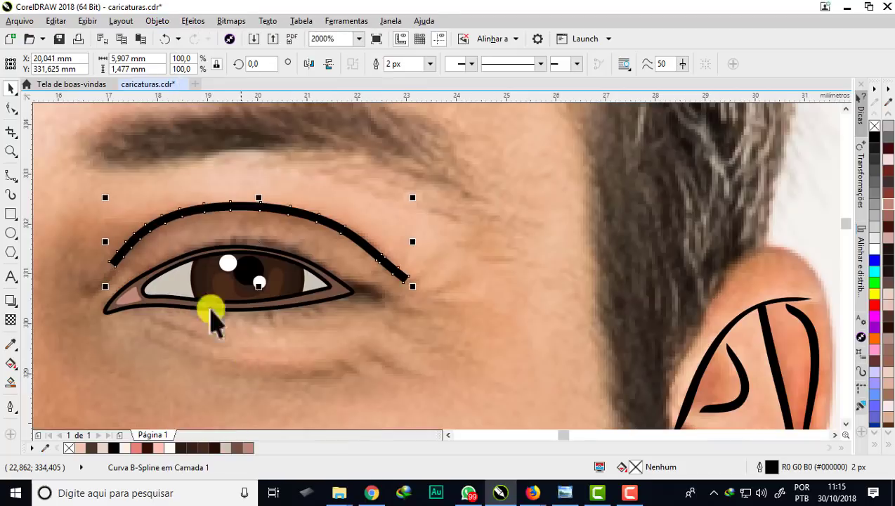
Select all nodes of the converted eyelid crease and reduce their number
{"action": "left_click", "coordinate": [10, 107]}
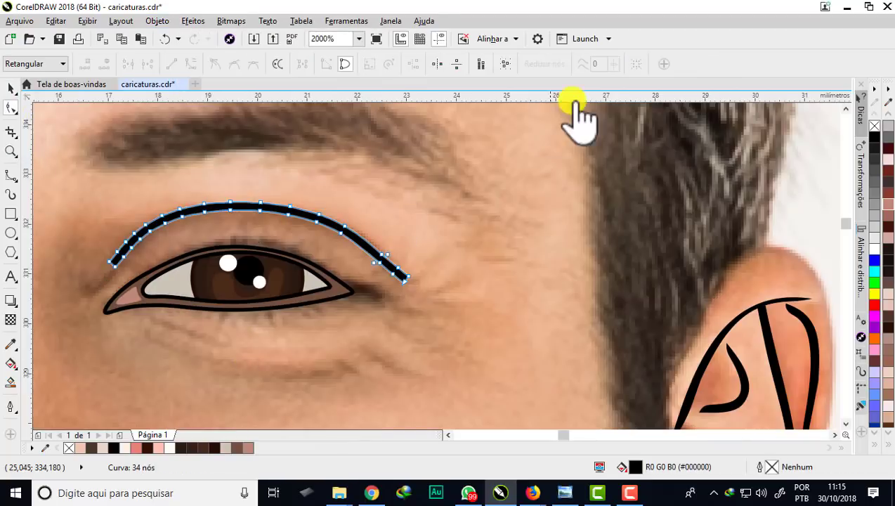
{"action": "left_click", "coordinate": [481, 63]}
{"action": "left_click", "coordinate": [544, 63]}
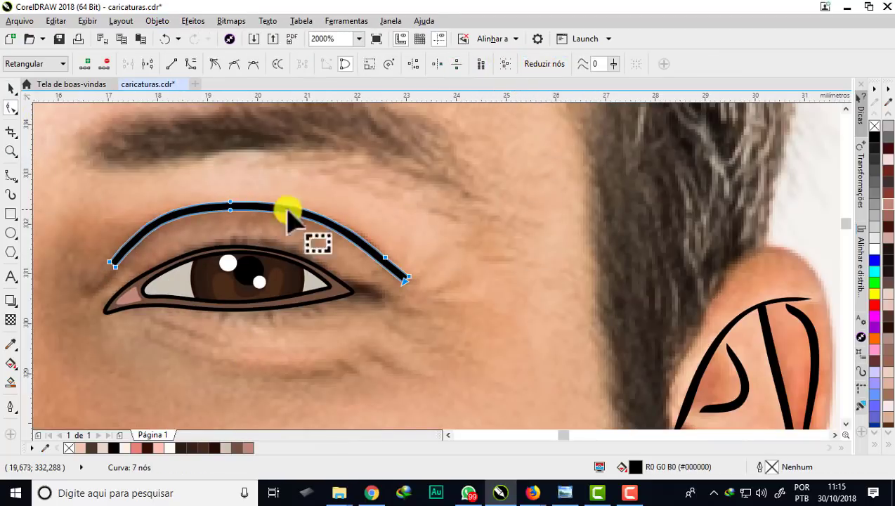
Taper the crease's inner end by adding a node on its lower edge and deleting the lower corner node
{"action": "scroll", "coordinate": [240, 215], "scroll_direction": "down", "scroll_amount": 1}
{"action": "scroll", "coordinate": [230, 234], "scroll_direction": "up", "scroll_amount": 2}
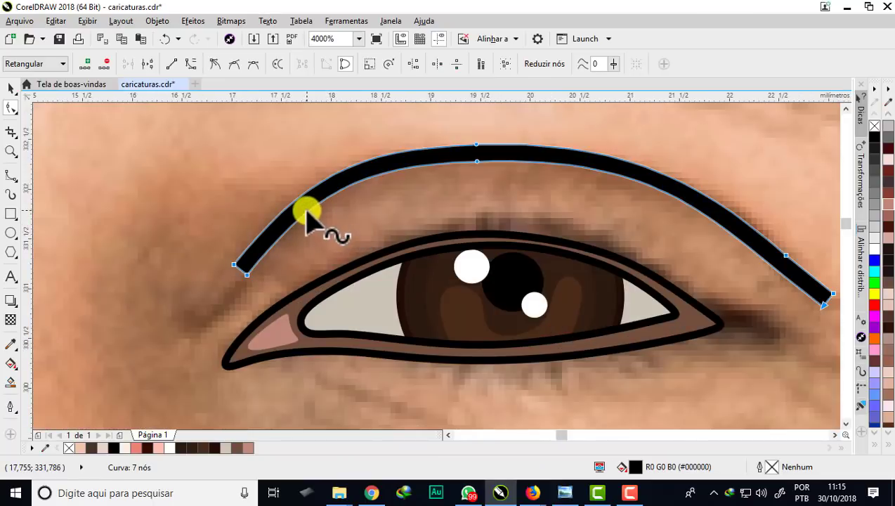
{"action": "double_click", "coordinate": [306, 223]}
{"action": "scroll", "coordinate": [246, 261], "scroll_direction": "up", "scroll_amount": 1}
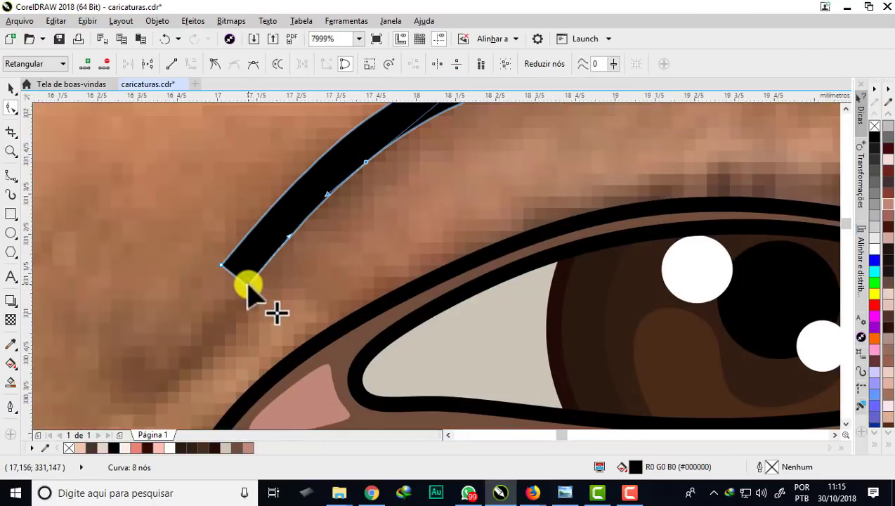
{"action": "key", "text": "Delete"}
{"action": "scroll", "coordinate": [212, 215], "scroll_direction": "down", "scroll_amount": 1}
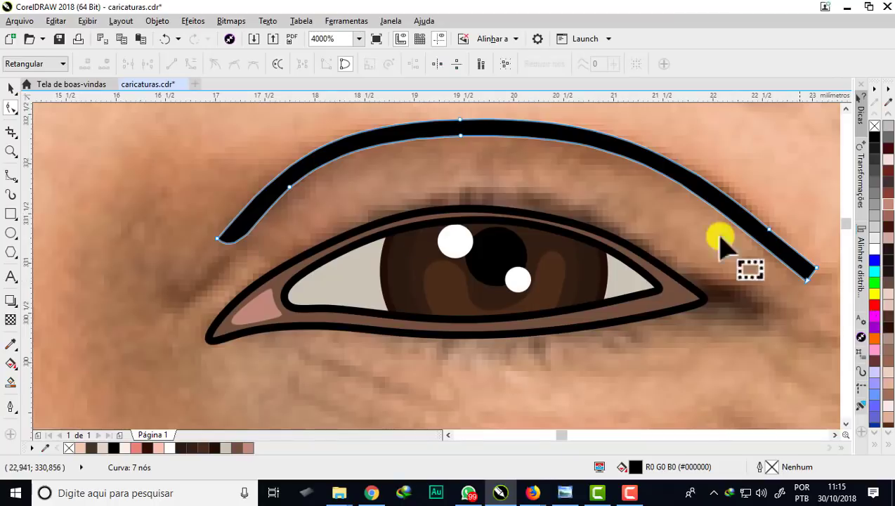
Taper the eyelid crease's outer end by adding a node on its lower edge, deleting the lower corner node and curving that edge inward
{"action": "scroll", "coordinate": [459, 194], "scroll_direction": "down", "scroll_amount": 1}
{"action": "scroll", "coordinate": [582, 220], "scroll_direction": "up", "scroll_amount": 1}
{"action": "scroll", "coordinate": [534, 204], "scroll_direction": "up", "scroll_amount": 1}
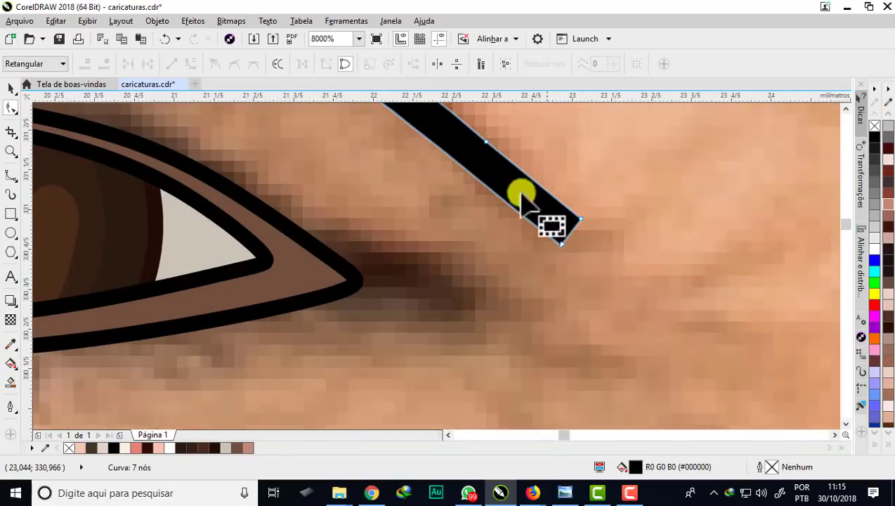
{"action": "double_click", "coordinate": [393, 114]}
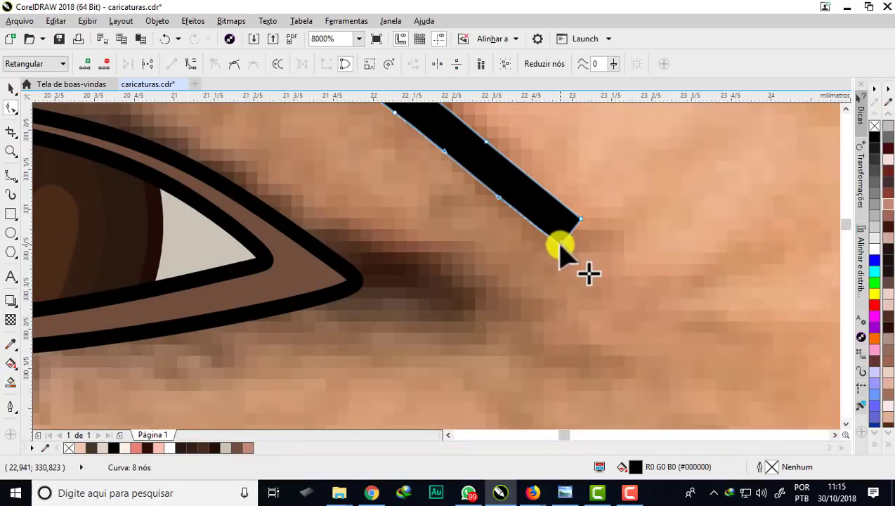
{"action": "key", "text": "Delete"}
{"action": "scroll", "coordinate": [562, 245], "scroll_direction": "down", "scroll_amount": 1}
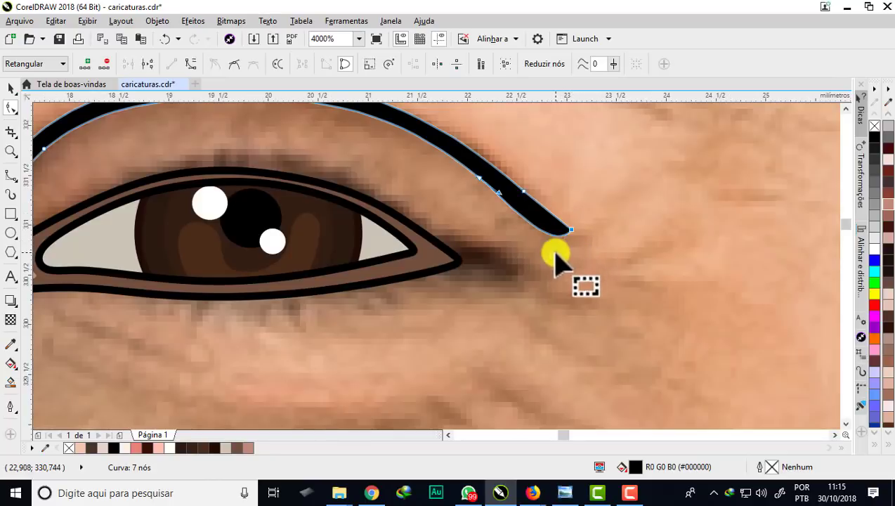
{"action": "left_click_drag", "start_coordinate": [542, 250], "coordinate": [523, 218]}
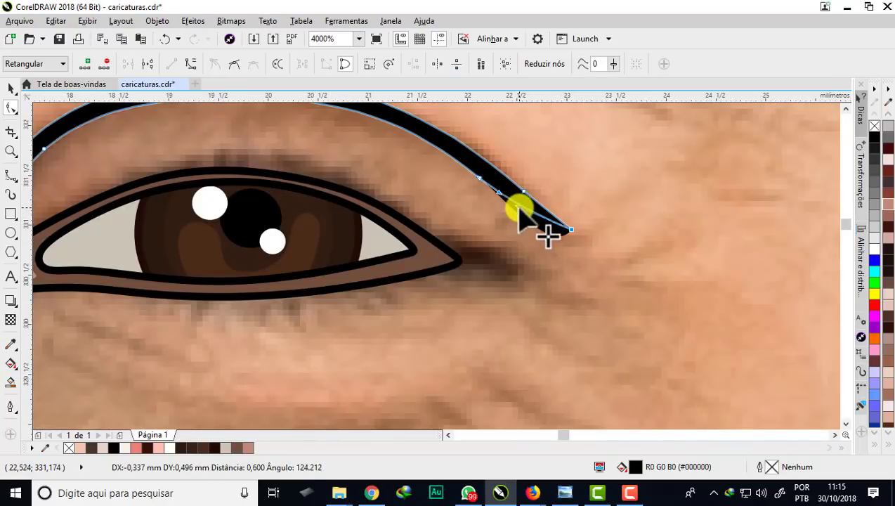
{"action": "scroll", "coordinate": [552, 211], "scroll_direction": "down", "scroll_amount": 3}
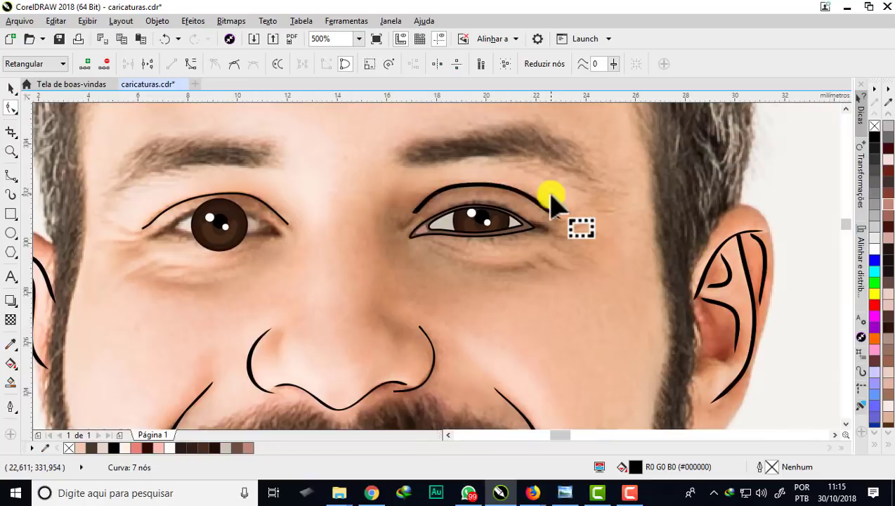
Examine the other eye's lid crease, outlines and iris up close and compare it with the finished eye
{"action": "scroll", "coordinate": [179, 211], "scroll_direction": "up", "scroll_amount": 2}
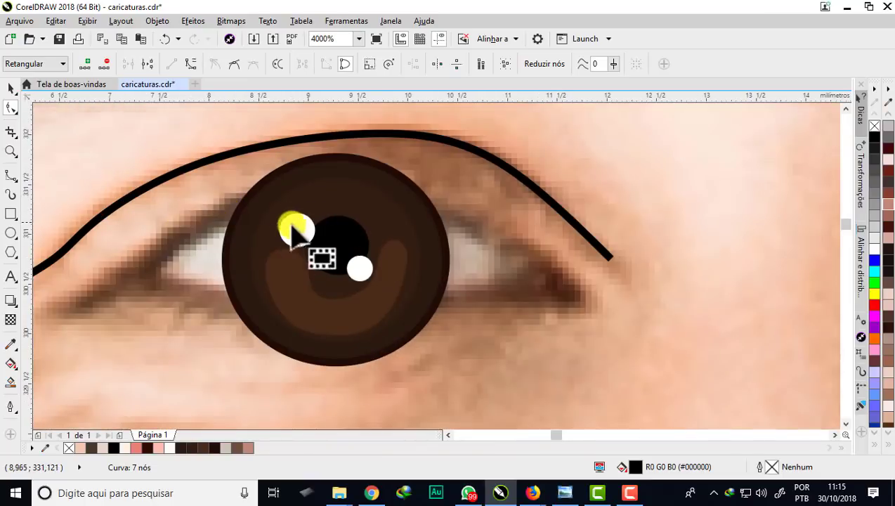
{"action": "left_click_drag", "start_coordinate": [349, 224], "coordinate": [293, 201]}
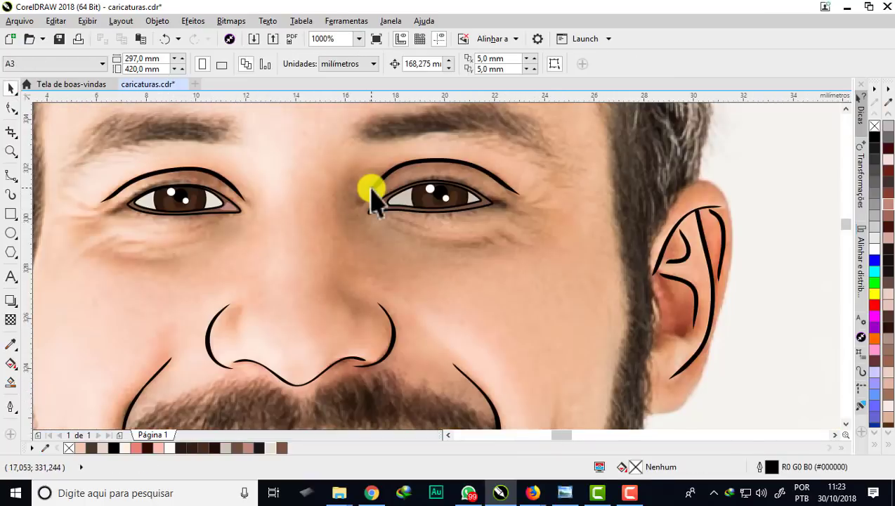
{"action": "scroll", "coordinate": [371, 201], "scroll_direction": "down", "scroll_amount": 2}
{"action": "scroll", "coordinate": [329, 190], "scroll_direction": "down", "scroll_amount": 1}
{"action": "scroll", "coordinate": [316, 224], "scroll_direction": "up", "scroll_amount": 3}
{"action": "scroll", "coordinate": [312, 214], "scroll_direction": "up", "scroll_amount": 2}
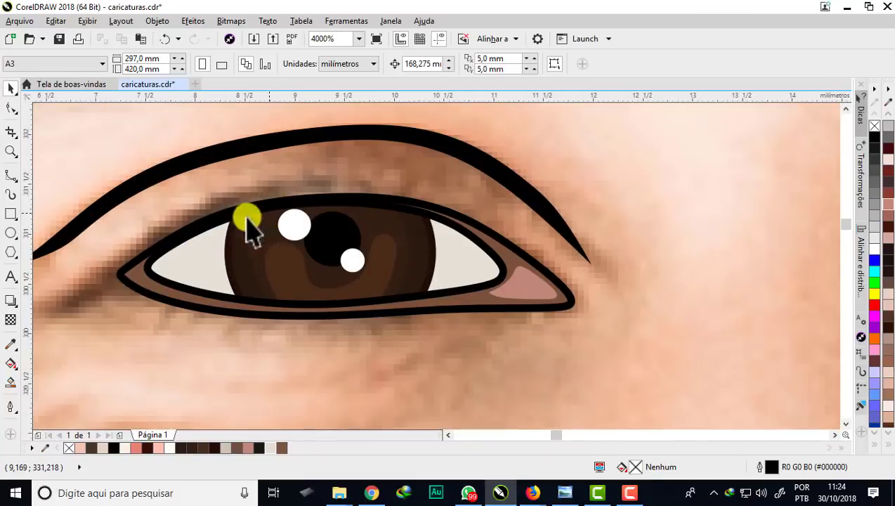
{"action": "scroll", "coordinate": [191, 260], "scroll_direction": "down", "scroll_amount": 2}
{"action": "scroll", "coordinate": [194, 249], "scroll_direction": "up", "scroll_amount": 2}
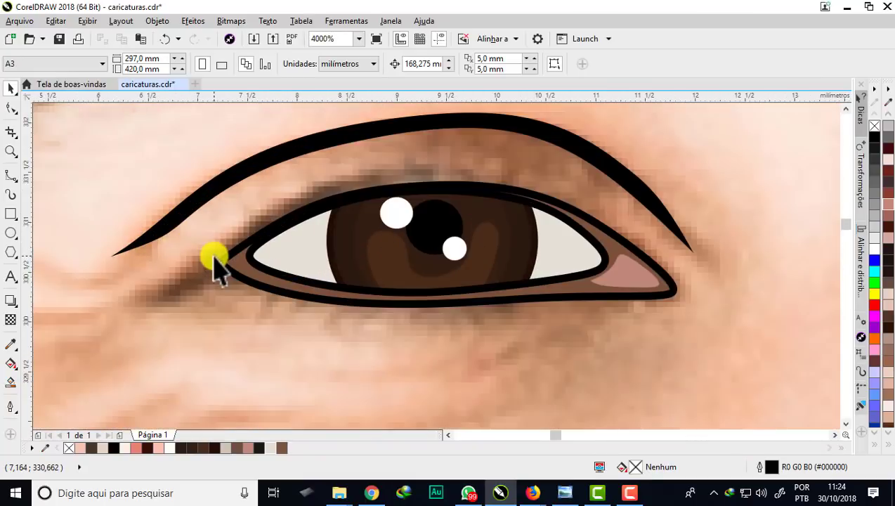
{"action": "left_click", "coordinate": [10, 175]}
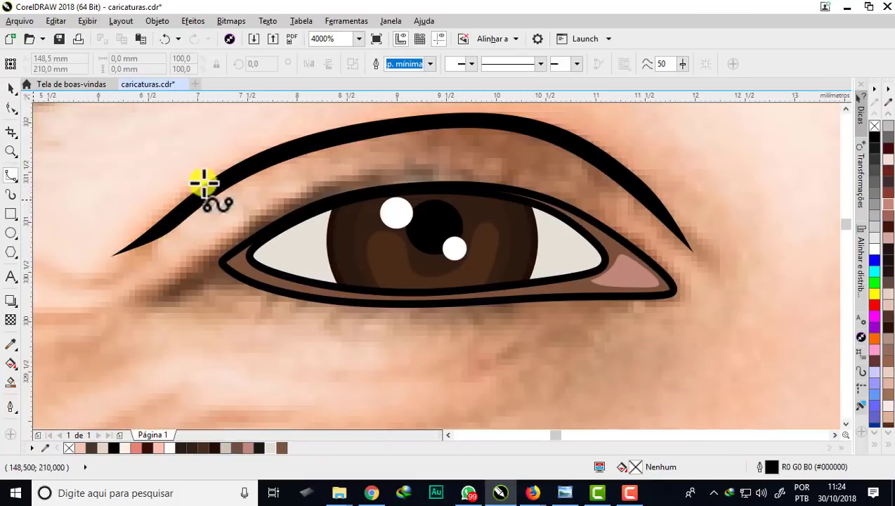
{"action": "left_click", "coordinate": [602, 254]}
{"action": "left_click", "coordinate": [538, 203]}
{"action": "key", "text": "Escape"}
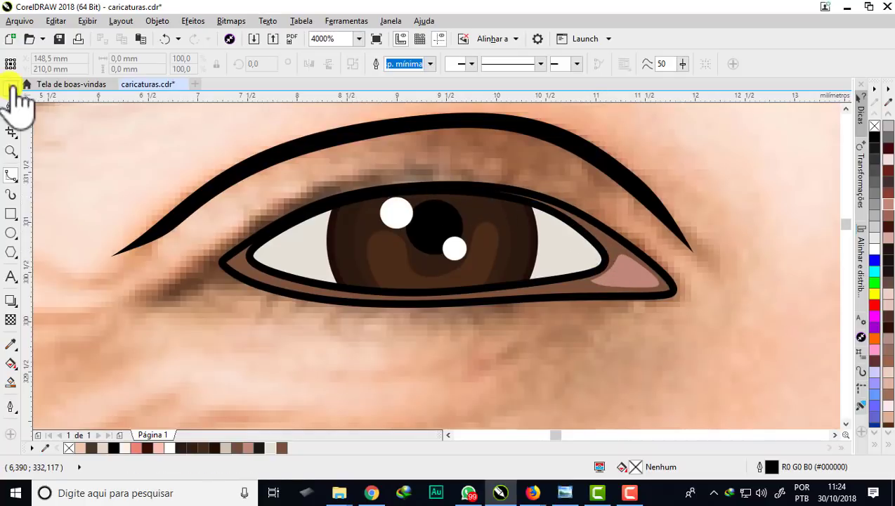
Remove the black outline from the white eyeball shape that holds the clipped iris
{"action": "left_click", "coordinate": [11, 87]}
{"action": "left_click", "coordinate": [205, 150]}
{"action": "left_click_drag", "start_coordinate": [195, 136], "coordinate": [623, 358]}
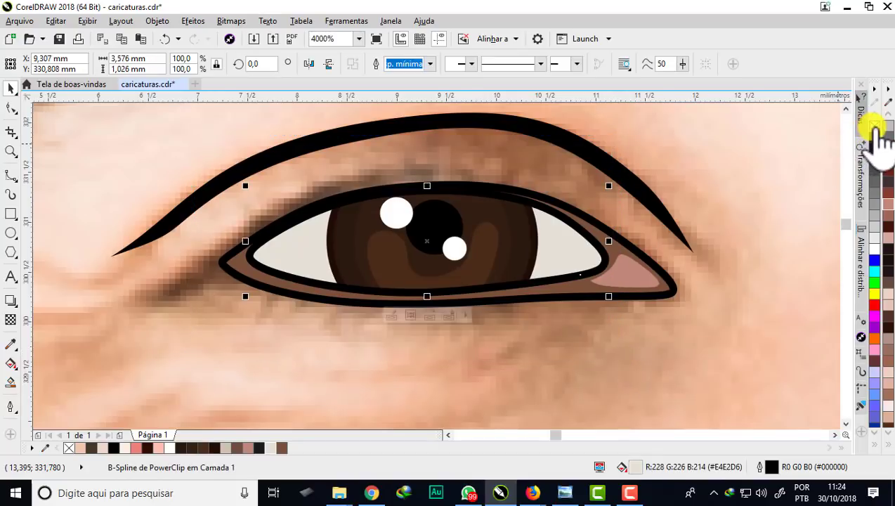
{"action": "right_click", "coordinate": [874, 126]}
{"action": "key", "text": "Escape"}
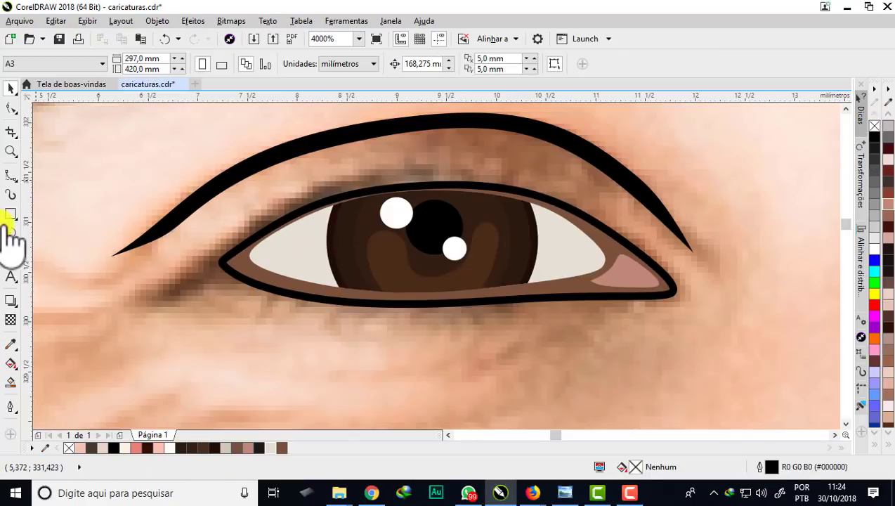
Trace a closed B-Spline lash line about 5.6 by 1.2 mm along the upper lid, around the outer corner's pointed tail and along the lower lid
{"action": "left_click", "coordinate": [11, 175]}
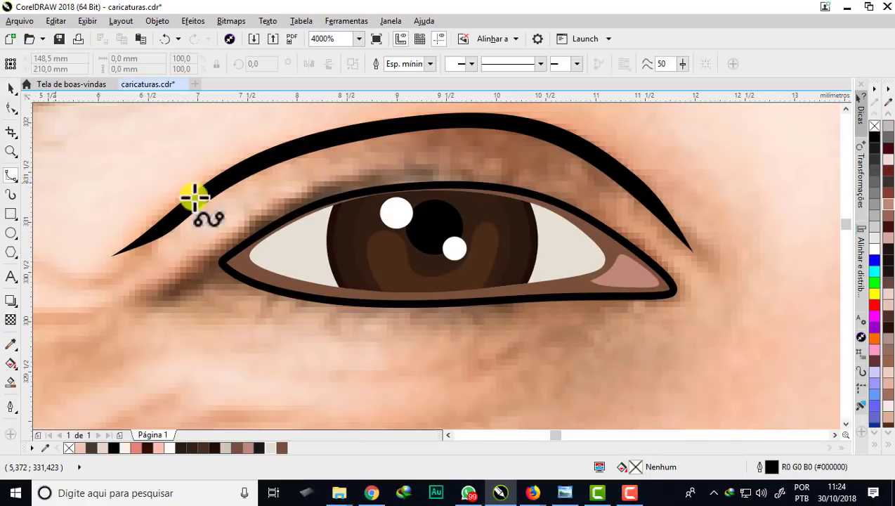
{"action": "left_click", "coordinate": [616, 237]}
{"action": "left_click", "coordinate": [555, 202]}
{"action": "left_click", "coordinate": [505, 188]}
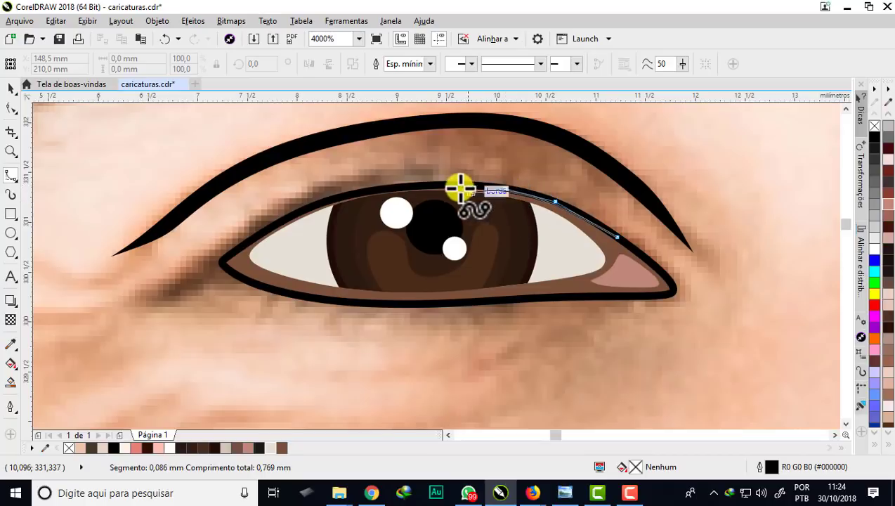
{"action": "left_click", "coordinate": [426, 184]}
{"action": "left_click", "coordinate": [362, 191]}
{"action": "left_click", "coordinate": [324, 201]}
{"action": "left_click", "coordinate": [271, 227]}
{"action": "left_click", "coordinate": [228, 254]}
{"action": "left_click", "coordinate": [197, 272]}
{"action": "left_click", "coordinate": [162, 285]}
{"action": "left_click", "coordinate": [118, 289]}
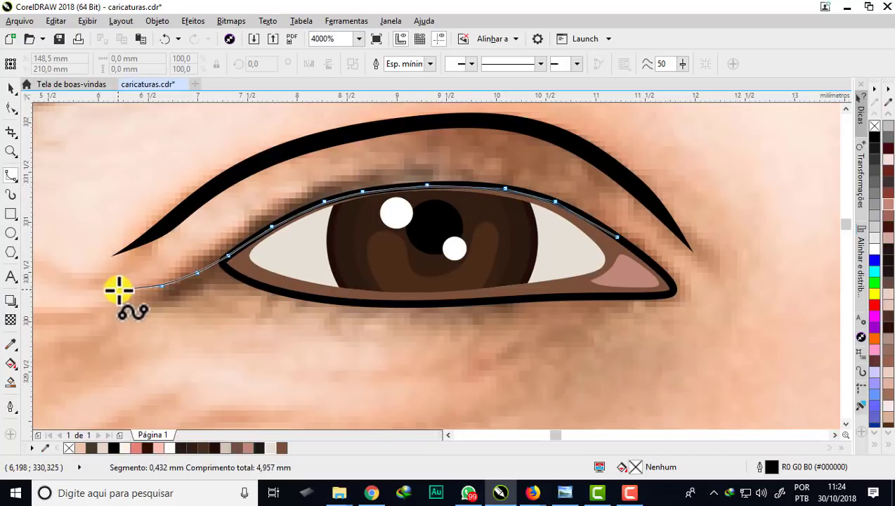
{"action": "left_click", "coordinate": [156, 296]}
{"action": "left_click", "coordinate": [209, 288]}
{"action": "left_click", "coordinate": [244, 285]}
{"action": "left_click", "coordinate": [280, 291]}
{"action": "left_click", "coordinate": [349, 301]}
{"action": "left_click", "coordinate": [388, 304]}
{"action": "left_click", "coordinate": [327, 290]}
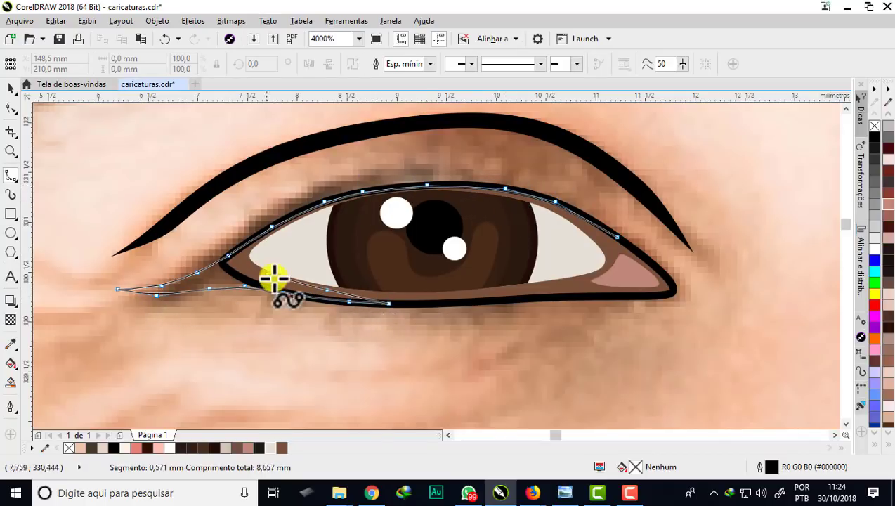
{"action": "left_click", "coordinate": [267, 269]}
{"action": "left_click", "coordinate": [254, 263]}
{"action": "left_click", "coordinate": [252, 249]}
{"action": "left_click", "coordinate": [283, 226]}
{"action": "left_click", "coordinate": [351, 200]}
{"action": "left_click", "coordinate": [460, 190]}
{"action": "left_click", "coordinate": [539, 204]}
{"action": "left_click", "coordinate": [573, 224]}
{"action": "left_click", "coordinate": [600, 235]}
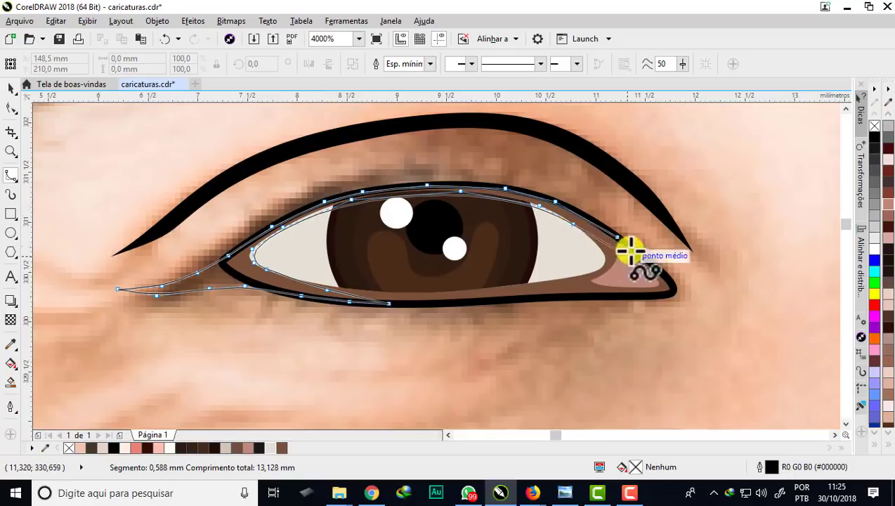
{"action": "left_click", "coordinate": [634, 248]}
{"action": "double_click", "coordinate": [619, 237]}
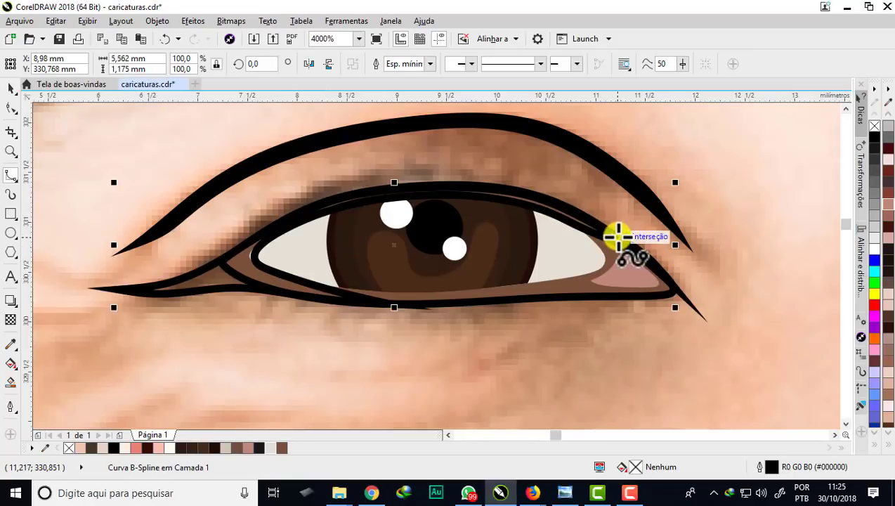
Fill the lash-line shape with very dark brown #0F0603 and remove its outline
{"action": "left_click", "coordinate": [216, 447]}
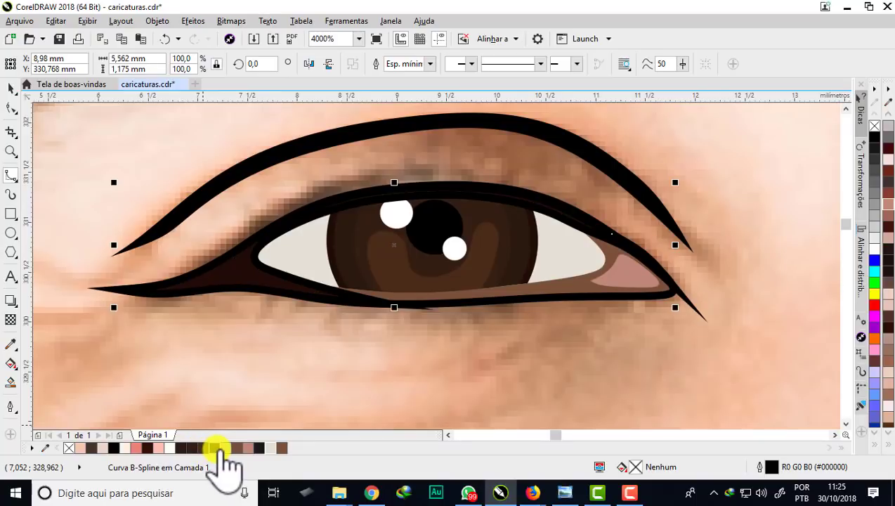
{"action": "double_click", "coordinate": [636, 466]}
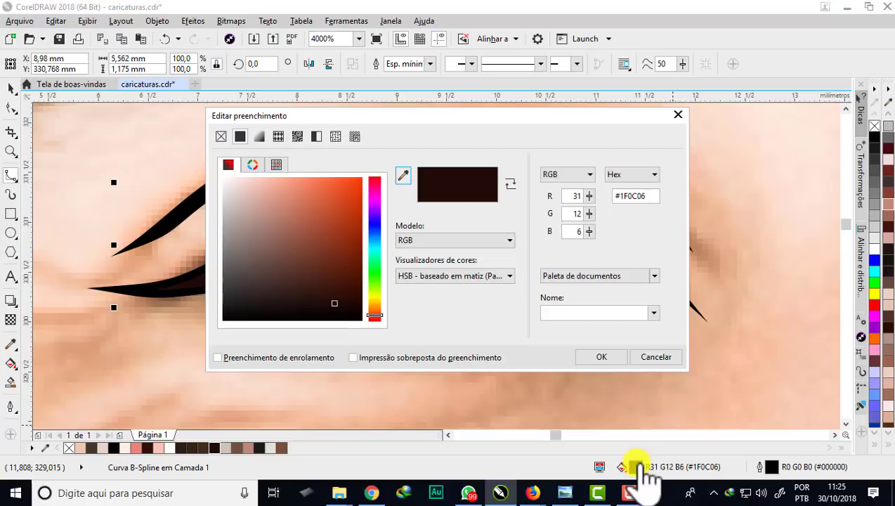
{"action": "left_click", "coordinate": [333, 307]}
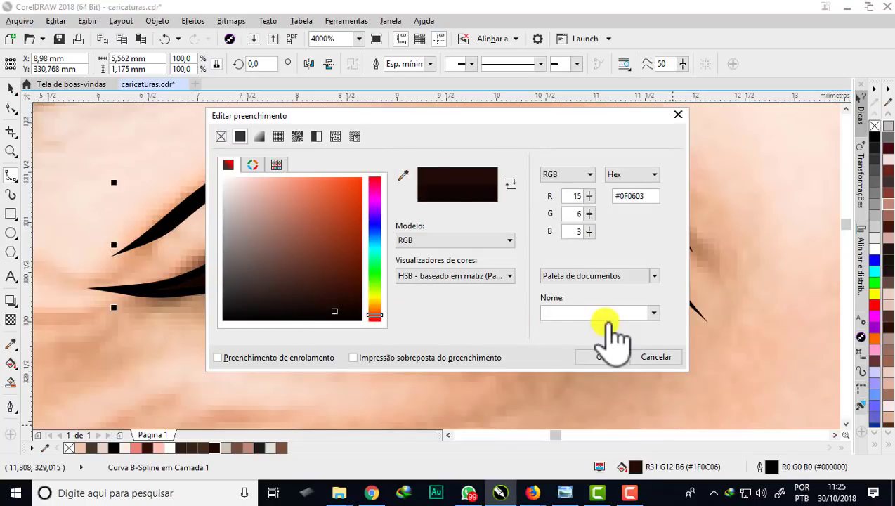
{"action": "left_click", "coordinate": [600, 356]}
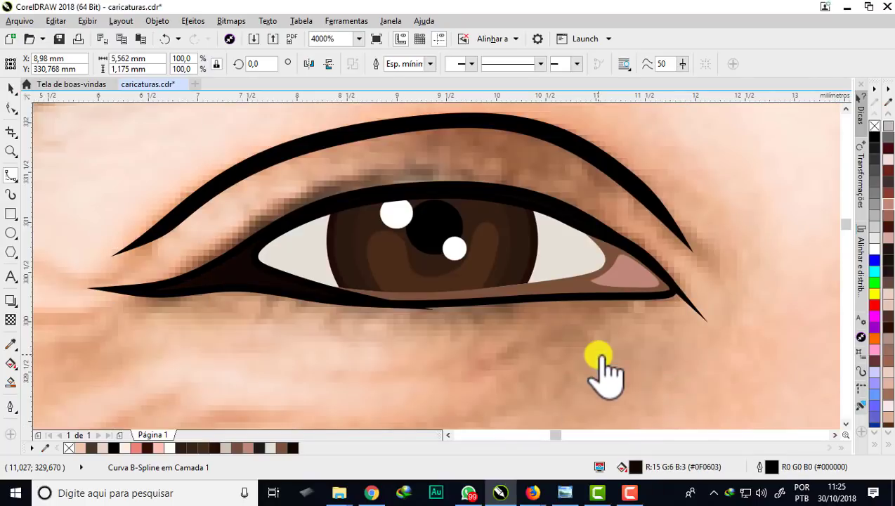
{"action": "right_click", "coordinate": [874, 126]}
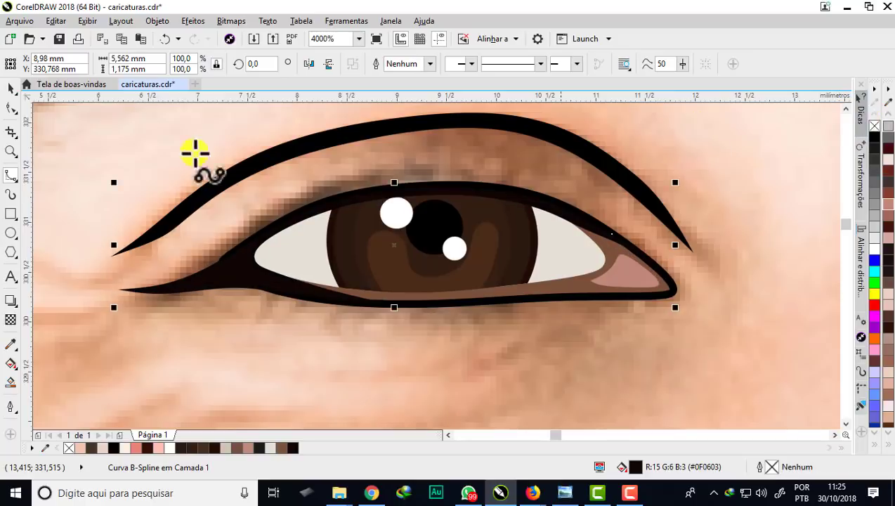
Remove the black outline from the brown eye-rim shape behind the eyeball
{"action": "key", "text": "space"}
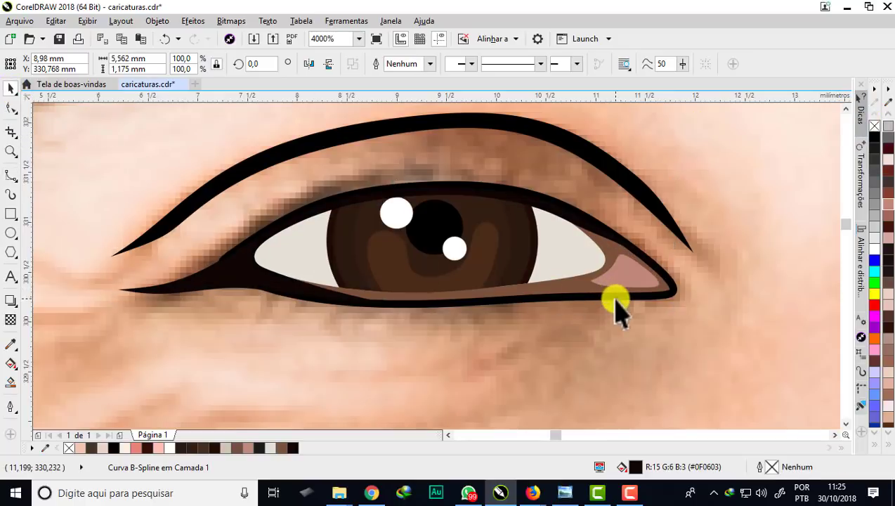
{"action": "left_click", "coordinate": [614, 309]}
{"action": "right_click", "coordinate": [875, 126]}
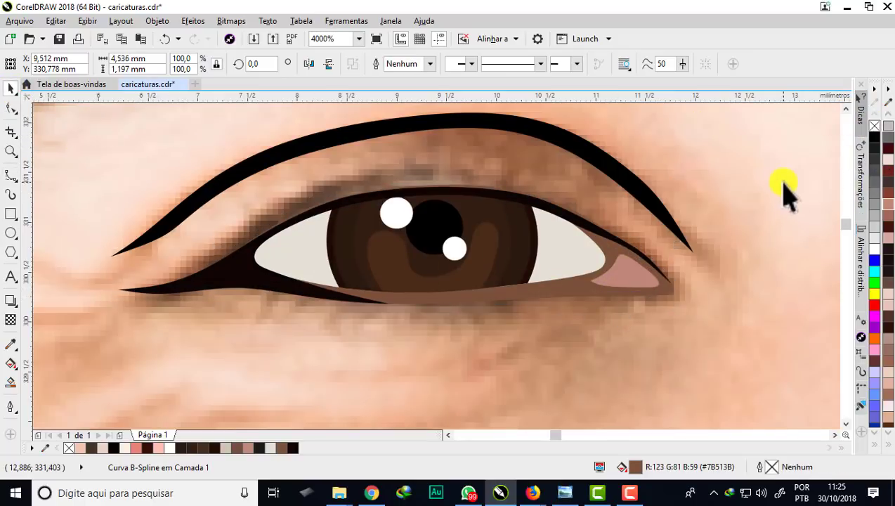
{"action": "key", "text": "Escape"}
Refine the lash-line shape's upper edge near the outer corner by repositioning its B-Spline control points
{"action": "left_click", "coordinate": [454, 204]}
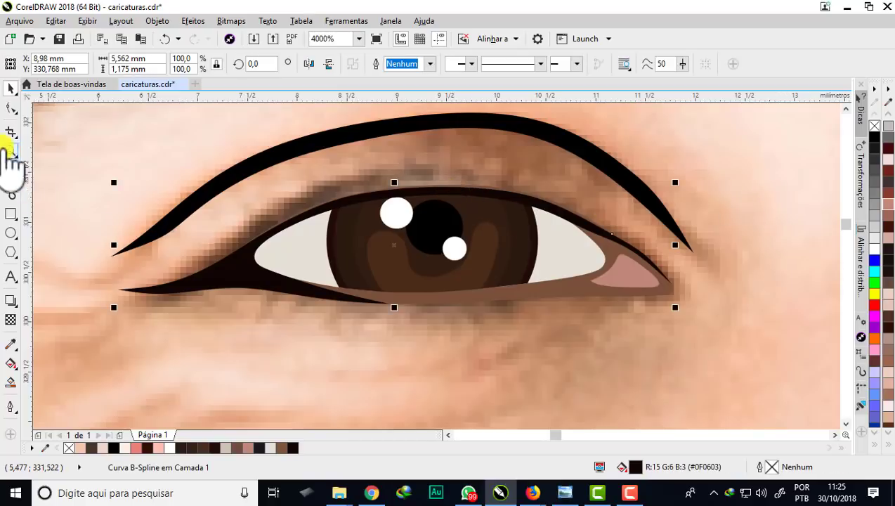
{"action": "left_click", "coordinate": [12, 108]}
{"action": "scroll", "coordinate": [302, 196], "scroll_direction": "up", "scroll_amount": 1}
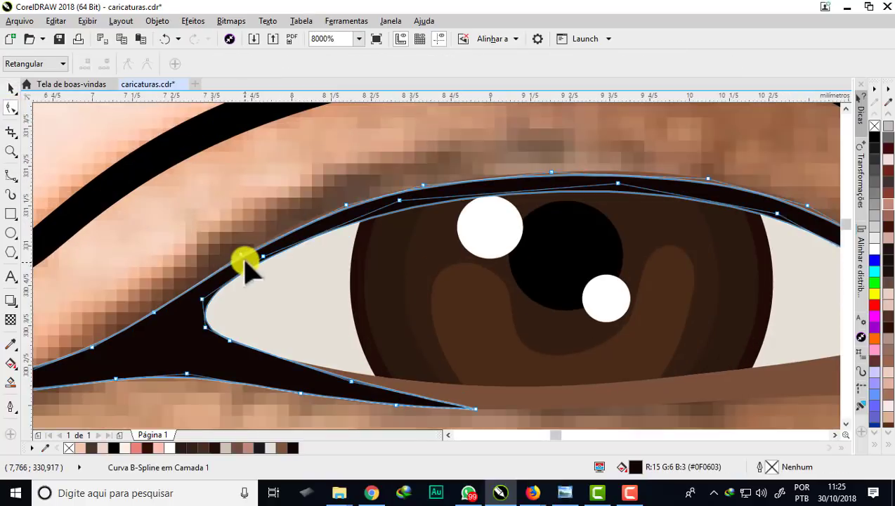
{"action": "left_click", "coordinate": [244, 244]}
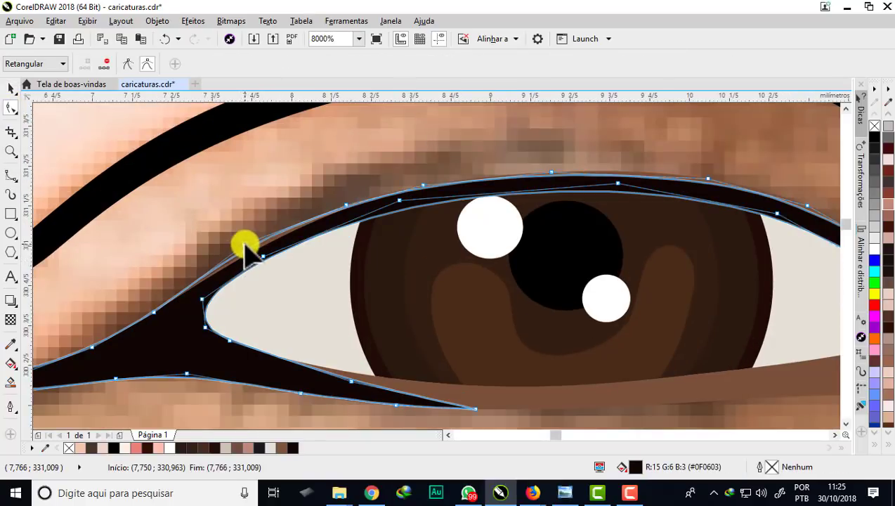
{"action": "double_click", "coordinate": [143, 317]}
{"action": "left_click_drag", "start_coordinate": [347, 207], "coordinate": [414, 186]}
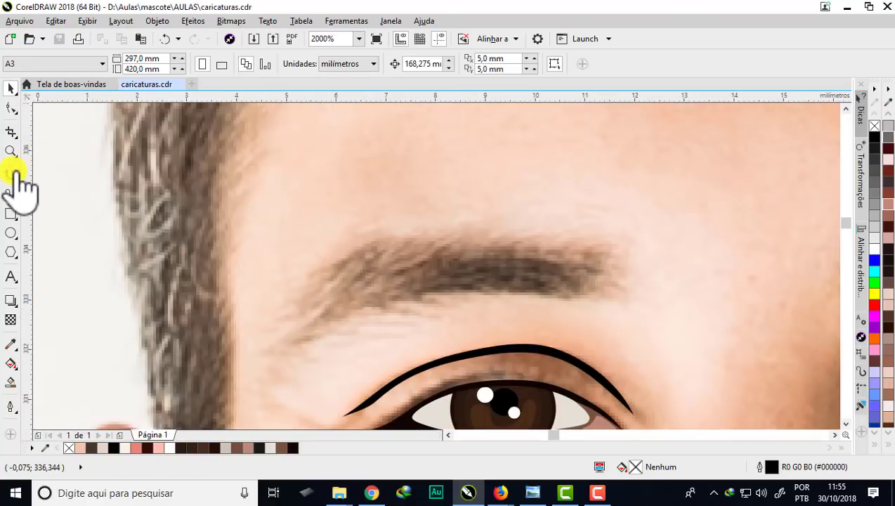
Trace a closed B-Spline outline about 7.2 by 2.6 mm around the left-hand eyebrow, with jagged hair points along its edge
{"action": "left_click", "coordinate": [12, 174]}
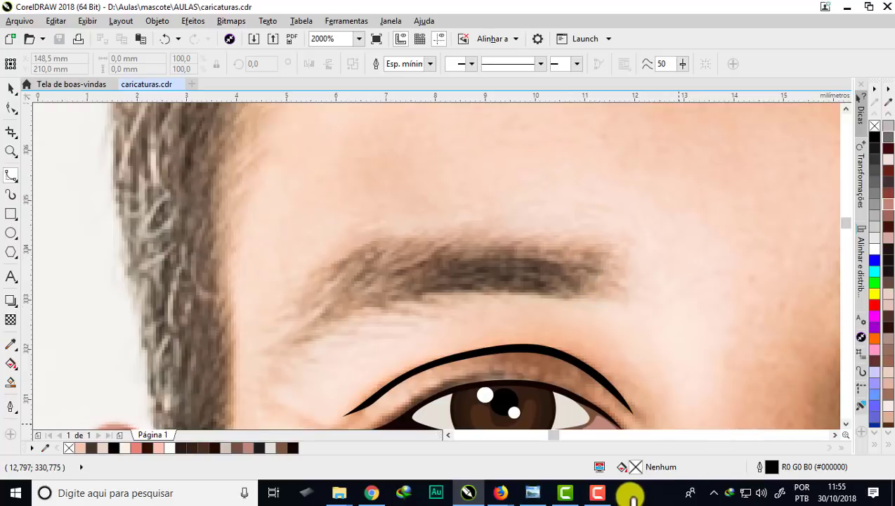
{"action": "left_click", "coordinate": [599, 493]}
{"action": "left_click", "coordinate": [598, 493]}
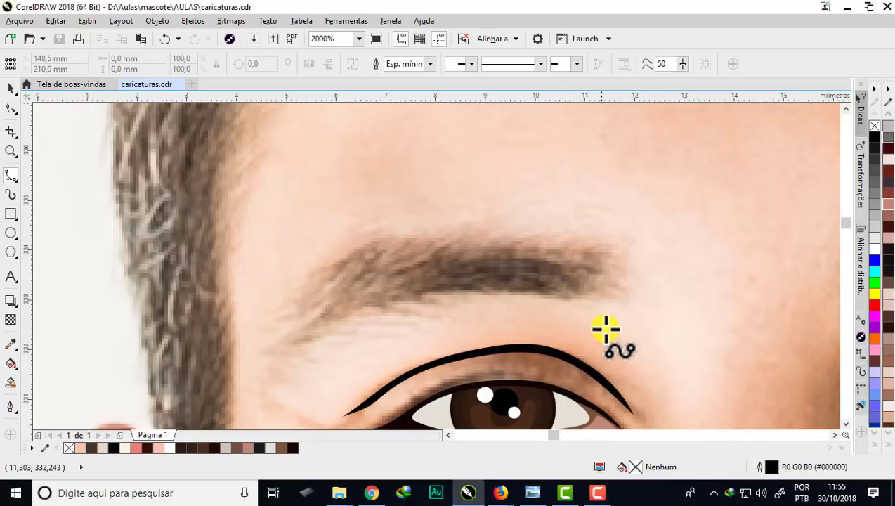
{"action": "left_click_drag", "start_coordinate": [609, 302], "coordinate": [498, 298]}
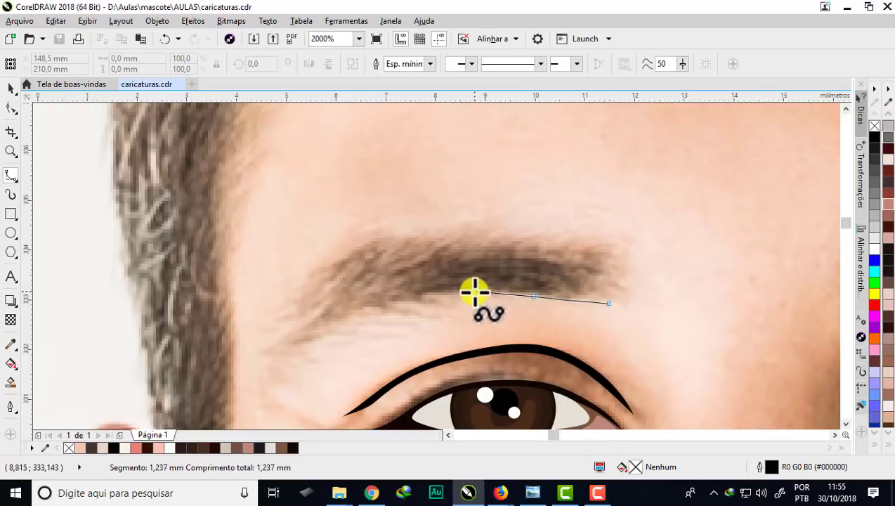
{"action": "left_click", "coordinate": [474, 291]}
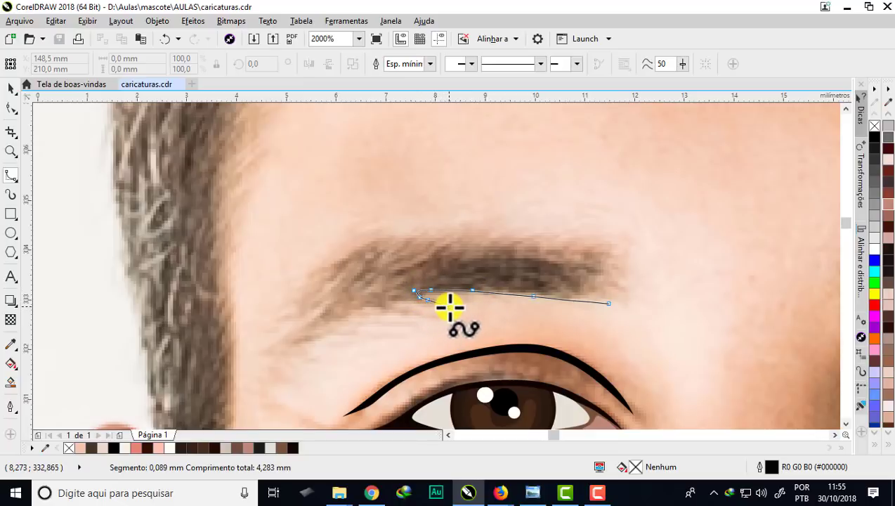
{"action": "left_click", "coordinate": [446, 306]}
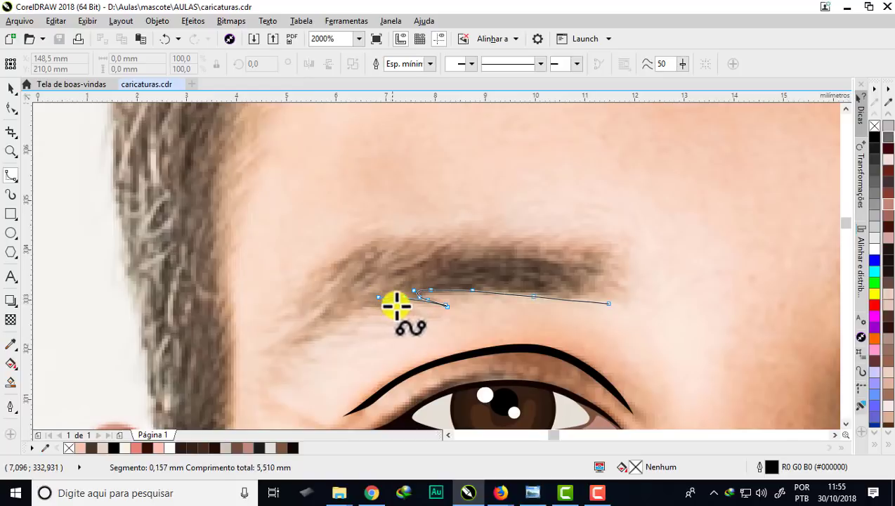
{"action": "mouse_move", "coordinate": [395, 304]}
{"action": "left_mouse_down"}
{"action": "mouse_move", "coordinate": [427, 314]}
{"action": "mouse_move", "coordinate": [359, 305]}
{"action": "mouse_move", "coordinate": [375, 316]}
{"action": "mouse_move", "coordinate": [322, 323]}
{"action": "mouse_move", "coordinate": [280, 345]}
{"action": "mouse_move", "coordinate": [335, 303]}
{"action": "mouse_move", "coordinate": [305, 316]}
{"action": "mouse_move", "coordinate": [353, 264]}
{"action": "mouse_move", "coordinate": [279, 306]}
{"action": "mouse_move", "coordinate": [321, 279]}
{"action": "mouse_move", "coordinate": [295, 309]}
{"action": "mouse_move", "coordinate": [287, 306]}
{"action": "mouse_move", "coordinate": [351, 253]}
{"action": "mouse_move", "coordinate": [301, 288]}
{"action": "mouse_move", "coordinate": [329, 264]}
{"action": "mouse_move", "coordinate": [399, 227]}
{"action": "mouse_move", "coordinate": [405, 239]}
{"action": "mouse_move", "coordinate": [498, 215]}
{"action": "mouse_move", "coordinate": [475, 236]}
{"action": "mouse_move", "coordinate": [577, 237]}
{"action": "left_mouse_up"}
{"action": "left_click", "coordinate": [630, 286]}
{"action": "left_click", "coordinate": [608, 303]}
Trace a closed B-Spline outline about 8 by 2.7 mm around the right-hand eyebrow, adding spiky hair tips at its outer end
{"action": "scroll", "coordinate": [581, 275], "scroll_direction": "right", "scroll_amount": 5}
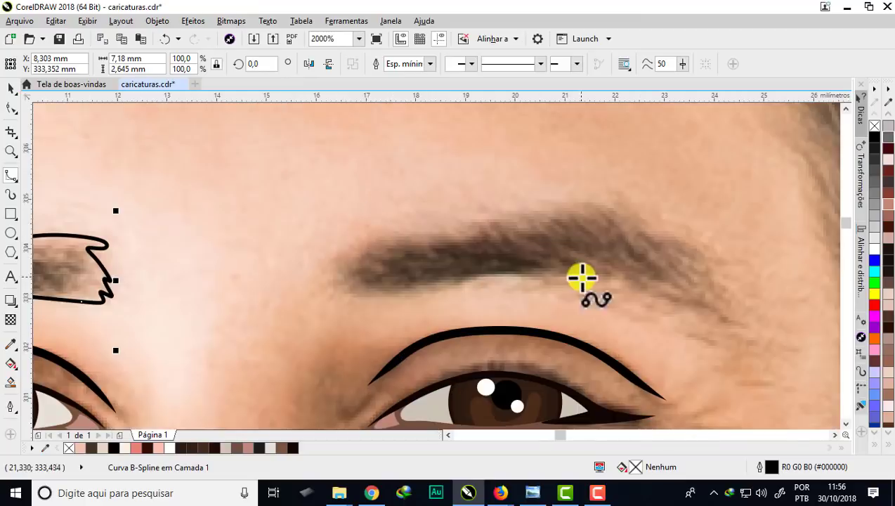
{"action": "left_click", "coordinate": [335, 254]}
{"action": "left_click", "coordinate": [332, 278]}
{"action": "left_click", "coordinate": [360, 295]}
{"action": "left_click", "coordinate": [479, 278]}
{"action": "left_click", "coordinate": [629, 287]}
{"action": "mouse_move", "coordinate": [562, 272]}
{"action": "left_mouse_down"}
{"action": "mouse_move", "coordinate": [603, 275]}
{"action": "mouse_move", "coordinate": [558, 248]}
{"action": "mouse_move", "coordinate": [647, 284]}
{"action": "mouse_move", "coordinate": [638, 271]}
{"action": "mouse_move", "coordinate": [693, 286]}
{"action": "mouse_move", "coordinate": [627, 236]}
{"action": "mouse_move", "coordinate": [686, 260]}
{"action": "mouse_move", "coordinate": [612, 215]}
{"action": "mouse_move", "coordinate": [706, 263]}
{"action": "mouse_move", "coordinate": [597, 207]}
{"action": "left_mouse_up"}
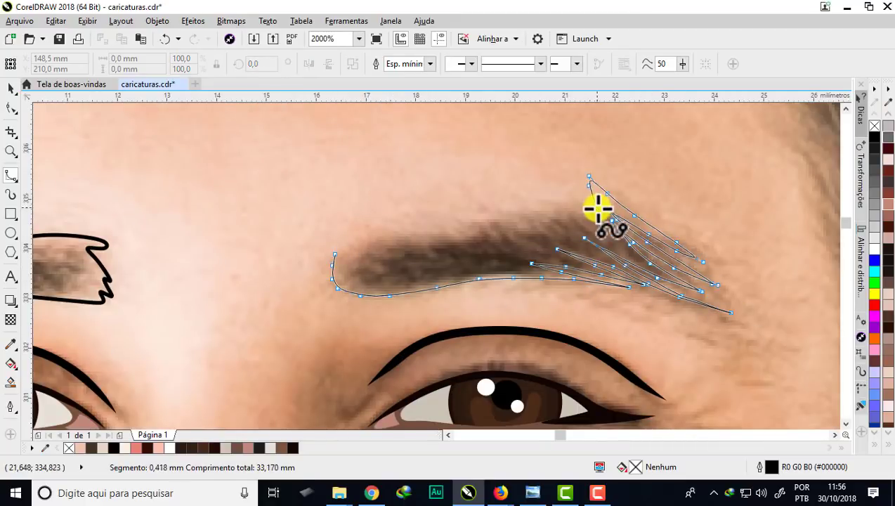
{"action": "double_click", "coordinate": [568, 205]}
{"action": "left_click", "coordinate": [567, 203]}
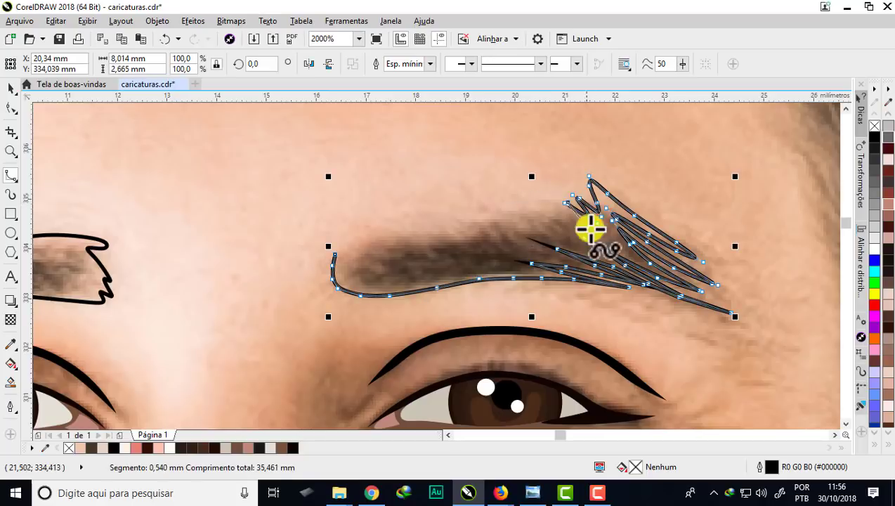
{"action": "left_click", "coordinate": [567, 203]}
{"action": "mouse_move", "coordinate": [576, 221]}
{"action": "left_mouse_down"}
{"action": "mouse_move", "coordinate": [534, 194]}
{"action": "mouse_move", "coordinate": [450, 228]}
{"action": "mouse_move", "coordinate": [369, 226]}
{"action": "mouse_move", "coordinate": [380, 241]}
{"action": "mouse_move", "coordinate": [360, 229]}
{"action": "mouse_move", "coordinate": [377, 249]}
{"action": "mouse_move", "coordinate": [334, 253]}
{"action": "left_mouse_up"}
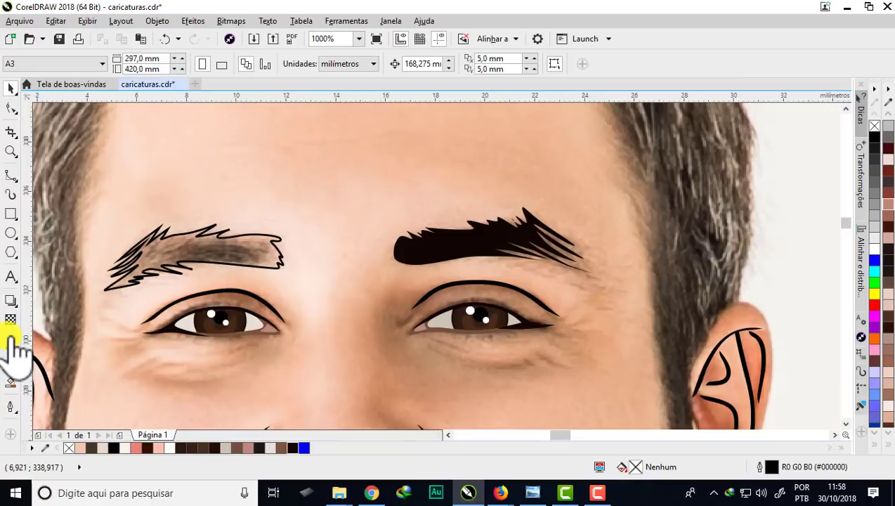
Sample the brown from the photo's left-hand eyebrow and fill both eyebrow shapes with it
{"action": "left_click", "coordinate": [11, 344]}
{"action": "left_click", "coordinate": [199, 248]}
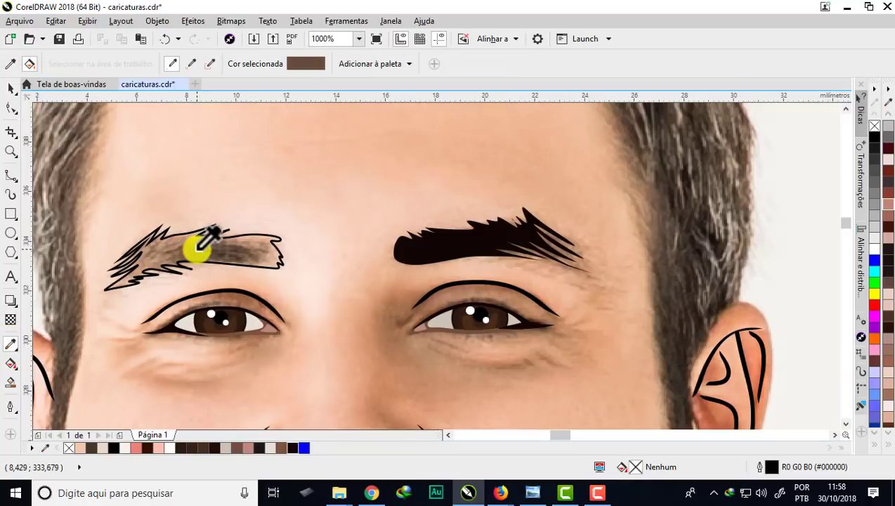
{"action": "left_click", "coordinate": [202, 247]}
{"action": "left_click", "coordinate": [410, 250]}
{"action": "scroll", "coordinate": [415, 249], "scroll_direction": "down", "scroll_amount": 1}
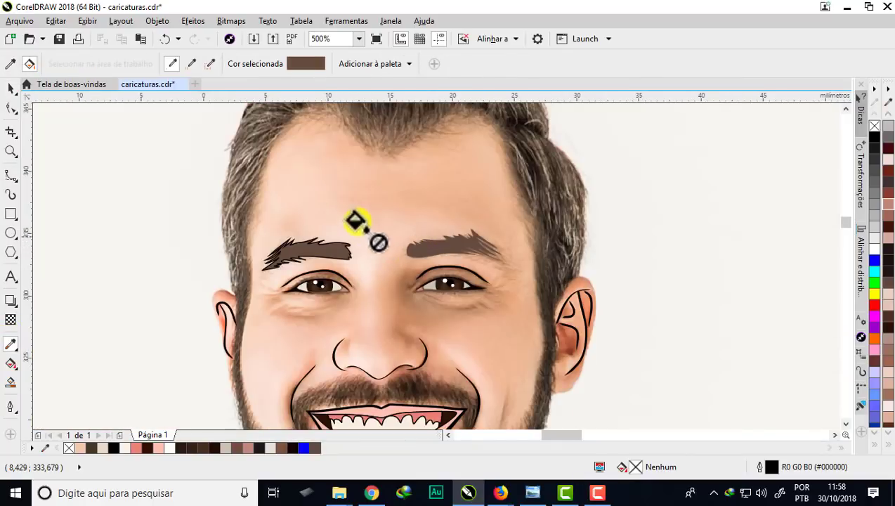
Remove the outlines from the eyebrow and eye shapes together
{"action": "left_click", "coordinate": [11, 86]}
{"action": "left_click_drag", "start_coordinate": [157, 178], "coordinate": [504, 291]}
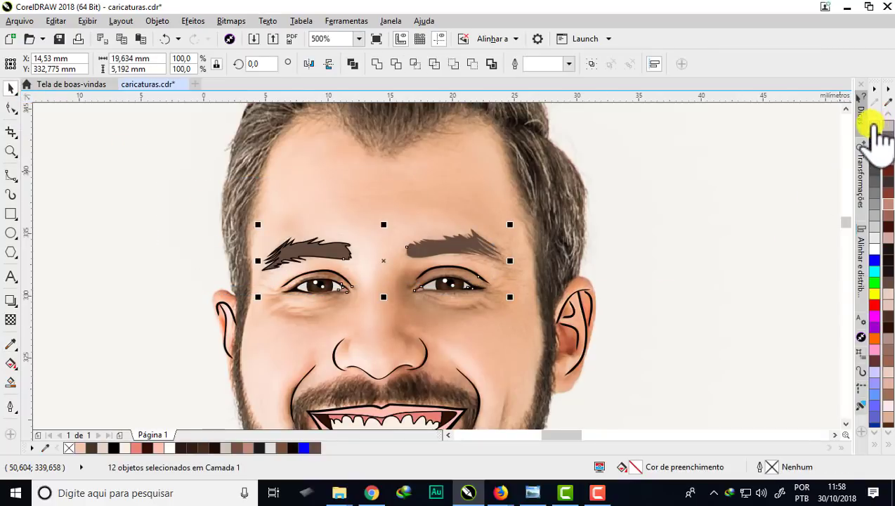
{"action": "left_click", "coordinate": [623, 175]}
{"action": "scroll", "coordinate": [336, 209], "scroll_direction": "down", "scroll_amount": 1}
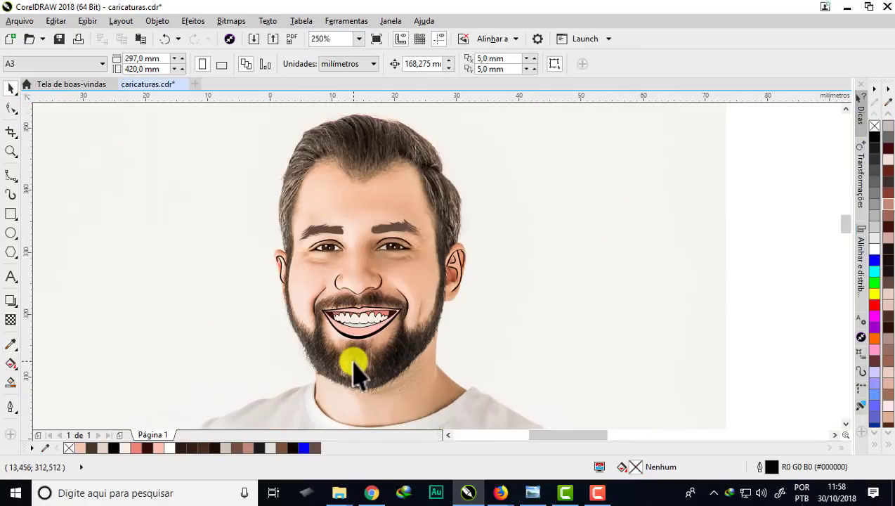
Trace a closed B-Spline beard outline about 26 by 26.4 mm from the sideburns around the moustache, mouth and jaw
{"action": "scroll", "coordinate": [354, 361], "scroll_direction": "up", "scroll_amount": 1}
{"action": "left_click", "coordinate": [11, 174]}
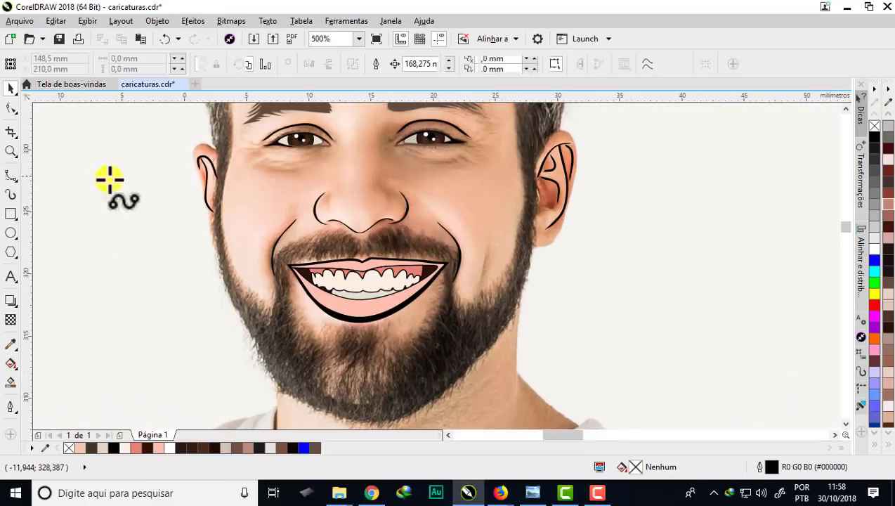
{"action": "scroll", "coordinate": [289, 265], "scroll_direction": "down", "scroll_amount": 1}
{"action": "scroll", "coordinate": [259, 208], "scroll_direction": "up", "scroll_amount": 1}
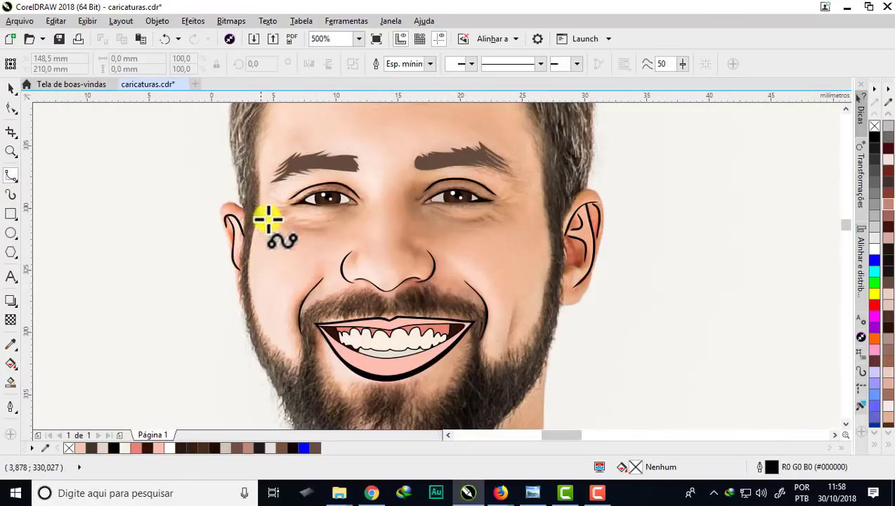
{"action": "scroll", "coordinate": [275, 166], "scroll_direction": "up", "scroll_amount": 1}
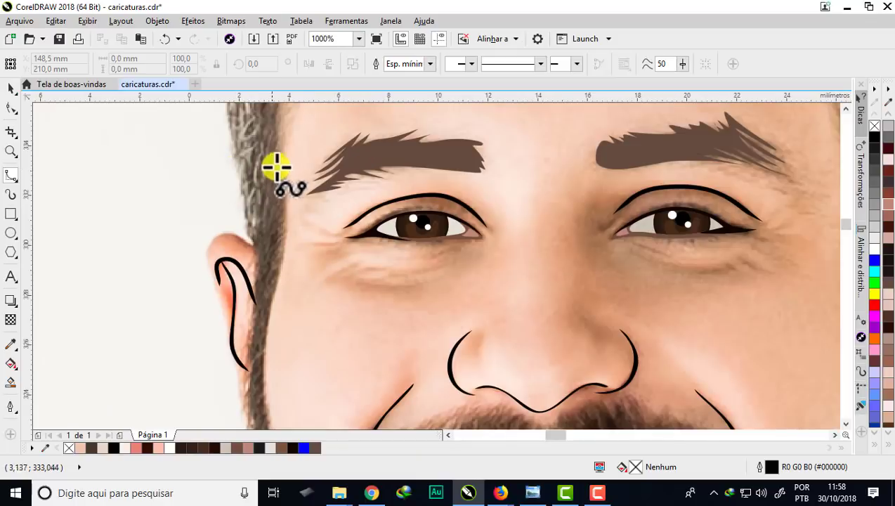
{"action": "left_click", "coordinate": [287, 195]}
{"action": "left_click", "coordinate": [283, 247]}
{"action": "left_click", "coordinate": [268, 315]}
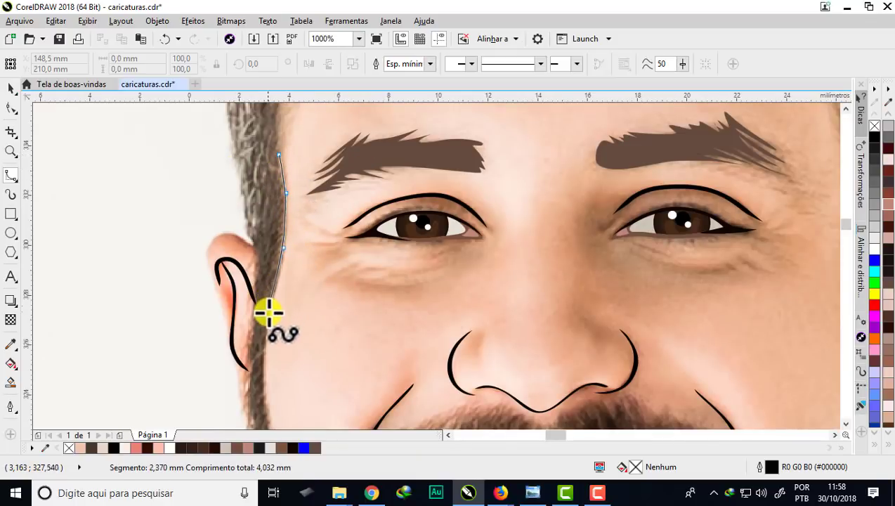
{"action": "left_click", "coordinate": [262, 382]}
{"action": "mouse_move", "coordinate": [312, 497]}
{"action": "left_mouse_down"}
{"action": "mouse_move", "coordinate": [302, 394]}
{"action": "mouse_move", "coordinate": [344, 382]}
{"action": "mouse_move", "coordinate": [371, 353]}
{"action": "mouse_move", "coordinate": [381, 262]}
{"action": "mouse_move", "coordinate": [504, 224]}
{"action": "mouse_move", "coordinate": [542, 247]}
{"action": "mouse_move", "coordinate": [533, 279]}
{"action": "mouse_move", "coordinate": [439, 286]}
{"action": "mouse_move", "coordinate": [400, 302]}
{"action": "mouse_move", "coordinate": [427, 461]}
{"action": "mouse_move", "coordinate": [408, 326]}
{"action": "mouse_move", "coordinate": [428, 429]}
{"action": "mouse_move", "coordinate": [441, 325]}
{"action": "mouse_move", "coordinate": [588, 308]}
{"action": "mouse_move", "coordinate": [660, 325]}
{"action": "mouse_move", "coordinate": [705, 223]}
{"action": "mouse_move", "coordinate": [707, 181]}
{"action": "mouse_move", "coordinate": [545, 168]}
{"action": "mouse_move", "coordinate": [569, 129]}
{"action": "mouse_move", "coordinate": [630, 114]}
{"action": "mouse_move", "coordinate": [724, 158]}
{"action": "mouse_move", "coordinate": [749, 194]}
{"action": "mouse_move", "coordinate": [756, 261]}
{"action": "mouse_move", "coordinate": [685, 262]}
{"action": "mouse_move", "coordinate": [759, 123]}
{"action": "mouse_move", "coordinate": [762, 187]}
{"action": "mouse_move", "coordinate": [651, 189]}
{"action": "mouse_move", "coordinate": [562, 124]}
{"action": "mouse_move", "coordinate": [559, 180]}
{"action": "mouse_move", "coordinate": [593, 242]}
{"action": "mouse_move", "coordinate": [587, 502]}
{"action": "mouse_move", "coordinate": [584, 348]}
{"action": "mouse_move", "coordinate": [572, 470]}
{"action": "mouse_move", "coordinate": [548, 358]}
{"action": "mouse_move", "coordinate": [559, 356]}
{"action": "mouse_move", "coordinate": [244, 400]}
{"action": "mouse_move", "coordinate": [195, 397]}
{"action": "mouse_move", "coordinate": [8, 221]}
{"action": "mouse_move", "coordinate": [78, 18]}
{"action": "mouse_move", "coordinate": [193, 178]}
{"action": "mouse_move", "coordinate": [185, 48]}
{"action": "mouse_move", "coordinate": [197, 211]}
{"action": "mouse_move", "coordinate": [210, 74]}
{"action": "mouse_move", "coordinate": [189, 370]}
{"action": "left_mouse_up"}
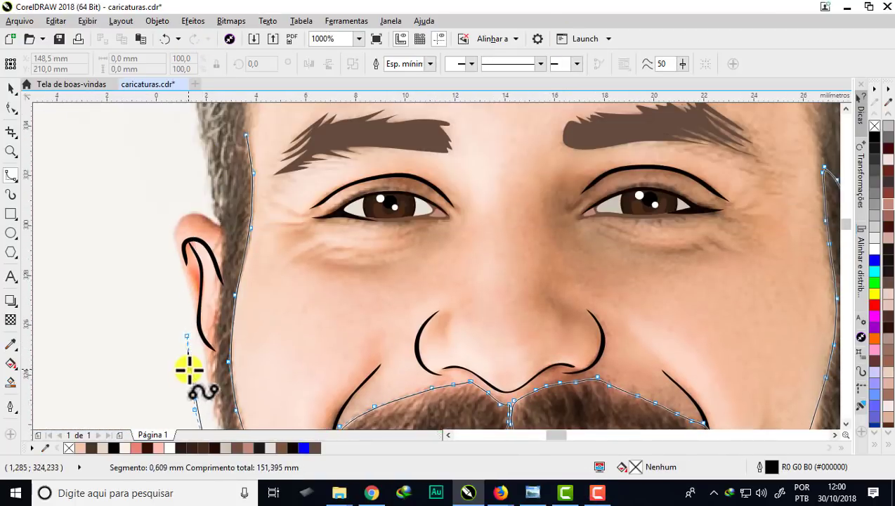
{"action": "left_click", "coordinate": [217, 342]}
{"action": "left_click", "coordinate": [230, 215]}
{"action": "left_click", "coordinate": [246, 135]}
{"action": "scroll", "coordinate": [251, 172], "scroll_direction": "down", "scroll_amount": 2}
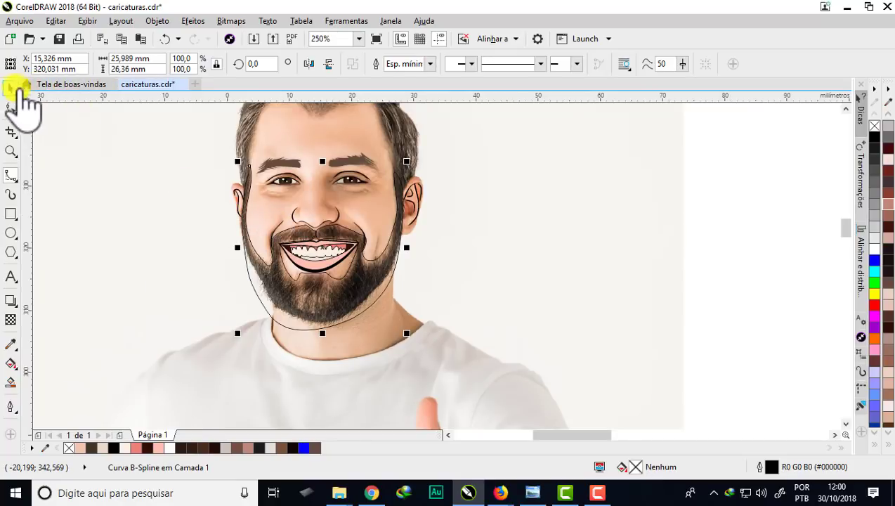
Move the beard outline 168.275 mm horizontally from the photo onto the flat-coloured head
{"action": "left_click", "coordinate": [13, 87]}
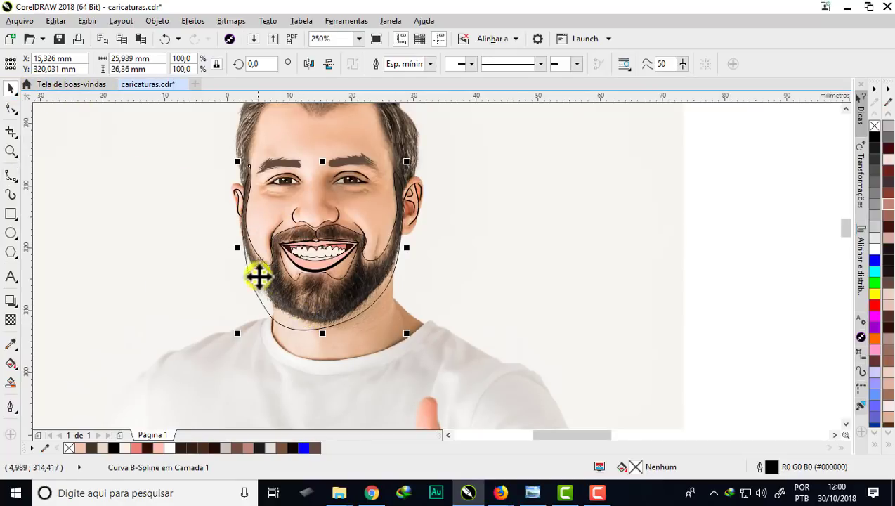
{"action": "scroll", "coordinate": [259, 278], "scroll_direction": "up", "scroll_amount": 3}
{"action": "scroll", "coordinate": [234, 253], "scroll_direction": "down", "scroll_amount": 2}
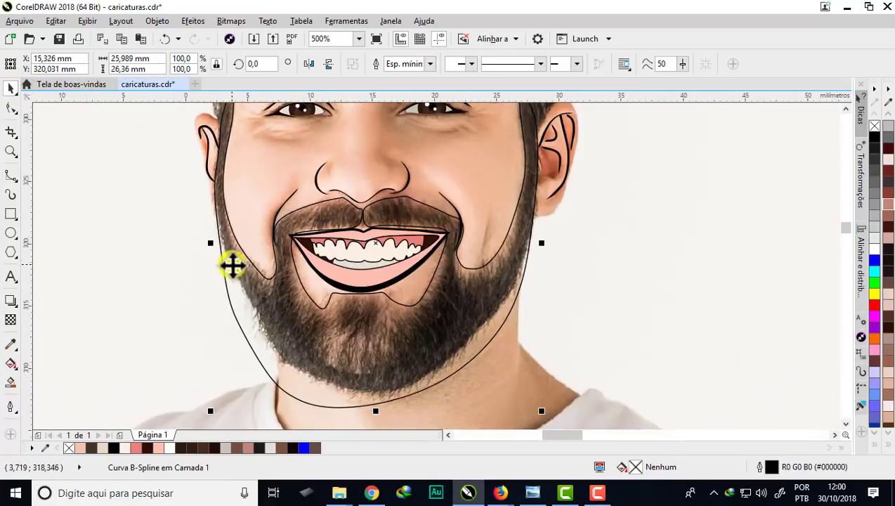
{"action": "scroll", "coordinate": [232, 264], "scroll_direction": "down", "scroll_amount": 1}
{"action": "scroll", "coordinate": [230, 266], "scroll_direction": "down", "scroll_amount": 3}
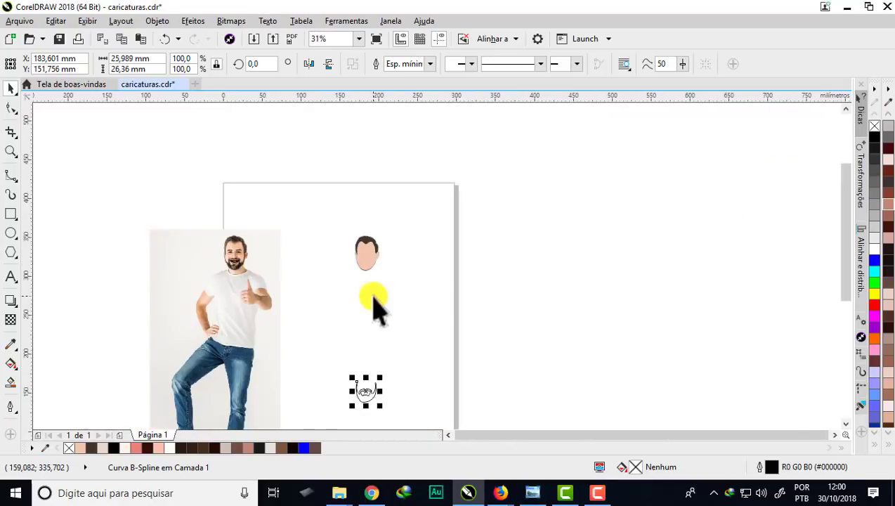
{"action": "scroll", "coordinate": [363, 261], "scroll_direction": "up", "scroll_amount": 3}
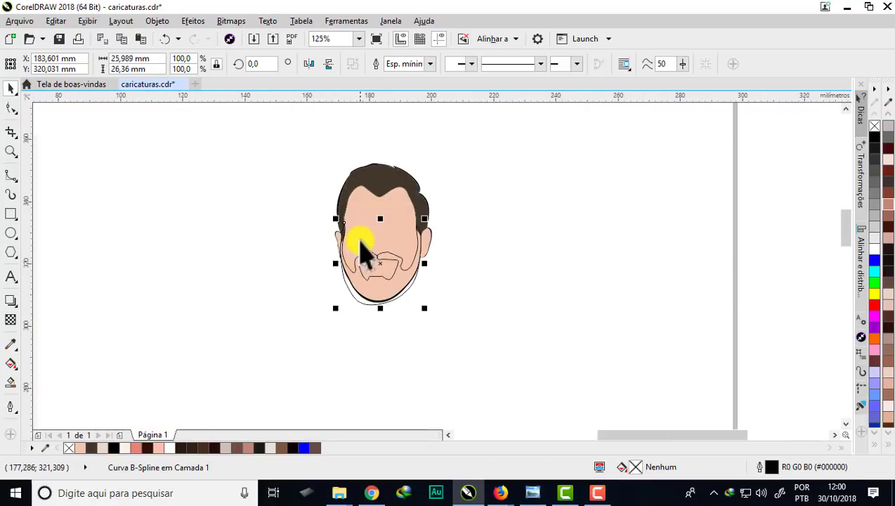
{"action": "scroll", "coordinate": [357, 250], "scroll_direction": "up", "scroll_amount": 1}
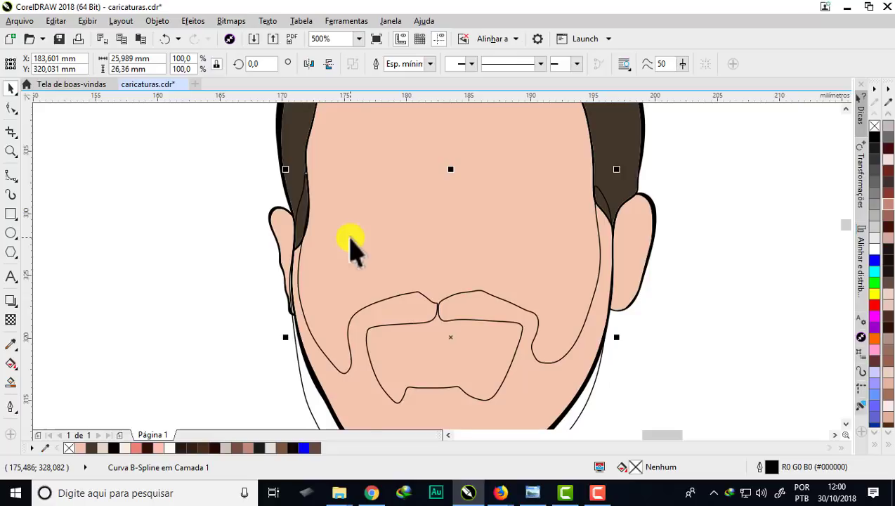
{"action": "scroll", "coordinate": [354, 249], "scroll_direction": "down", "scroll_amount": 1}
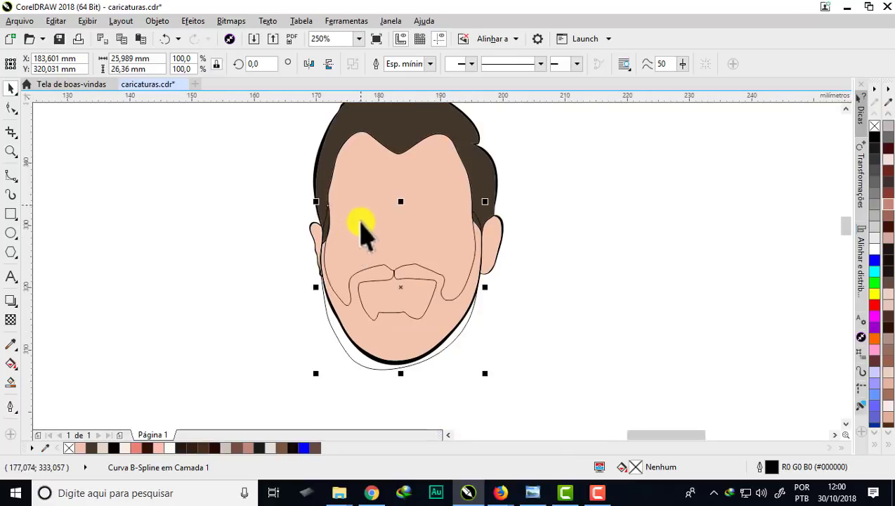
Intersect the beard outline with the skin-coloured face shape and delete the original beard outline
{"action": "left_click", "coordinate": [360, 161], "text": "shift"}
{"action": "left_click", "coordinate": [413, 64]}
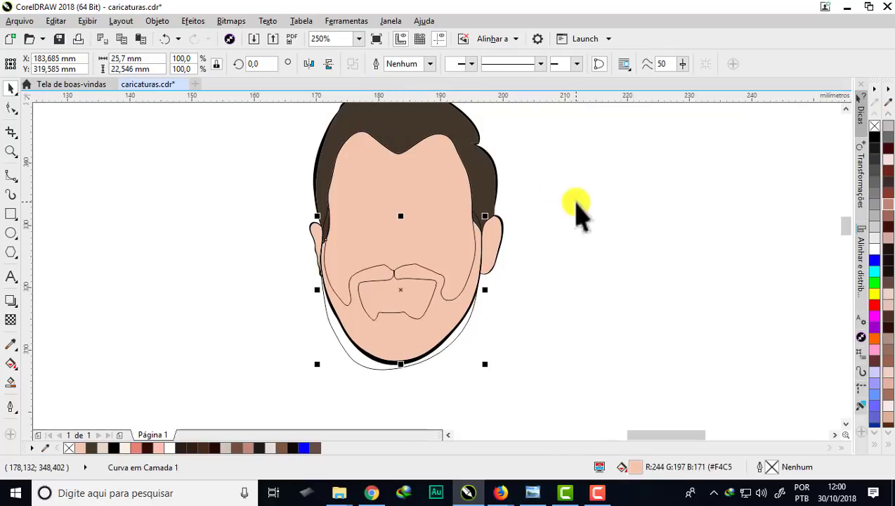
{"action": "left_click_drag", "start_coordinate": [369, 368], "coordinate": [600, 362]}
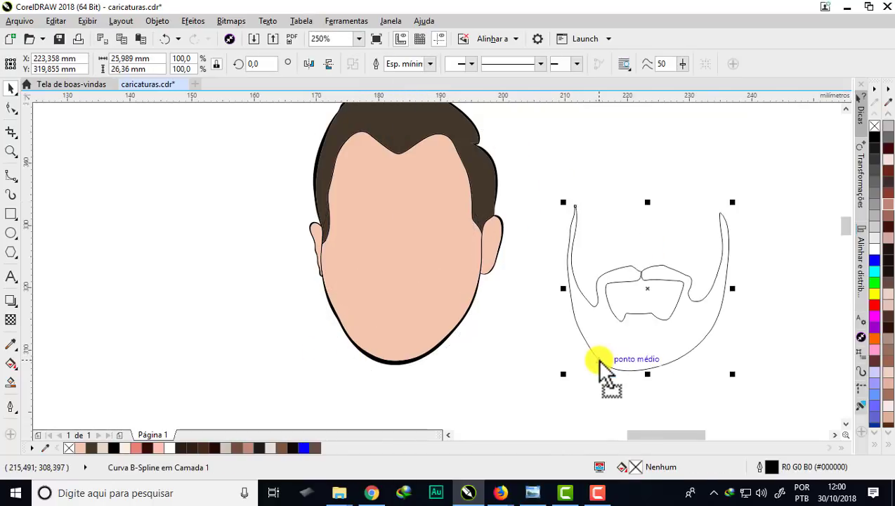
{"action": "key", "text": "Delete"}
Move the intersected beard shape out beside the head to inspect it and undo the move
{"action": "left_click", "coordinate": [411, 354]}
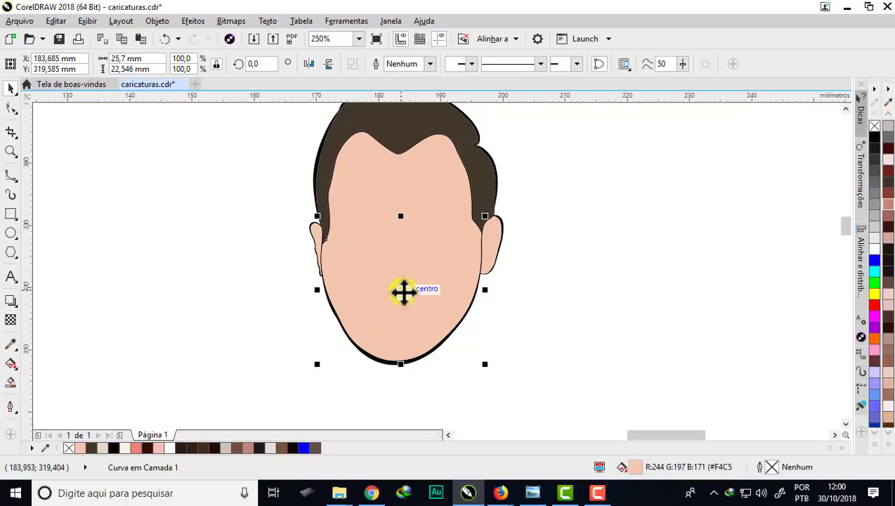
{"action": "left_click_drag", "start_coordinate": [403, 292], "coordinate": [576, 298]}
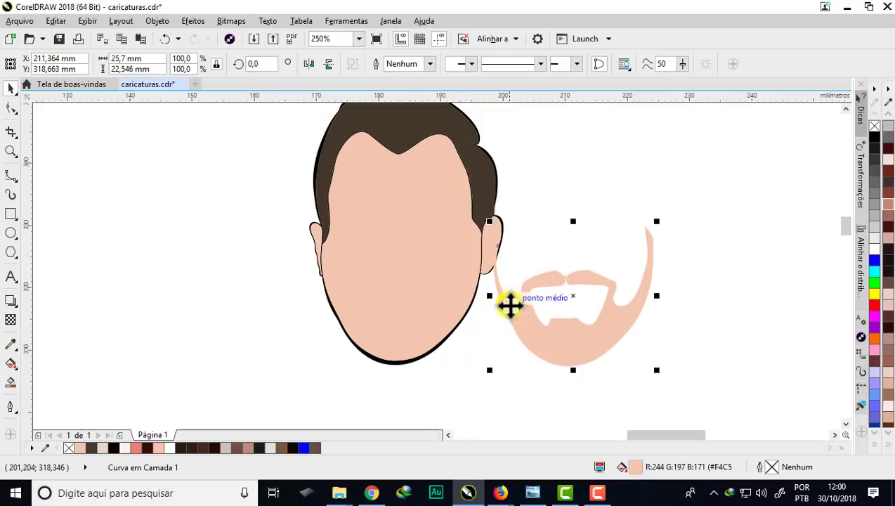
{"action": "scroll", "coordinate": [503, 300], "scroll_direction": "up", "scroll_amount": 1}
{"action": "scroll", "coordinate": [390, 260], "scroll_direction": "down", "scroll_amount": 1}
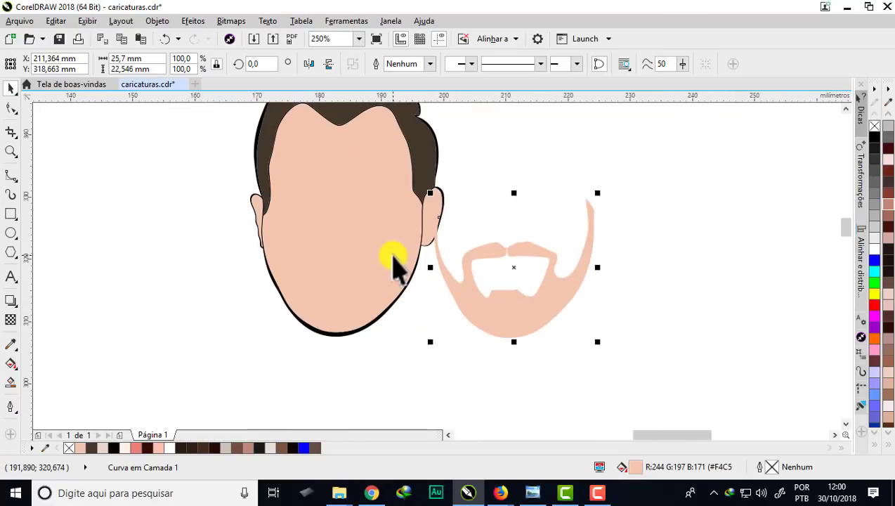
{"action": "key", "text": "ctrl+z"}
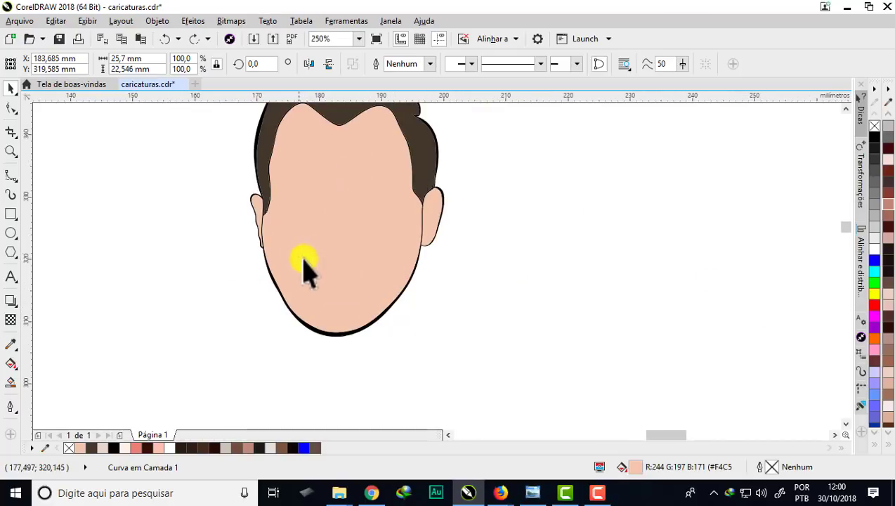
Tint the beard shape's skin-tone fill with grey until it reaches R213 G178 B160, and deselect it
{"action": "scroll", "coordinate": [304, 264], "scroll_direction": "up", "scroll_amount": 1}
{"action": "key", "text": "ctrl"}
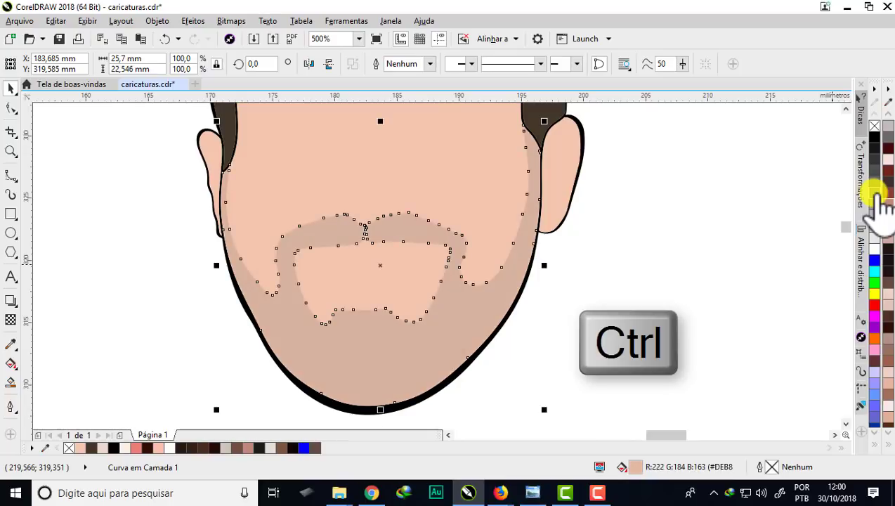
{"action": "left_click", "coordinate": [883, 204], "text": "ctrl"}
{"action": "scroll", "coordinate": [453, 298], "scroll_direction": "up", "scroll_amount": 1}
{"action": "scroll", "coordinate": [453, 291], "scroll_direction": "down", "scroll_amount": 2}
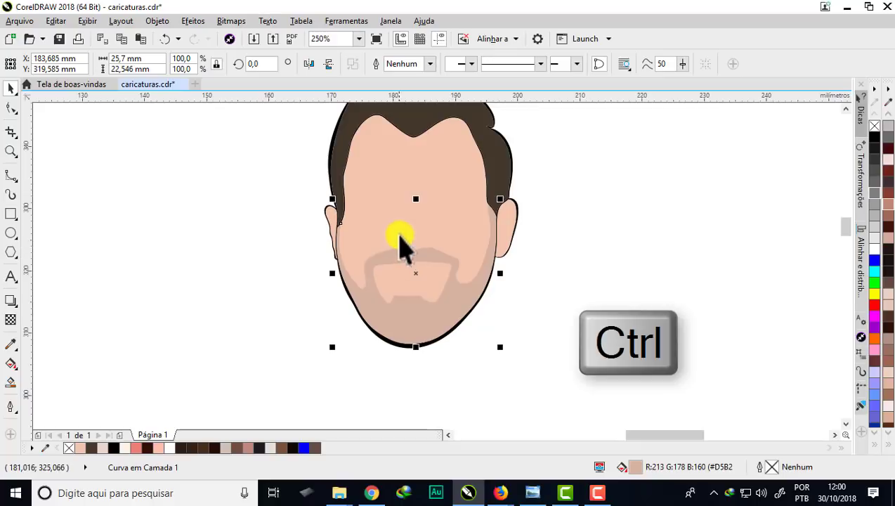
{"action": "left_click", "coordinate": [558, 281]}
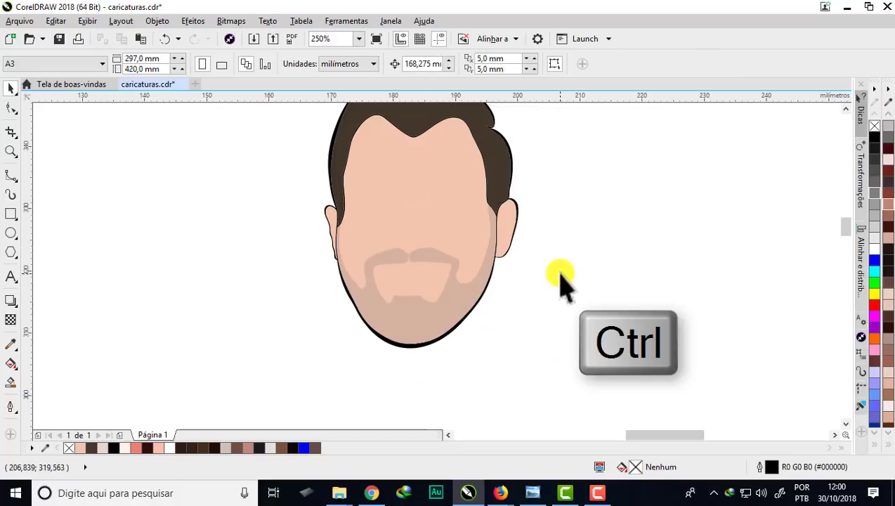
{"action": "scroll", "coordinate": [561, 276], "scroll_direction": "down", "scroll_amount": 4}
{"action": "scroll", "coordinate": [250, 242], "scroll_direction": "up", "scroll_amount": 2}
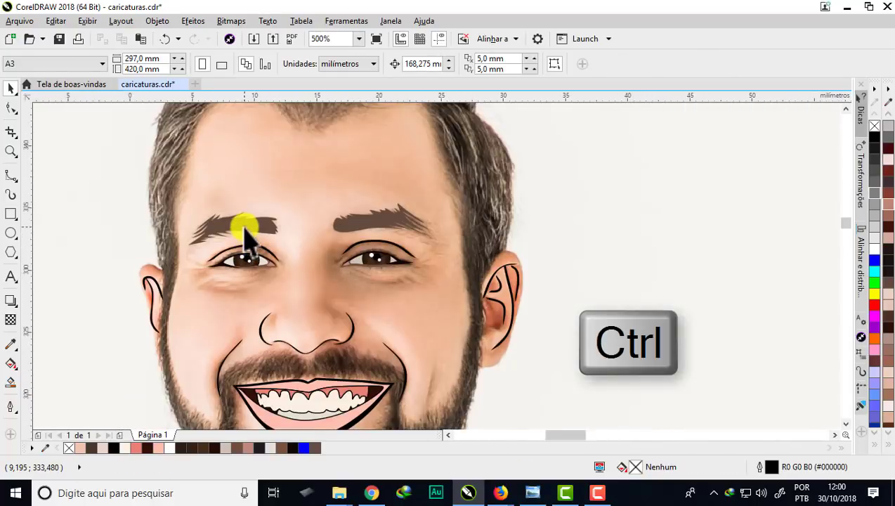
Move both eyebrow shapes 168.275 mm horizontally from the photo onto the flat-coloured head
{"action": "left_click", "coordinate": [239, 224], "text": "ctrl"}
{"action": "left_click", "coordinate": [354, 223], "text": "ctrl"}
{"action": "left_click", "coordinate": [251, 230], "text": "ctrl"}
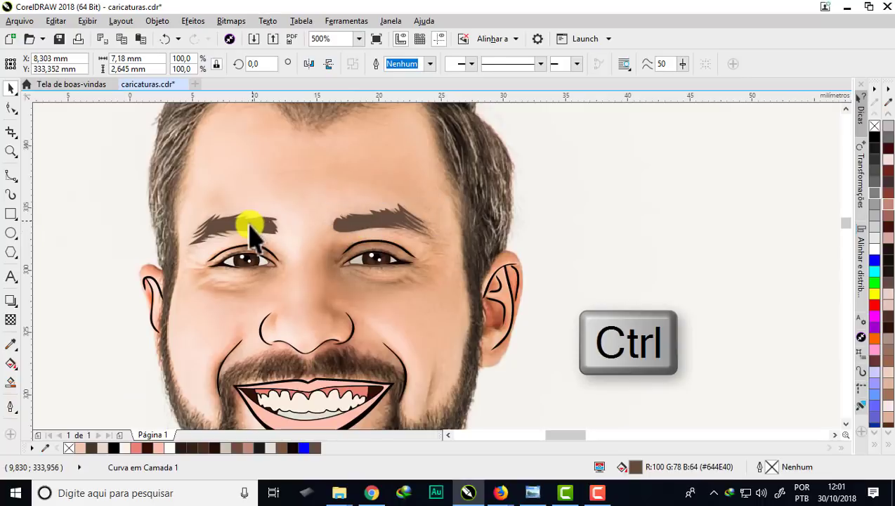
{"action": "left_click", "coordinate": [86, 195]}
{"action": "left_click", "coordinate": [231, 228], "text": "ctrl"}
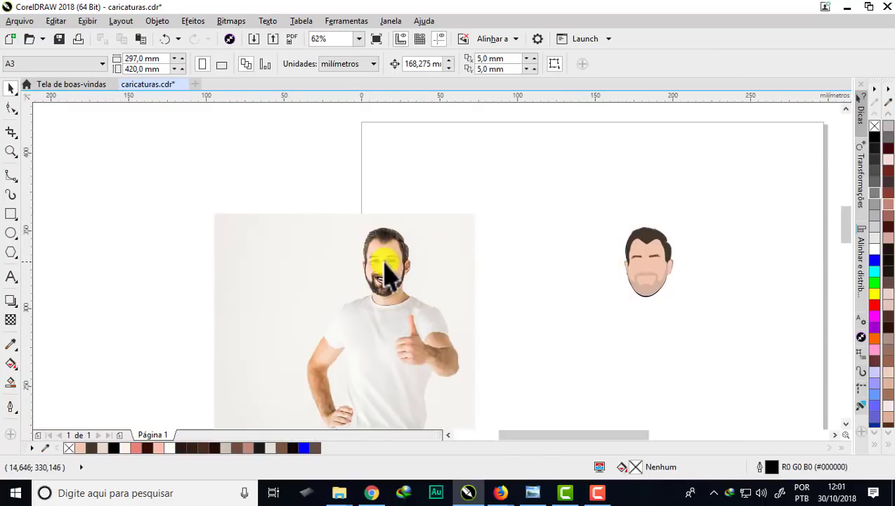
Recolour the thick black contour shape behind the flat-coloured face to the very dark brown R15 G6 B3
{"action": "scroll", "coordinate": [382, 271], "scroll_direction": "up", "scroll_amount": 2}
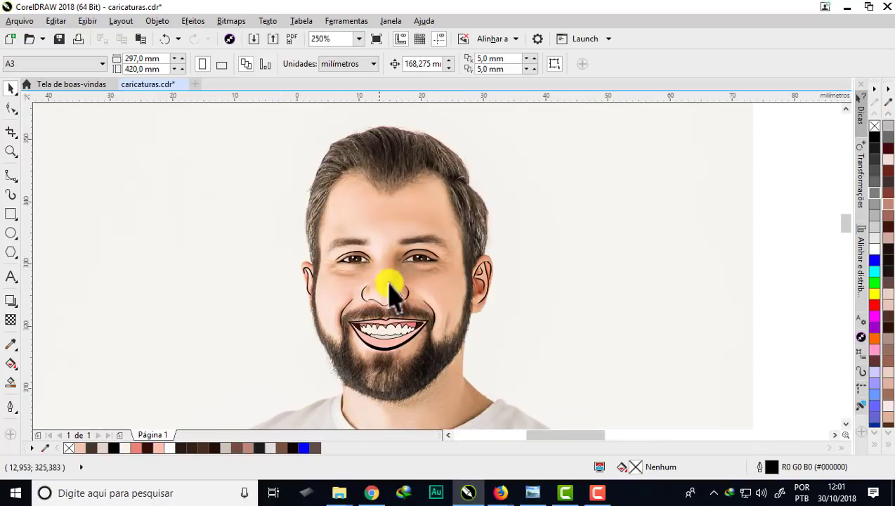
{"action": "scroll", "coordinate": [393, 281], "scroll_direction": "up", "scroll_amount": 4}
{"action": "scroll", "coordinate": [397, 270], "scroll_direction": "down", "scroll_amount": 1}
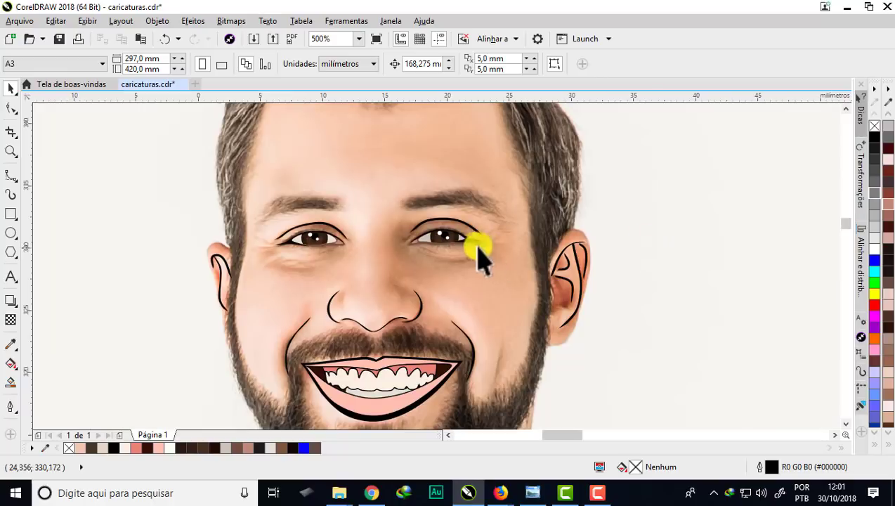
{"action": "scroll", "coordinate": [480, 254], "scroll_direction": "down", "scroll_amount": 2}
{"action": "scroll", "coordinate": [334, 253], "scroll_direction": "down", "scroll_amount": 1}
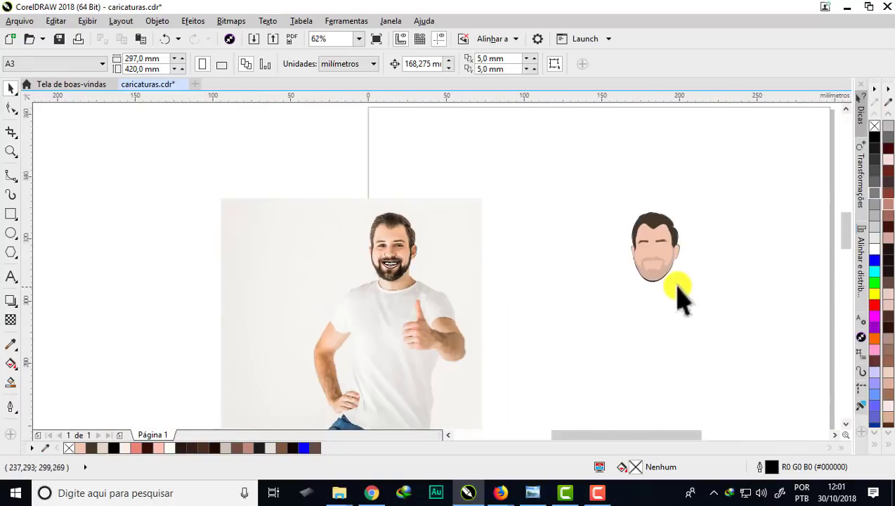
{"action": "scroll", "coordinate": [583, 266], "scroll_direction": "up", "scroll_amount": 5}
{"action": "left_click", "coordinate": [566, 281]}
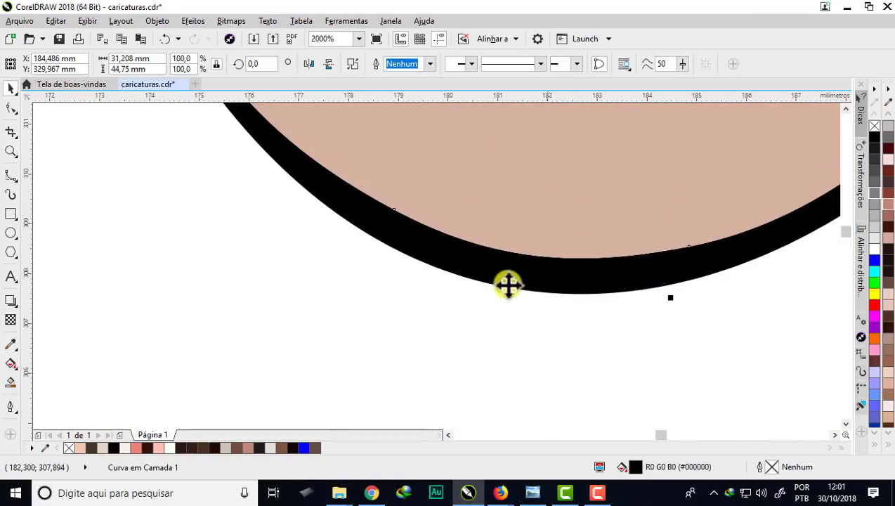
{"action": "right_click", "coordinate": [292, 447]}
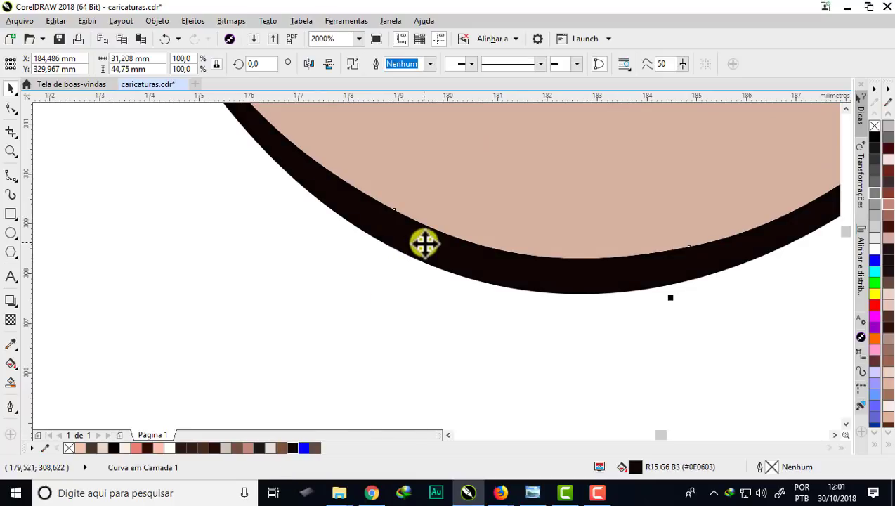
Try filling the selected nose, mouth and ear linework on the photo with a dark brown, undo it and deselect
{"action": "scroll", "coordinate": [415, 330], "scroll_direction": "down", "scroll_amount": 2}
{"action": "scroll", "coordinate": [470, 309], "scroll_direction": "down", "scroll_amount": 2}
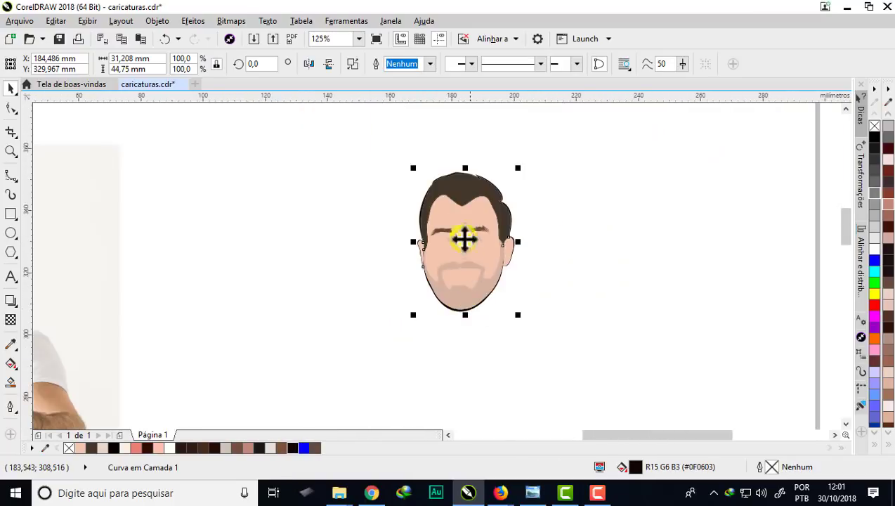
{"action": "scroll", "coordinate": [552, 253], "scroll_direction": "down", "scroll_amount": 1}
{"action": "scroll", "coordinate": [242, 259], "scroll_direction": "up", "scroll_amount": 2}
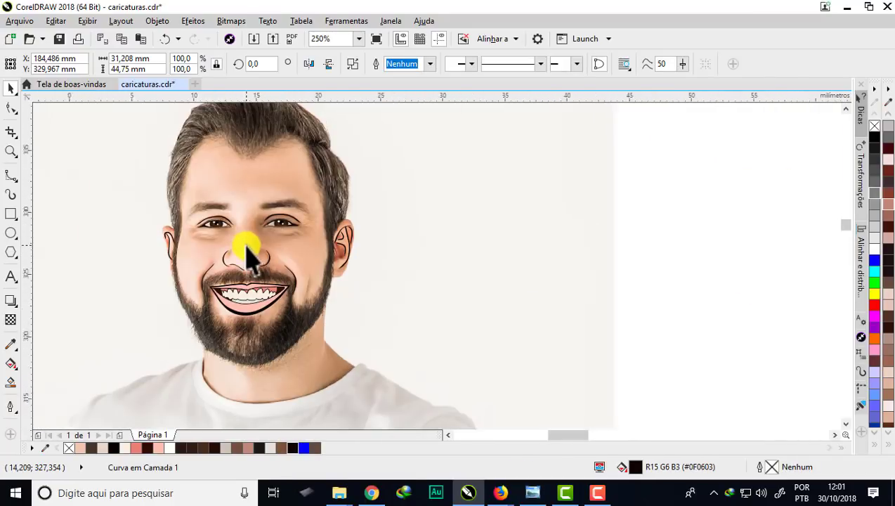
{"action": "scroll", "coordinate": [302, 267], "scroll_direction": "up", "scroll_amount": 2}
{"action": "scroll", "coordinate": [319, 263], "scroll_direction": "down", "scroll_amount": 1}
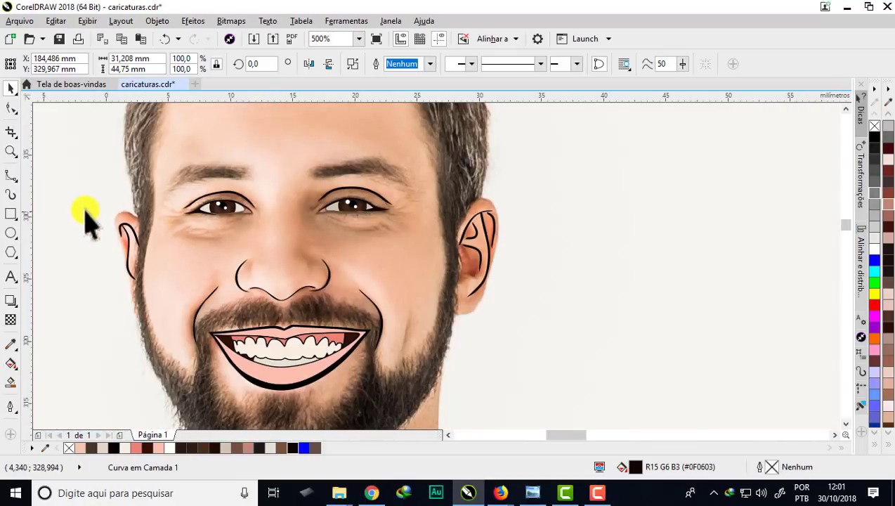
{"action": "left_click_drag", "start_coordinate": [69, 225], "coordinate": [516, 379]}
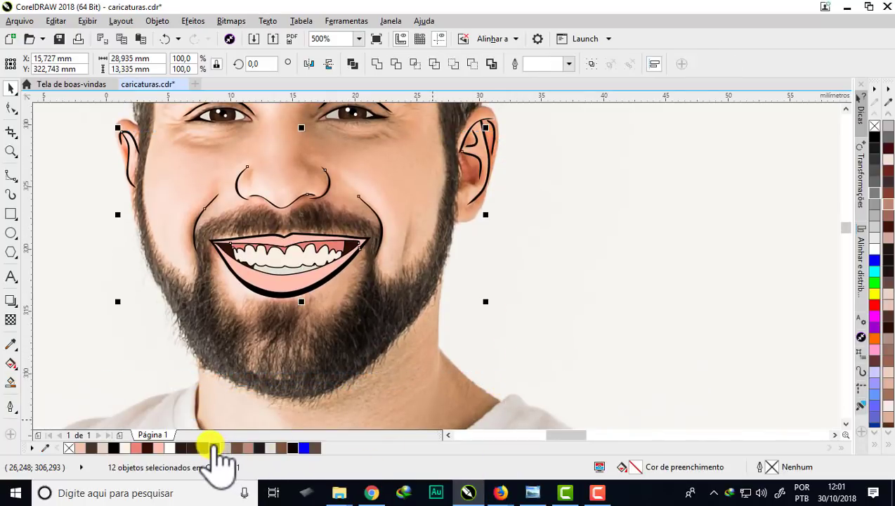
{"action": "left_click", "coordinate": [213, 447]}
{"action": "key", "text": "ctrl+z"}
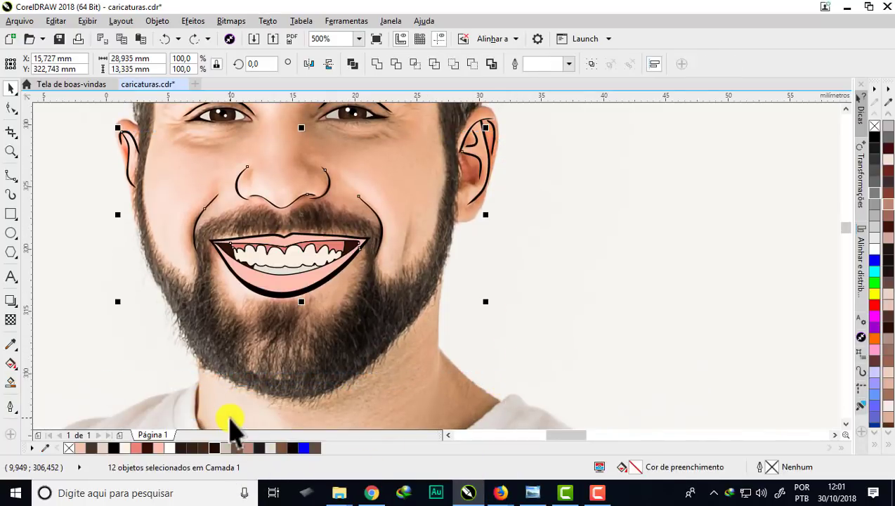
{"action": "left_click", "coordinate": [486, 311]}
{"action": "scroll", "coordinate": [487, 310], "scroll_direction": "down", "scroll_amount": 1}
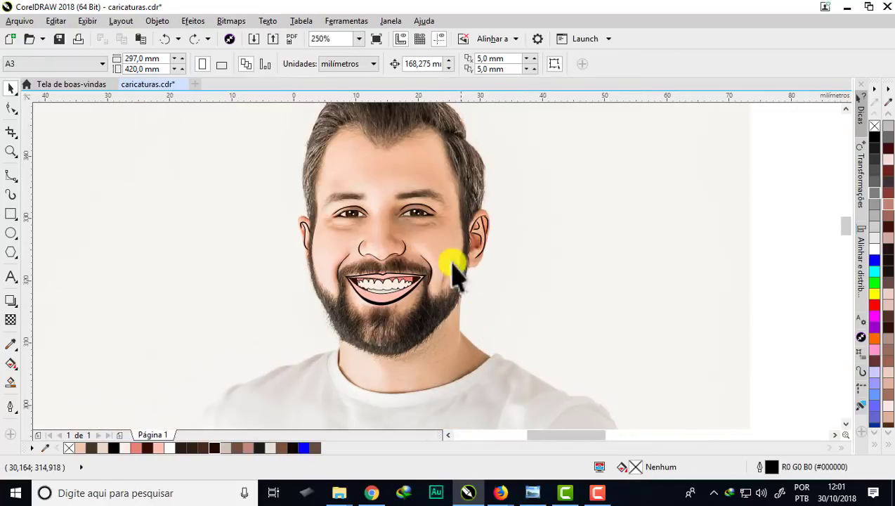
Fill the three nose line shapes on the photo with dark brown, settling on R48 G18 B10
{"action": "scroll", "coordinate": [431, 238], "scroll_direction": "up", "scroll_amount": 1}
{"action": "left_click_drag", "start_coordinate": [238, 226], "coordinate": [419, 295]}
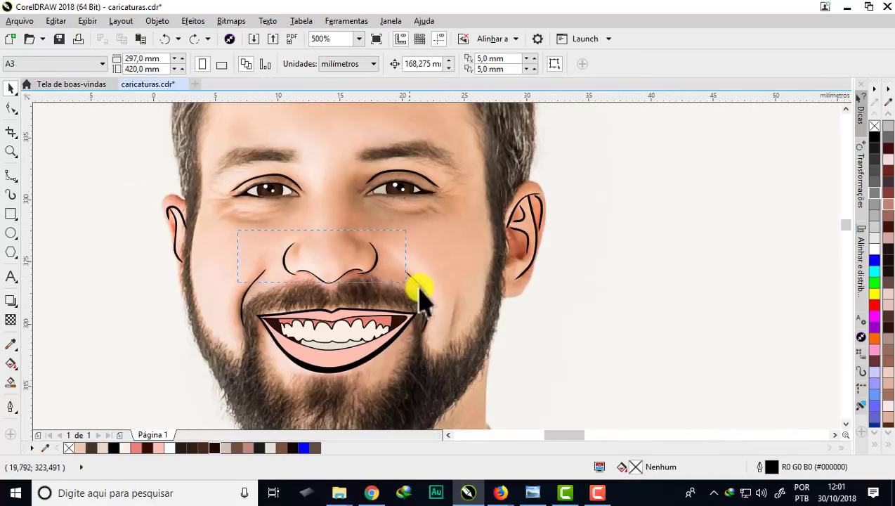
{"action": "scroll", "coordinate": [355, 281], "scroll_direction": "up", "scroll_amount": 1}
{"action": "left_click_drag", "start_coordinate": [215, 447], "coordinate": [213, 247]}
{"action": "scroll", "coordinate": [213, 242], "scroll_direction": "up", "scroll_amount": 2}
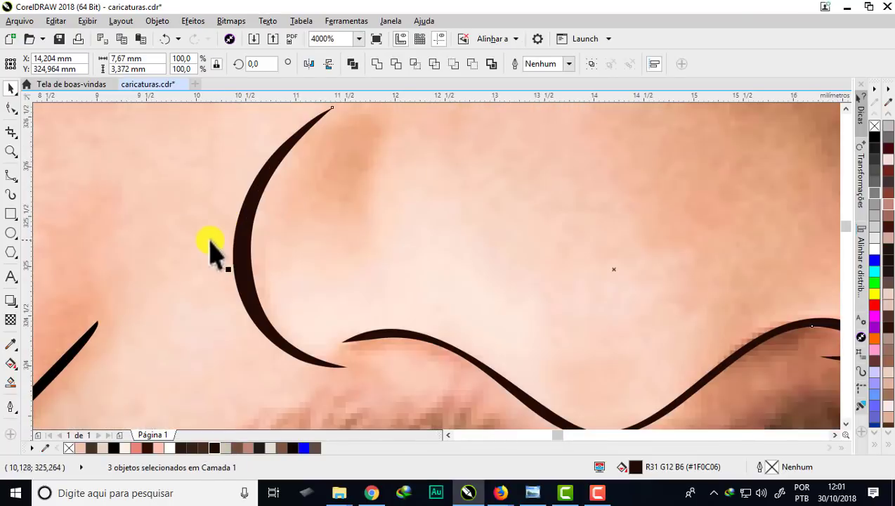
{"action": "left_click", "coordinate": [294, 445]}
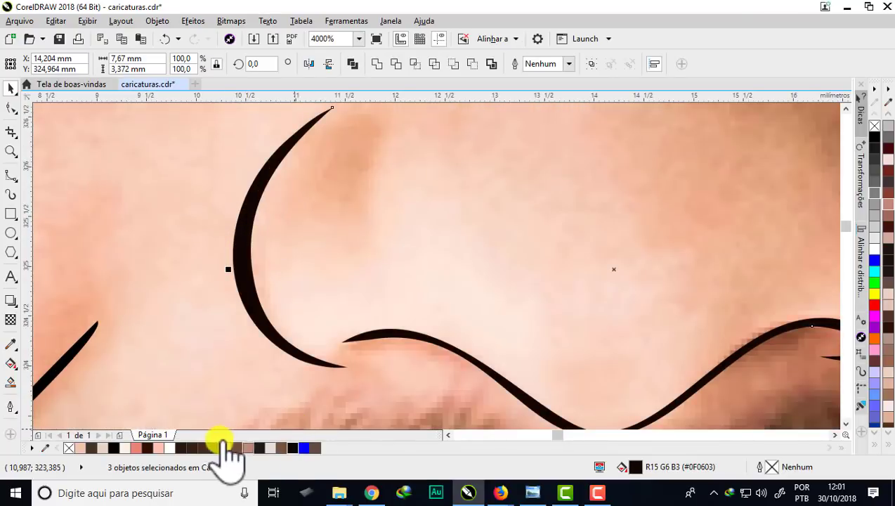
{"action": "left_click", "coordinate": [204, 447]}
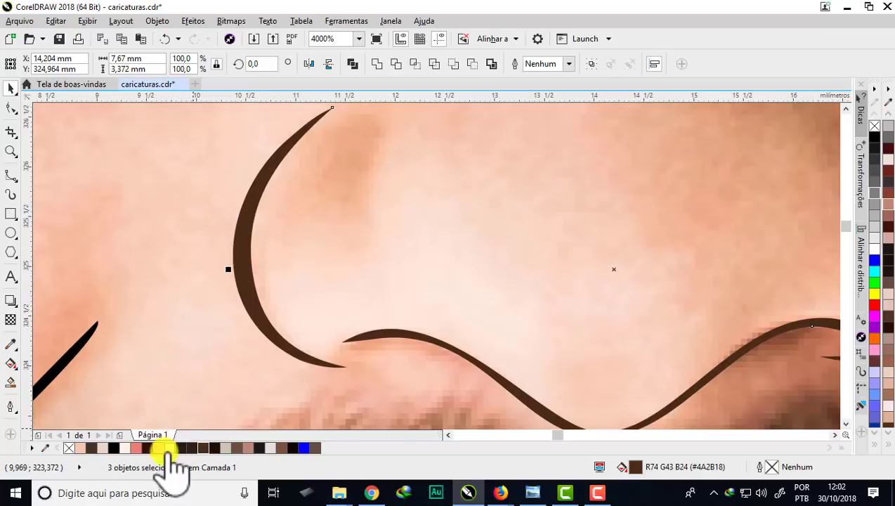
{"action": "left_click", "coordinate": [147, 447]}
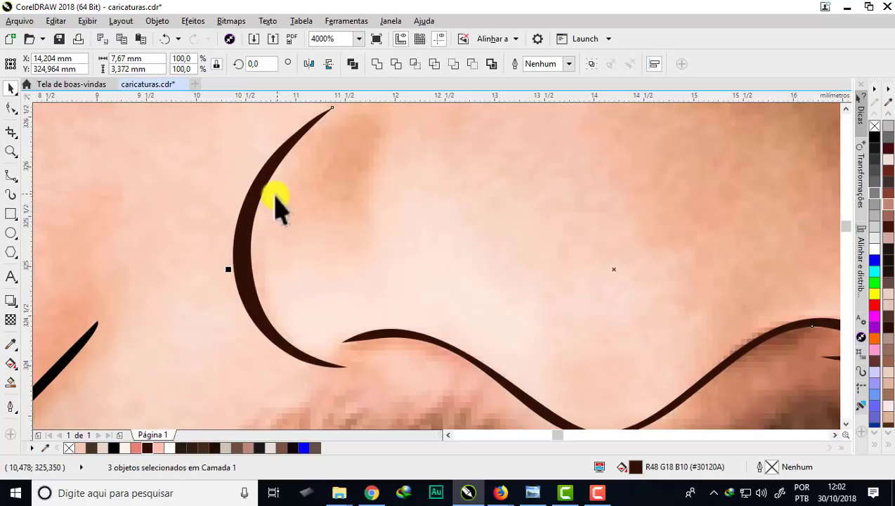
Move the three nose line shapes 168.275 mm horizontally from the photo onto the flat-coloured head
{"action": "scroll", "coordinate": [270, 286], "scroll_direction": "down", "scroll_amount": 3}
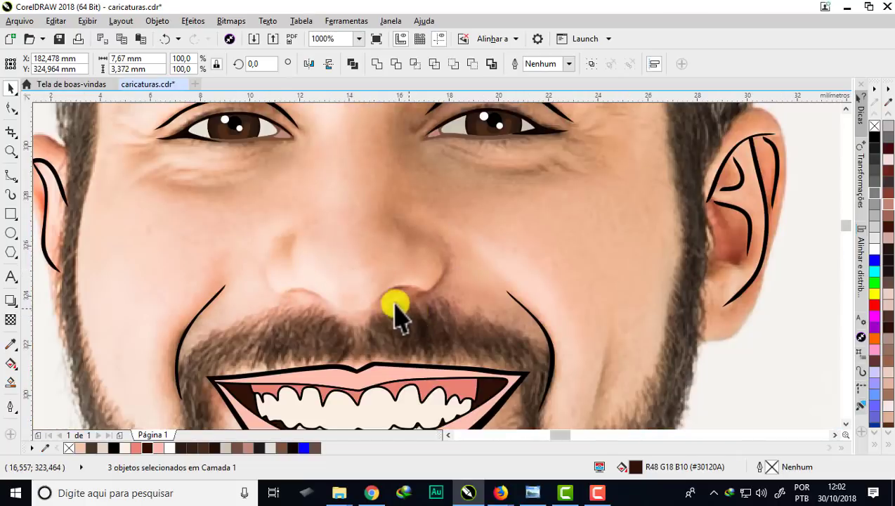
{"action": "scroll", "coordinate": [396, 314], "scroll_direction": "down", "scroll_amount": 3}
{"action": "scroll", "coordinate": [552, 288], "scroll_direction": "up", "scroll_amount": 4}
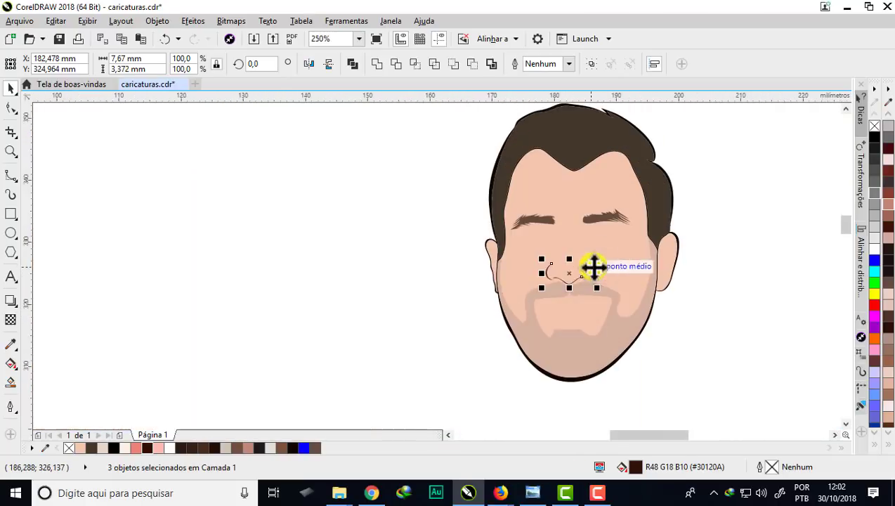
Recolour the lips' contour to dark brown R48 G18 B10 and remove the outlines from the upper teeth and gum shapes
{"action": "scroll", "coordinate": [573, 280], "scroll_direction": "down", "scroll_amount": 4}
{"action": "scroll", "coordinate": [337, 264], "scroll_direction": "up", "scroll_amount": 3}
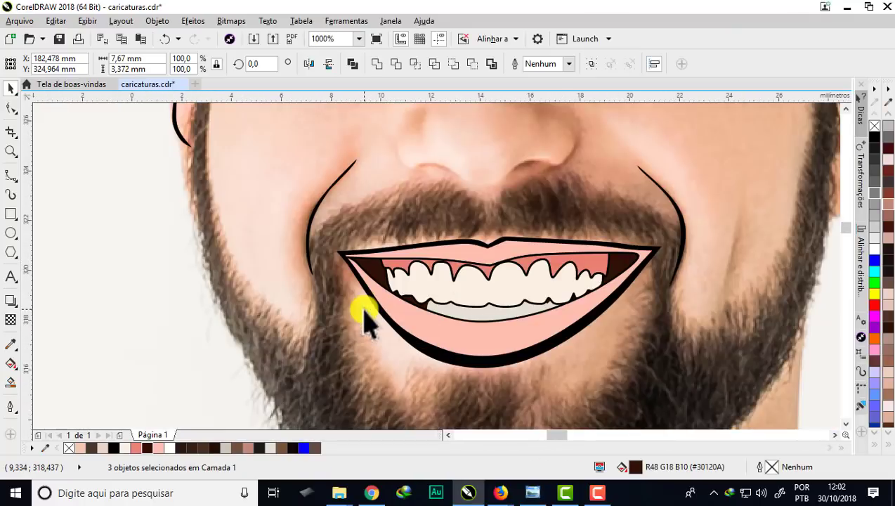
{"action": "scroll", "coordinate": [501, 294], "scroll_direction": "up", "scroll_amount": 2}
{"action": "left_click", "coordinate": [527, 340]}
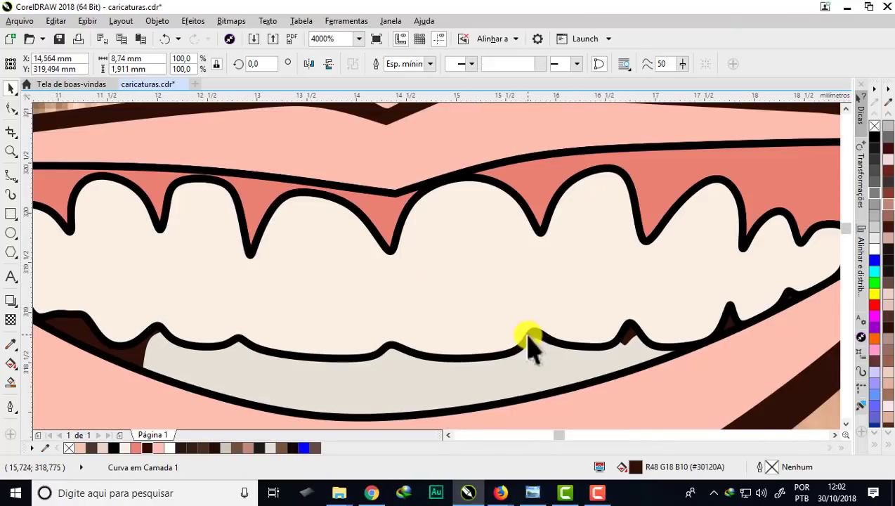
{"action": "right_click", "coordinate": [875, 128]}
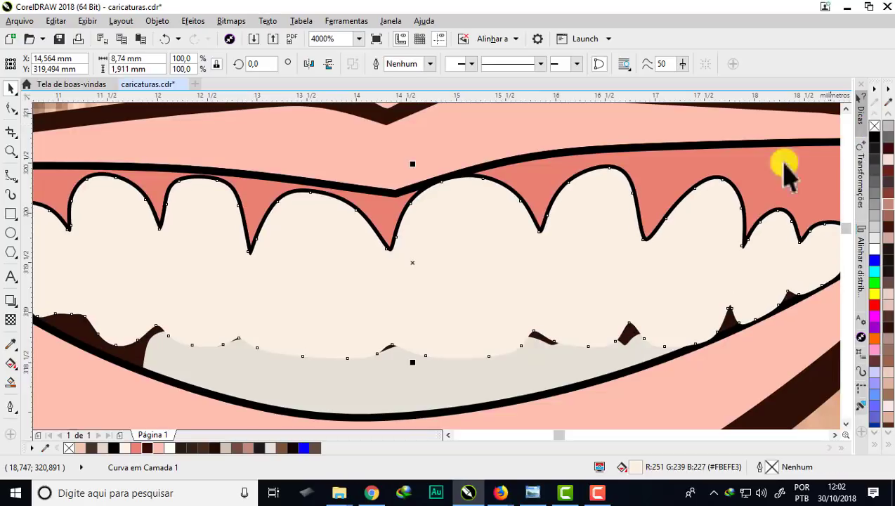
{"action": "left_click", "coordinate": [381, 210]}
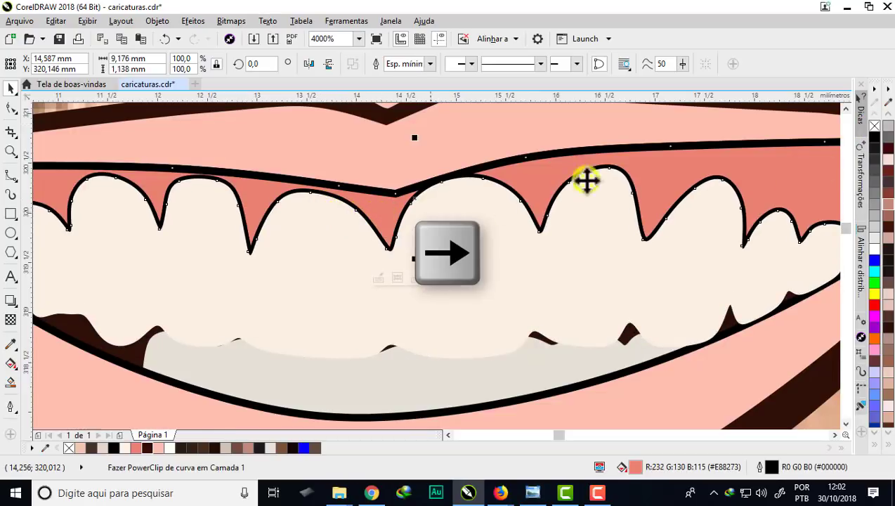
{"action": "right_click", "coordinate": [877, 128]}
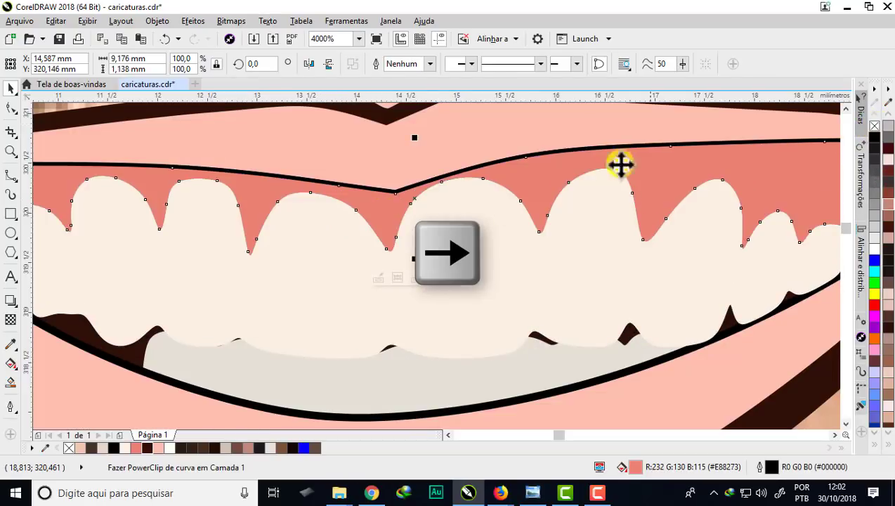
{"action": "scroll", "coordinate": [417, 214], "scroll_direction": "down", "scroll_amount": 2}
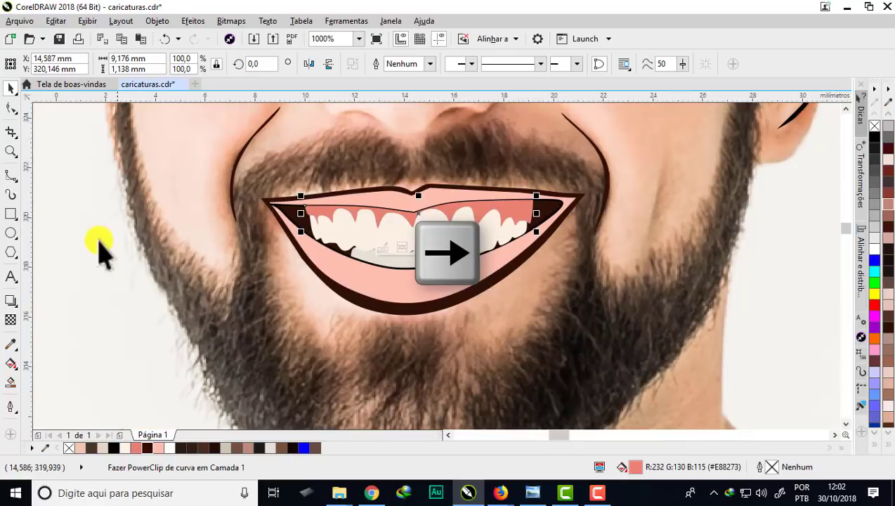
{"action": "left_click", "coordinate": [70, 265]}
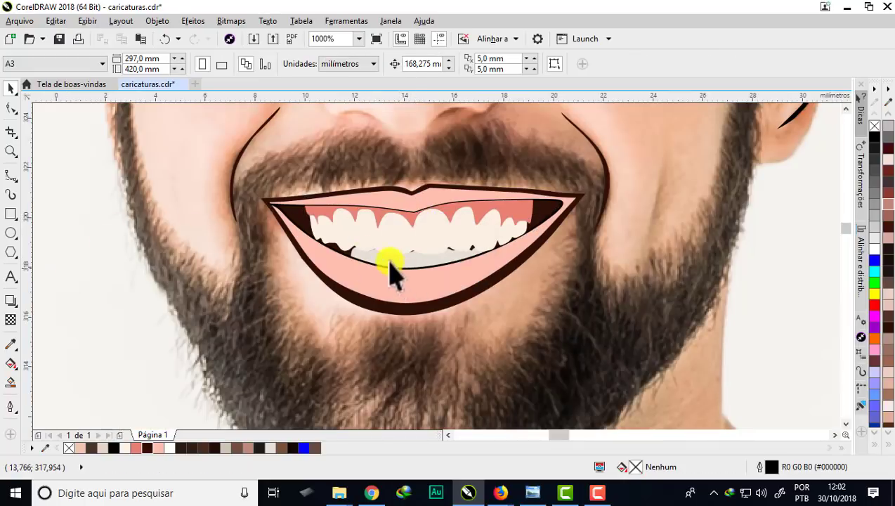
Fill the two line shapes inside the ear beside the smaller eye side of the photo with dark brown R48 G18 B10
{"action": "scroll", "coordinate": [353, 233], "scroll_direction": "up", "scroll_amount": 1}
{"action": "scroll", "coordinate": [349, 230], "scroll_direction": "down", "scroll_amount": 2}
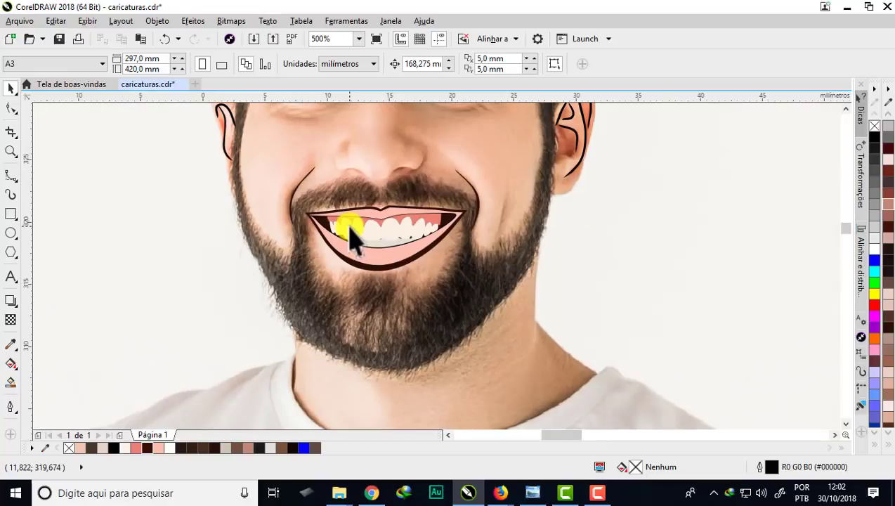
{"action": "scroll", "coordinate": [226, 220], "scroll_direction": "up", "scroll_amount": 2}
{"action": "scroll", "coordinate": [236, 215], "scroll_direction": "up", "scroll_amount": 2}
{"action": "left_click", "coordinate": [236, 222]}
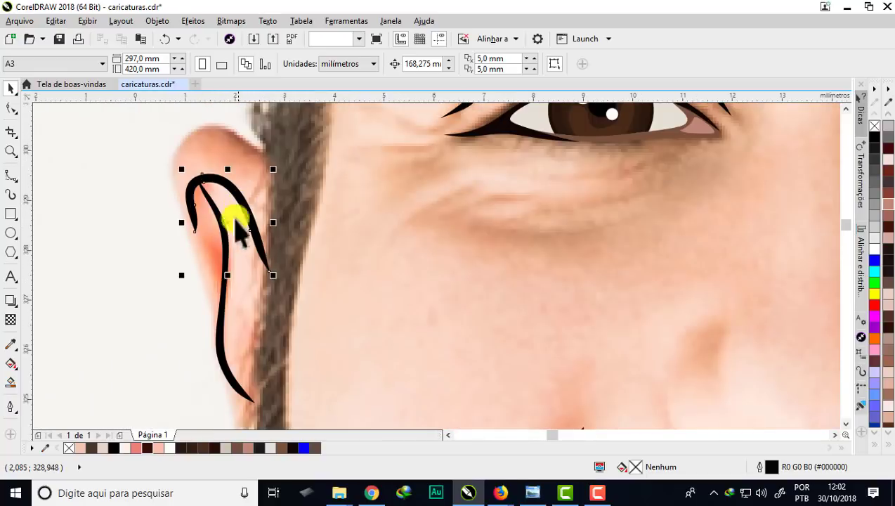
{"action": "left_click", "coordinate": [225, 316], "text": "shift"}
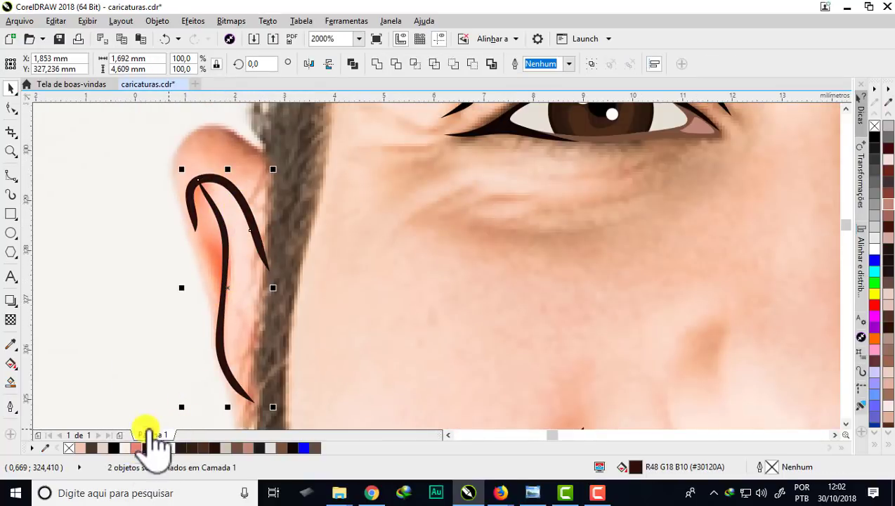
Move the remaining eye, ear, cheek and mouth shapes 168.275 mm horizontally onto the flat-coloured head and deselect them
{"action": "scroll", "coordinate": [144, 288], "scroll_direction": "down", "scroll_amount": 2}
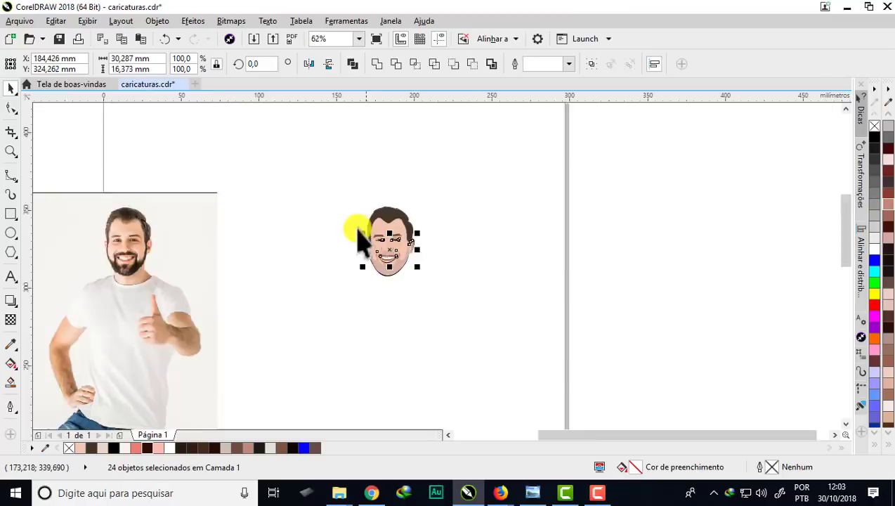
{"action": "scroll", "coordinate": [353, 228], "scroll_direction": "up", "scroll_amount": 2}
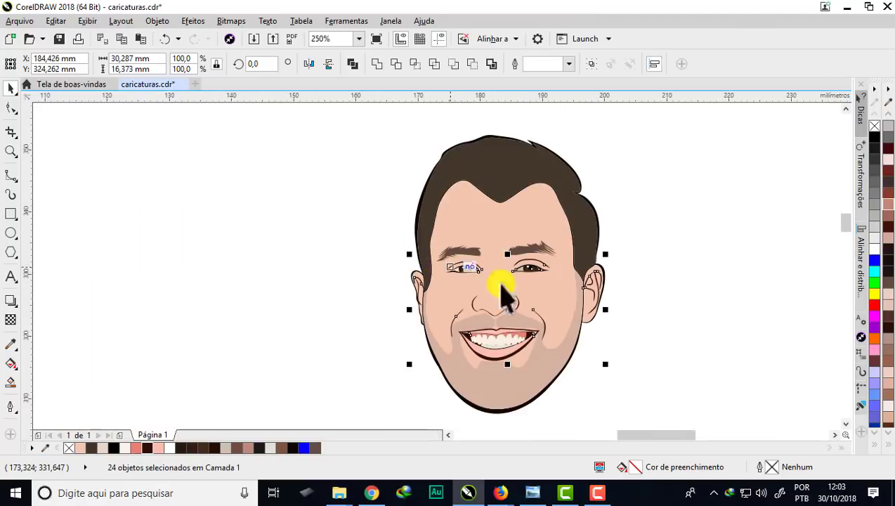
{"action": "scroll", "coordinate": [571, 326], "scroll_direction": "up", "scroll_amount": 2}
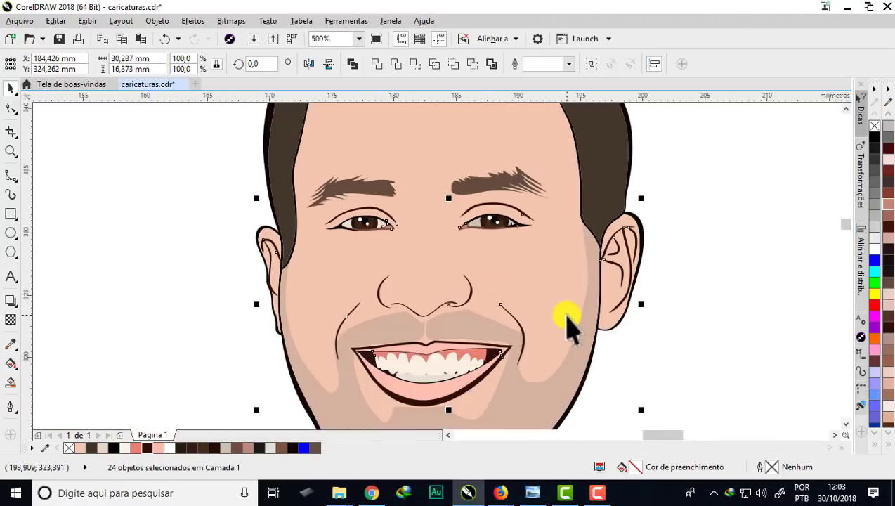
{"action": "scroll", "coordinate": [570, 327], "scroll_direction": "down", "scroll_amount": 2}
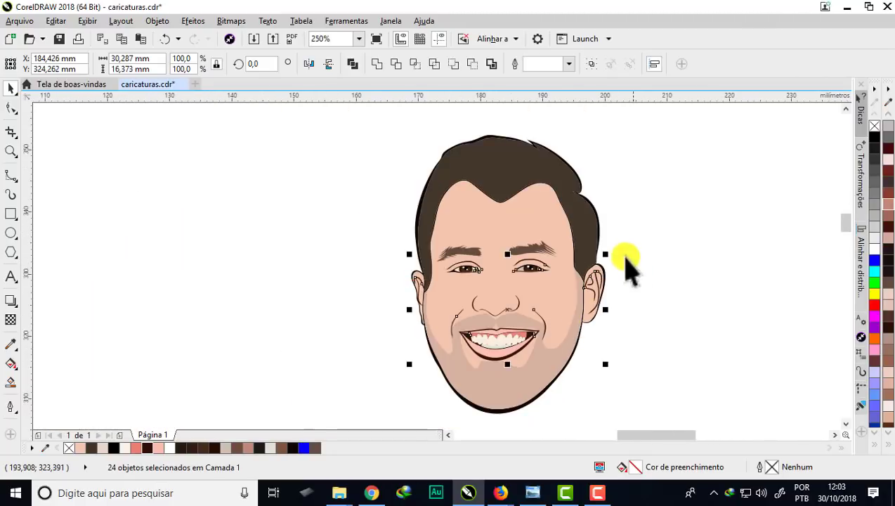
{"action": "left_click", "coordinate": [338, 149]}
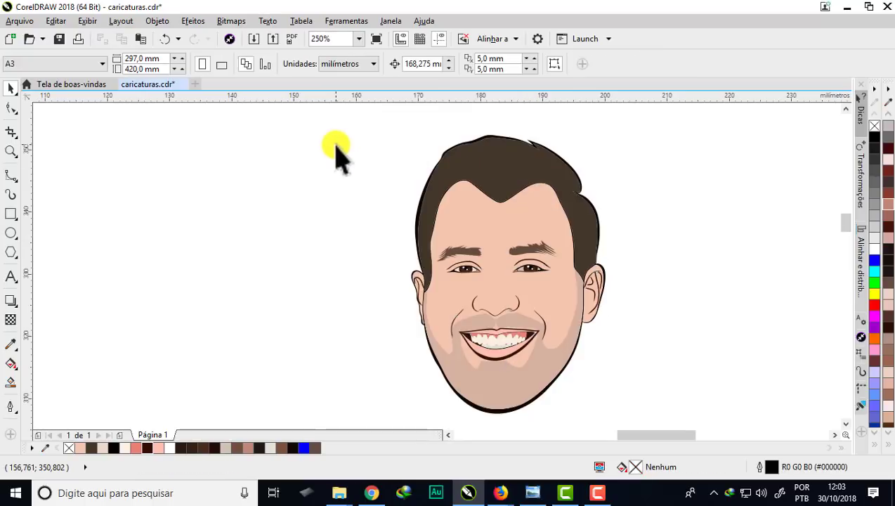